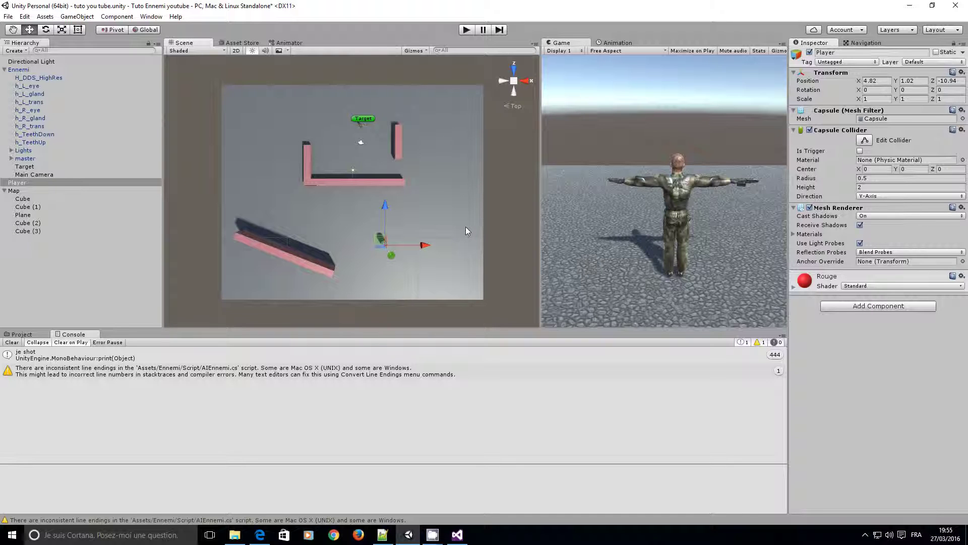
- Play-test the scene, dragging the Player up and right, then stop the run
left_click(467, 30)
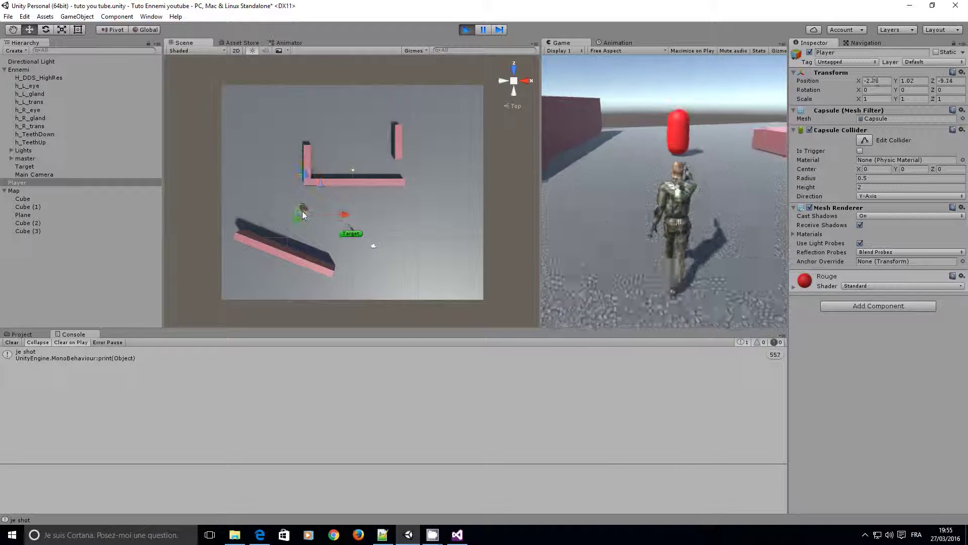
mouse_move(271, 173)
left_mouse_down()
mouse_move(296, 141)
mouse_move(431, 177)
mouse_move(391, 247)
mouse_move(394, 268)
mouse_move(337, 288)
mouse_move(268, 286)
mouse_move(395, 264)
left_mouse_up()
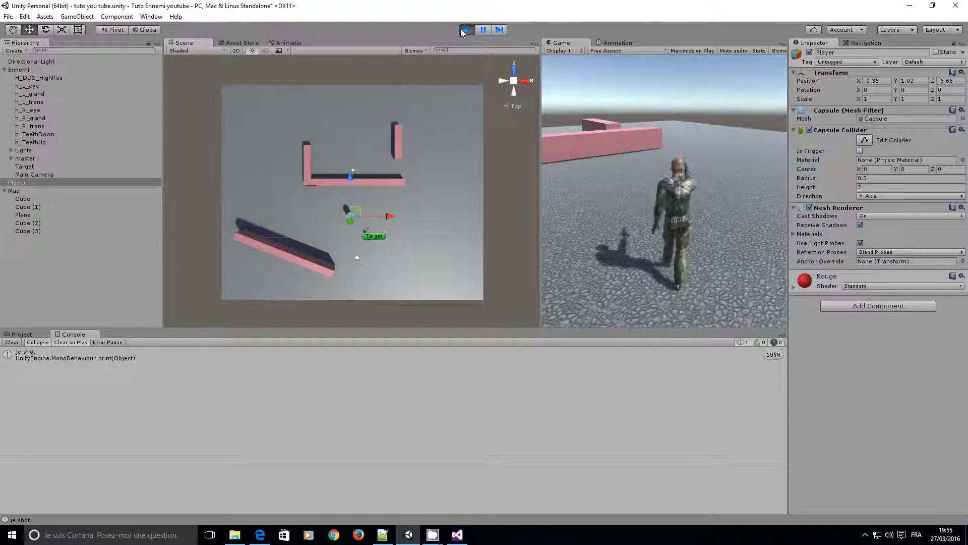
left_click(466, 29)
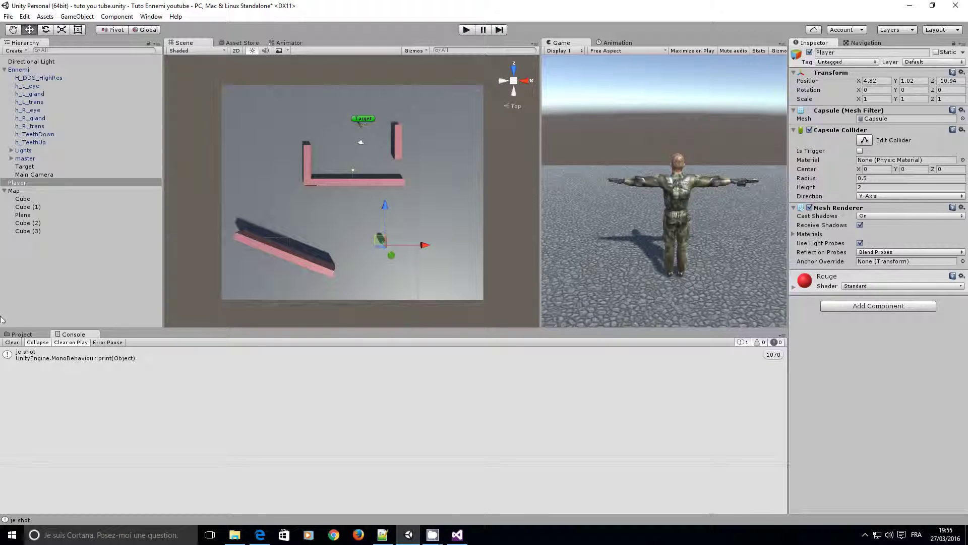
- Show the project assets and open the empty Prefab folder
left_click(21, 334)
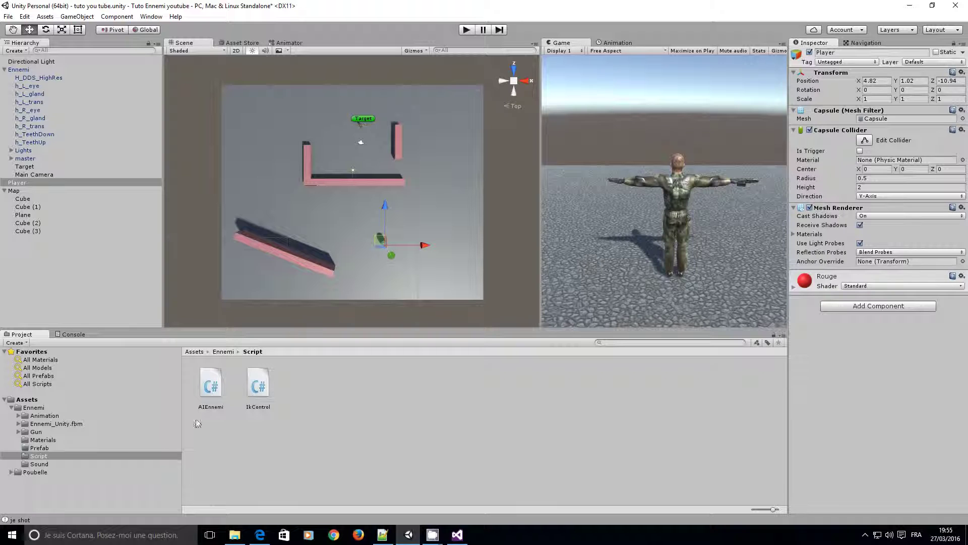
left_click(43, 448)
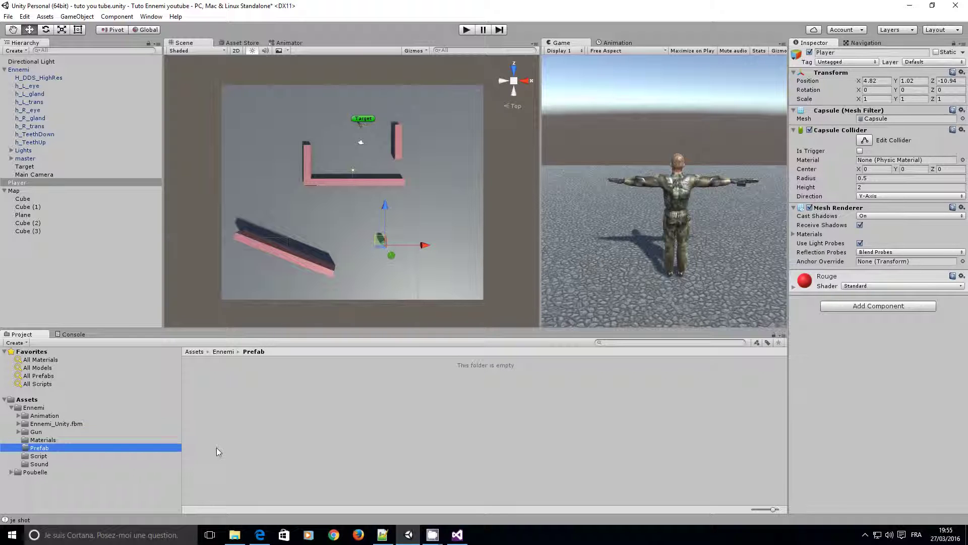
right_click(227, 419)
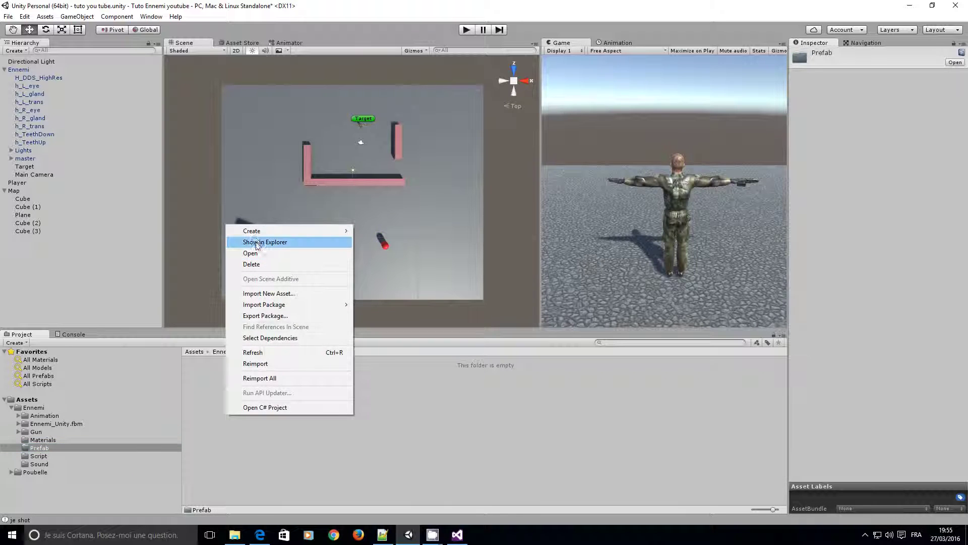
mouse_move(303, 231)
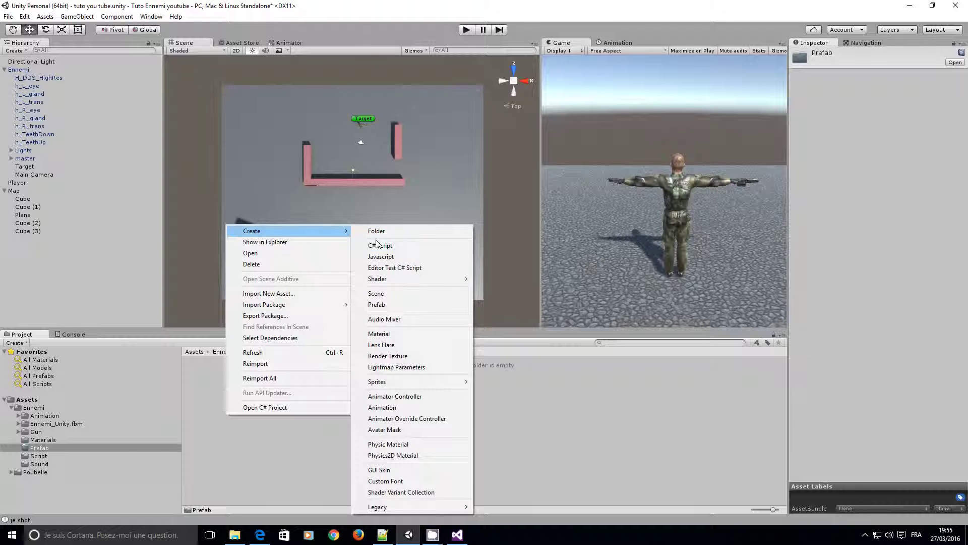
left_click(227, 249)
- Add a Sphere to the scene, move it to Z -7.54, and focus the view on it
left_click(77, 17)
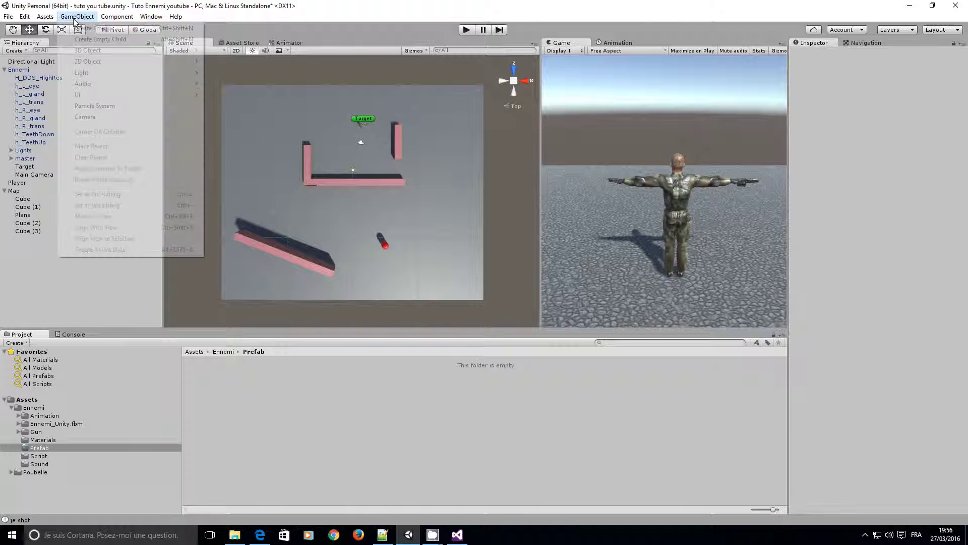
mouse_move(89, 50)
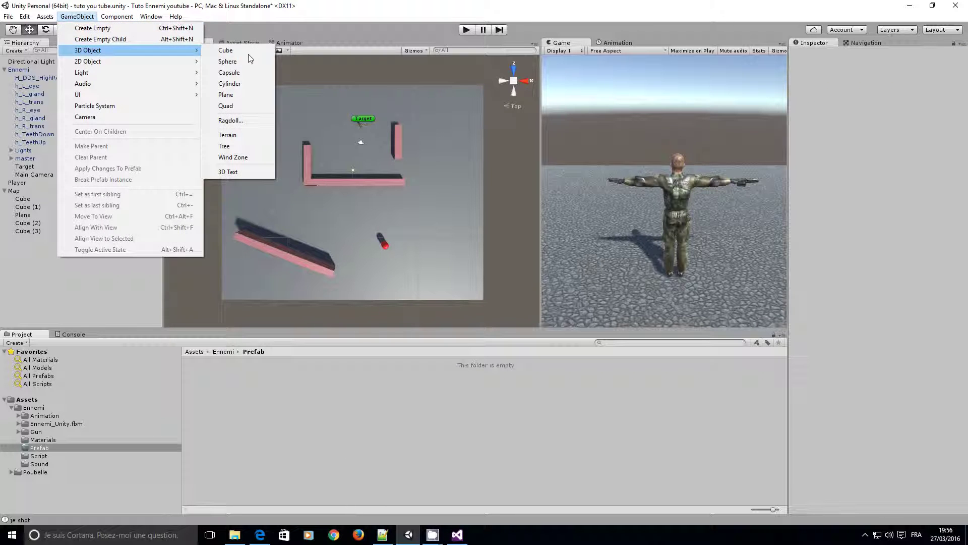
left_click(230, 62)
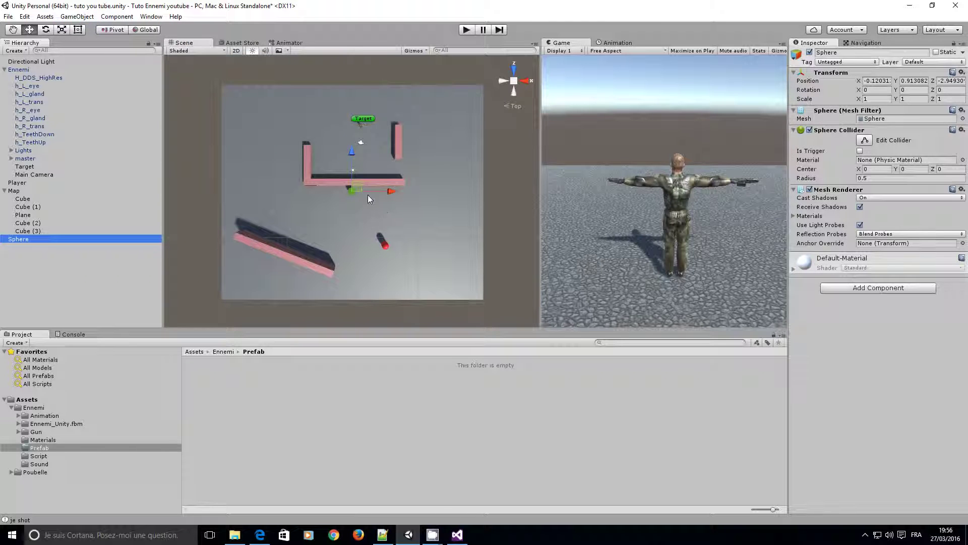
left_click_drag(353, 153, 351, 186)
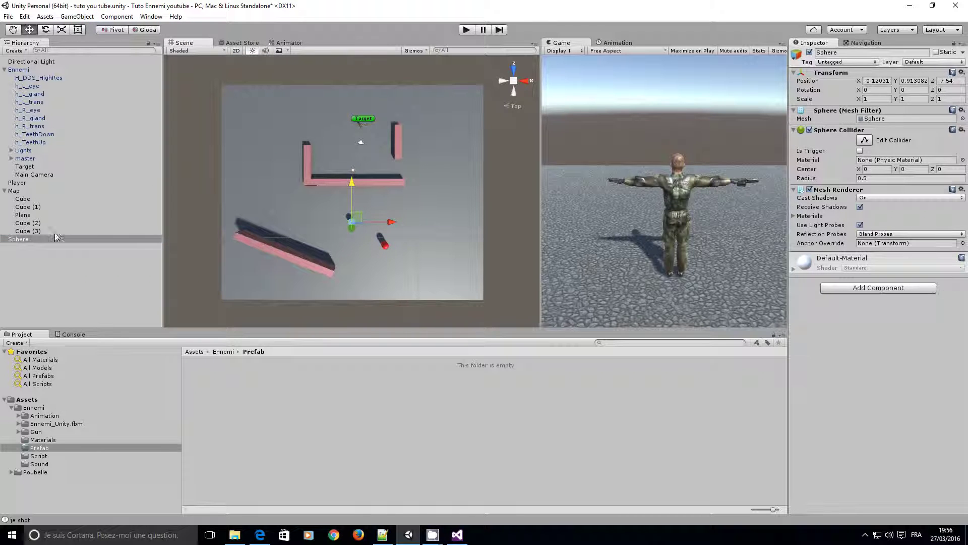
left_click(25, 240)
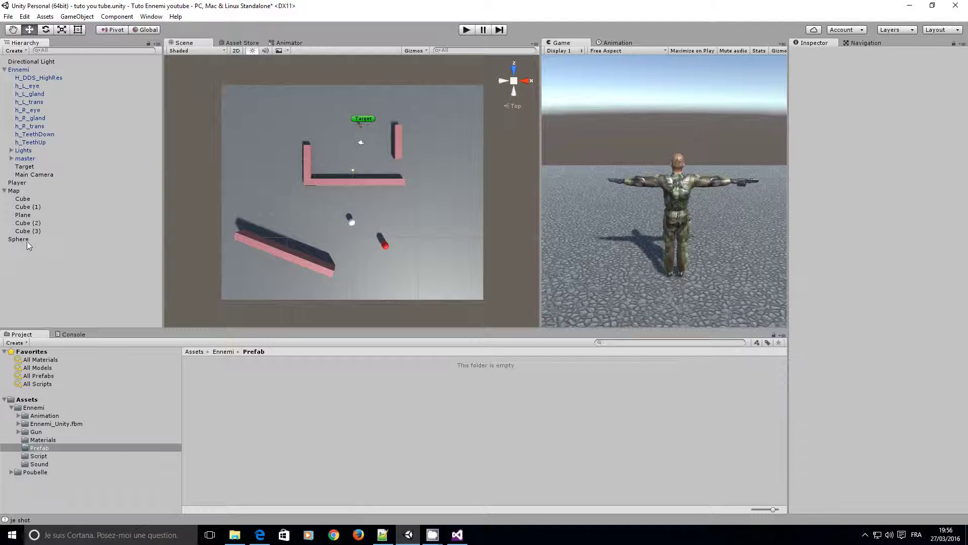
double_click(26, 241)
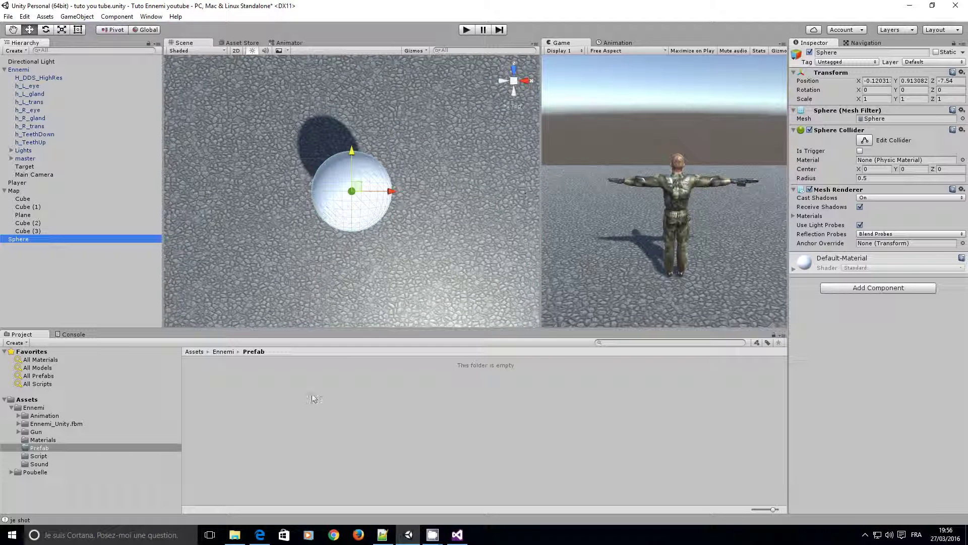
- Create a new material named Noir in the Prefab folder
right_click(251, 396)
mouse_move(286, 211)
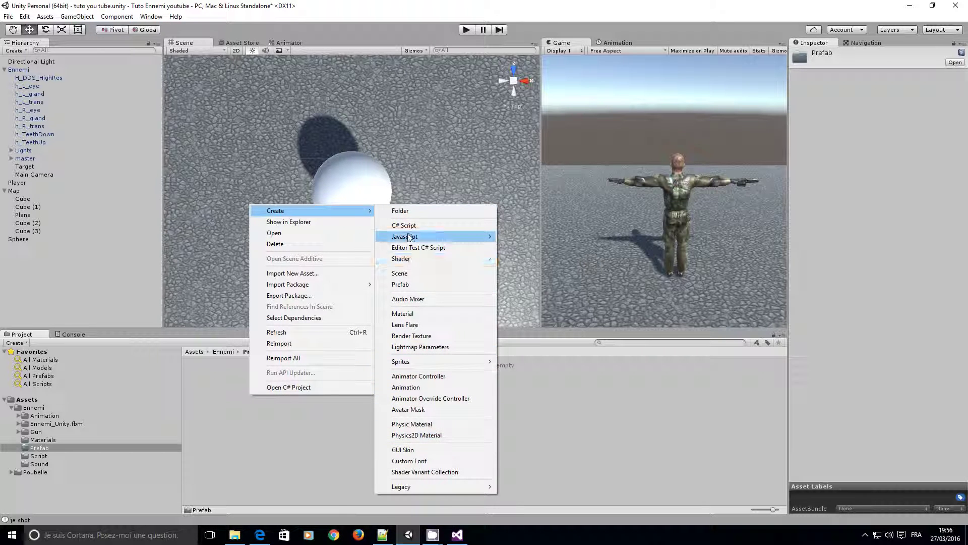
left_click(404, 313)
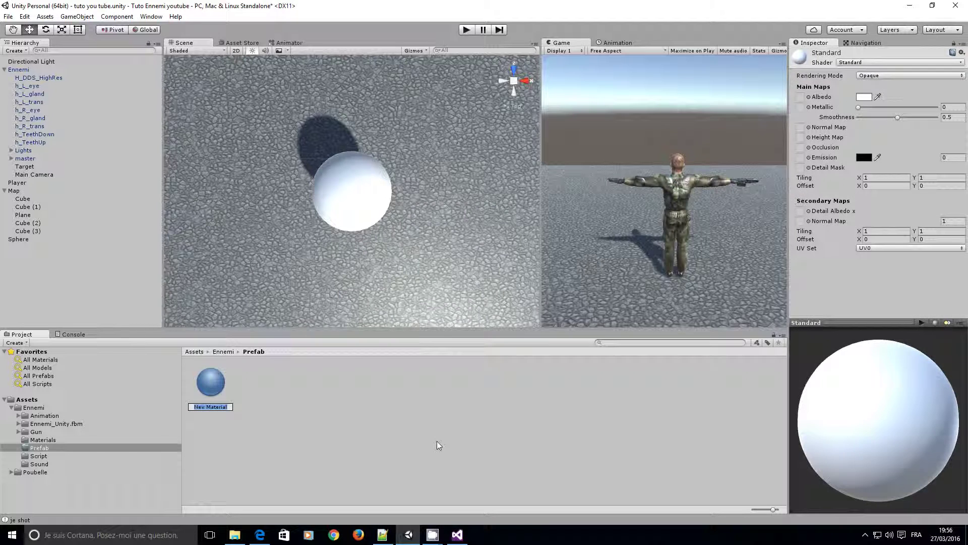
type("Noir")
key("Return")
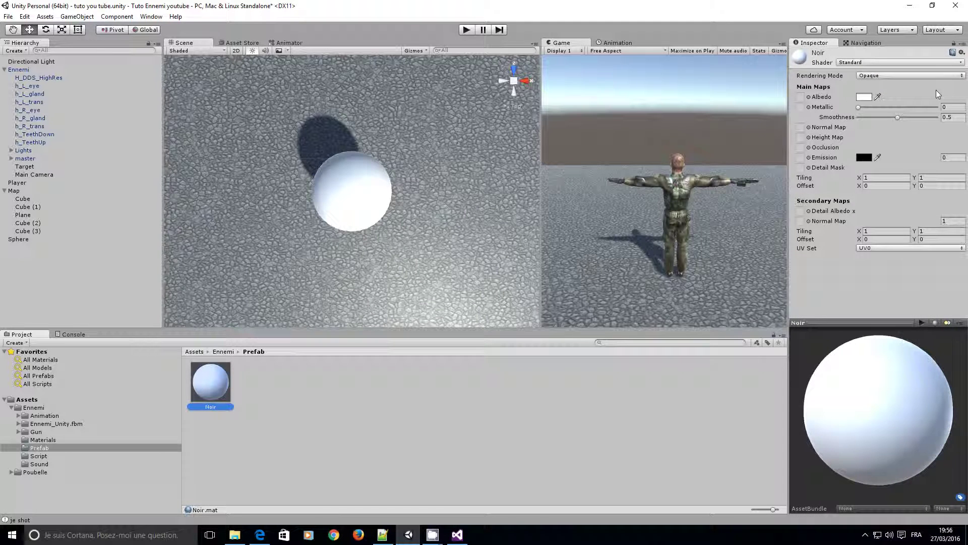
- Give Noir a near-black 0D0000 Albedo and apply it to the Sphere
left_click(864, 96)
left_click(92, 121)
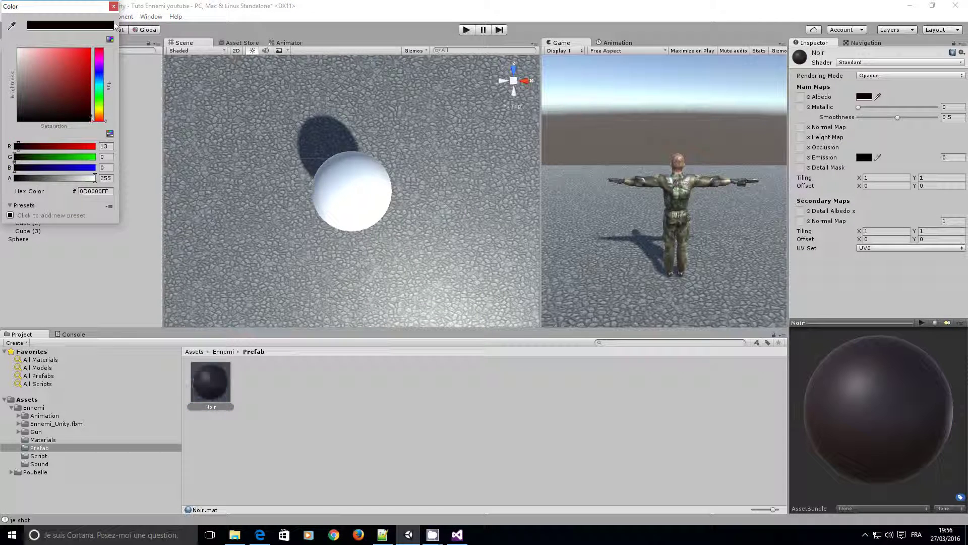
left_click(114, 6)
left_click_drag(210, 382, 24, 241)
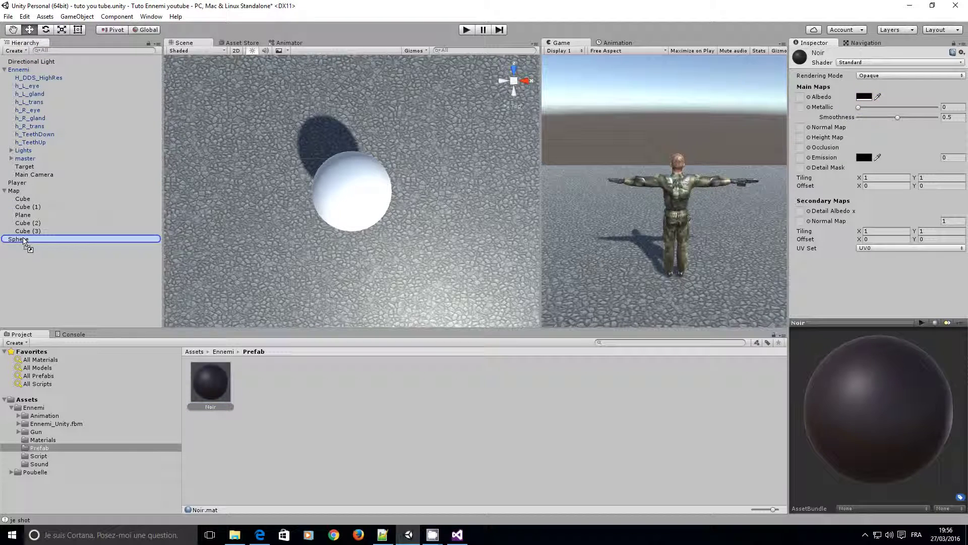
left_click(25, 240)
right_click(25, 241)
left_click(50, 272)
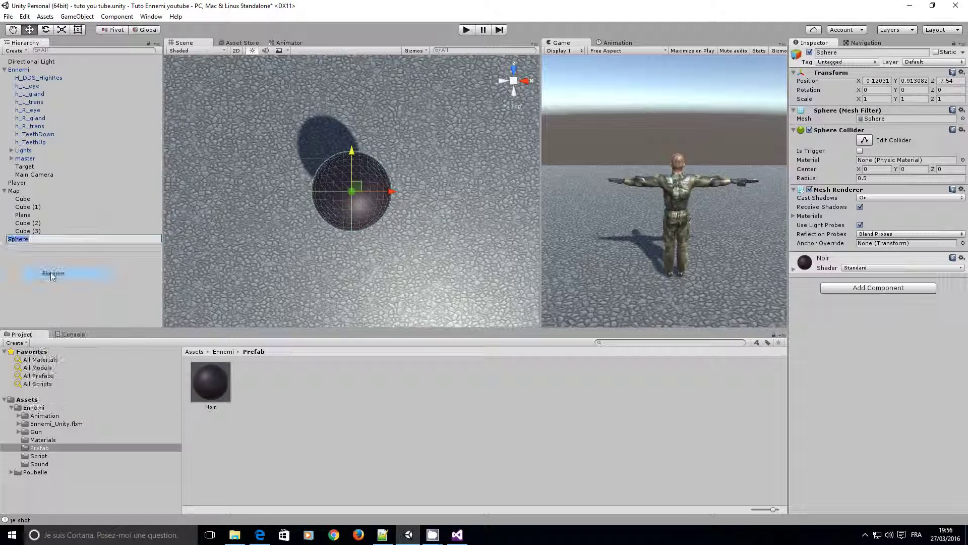
- Rename the sphere BulletPrefabEnnemi and add a Rigidbody with Freeze Position Y ticked
type("Bullet")
type("PrefabEnnemi")
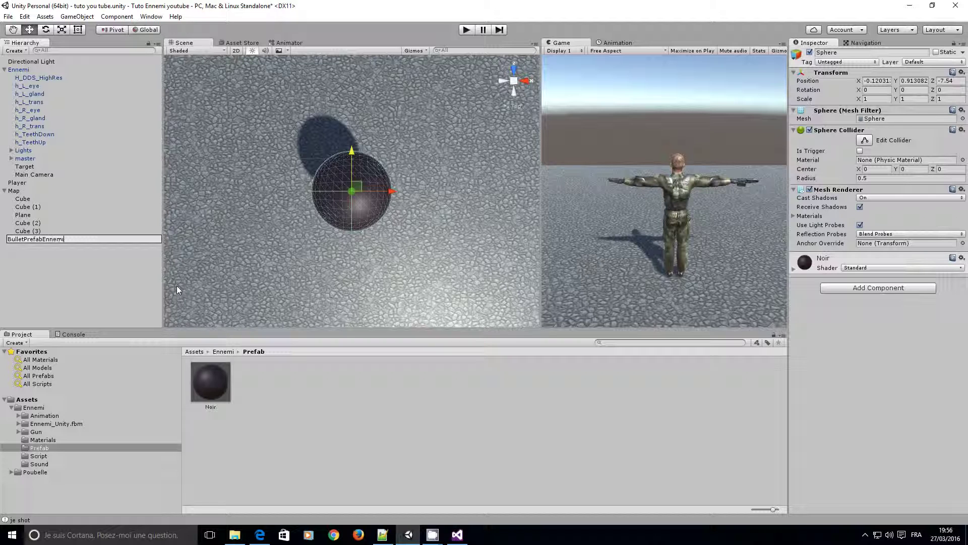
key("Return")
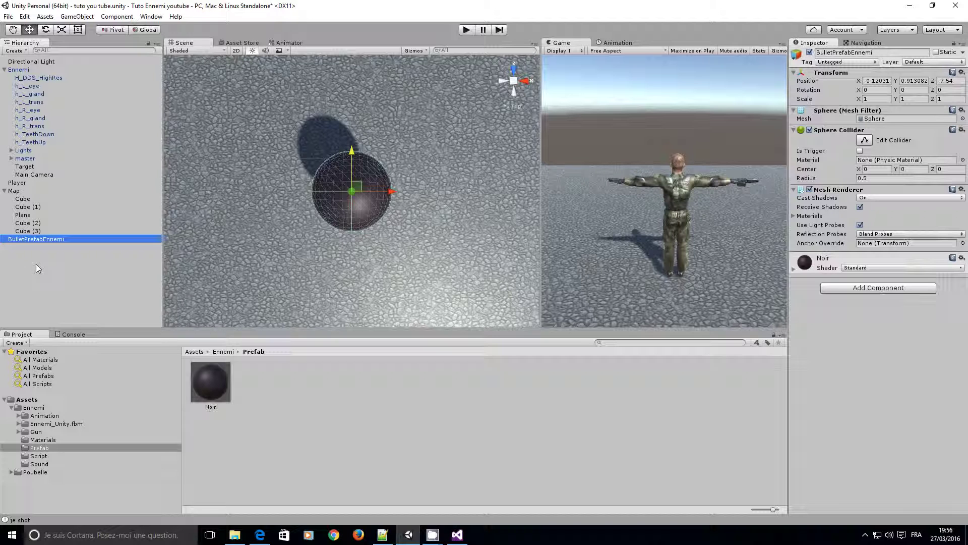
left_click(855, 292)
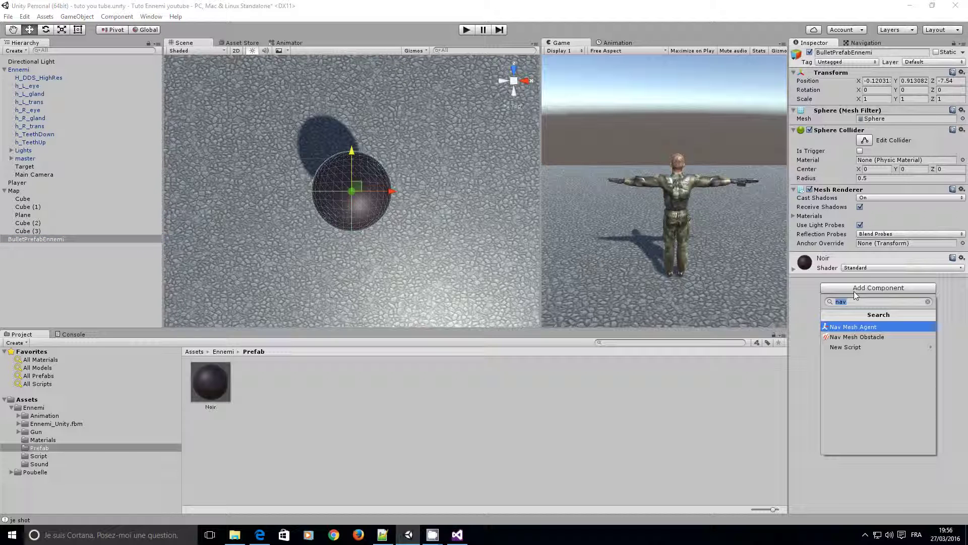
type("ri")
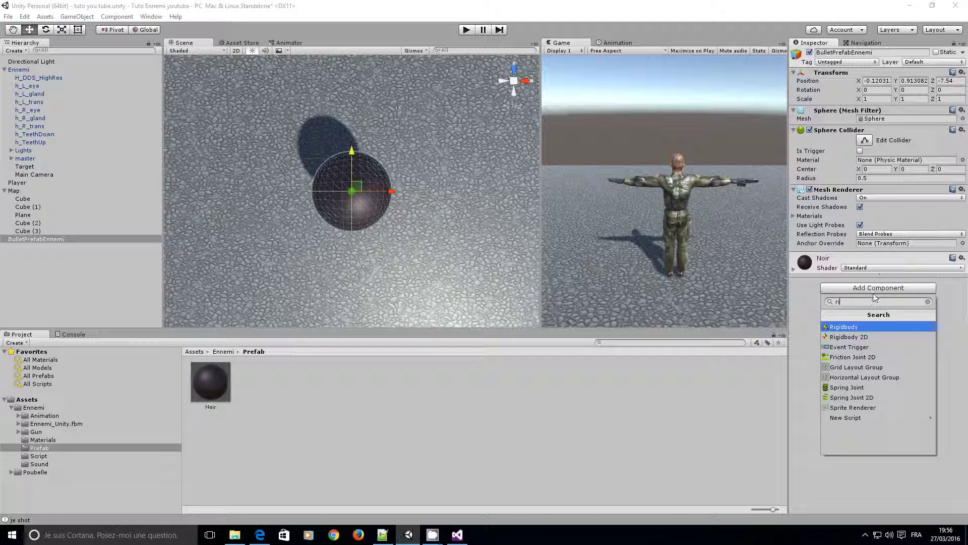
left_click(857, 328)
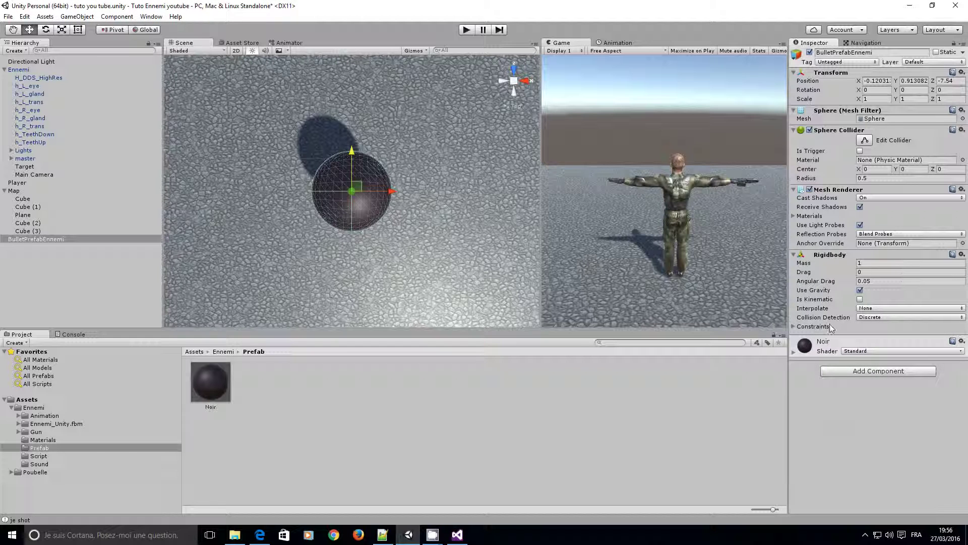
left_click(813, 327)
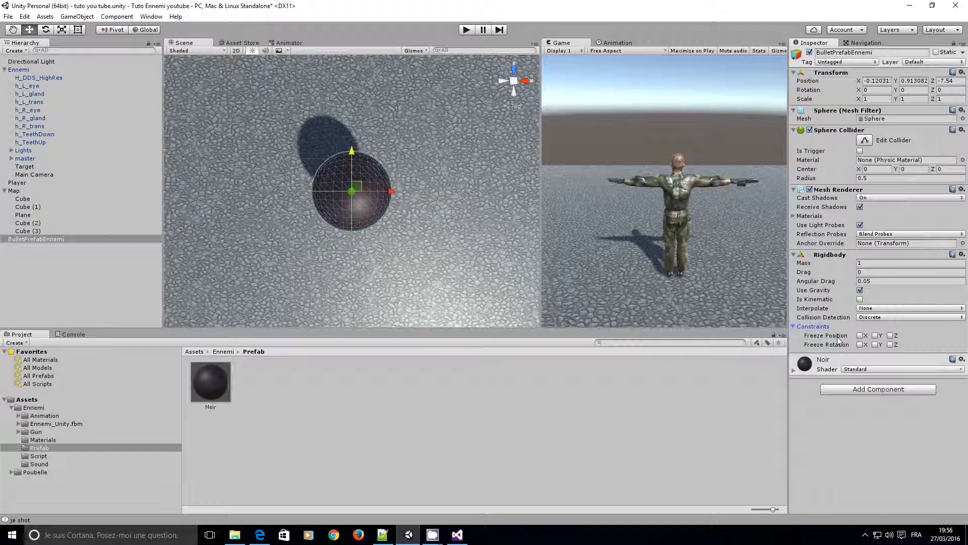
left_click(876, 335)
- Set the bullet's Transform Scale to 0.05 on X, Y and Z
left_click(868, 99)
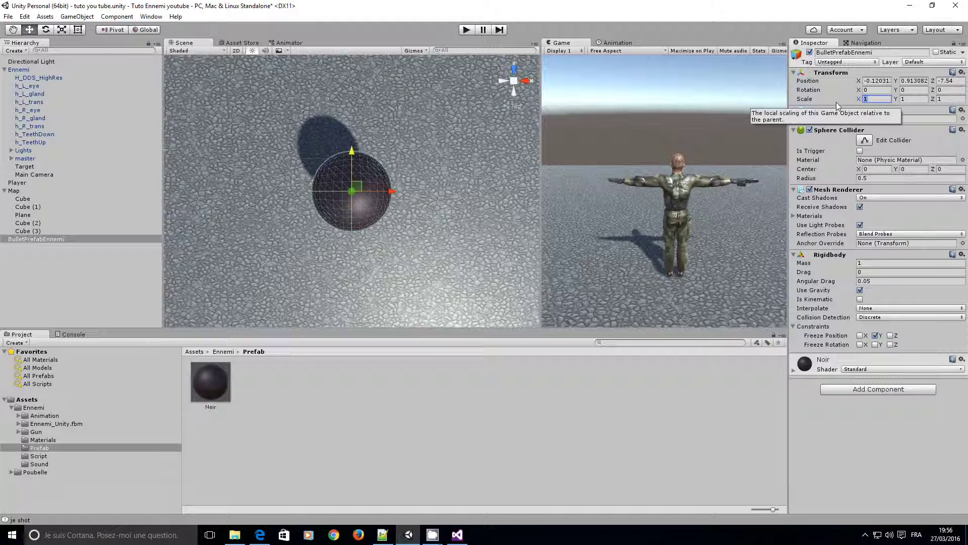
type("0.05")
key("Tab")
type("0.05")
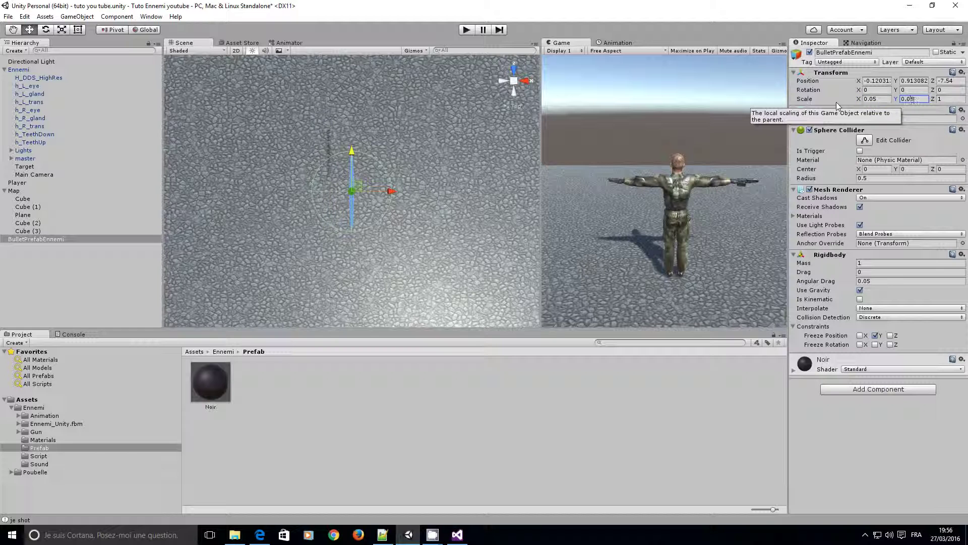
key("Tab")
type("0.05")
key("Return")
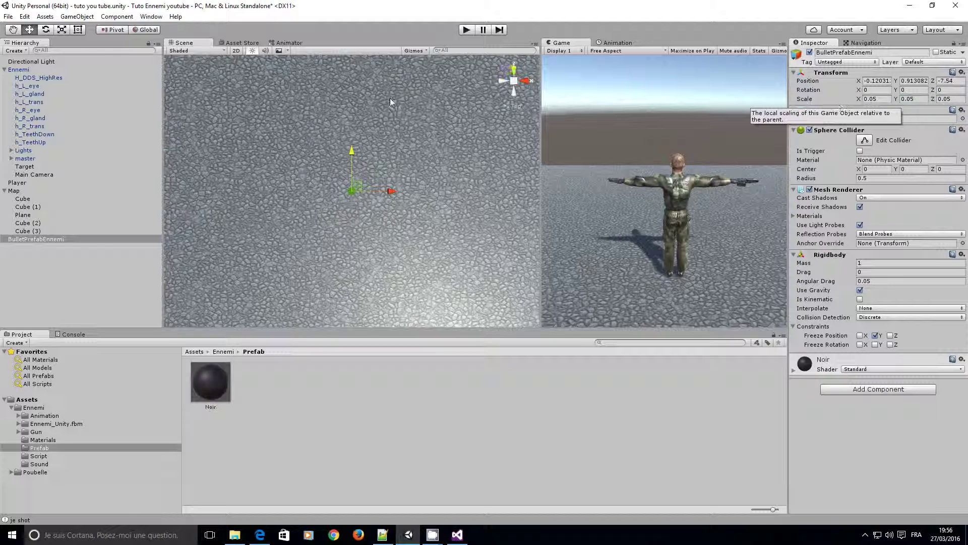
- Drag BulletPrefabEnnemi into the Prefab folder as a prefab, then delete the scene copy
double_click(60, 239)
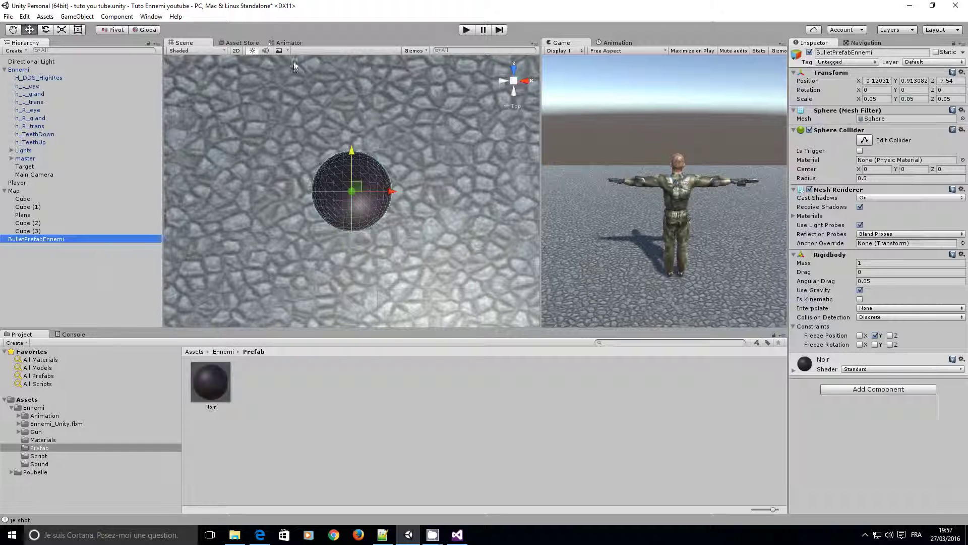
left_click_drag(31, 246, 260, 396)
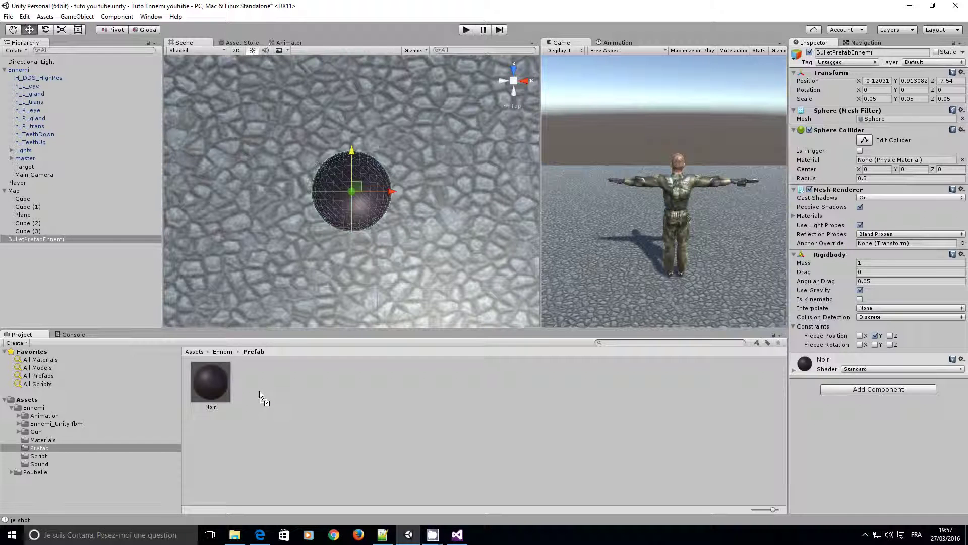
left_click_drag(259, 392, 261, 390)
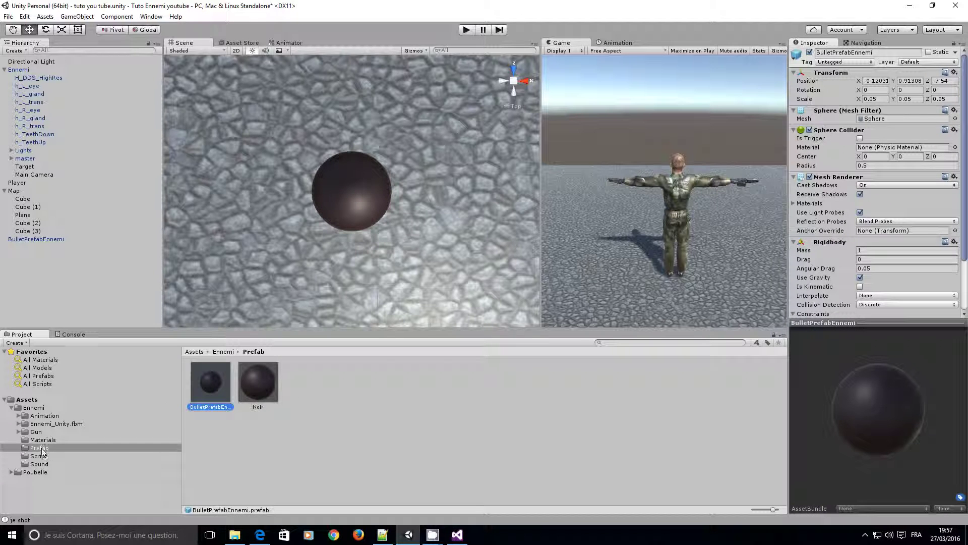
left_click(37, 244)
key("Delete")
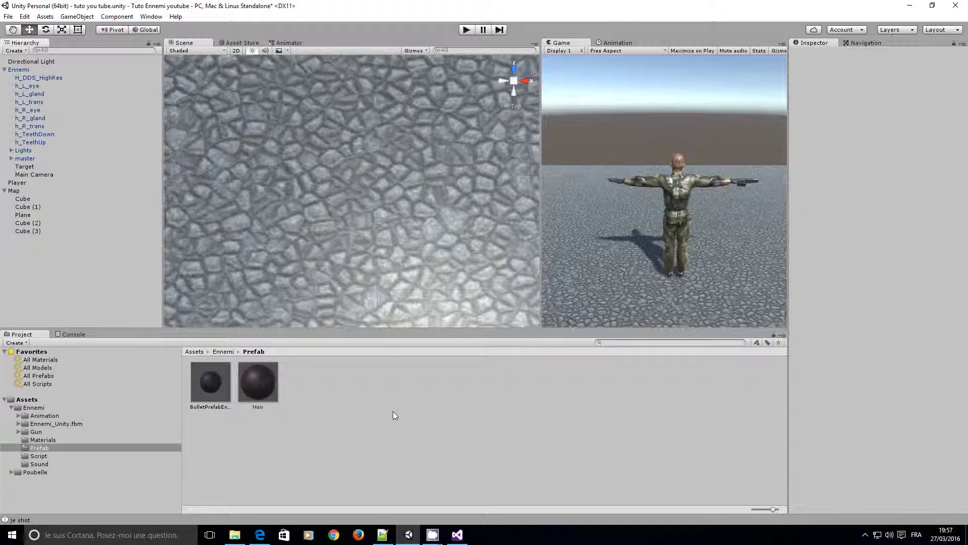
- In AIEnnemi.cs, select the print ("je shot"); line inside the Tir block
left_click(459, 536)
scroll(369, 318, "down", 4)
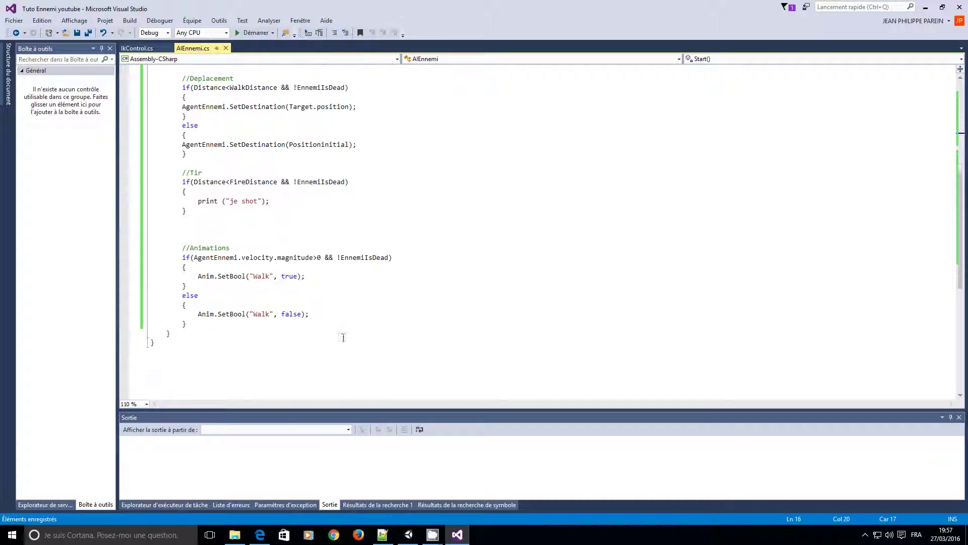
left_click(200, 201)
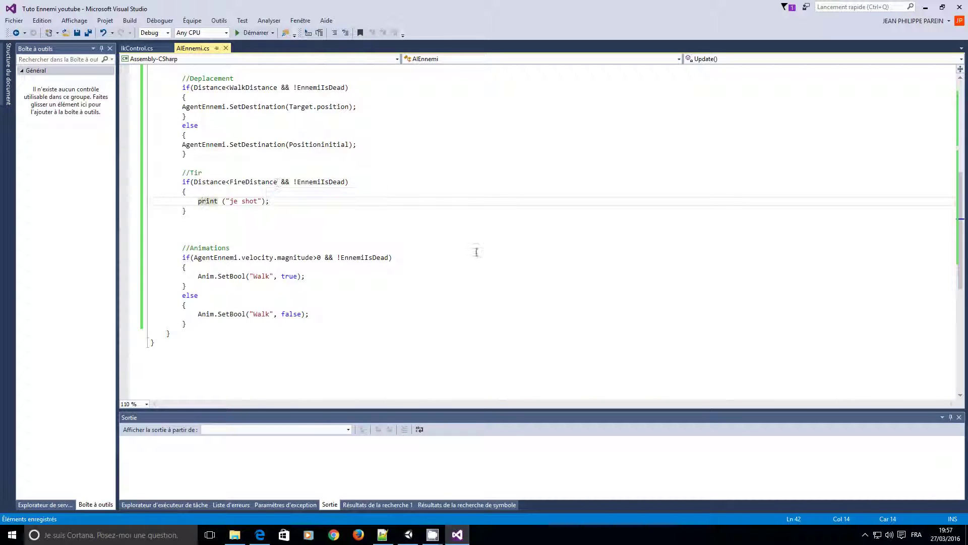
key("alt+Tab")
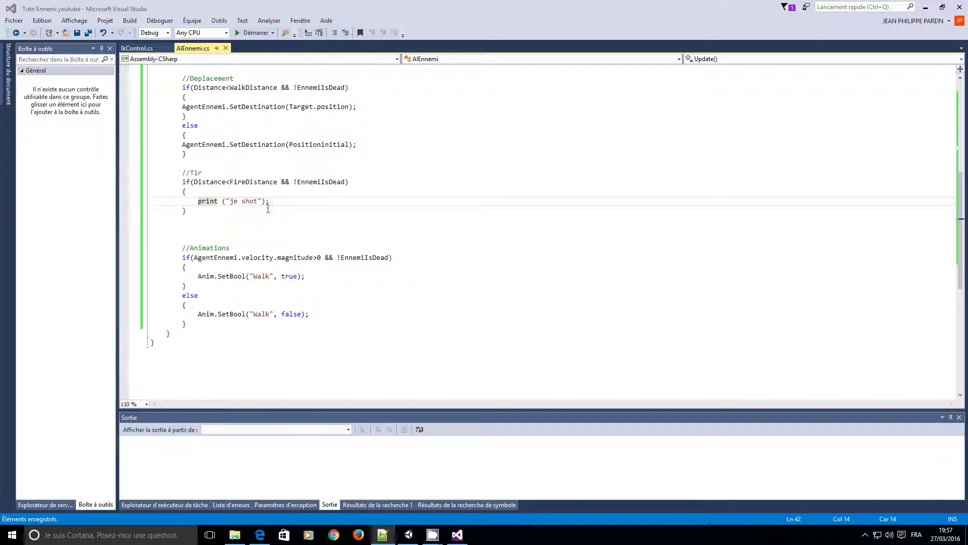
left_click_drag(270, 201, 197, 203)
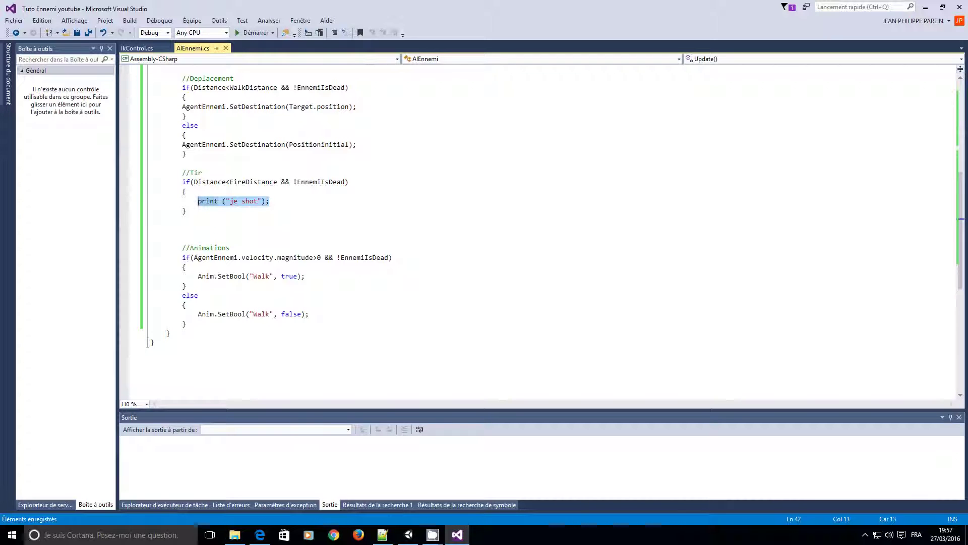
- Replace it with GameObject Bullet=Instantiate( using IntelliSense completions
type("g")
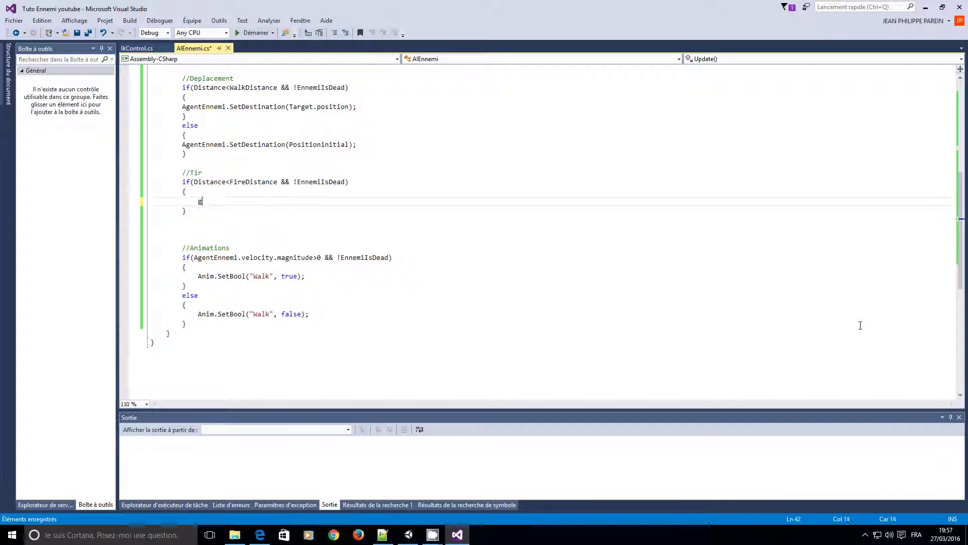
type("ameObject")
key("BackSpace")
key("BackSpace")
key("BackSpace")
key("BackSpace")
key("BackSpace")
key("BackSpace")
type("a")
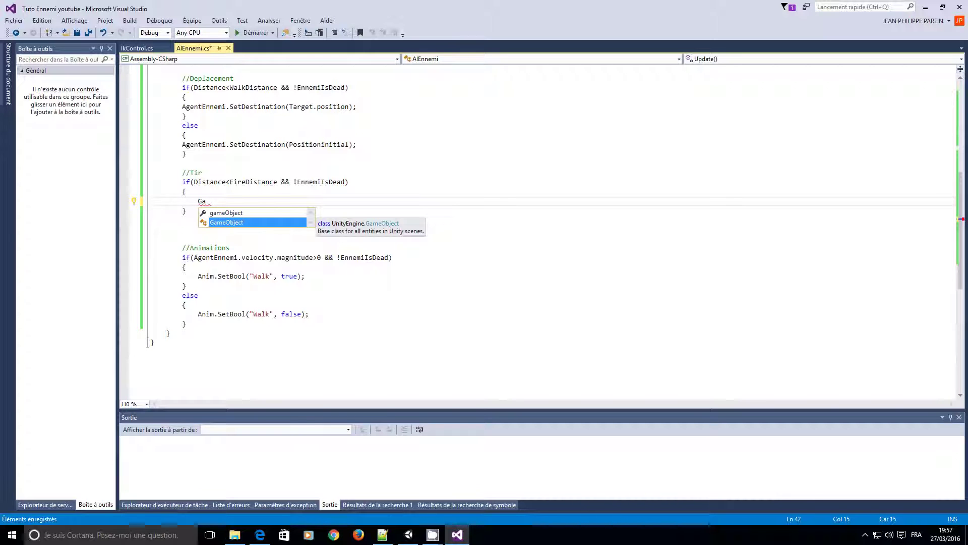
key("Escape")
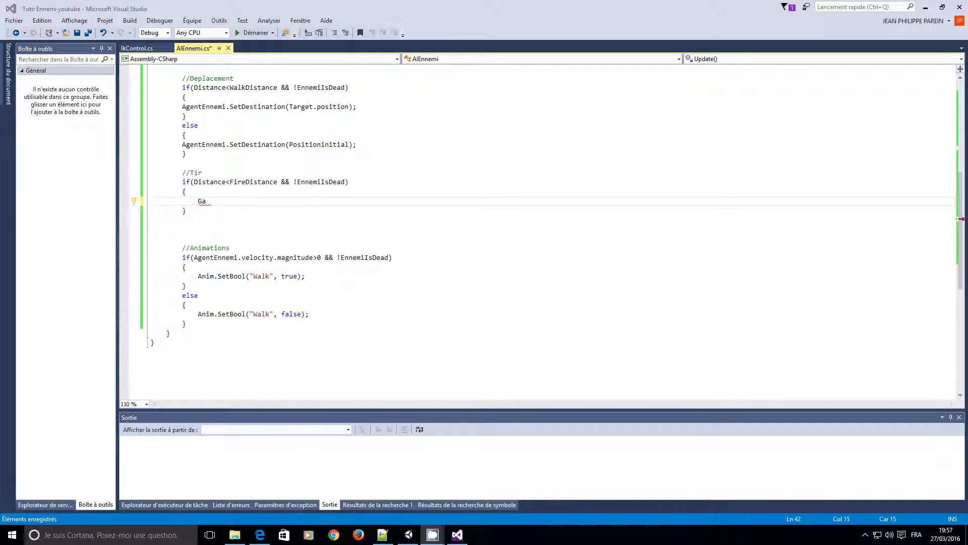
double_click(218, 201)
type("Game")
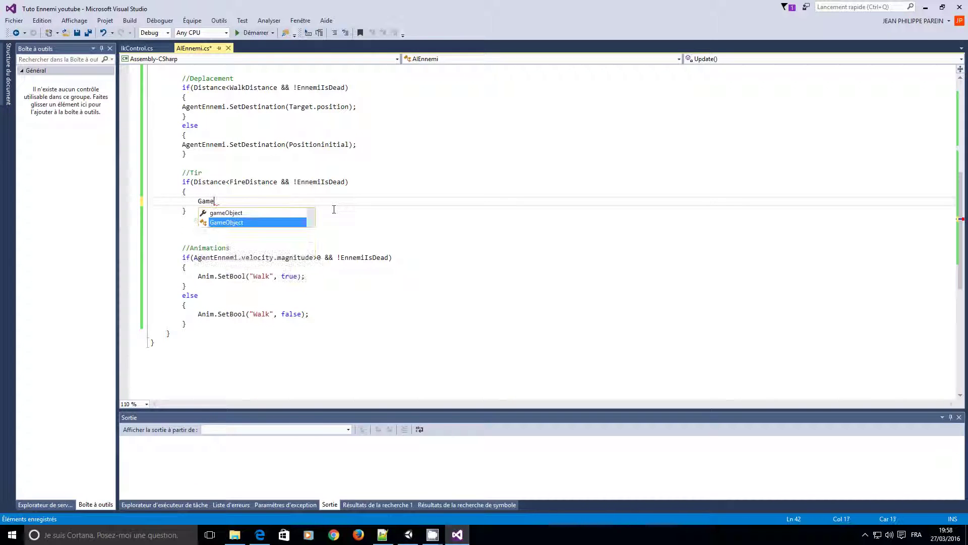
key("Tab")
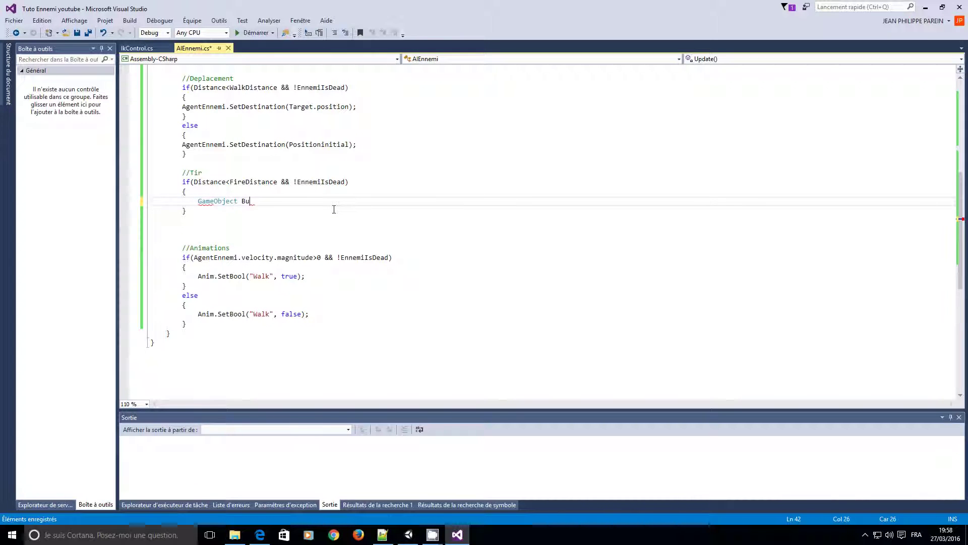
type("llet")
type("=Ins")
key("Tab")
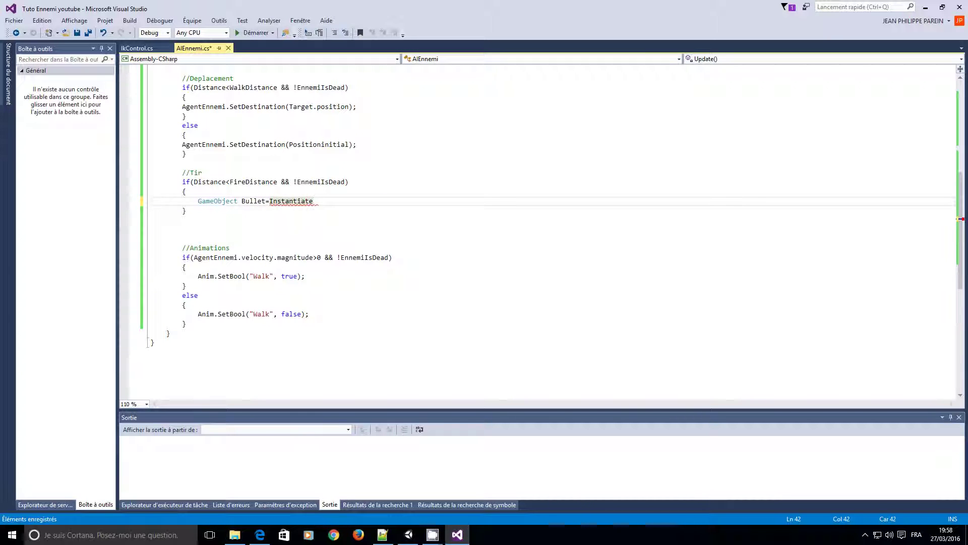
type("(")
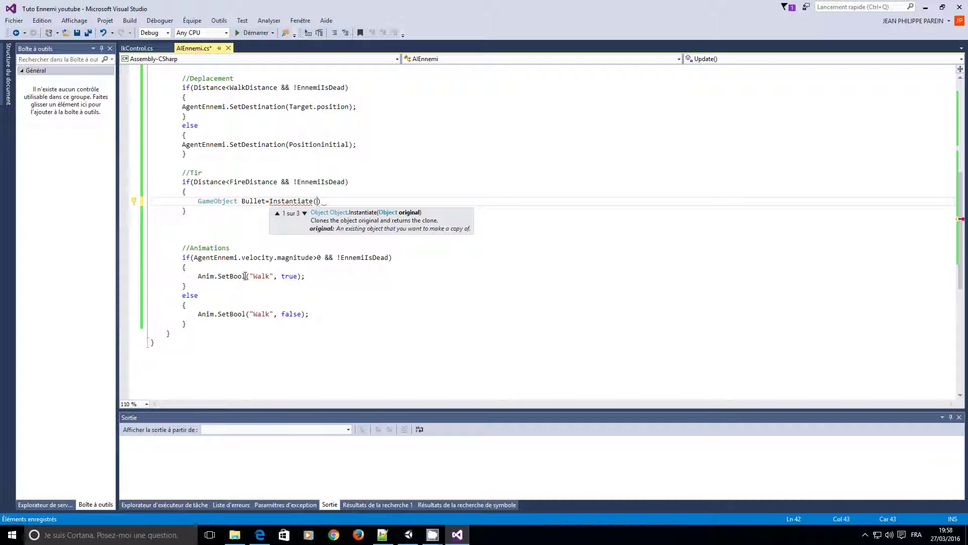
left_click(430, 316)
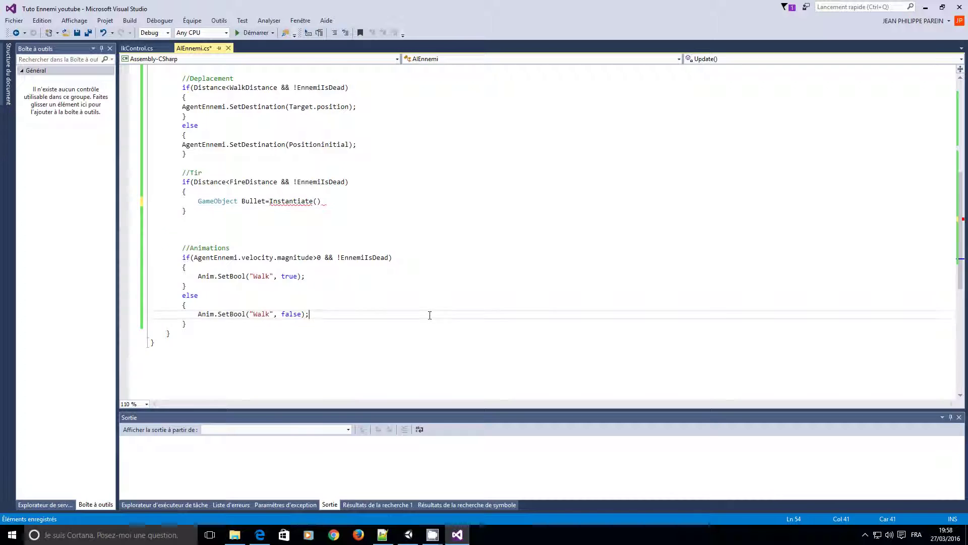
scroll(428, 310, "up", 7)
scroll(375, 126, "up", 2)
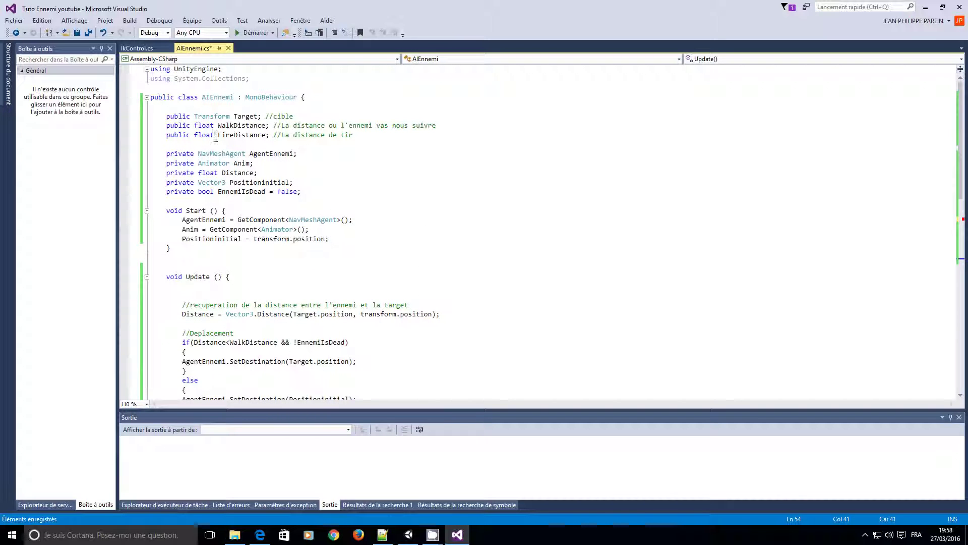
- Declare public GameObject Projectil; on the empty line below FireDistance
left_click(189, 143)
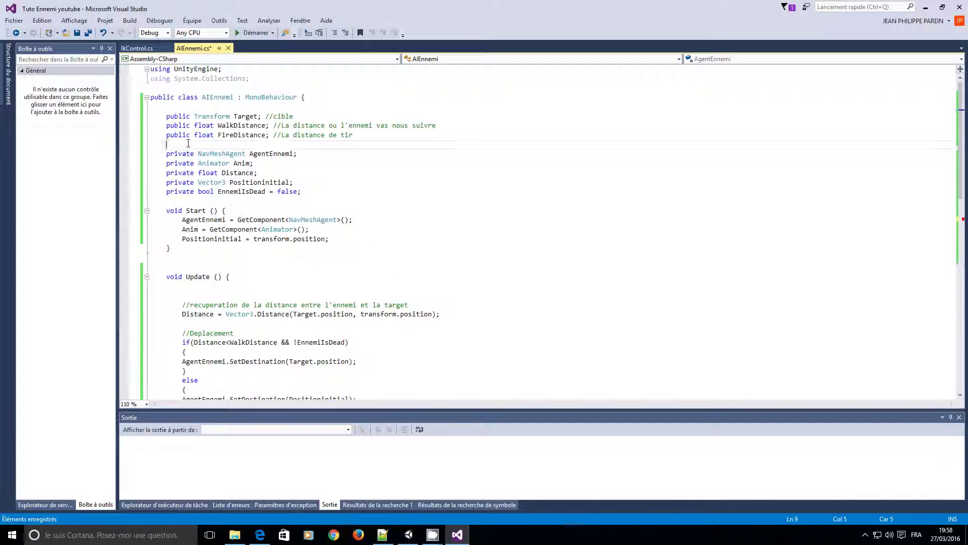
left_click(186, 196)
left_click(192, 145)
type("public Ga")
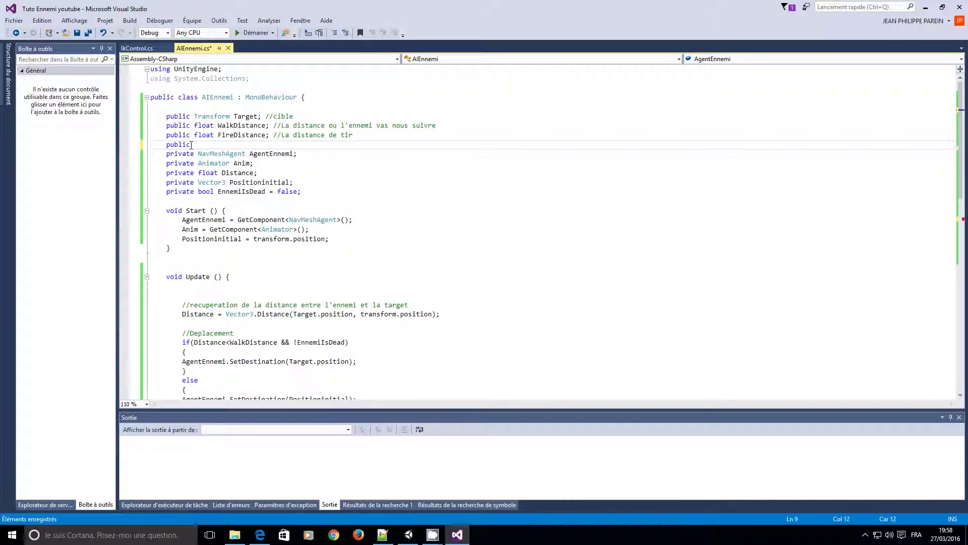
key("Tab")
type("Projecti")
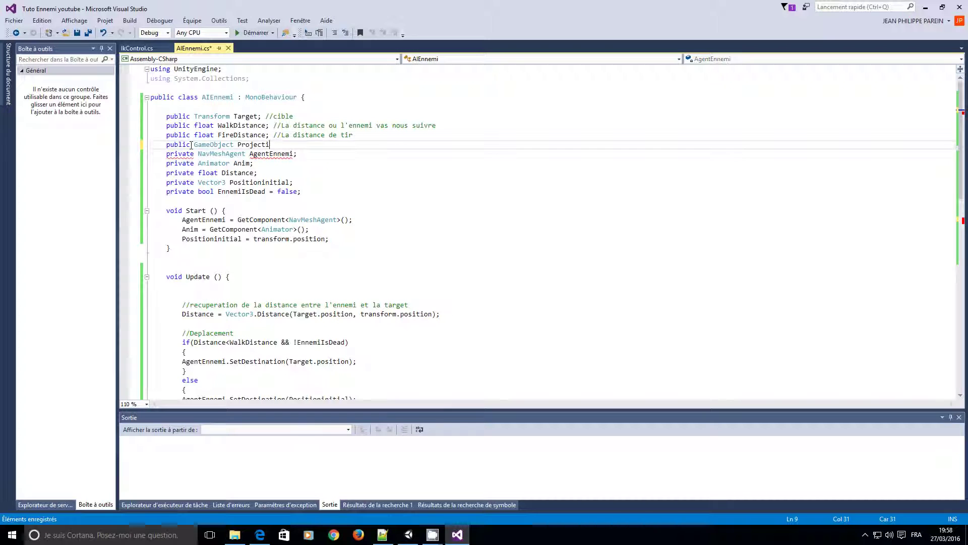
type("l")
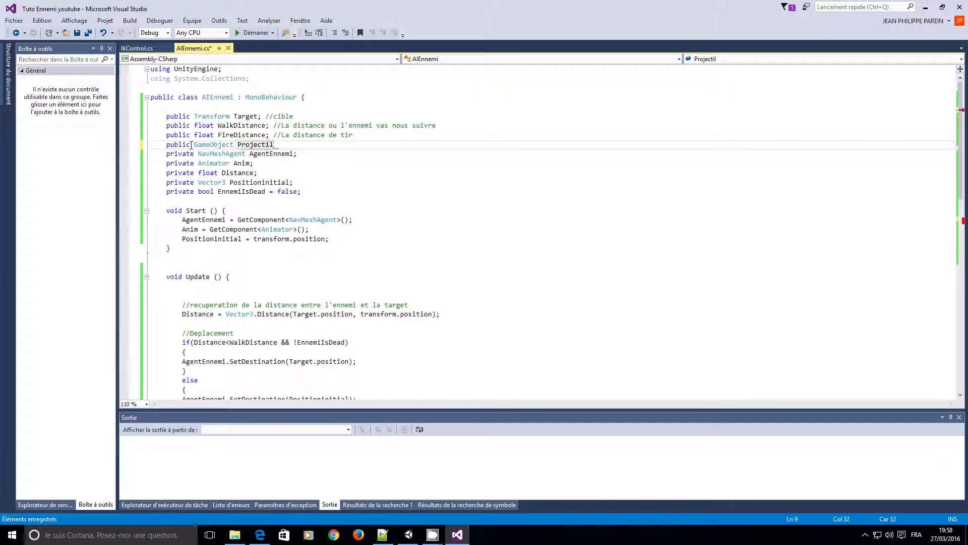
type(";")
type(";")
left_click(435, 279)
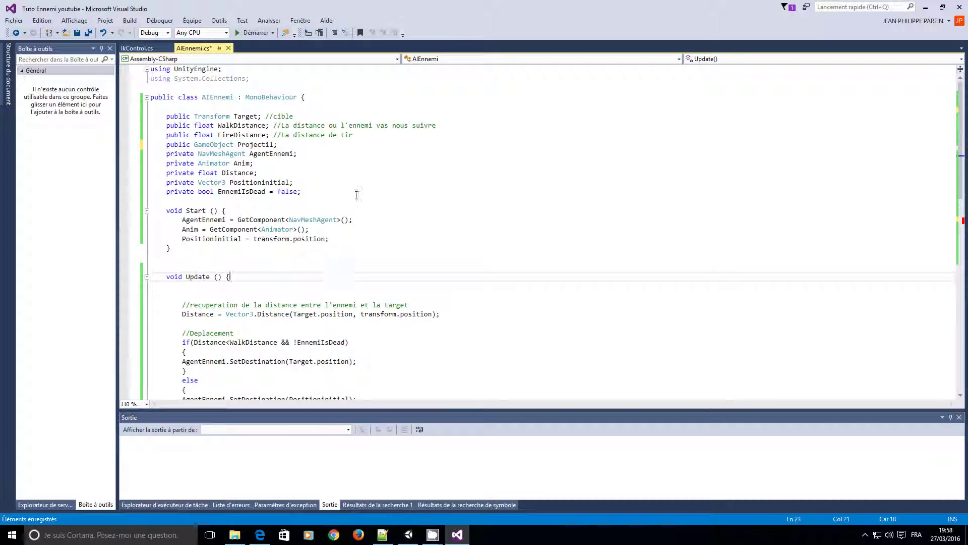
double_click(255, 145)
type("B")
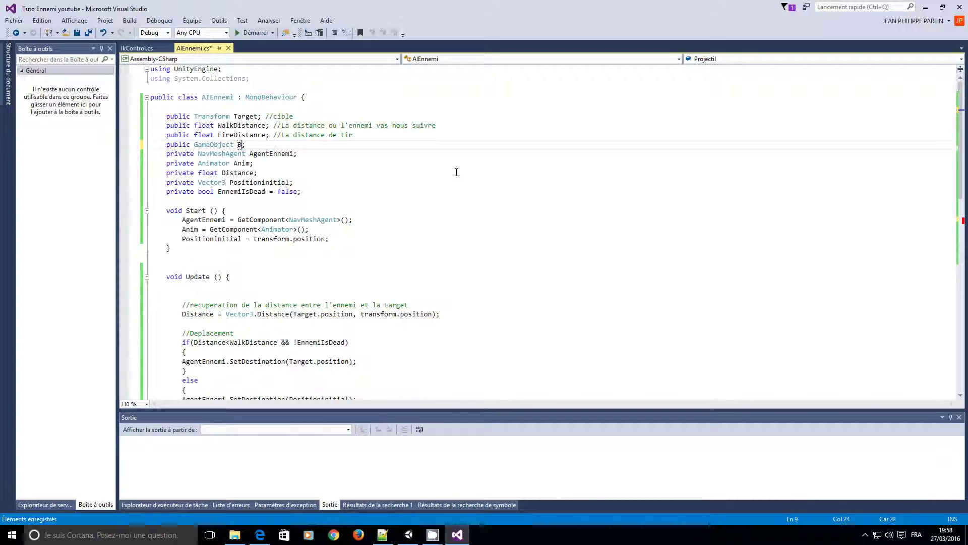
type("u")
key("BackSpace")
key("BackSpace")
type("Projectil")
- Pass Projectil and transform.FindChild("Target") as the Instantiate arguments
left_click(391, 238)
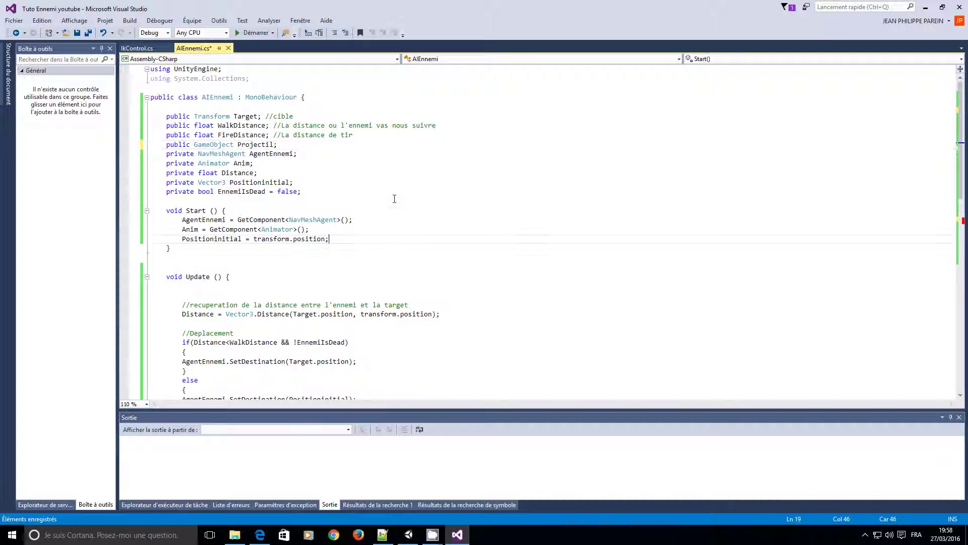
scroll(395, 201, "down", 5)
scroll(388, 257, "down", 4)
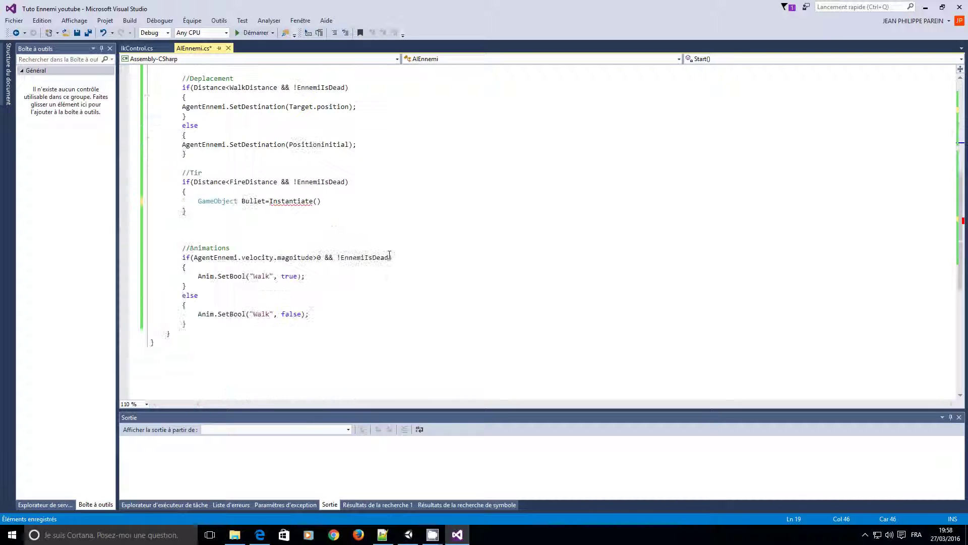
left_click(317, 202)
type("pro")
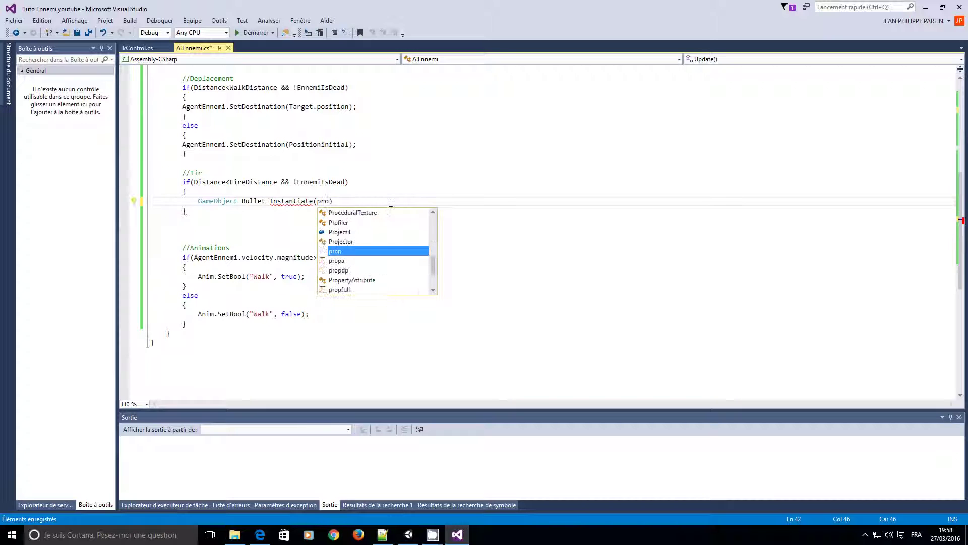
type("j")
key("Tab")
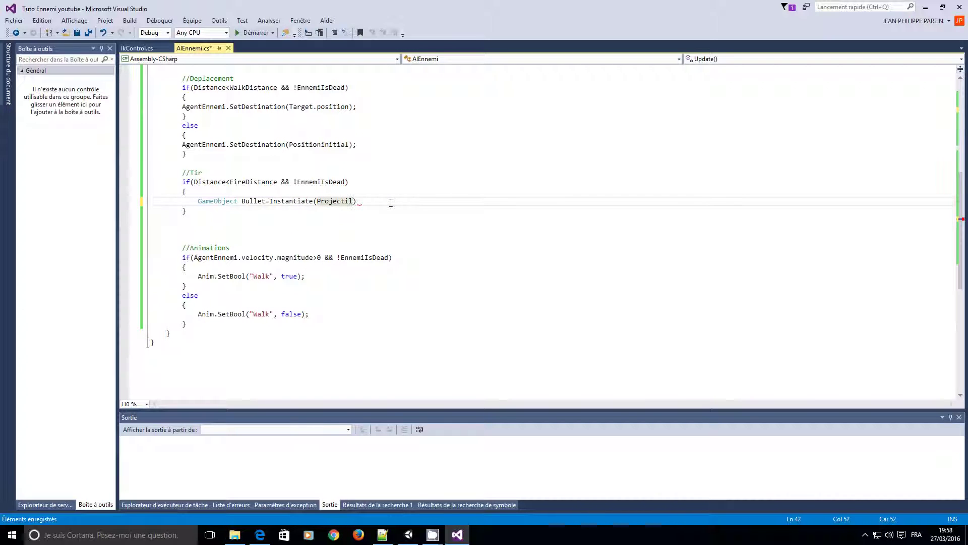
type(",")
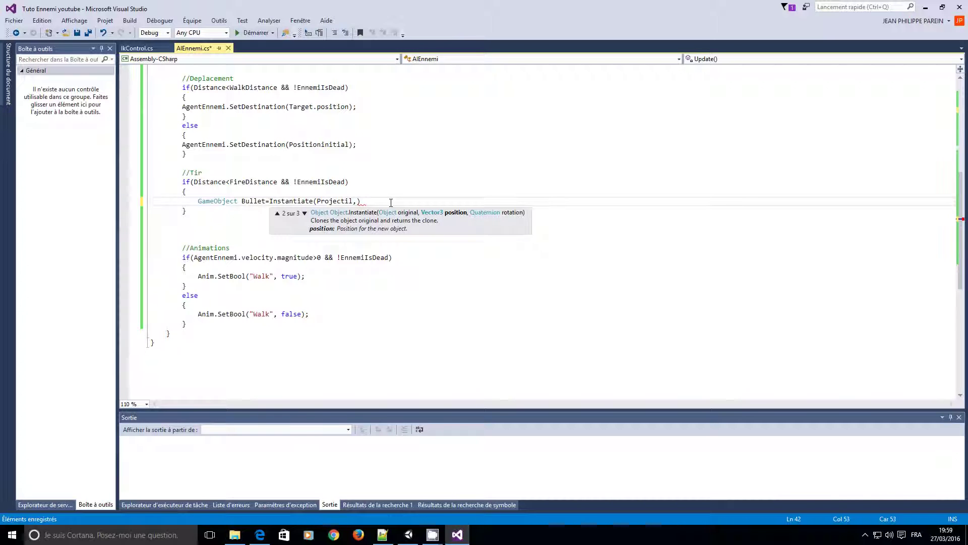
type("ra")
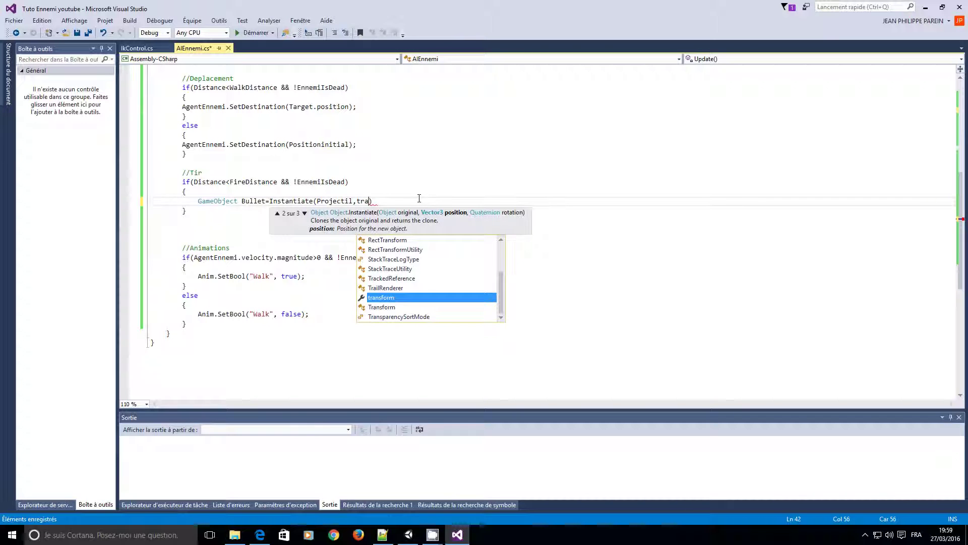
key("Tab")
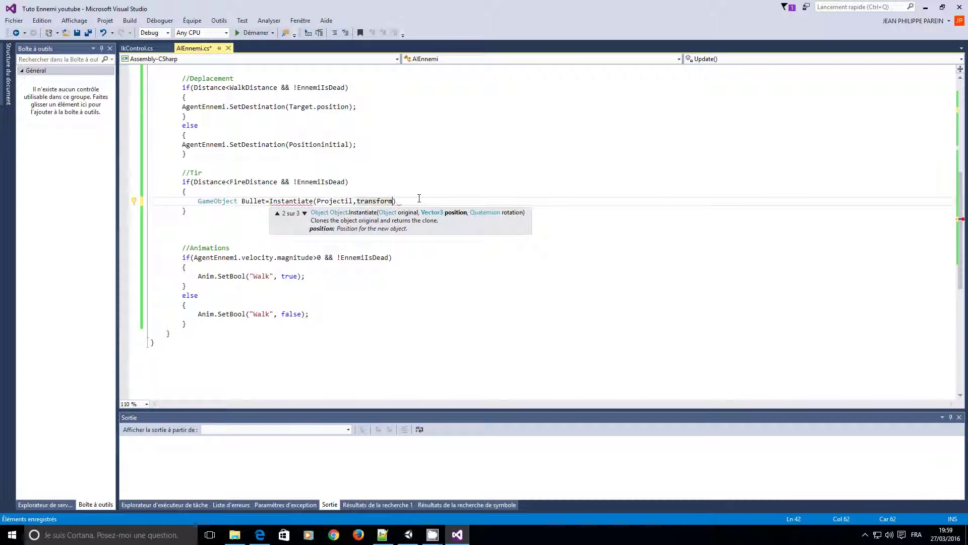
type(".Find")
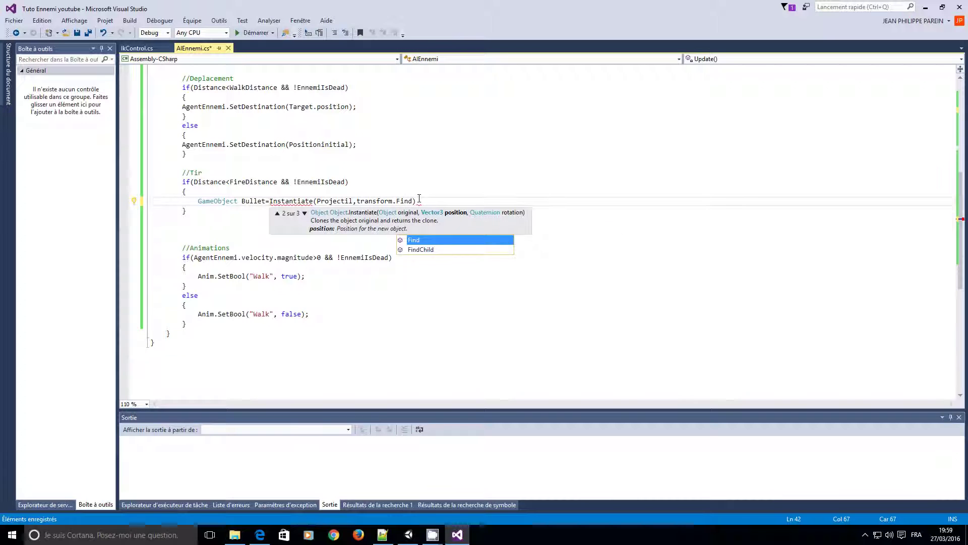
key("Down")
key("Tab")
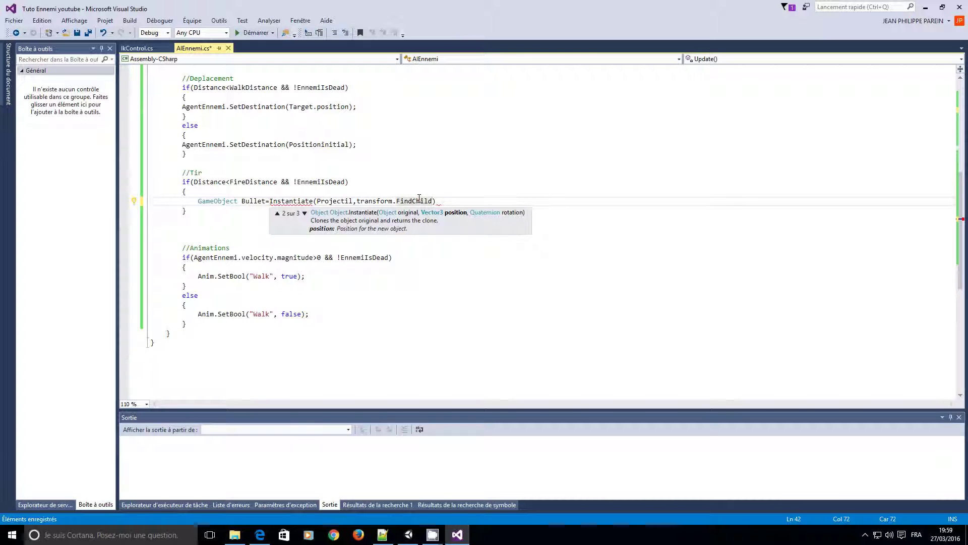
type("(\"")
type("Tar")
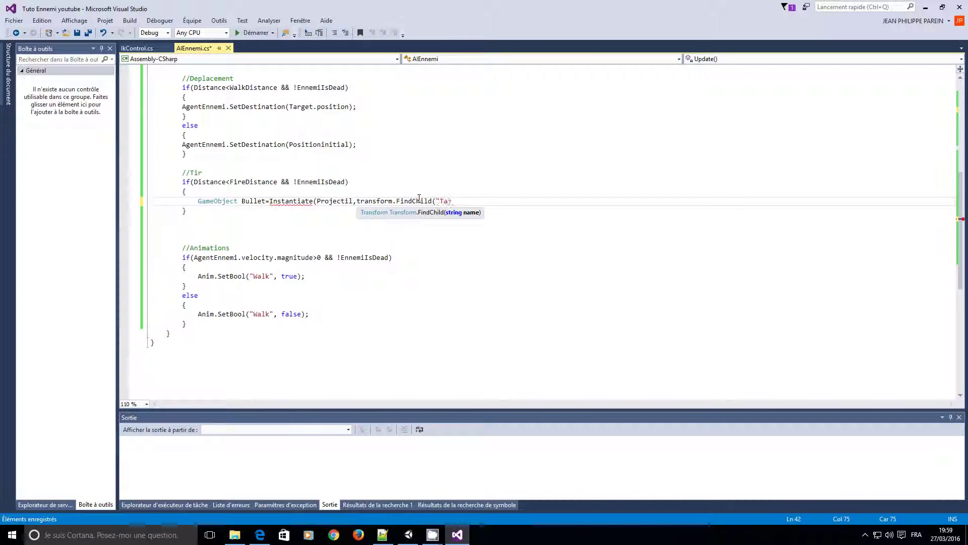
type("get\"")
type(")")
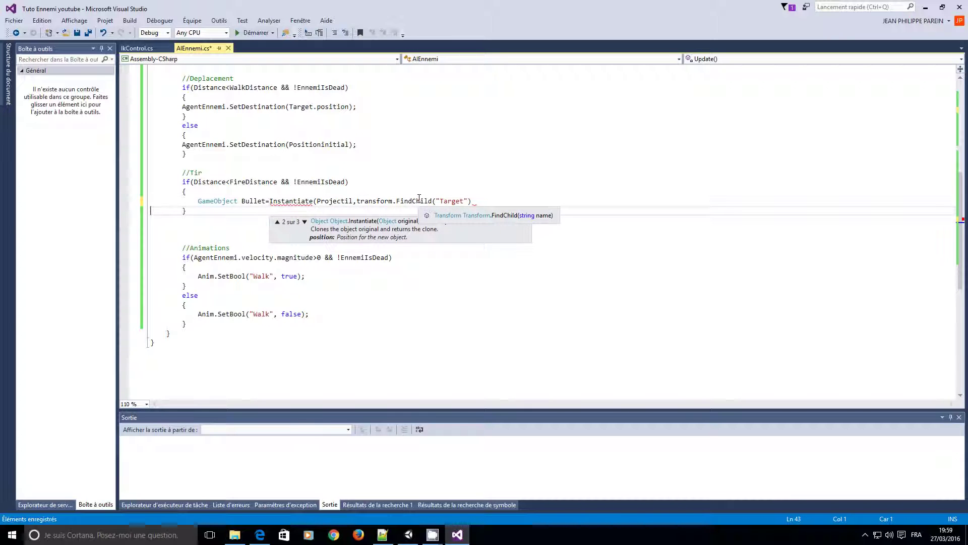
- Finish the line with .transform.position, Quaternion.identity) as GameObject;
key("Left")
type(".")
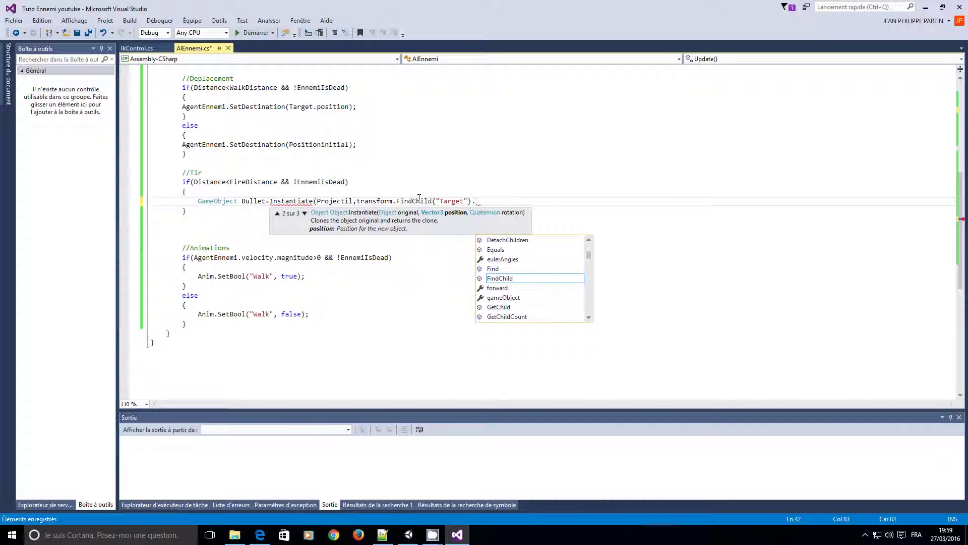
type("tra")
key("Tab")
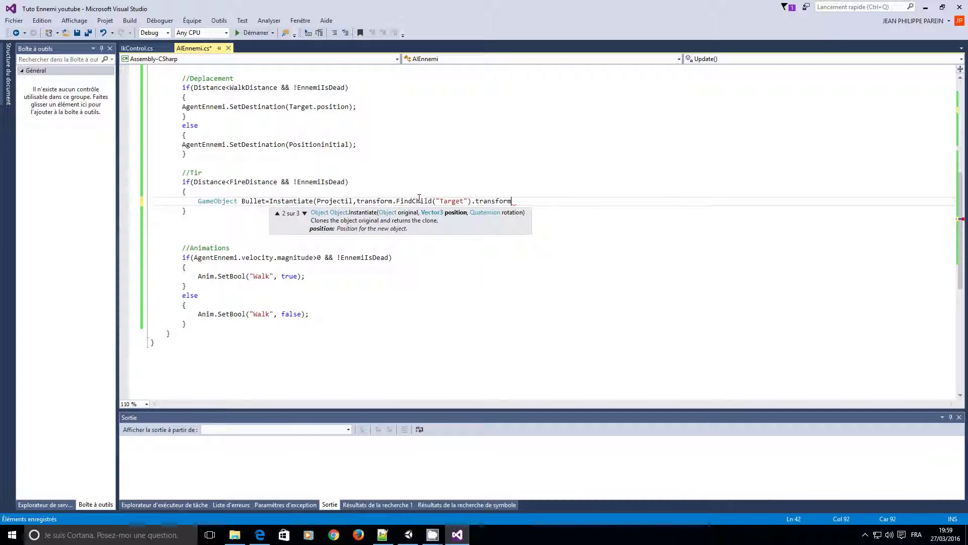
type(".pos")
key("Tab")
type(",")
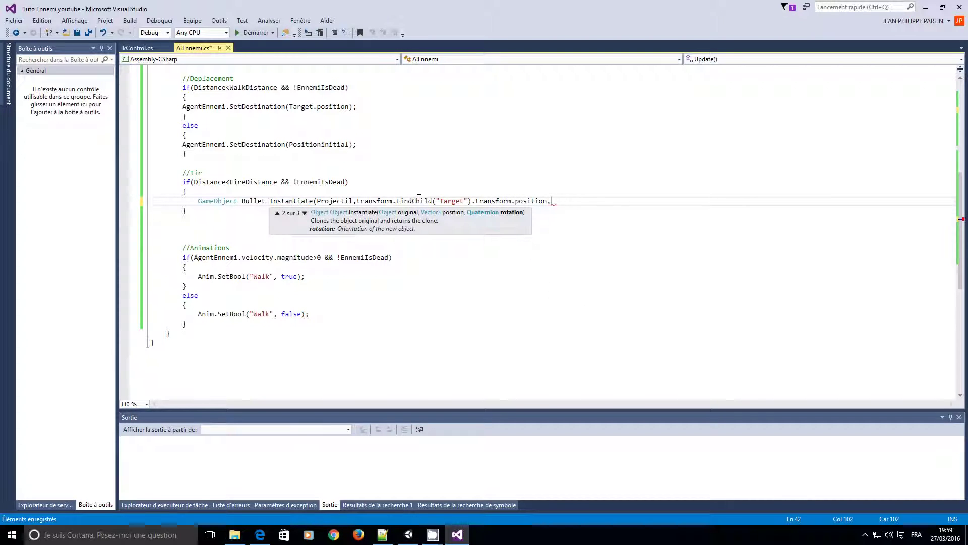
type("Quaternion.")
type("identi")
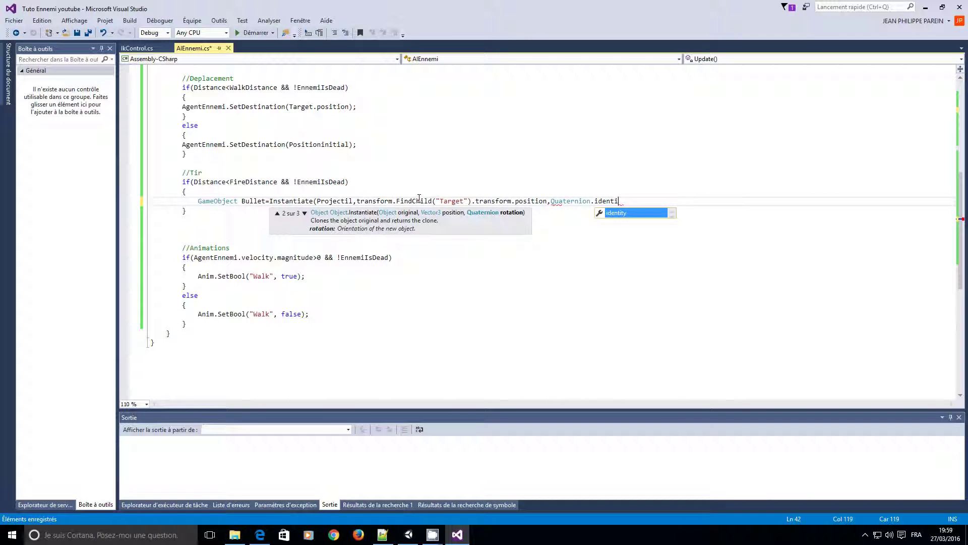
key("Tab")
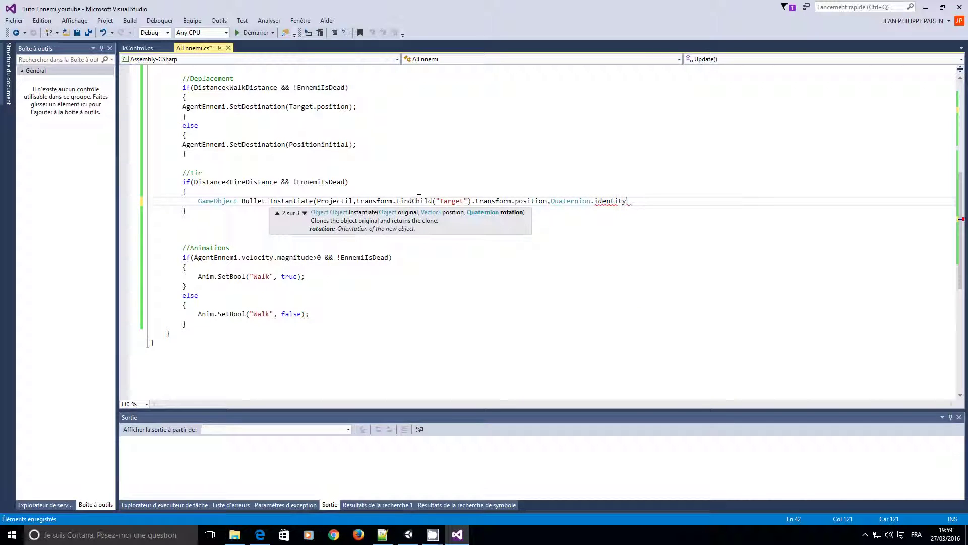
type(")")
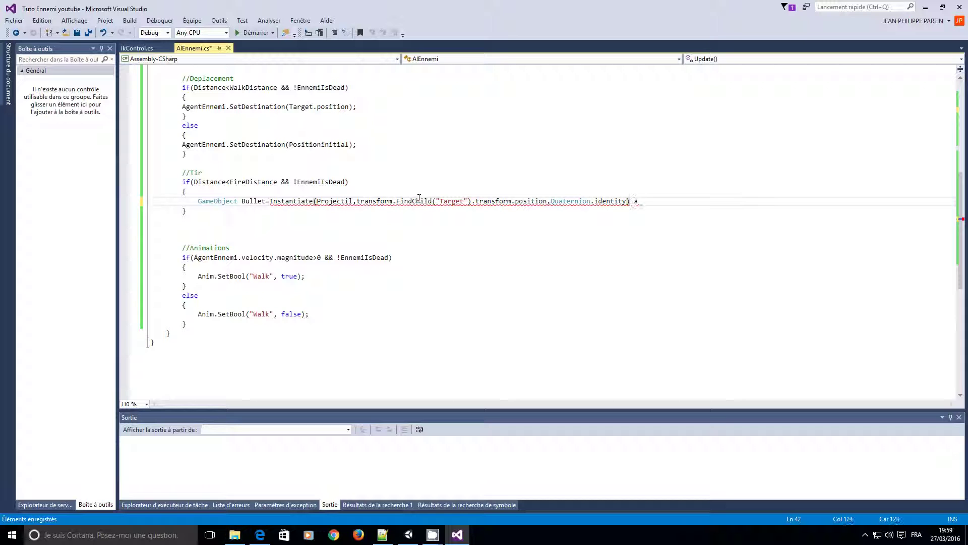
type(" as ")
type("Ga")
key("Tab")
type(";")
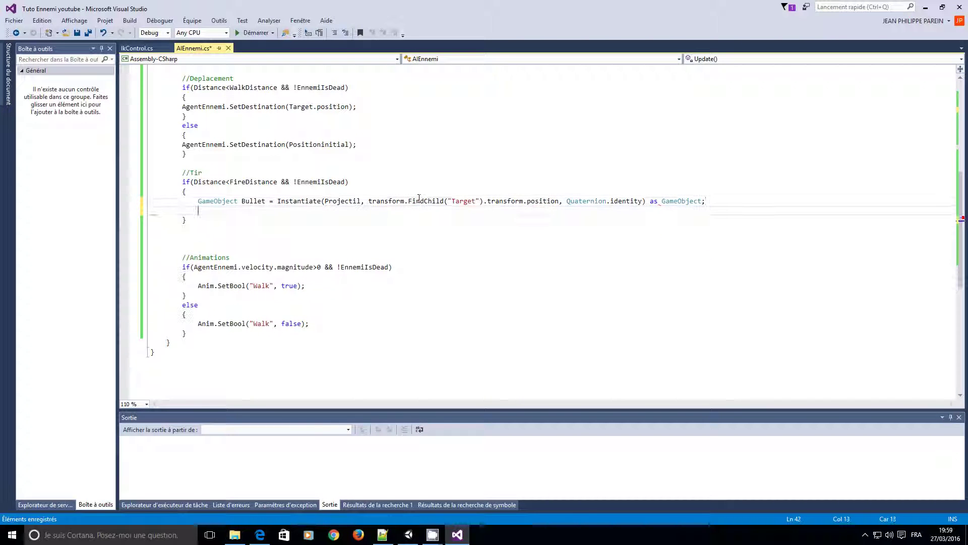
key("Return")
- Save AIEnnemi.cs
left_click(471, 267)
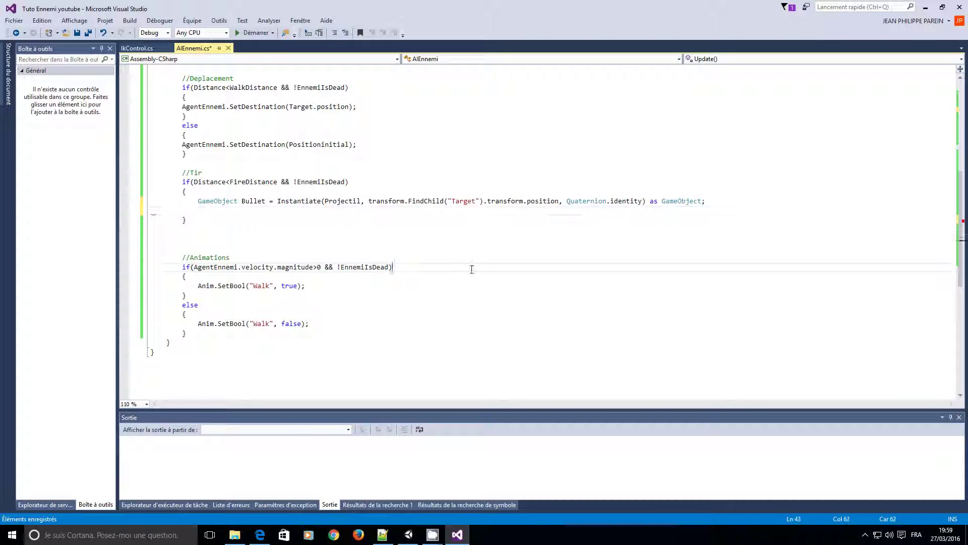
left_click(77, 32)
key("alt+Tab")
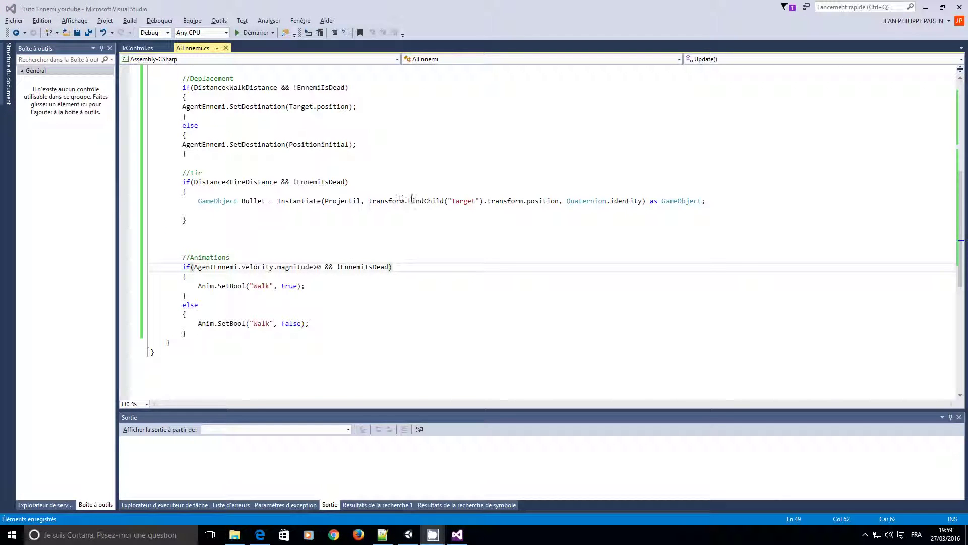
left_click(457, 535)
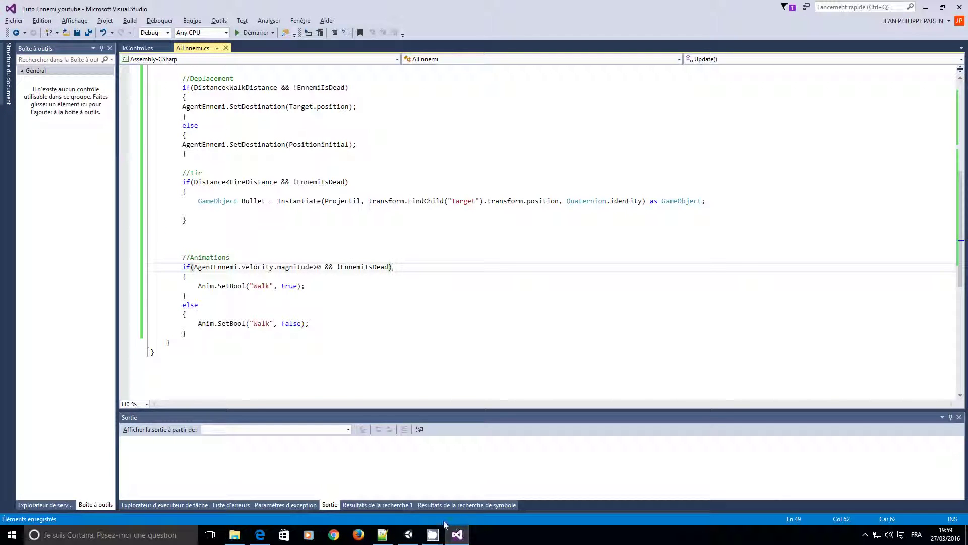
- Play-test in Unity, dragging the Player capsule toward the enemy, which triggers the unassigned Projectil error
left_click(409, 536)
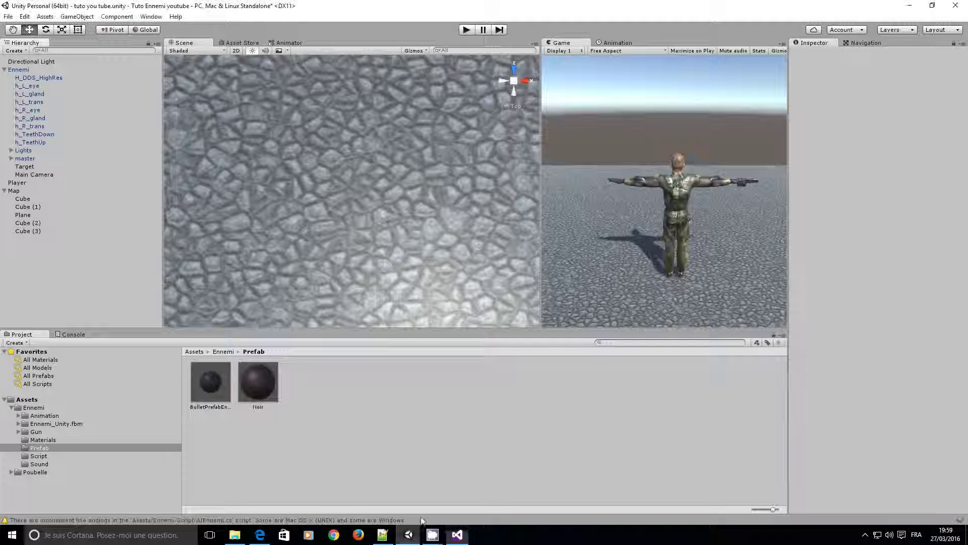
left_click(464, 30)
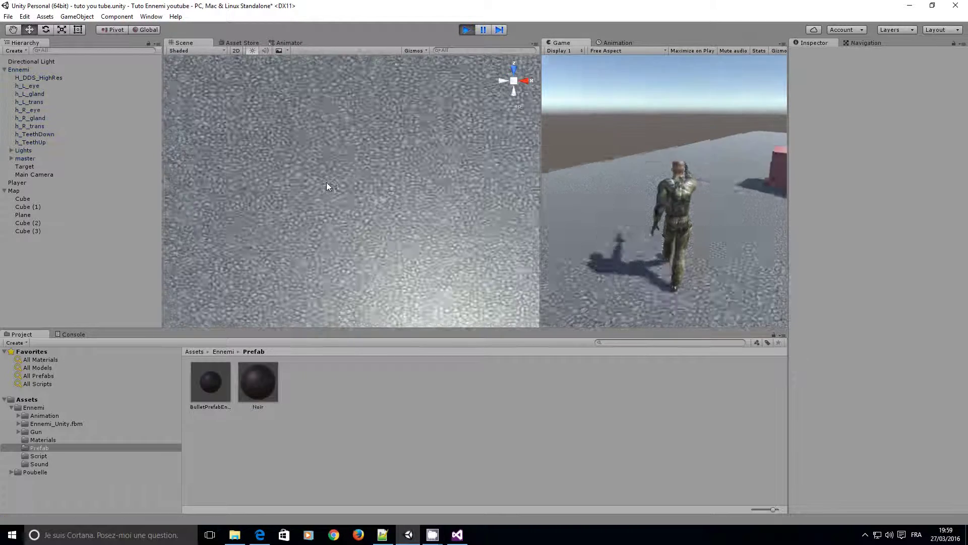
scroll(403, 200, "down", 5)
scroll(394, 202, "down", 2)
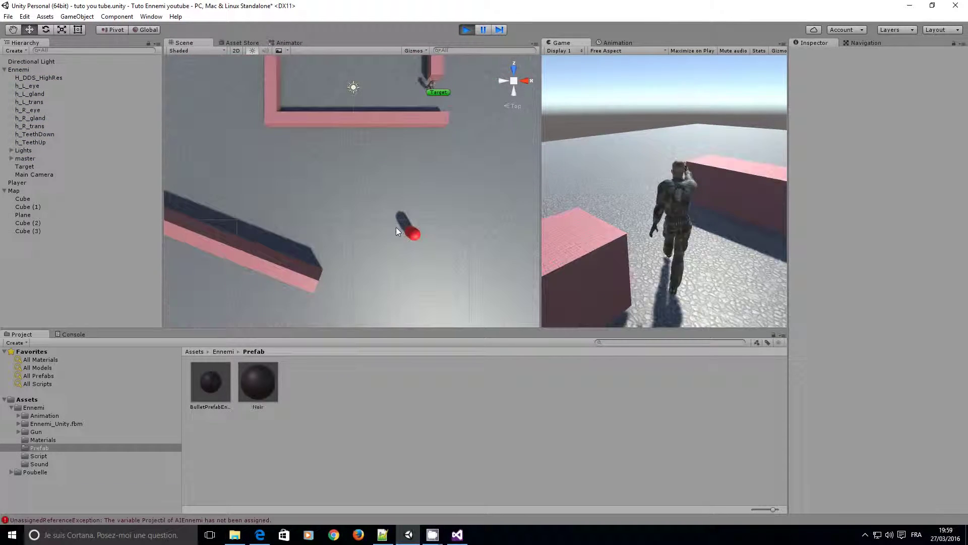
left_click(413, 234)
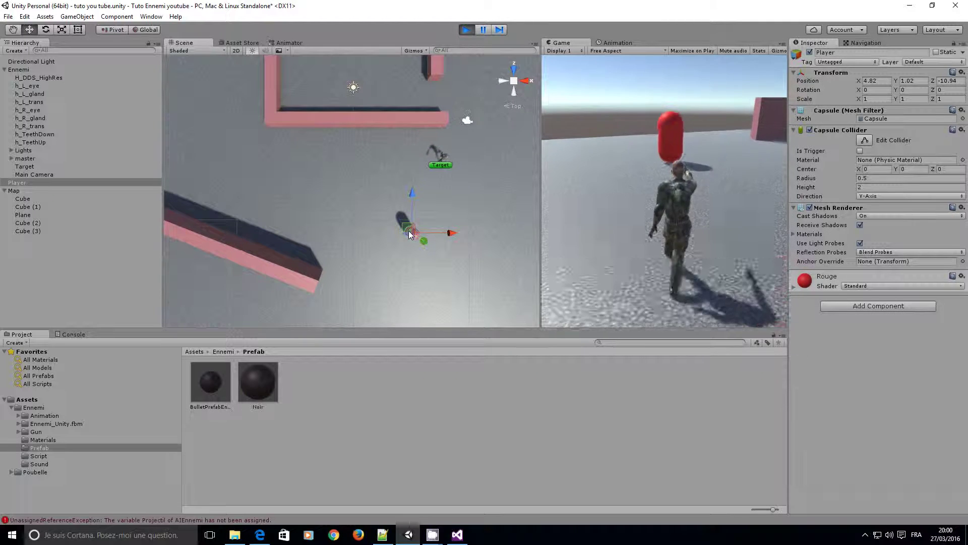
mouse_move(409, 231)
left_mouse_down()
mouse_move(433, 205)
mouse_move(304, 201)
left_mouse_up()
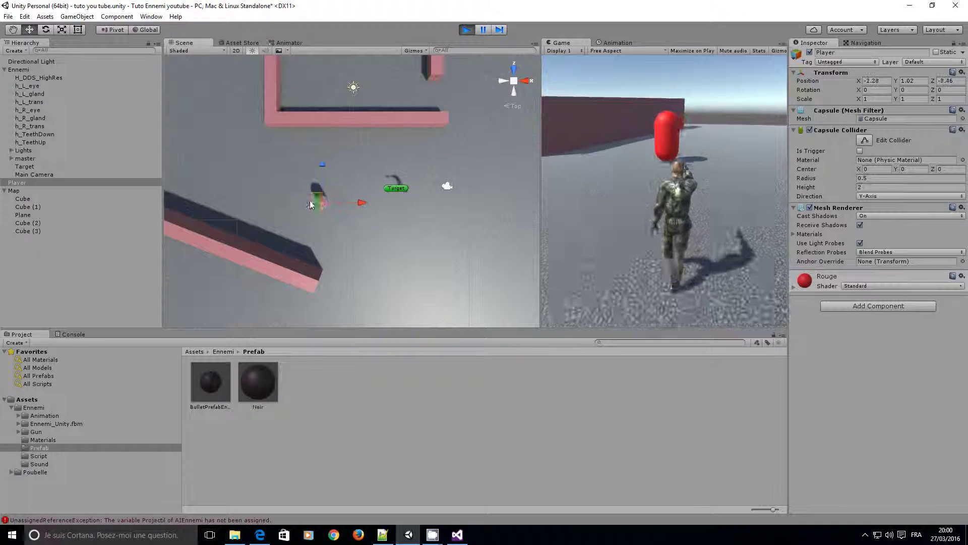
- Stop play mode and assign BulletPrefabEnnemi to the Ennemi's Projectil field
left_click(466, 29)
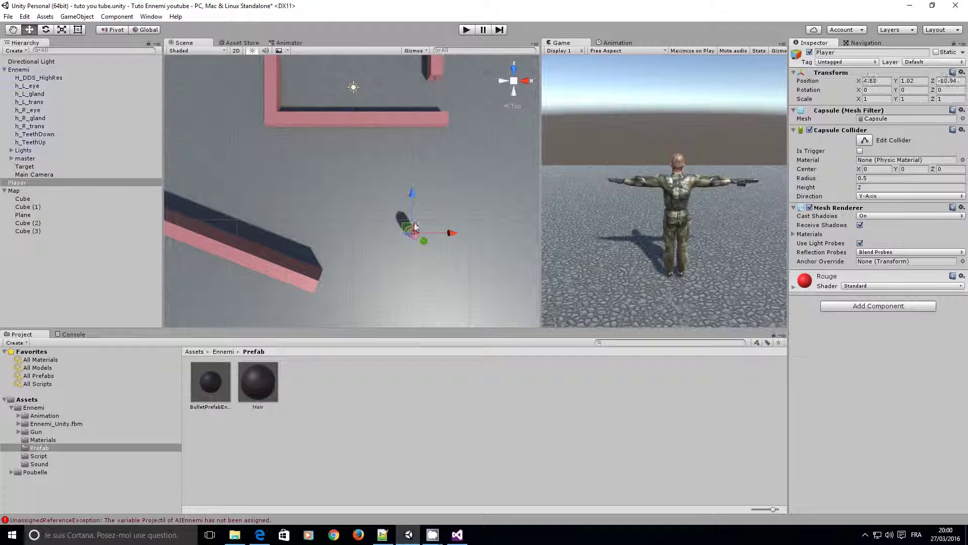
left_click(19, 69)
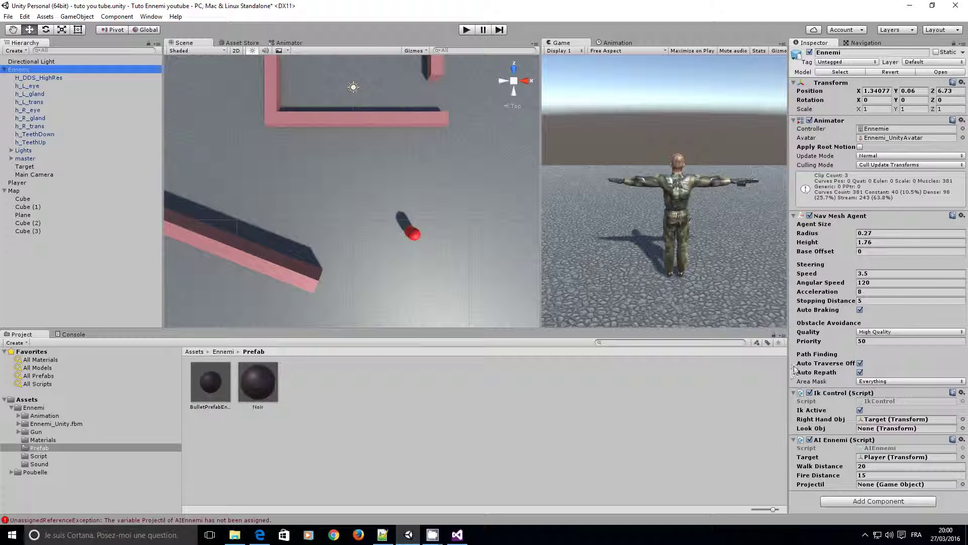
left_click(962, 485)
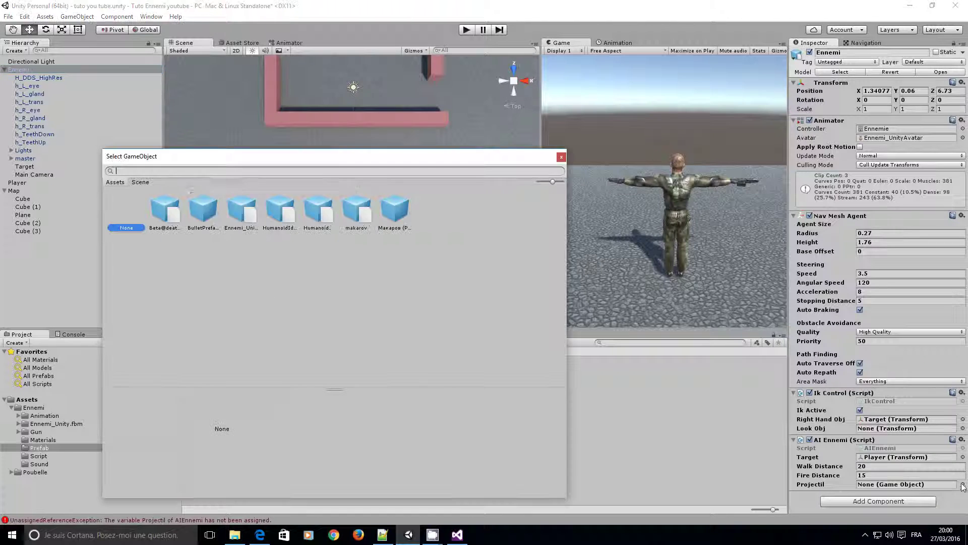
double_click(202, 207)
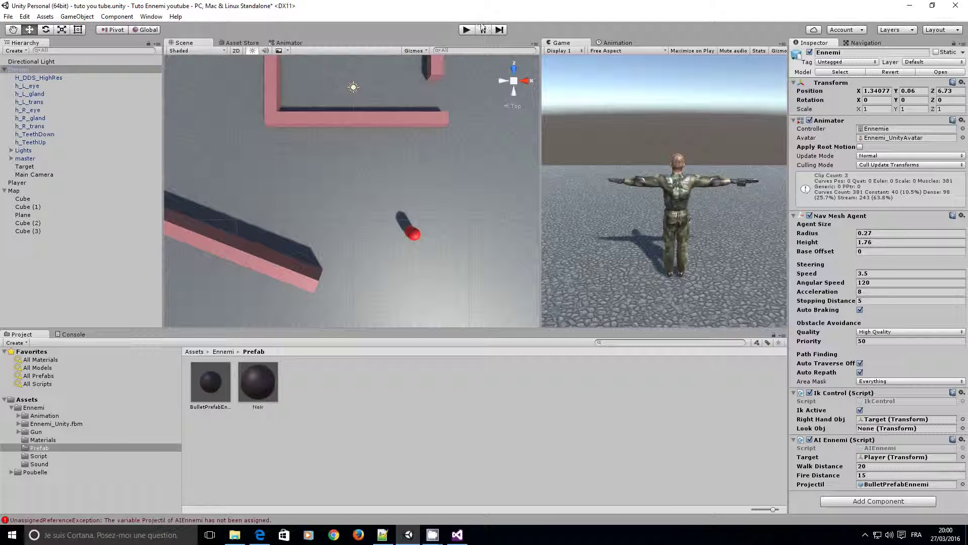
- Play-test twice, dragging the Player to the upper left while the enemy fires bullets
left_click(465, 31)
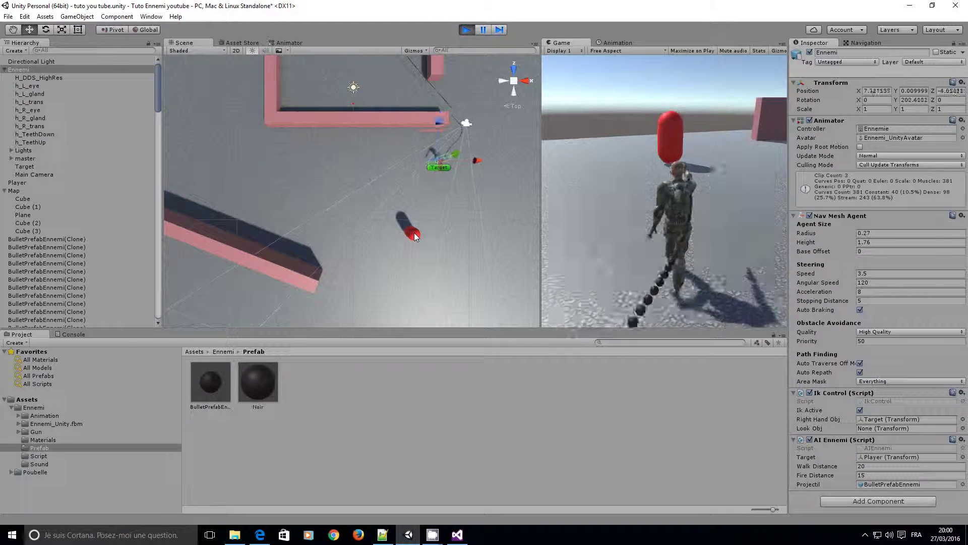
left_click(466, 30)
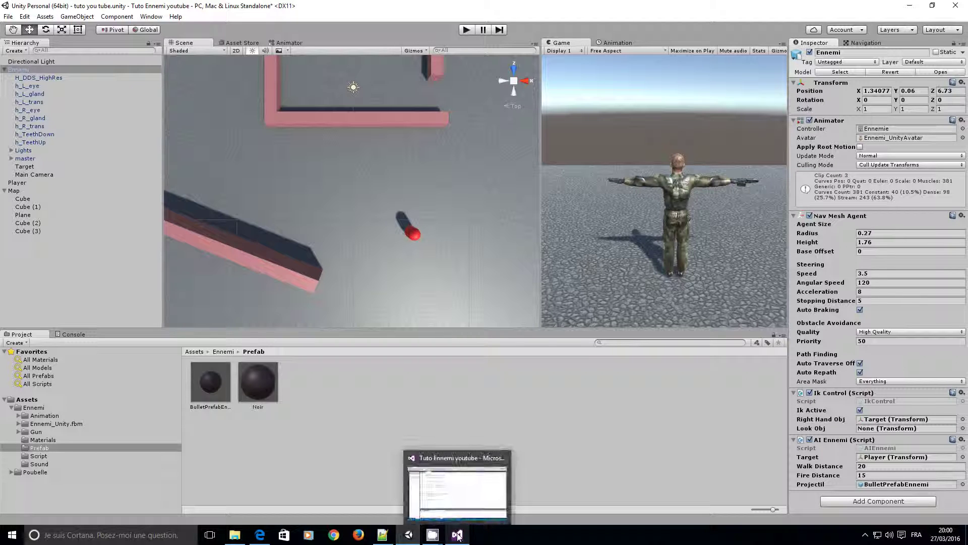
left_click(467, 31)
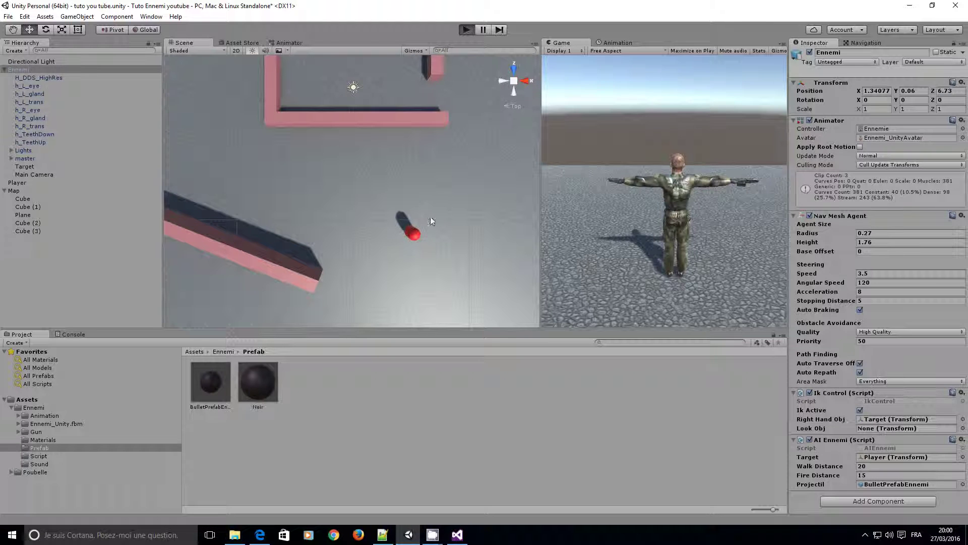
left_click(415, 239)
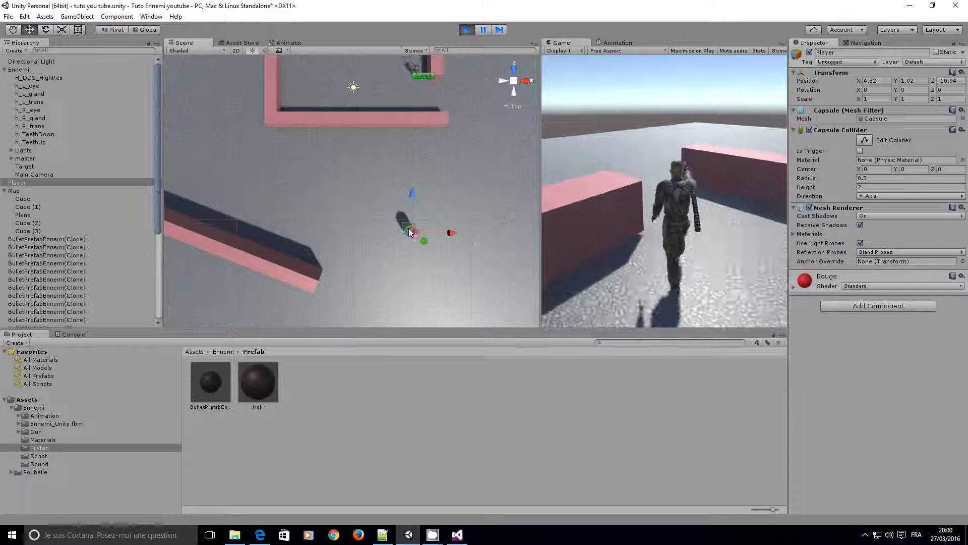
mouse_move(415, 239)
left_mouse_down()
mouse_move(197, 157)
mouse_move(321, 168)
mouse_move(366, 298)
mouse_move(376, 117)
mouse_move(186, 138)
left_mouse_up()
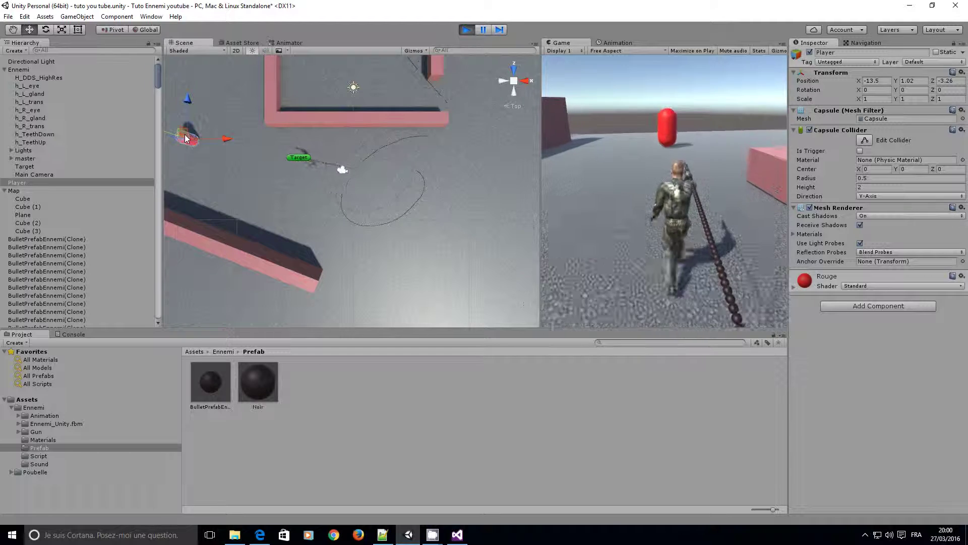
left_click(463, 31)
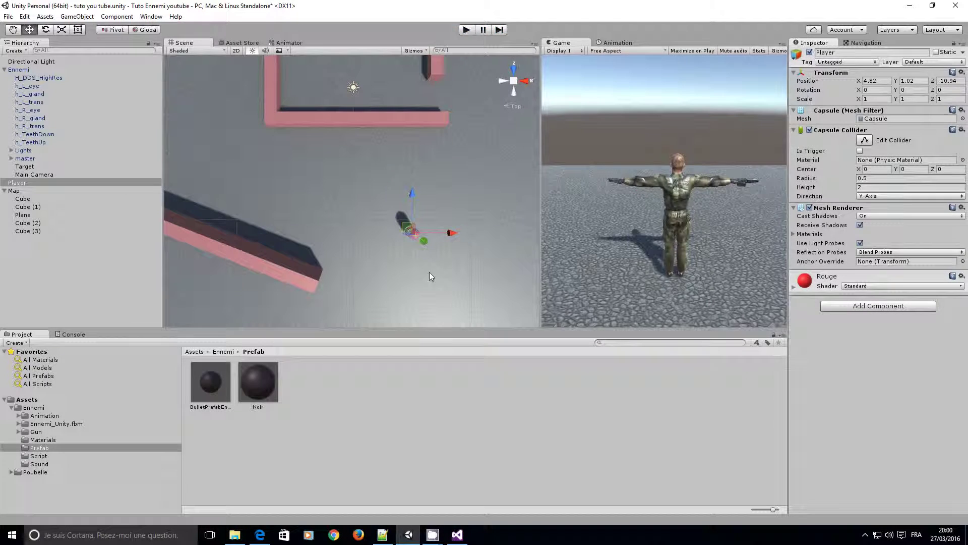
- Declare private float FireTime; on the empty line below the AIEnnemi fields
key("alt+Tab")
scroll(485, 348, "up", 1)
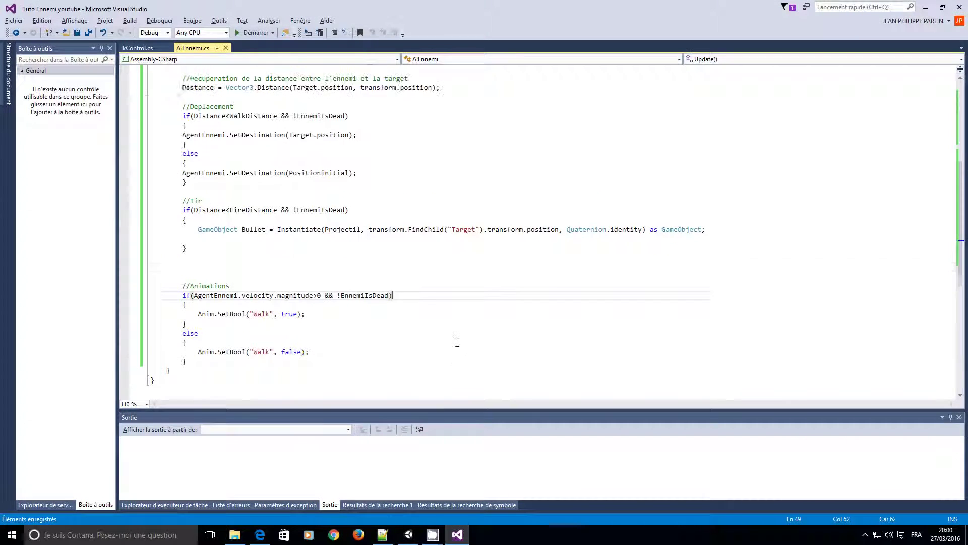
scroll(484, 348, "up", 4)
scroll(484, 348, "up", 3)
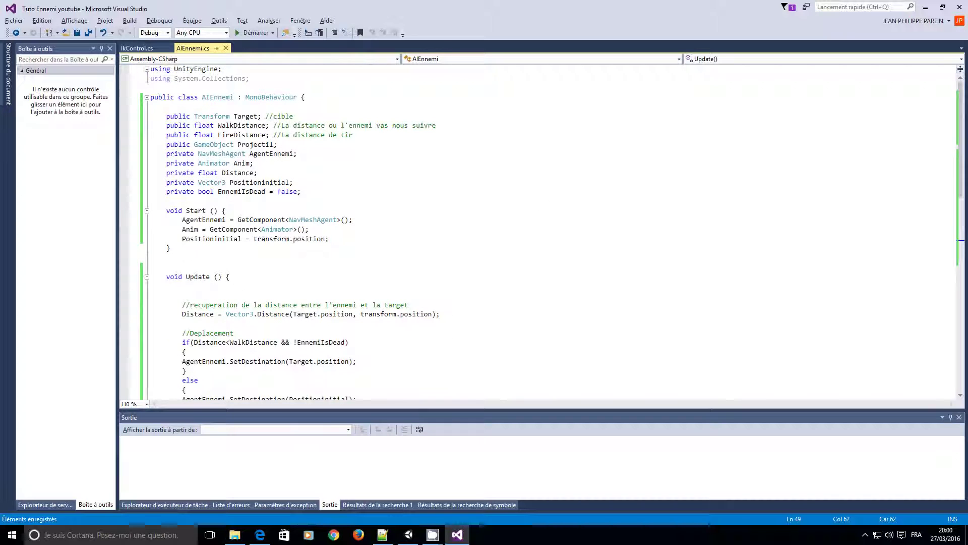
key("alt+Tab")
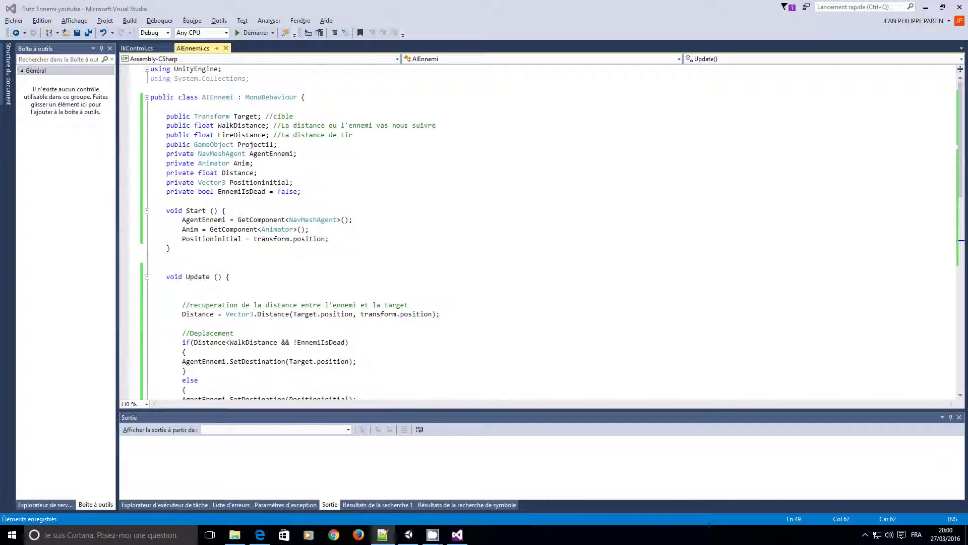
left_click(189, 202)
type("private")
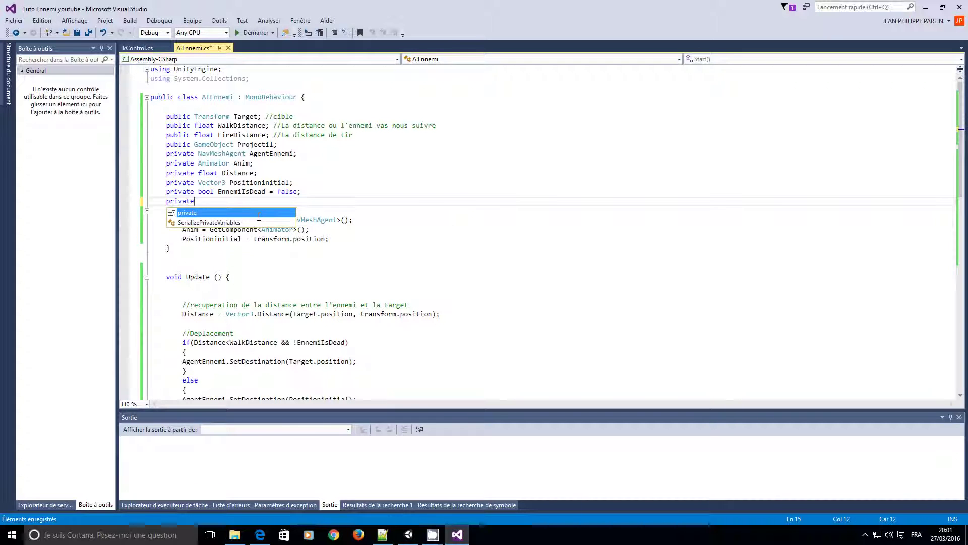
type(" flo")
key("Tab")
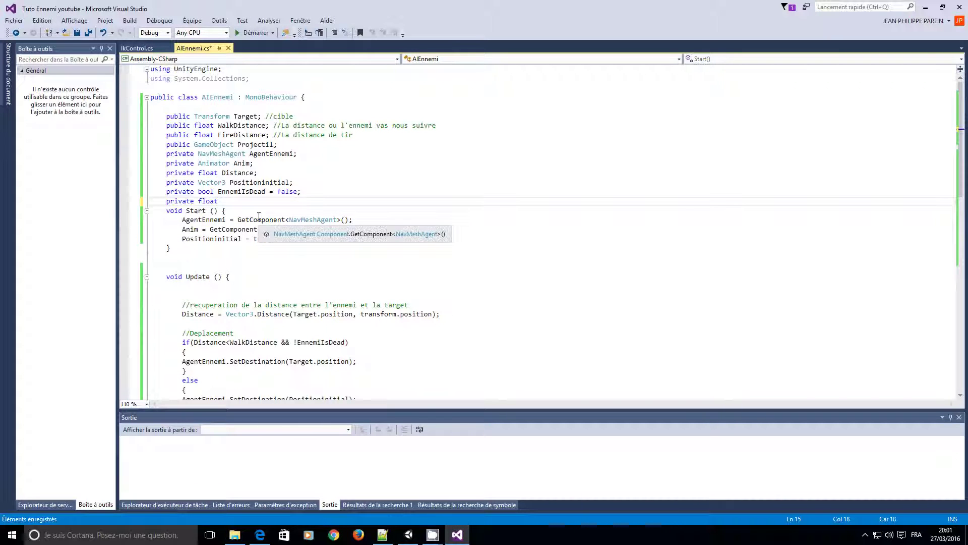
type("F")
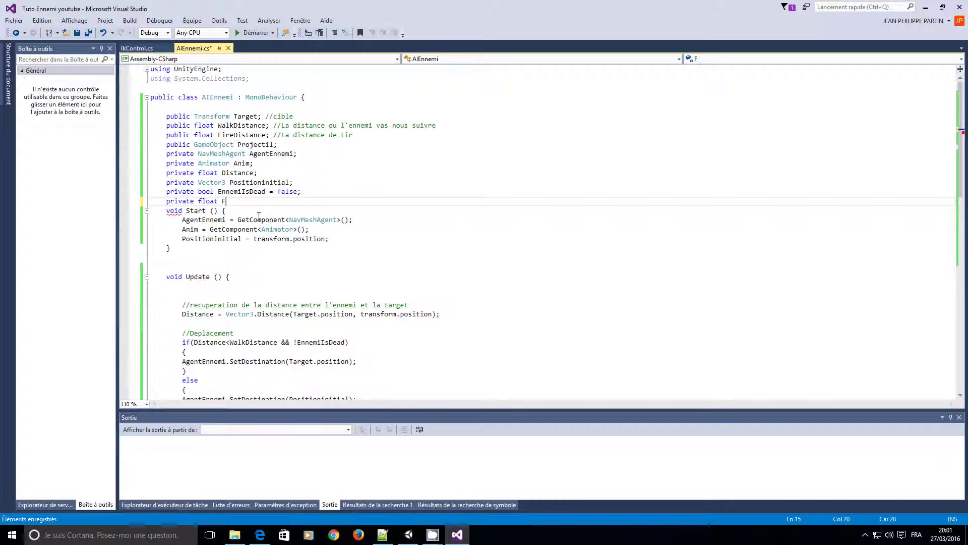
type("iretime")
key("BackSpace")
key("BackSpace")
key("BackSpace")
key("BackSpace")
key("BackSpace")
key("BackSpace")
type("T")
type("ime; ")
type("Time")
key("BackSpace")
key("BackSpace")
key("BackSpace")
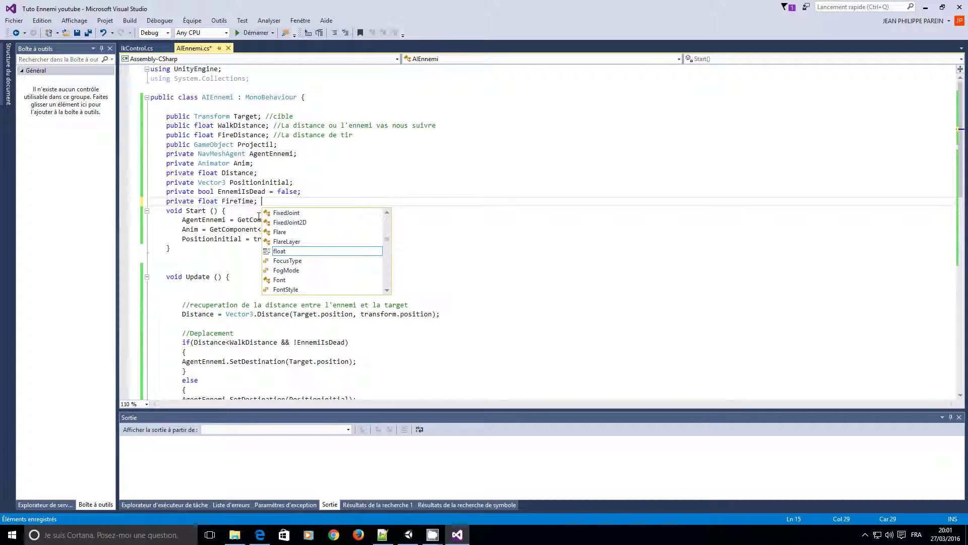
- Comment the FireTime field with //Time ou l'on peu tire
type("//Ti")
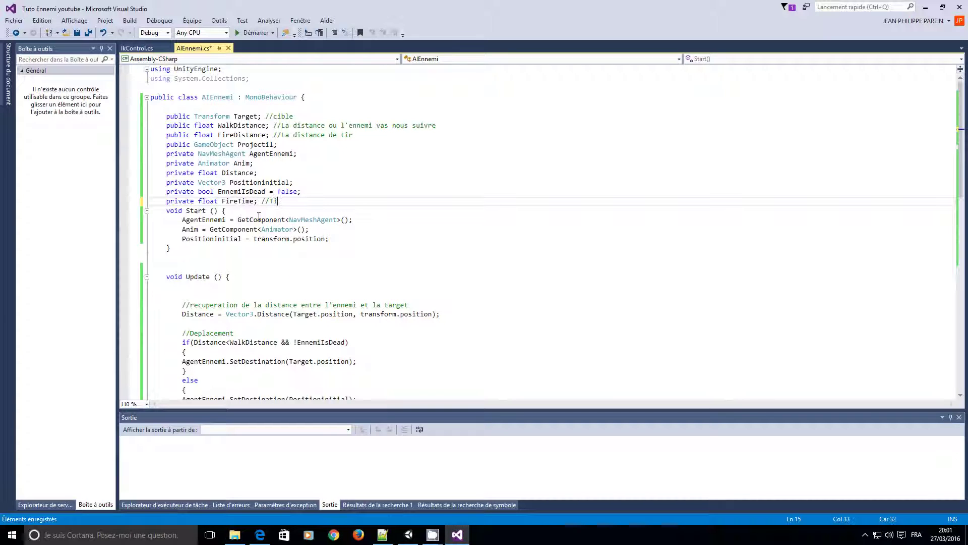
type("me ou ")
type("l'on peut")
key("BackSpace")
key("BackSpace")
key("BackSpace")
key("BackSpace")
key("BackSpace")
key("BackSpace")
type("'on p")
key("BackSpace")
key("BackSpace")
type("tire")
key("alt+Tab")
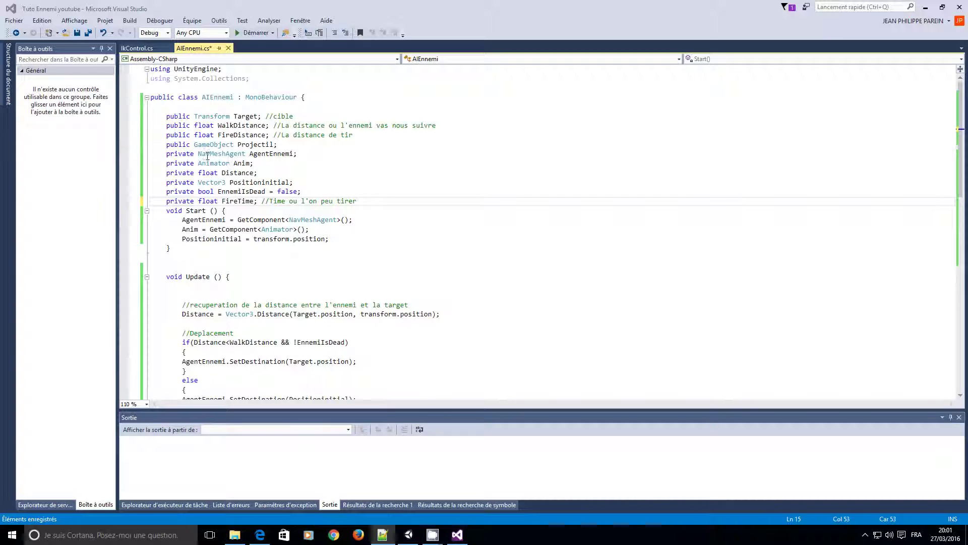
- Add 'public float FireRepeatTime; // répétition du tir' below the Projectil field, fixing the mistyped name
left_click(293, 146)
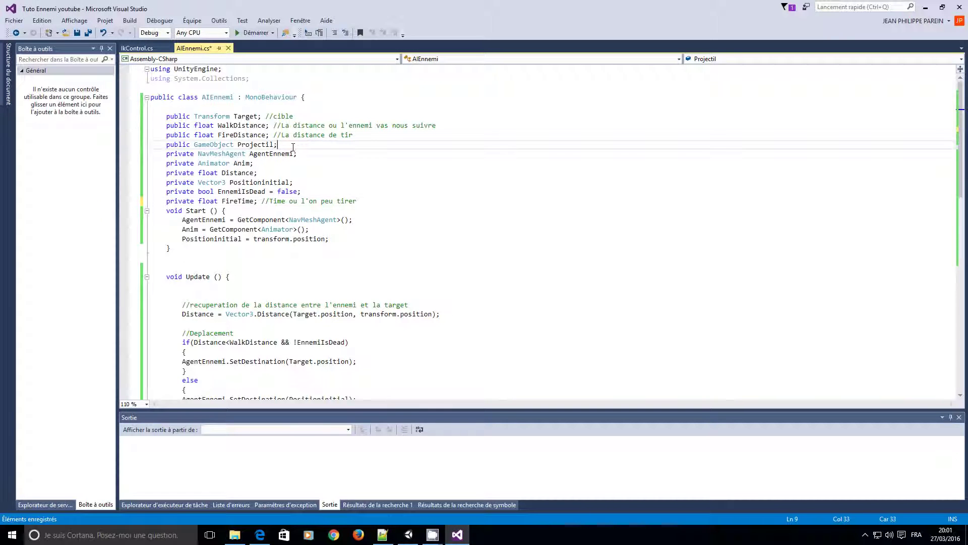
key("Return")
key("Return")
key("Up")
type("p")
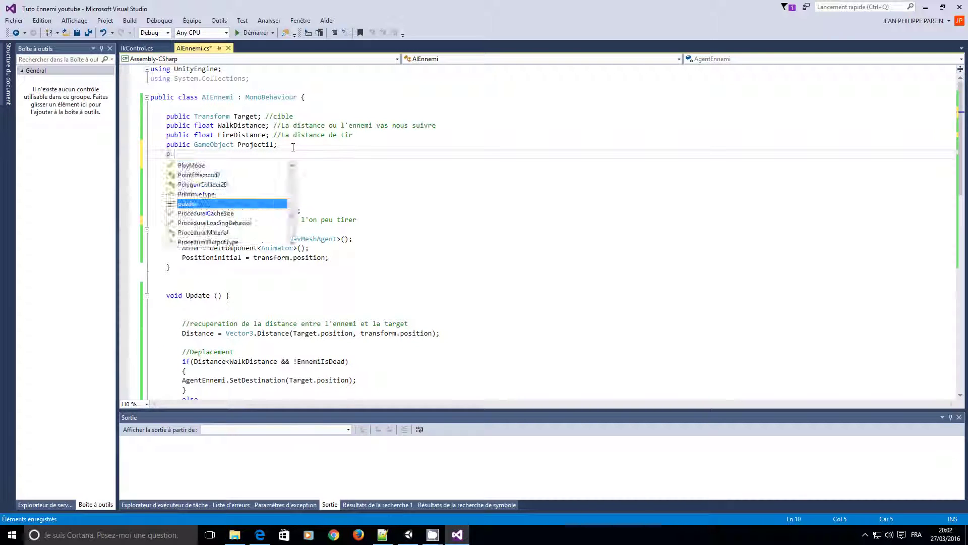
type("ublic ")
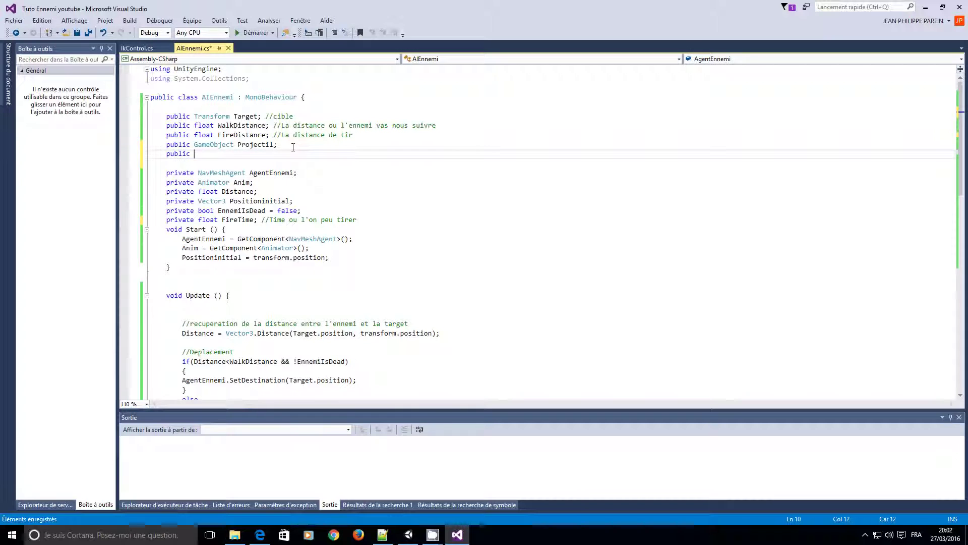
type("float ")
type("T")
type("FireRe")
type("peatT")
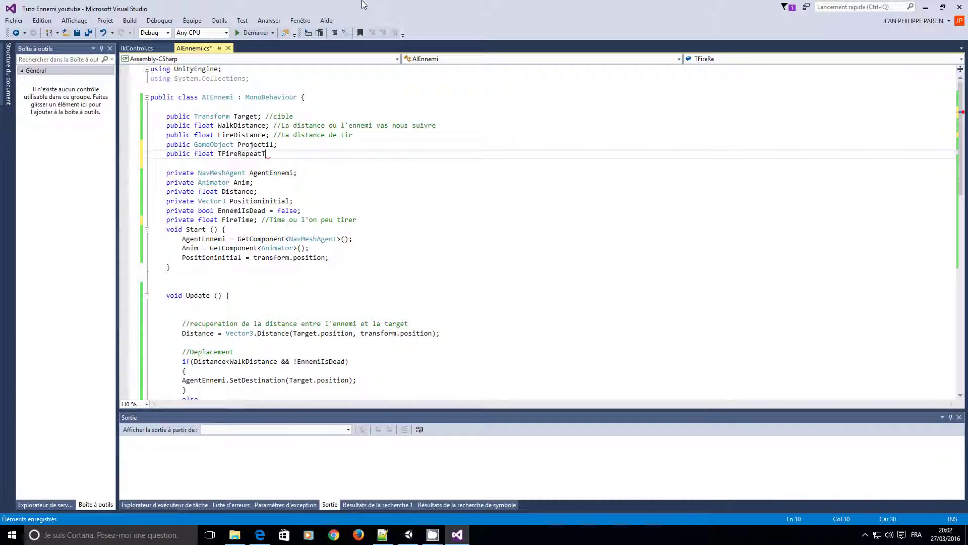
type("ime")
double_click(228, 155)
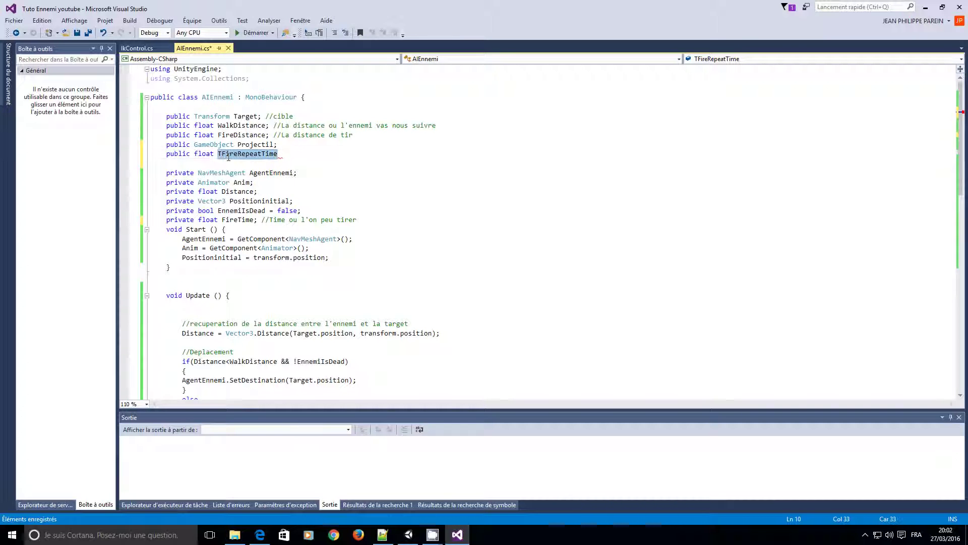
type("FireRepe")
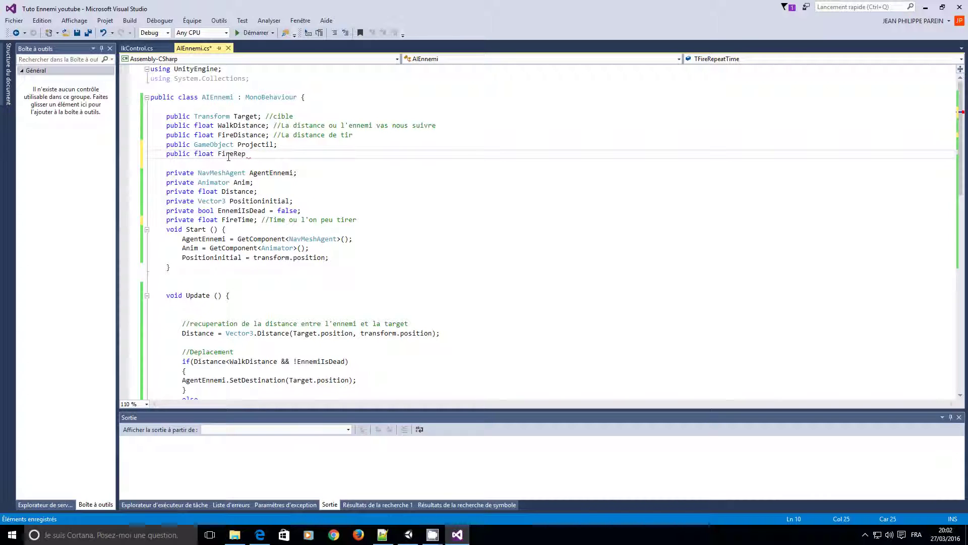
type("atTime")
type("; //")
type(" répé")
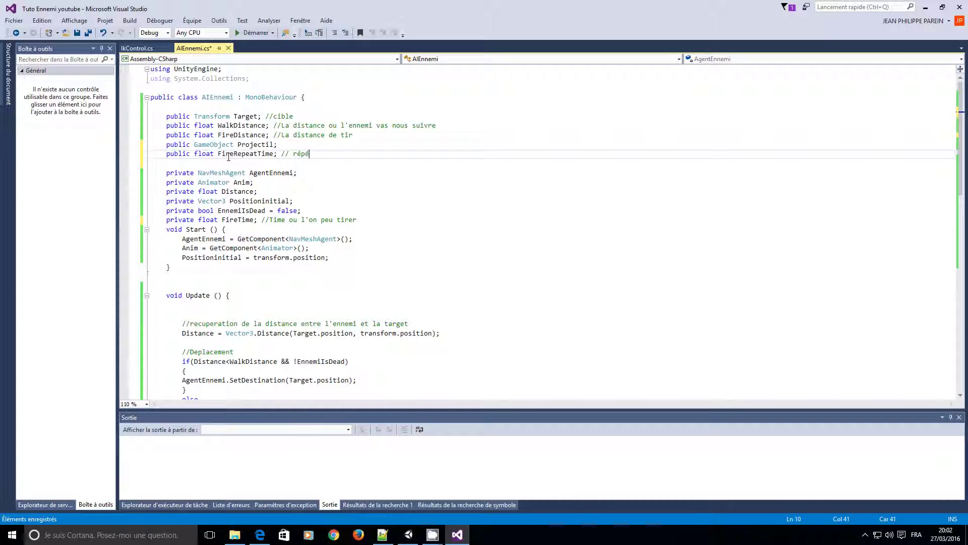
type("tition du tir")
- Add 'FireTime = Time.time;' after the Positioninitial line in Start()
left_click(342, 257)
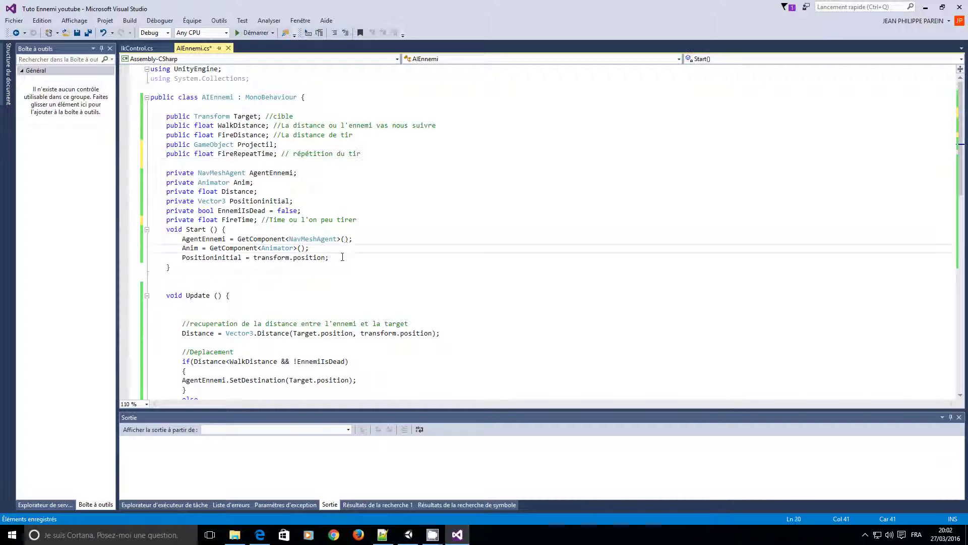
scroll(347, 262, "down", 2)
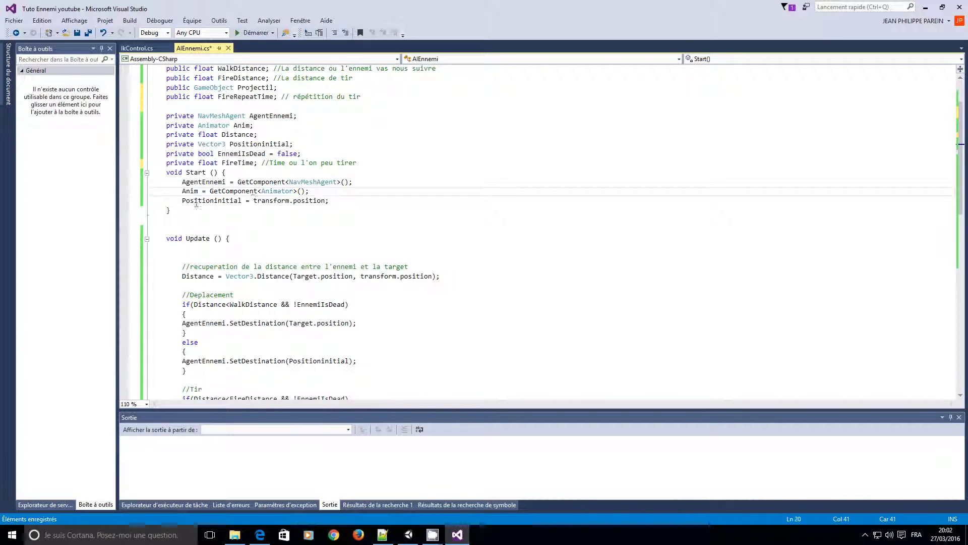
left_click(343, 204)
key("Return")
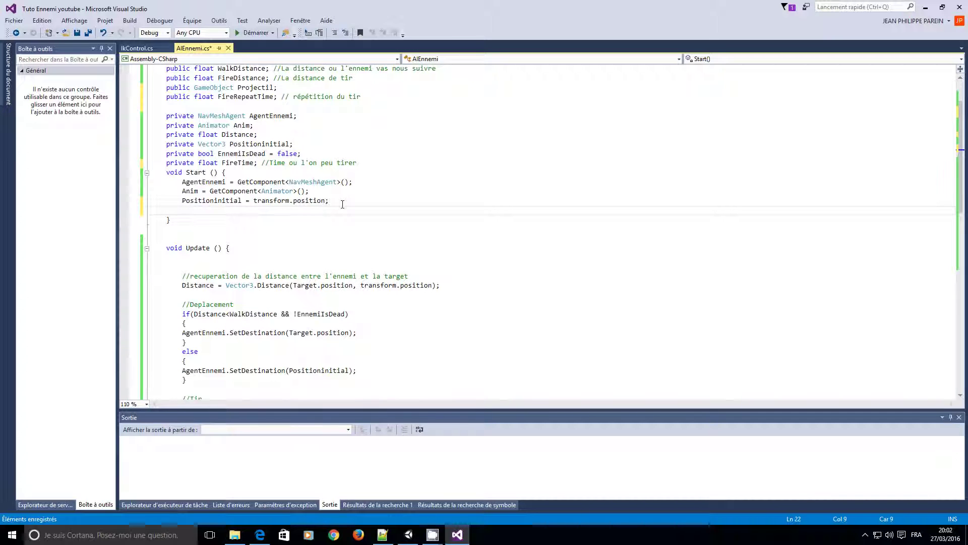
type("Fire")
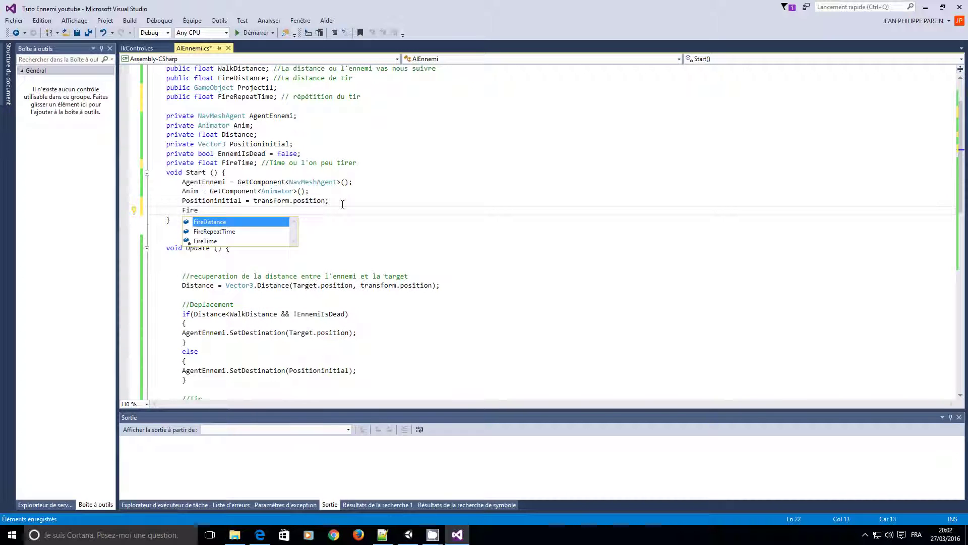
key("Down")
key("Down")
key("Tab")
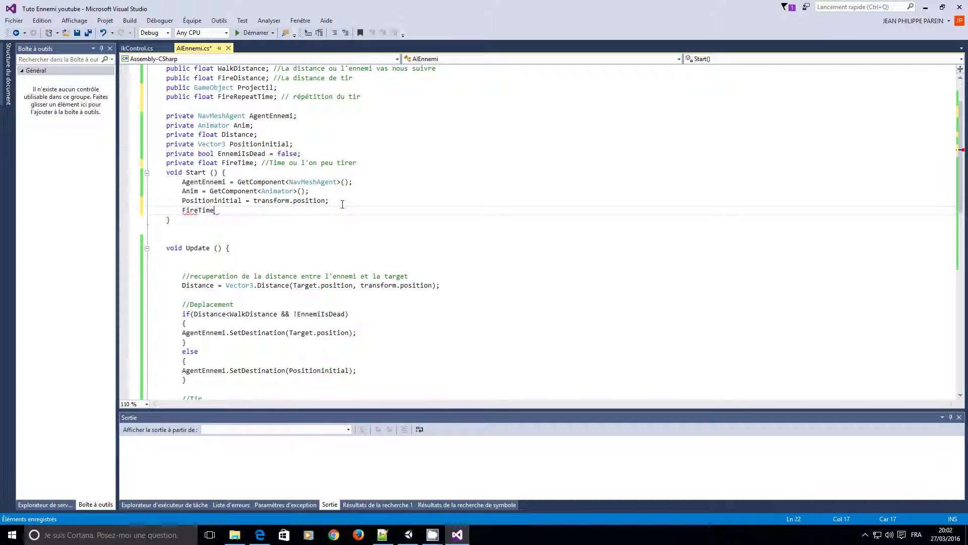
type("= T")
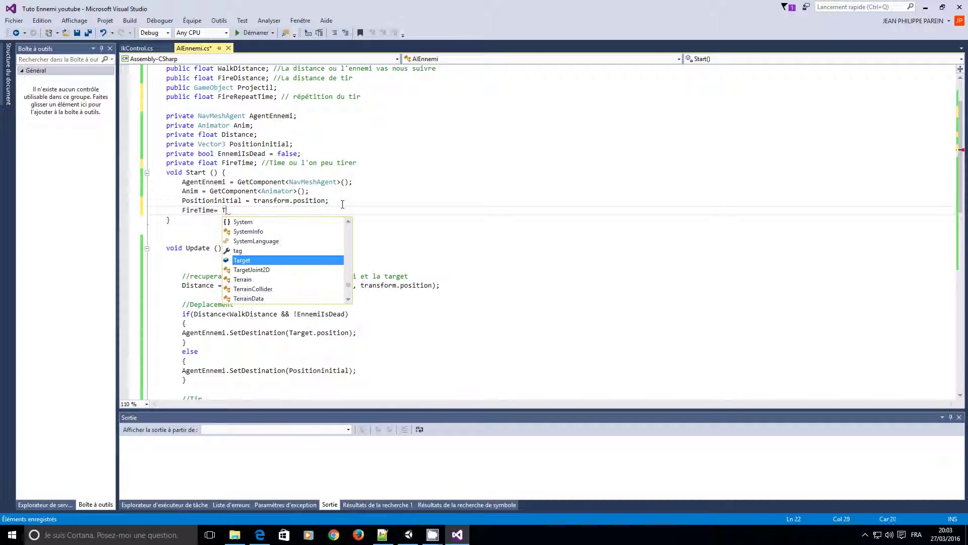
type("ime.time")
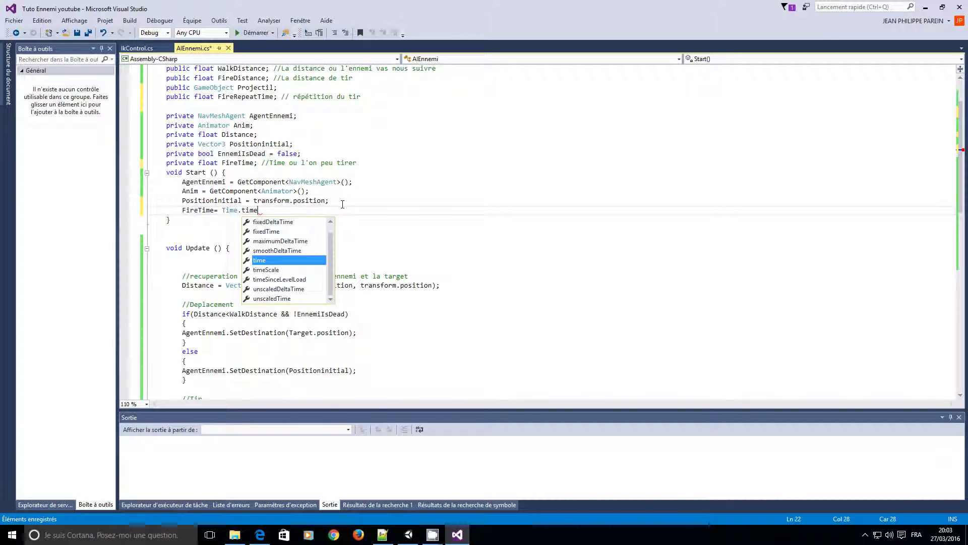
type(";")
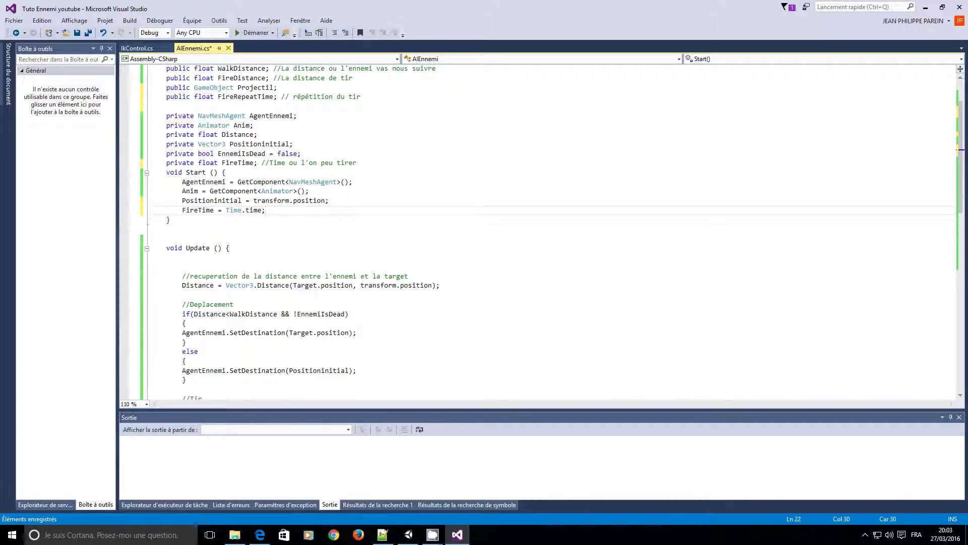
left_click(352, 332)
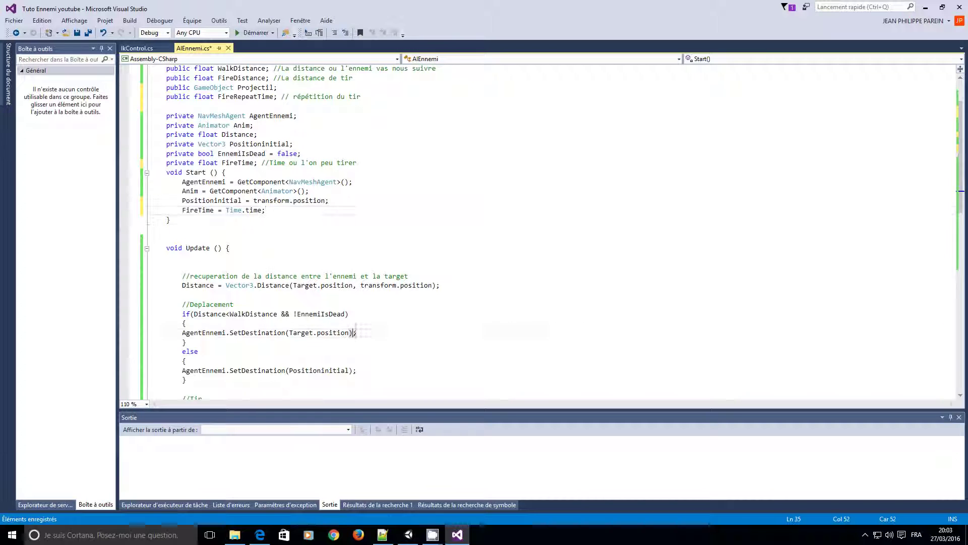
scroll(334, 286, "down", 4)
scroll(334, 286, "down", 3)
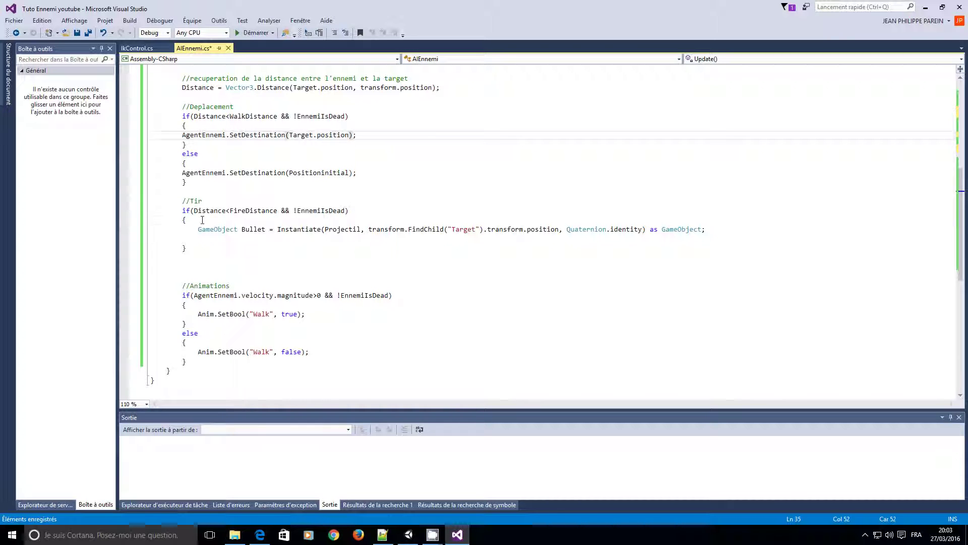
- Wrap the Bullet Instantiate line under //Tir in an 'if (Time.time > FireTime)' block
left_click(200, 220)
key("Return")
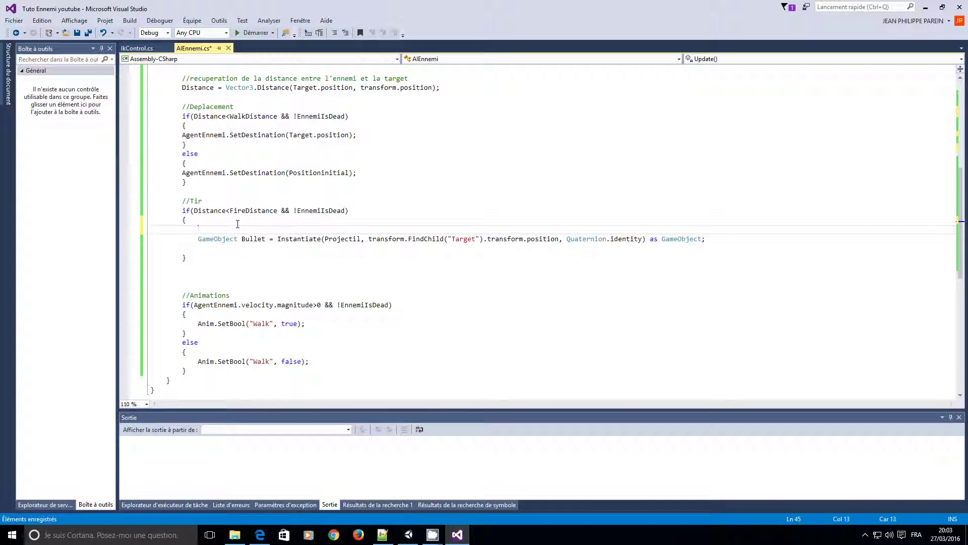
type("if")
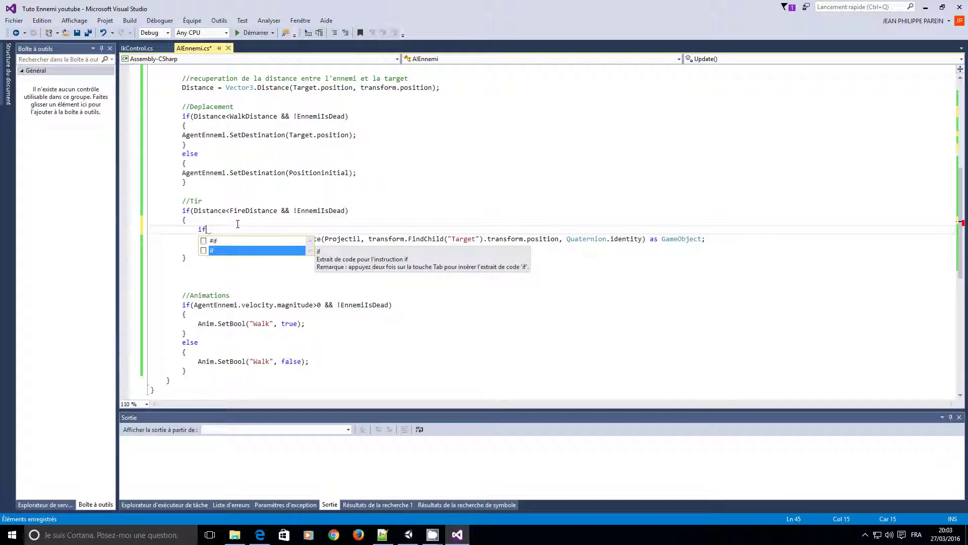
type("(")
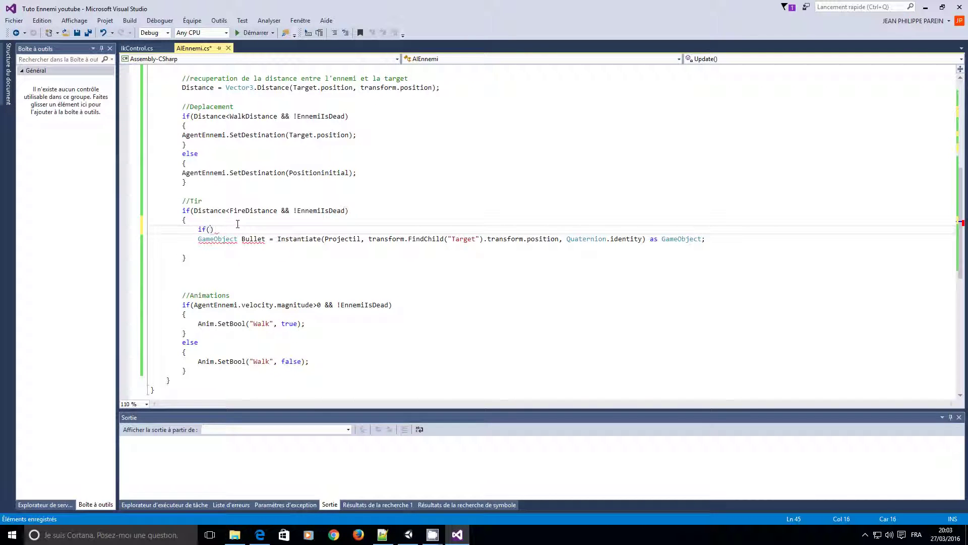
type("time.ti")
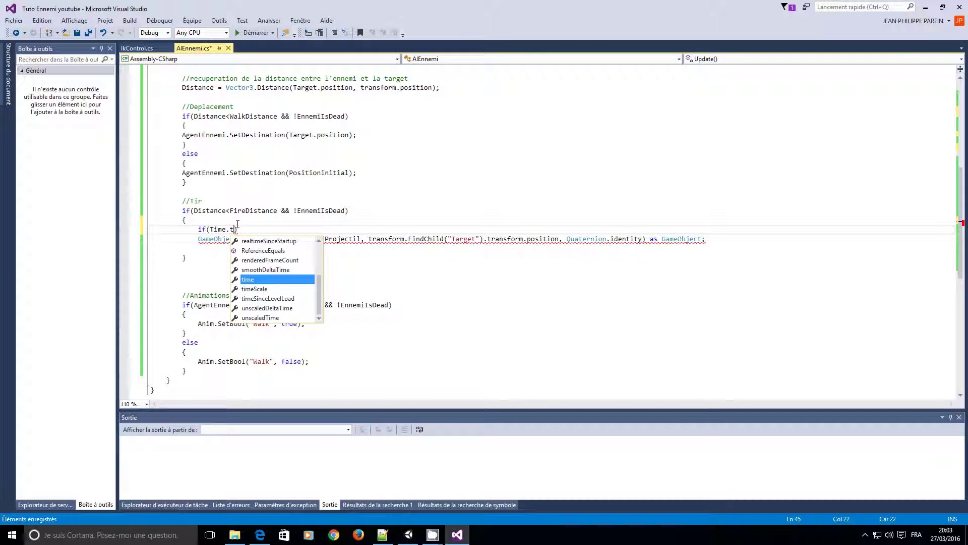
type("me")
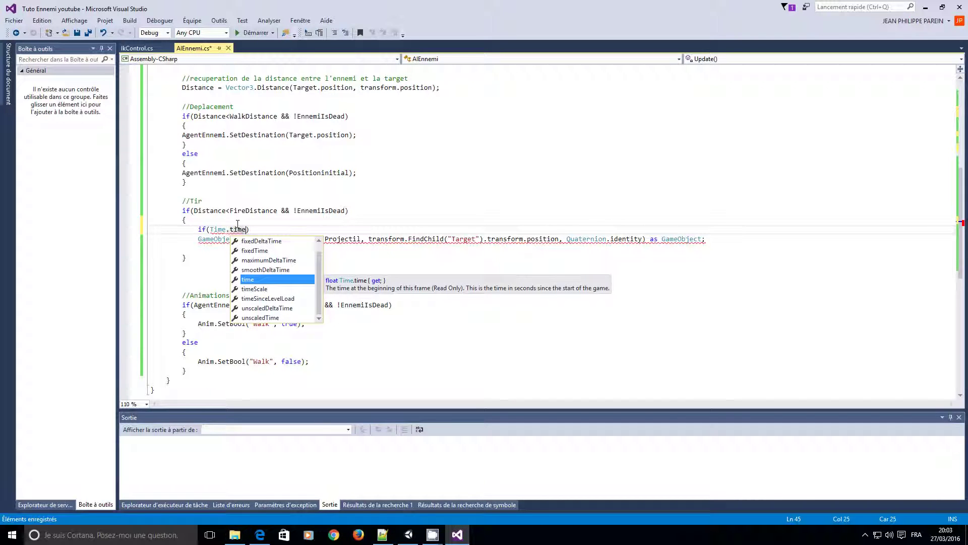
type(">Fireti")
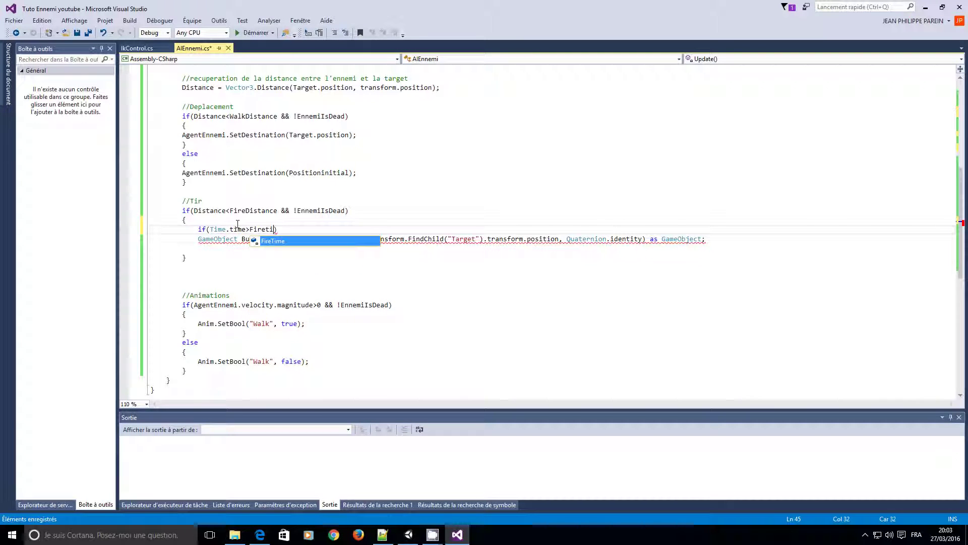
type("me")
key("Tab")
type(")")
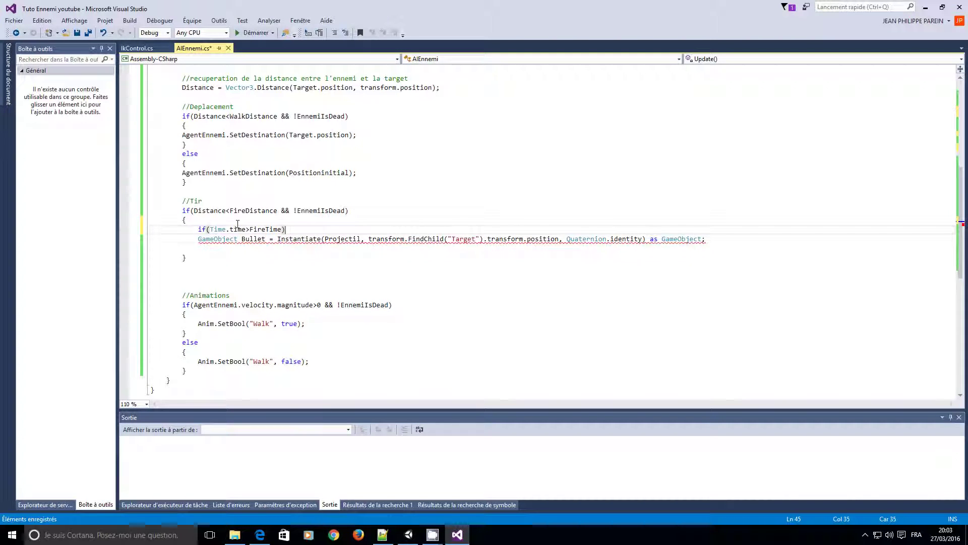
key("Return")
type("{ }")
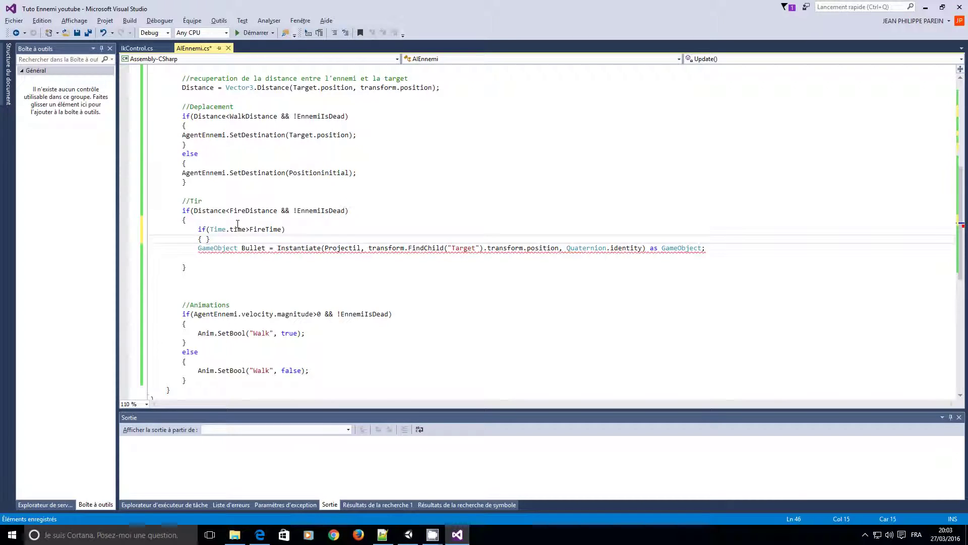
key("Return")
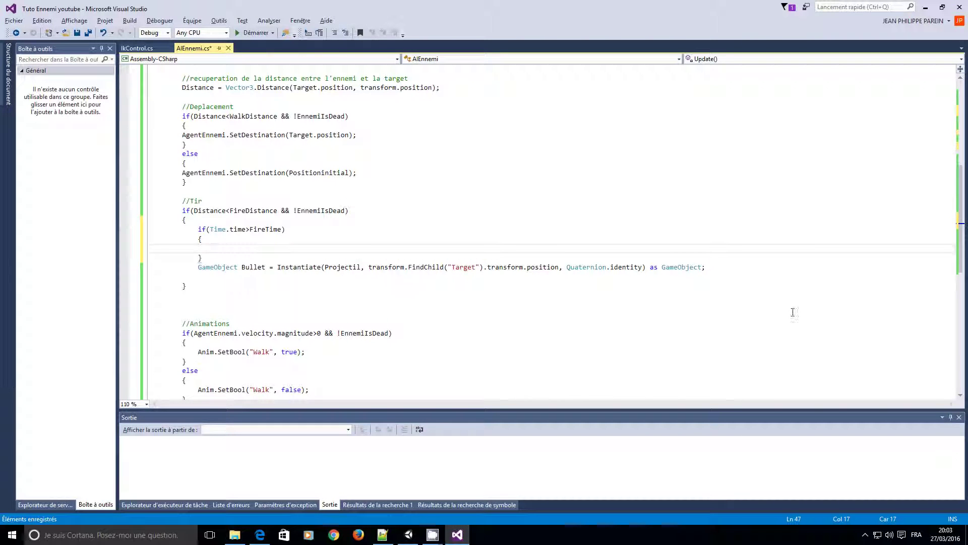
mouse_move(716, 267)
left_mouse_down()
mouse_move(198, 271)
mouse_move(151, 250)
left_mouse_up()
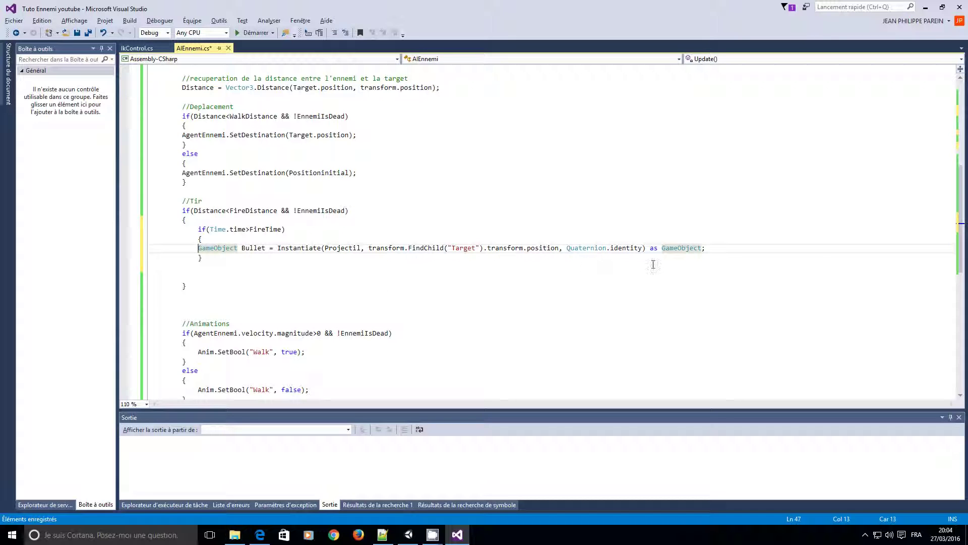
- Add 'FireTime = Time.time + FireRepeatTime;' right after the bullet spawn line
left_click(714, 248)
key("Return")
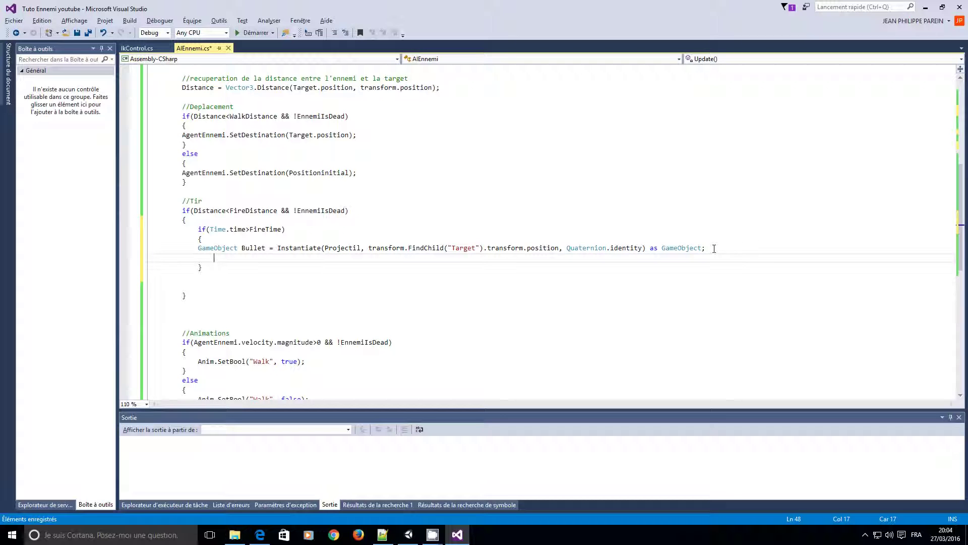
type("Fire")
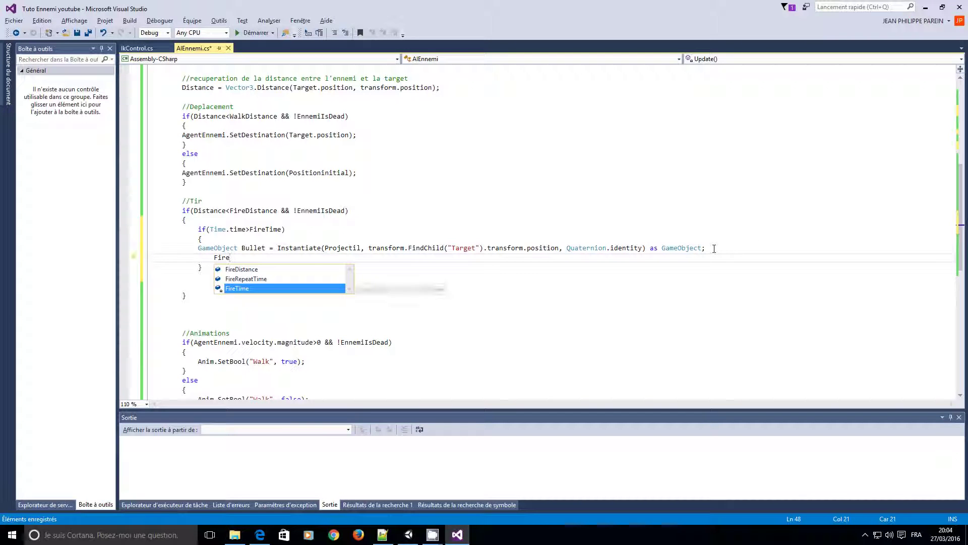
type("T")
key("Tab")
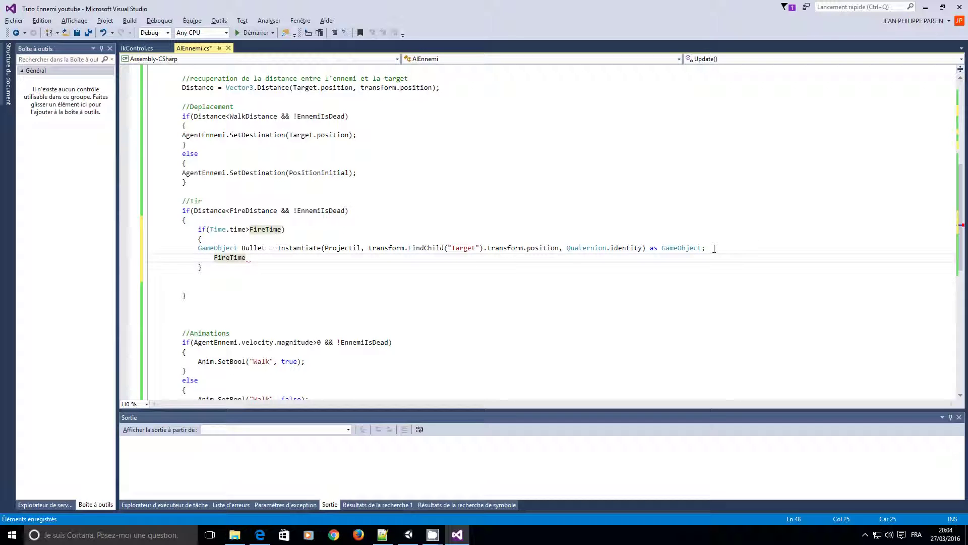
type("=Ti")
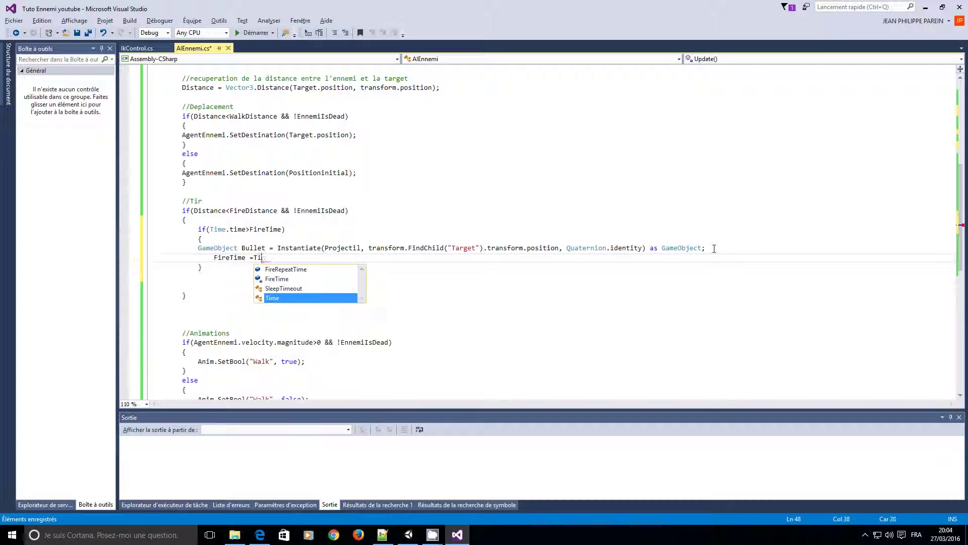
type("me.ti")
key("Tab")
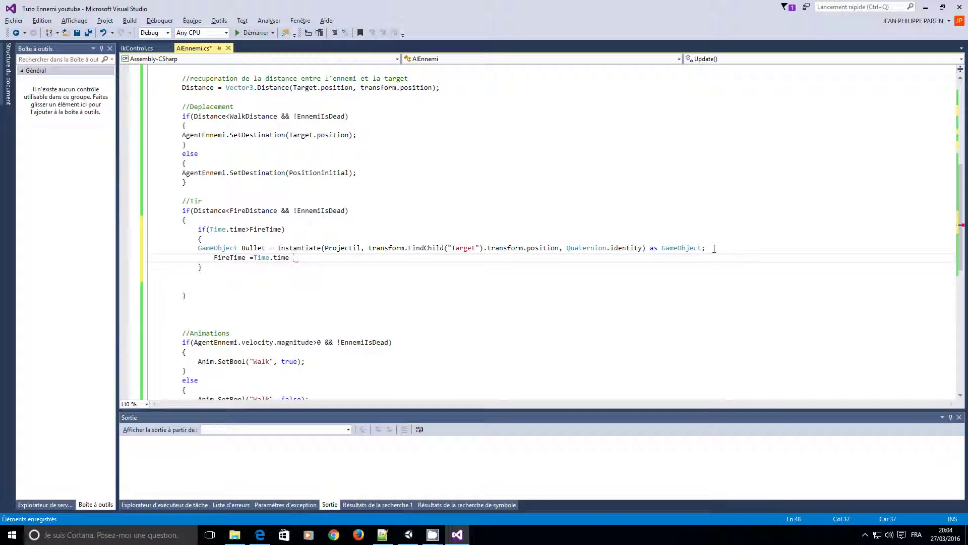
type("+ Fire")
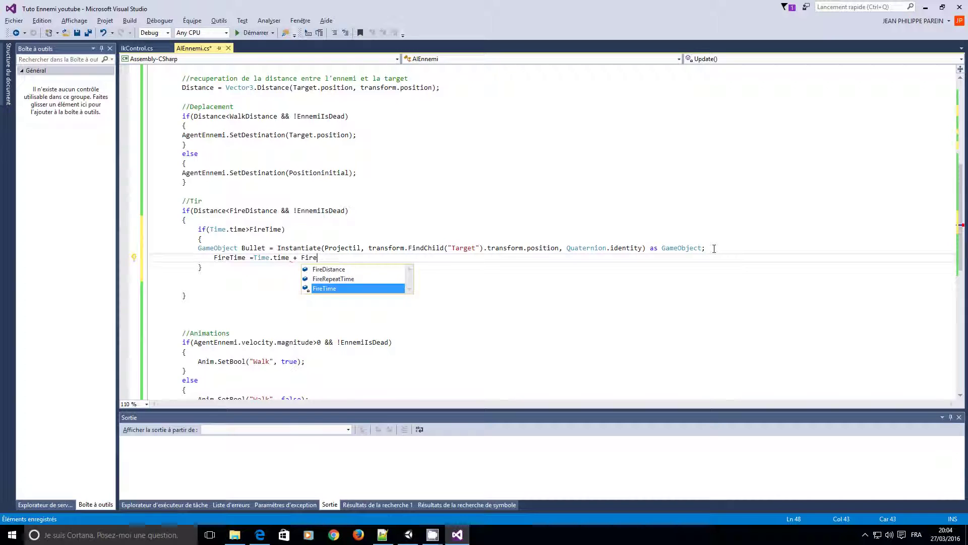
type("R")
key("Tab")
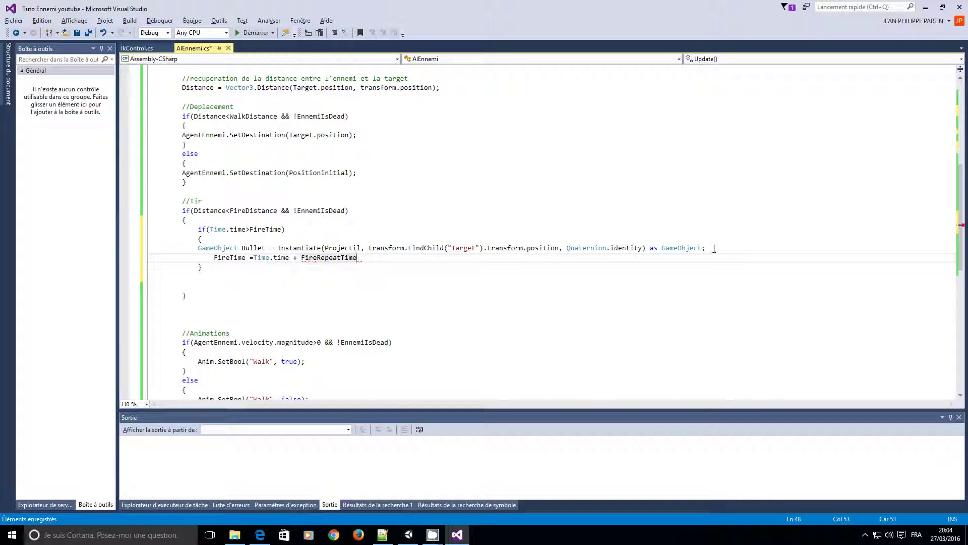
type(";")
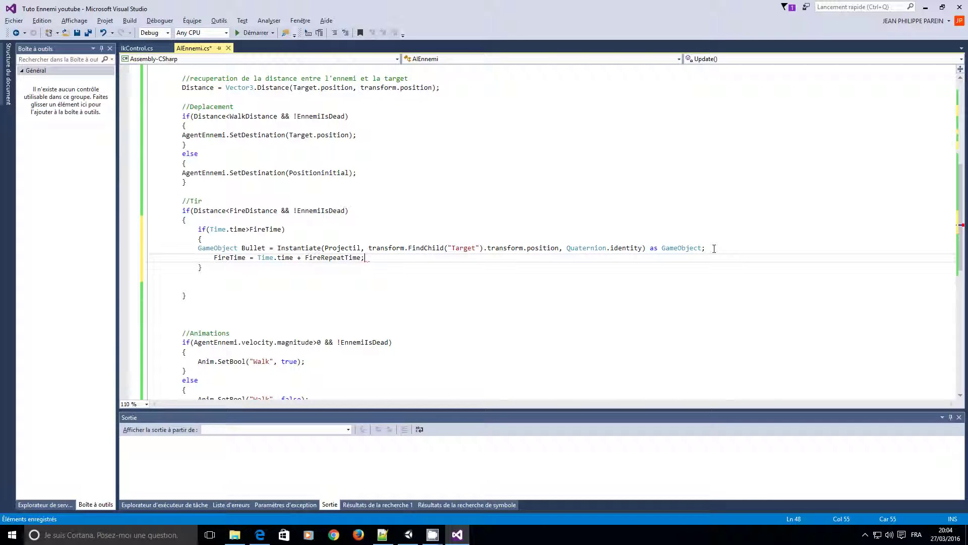
key("Return")
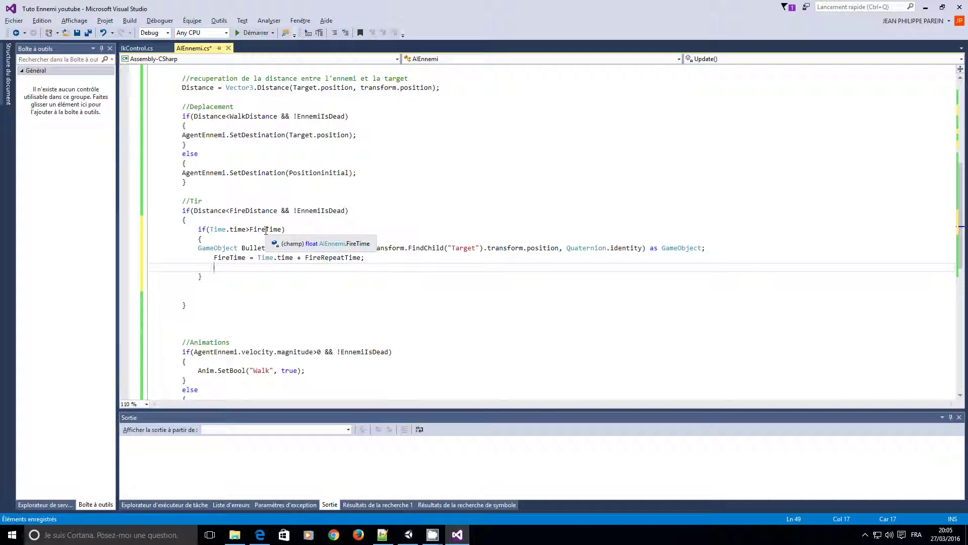
left_click(345, 317)
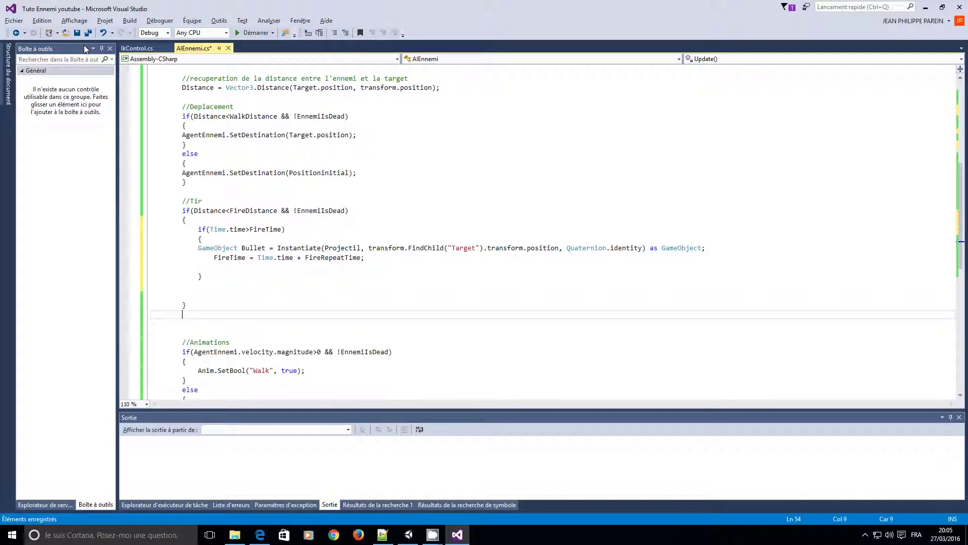
- In Unity, select Ennemi to check the new Fire Repeat Time field, briefly reviewing the script
left_click(925, 8)
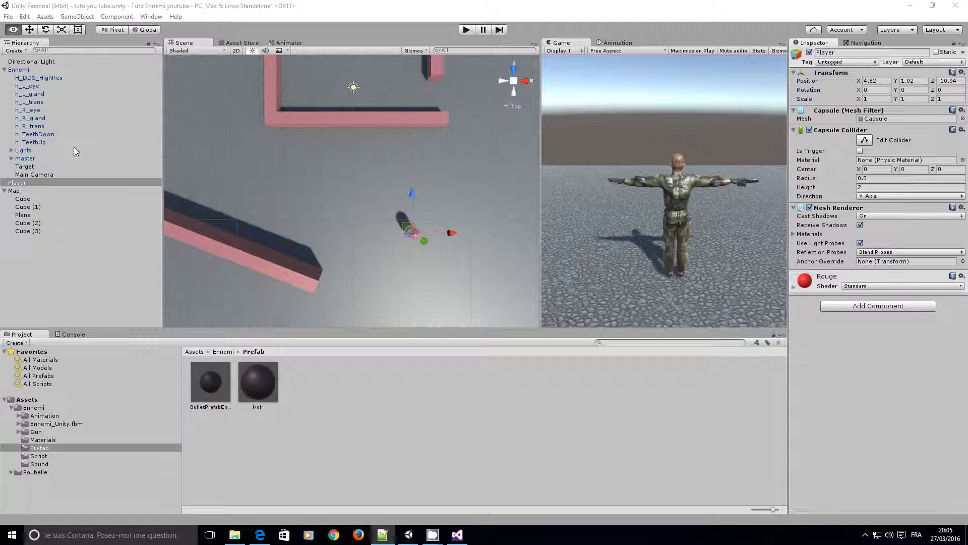
left_click(18, 70)
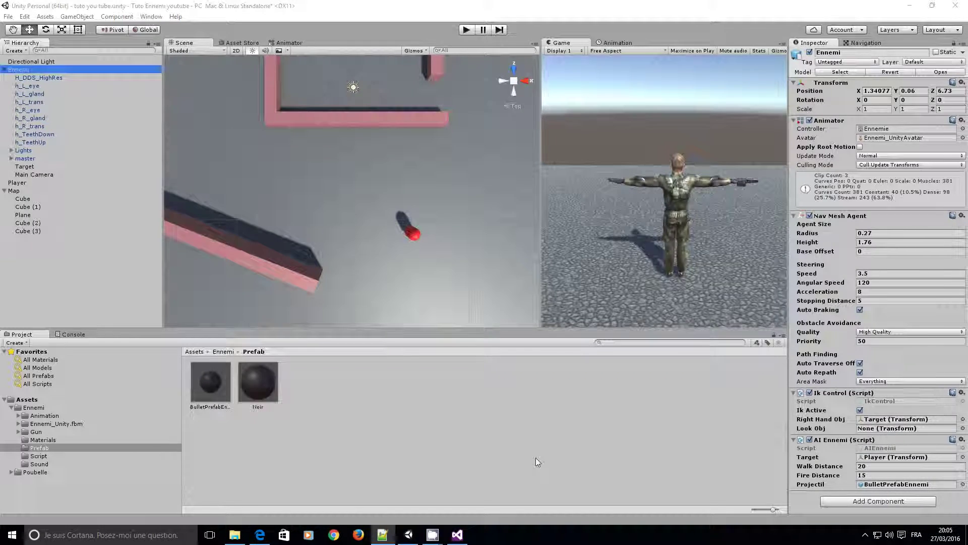
left_click(457, 534)
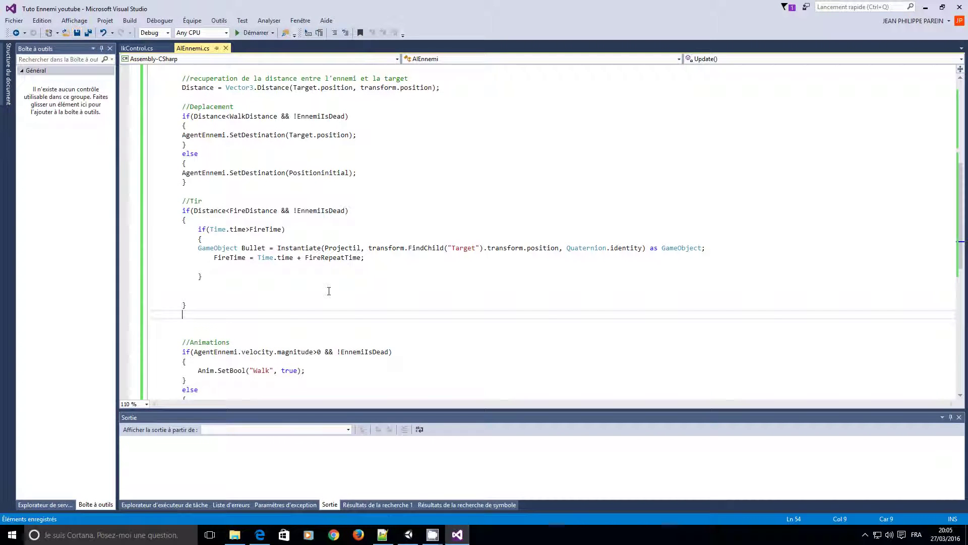
left_click(331, 299)
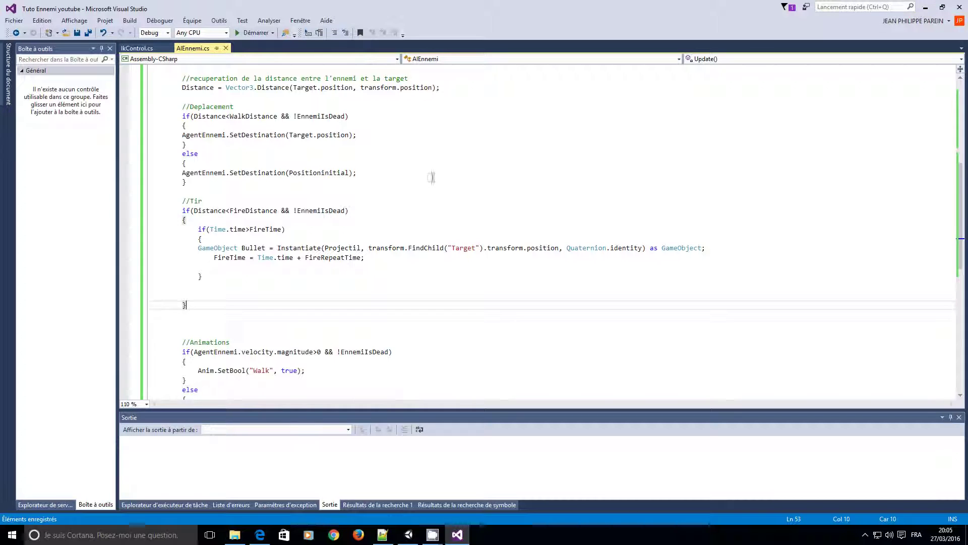
scroll(351, 232, "up", 9)
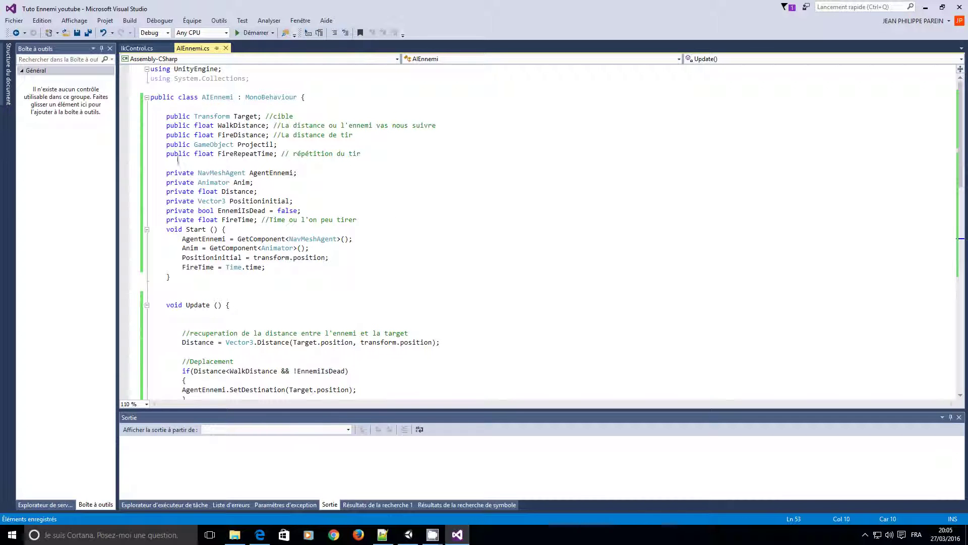
left_click(925, 7)
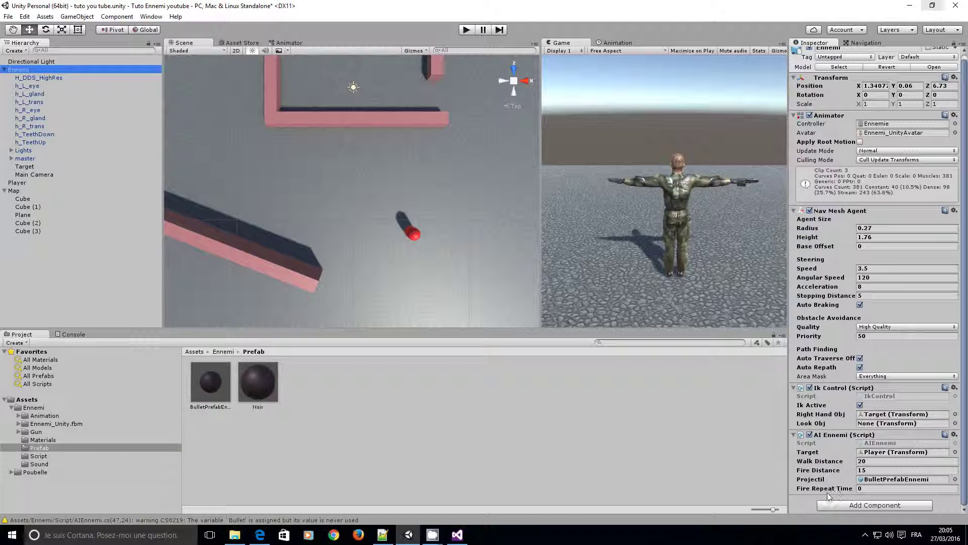
- Set Fire Repeat Time to 3, then play-test by dragging the Player far across the scene
left_click(801, 489)
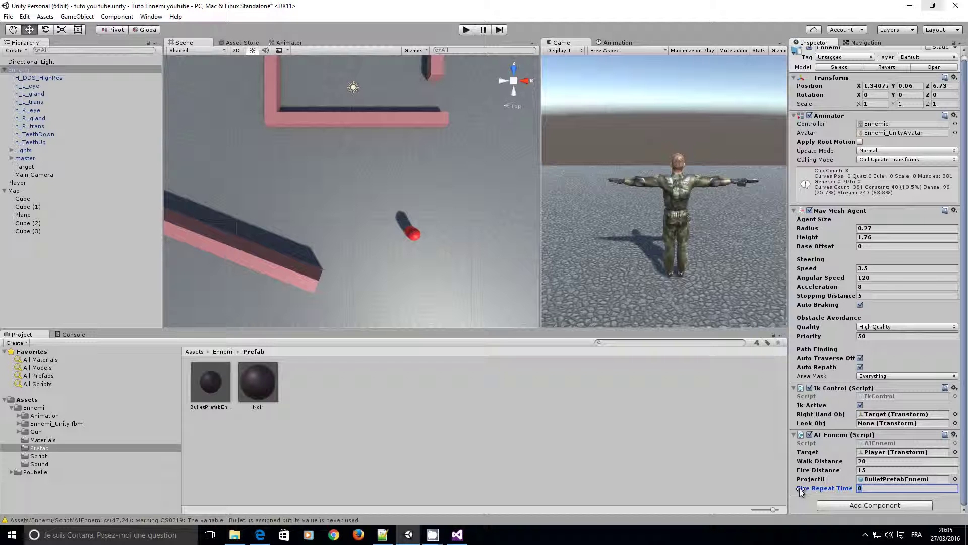
left_click(908, 488)
type("3")
left_click(467, 29)
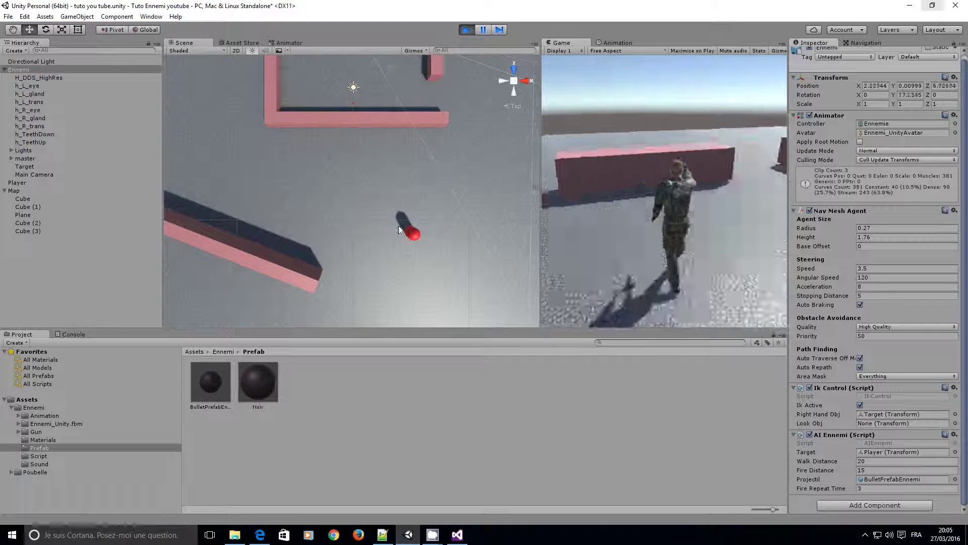
left_click(415, 245)
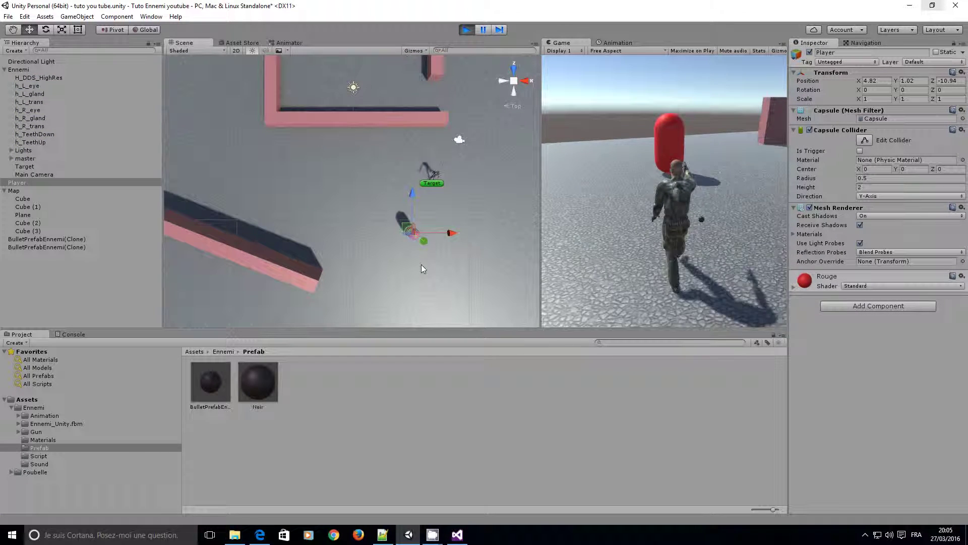
left_click_drag(415, 243, 339, 215)
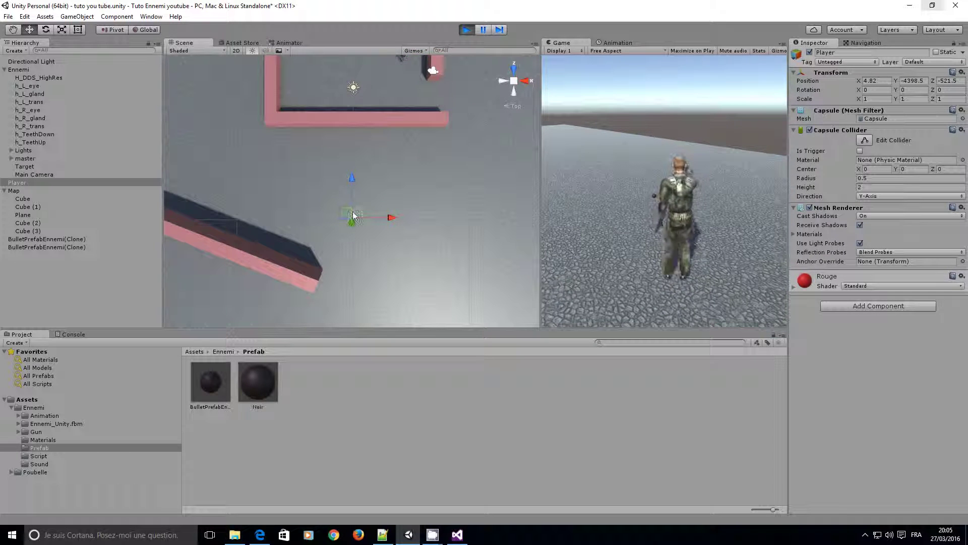
left_click_drag(353, 211, 265, 196)
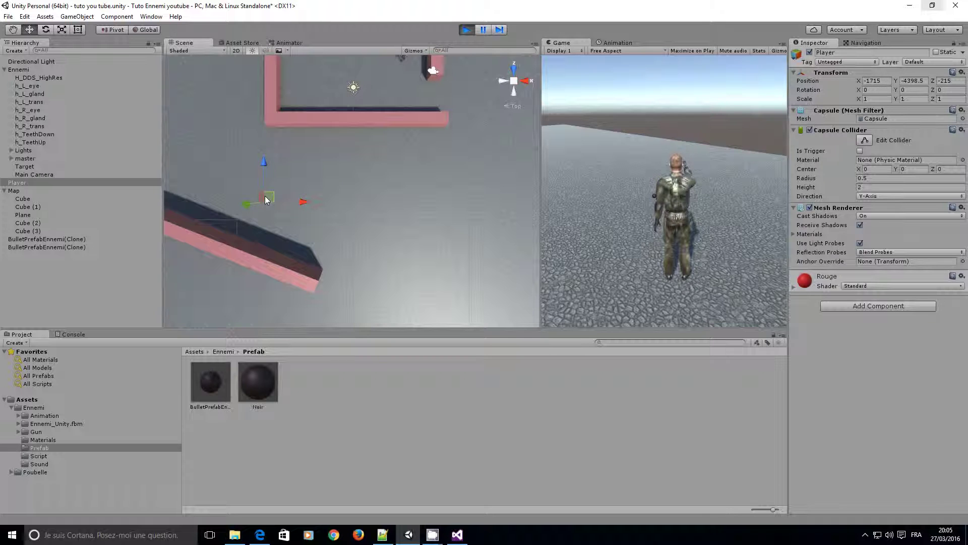
left_click(432, 159)
left_click(467, 29)
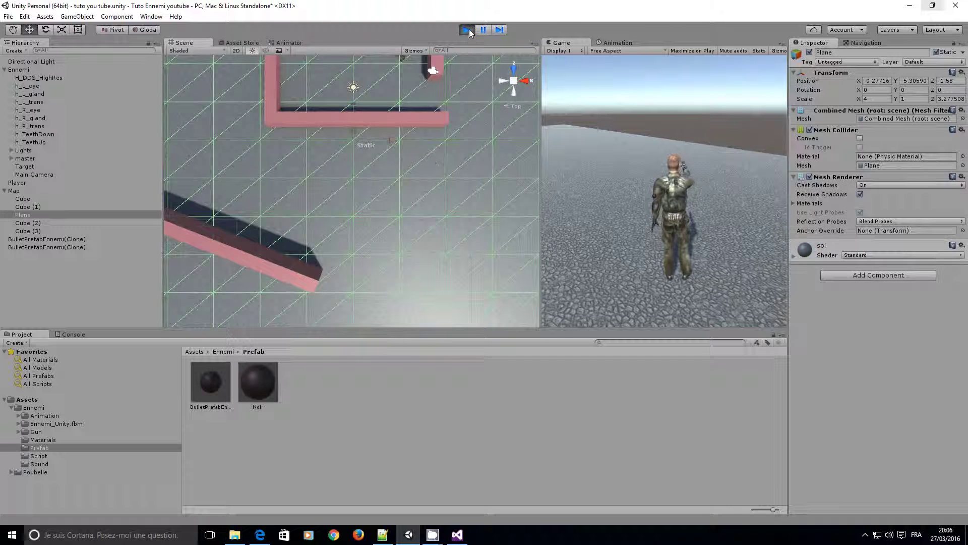
key("alt+Tab")
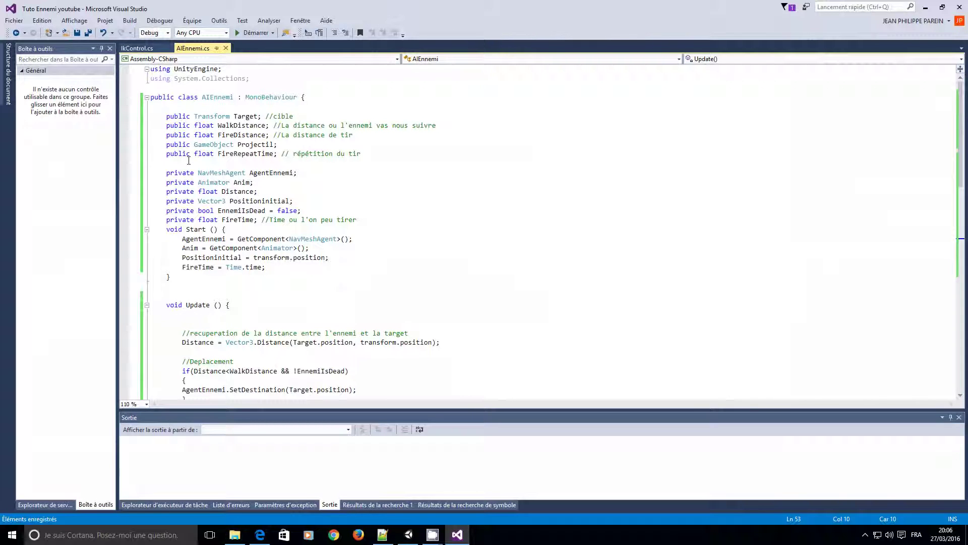
- Declare 'public AudioClip SoundTir' below the FireRepeatTime field
left_click(190, 160)
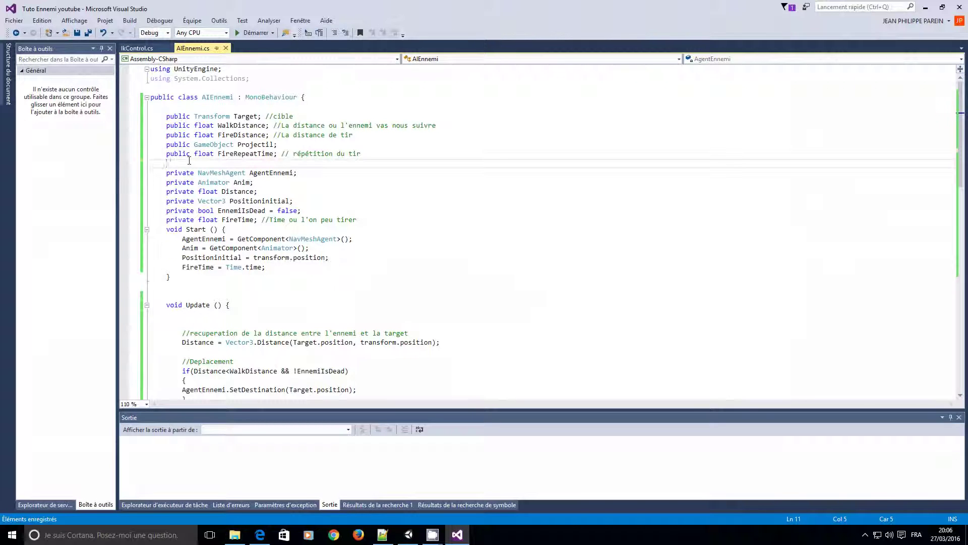
type("public Audio")
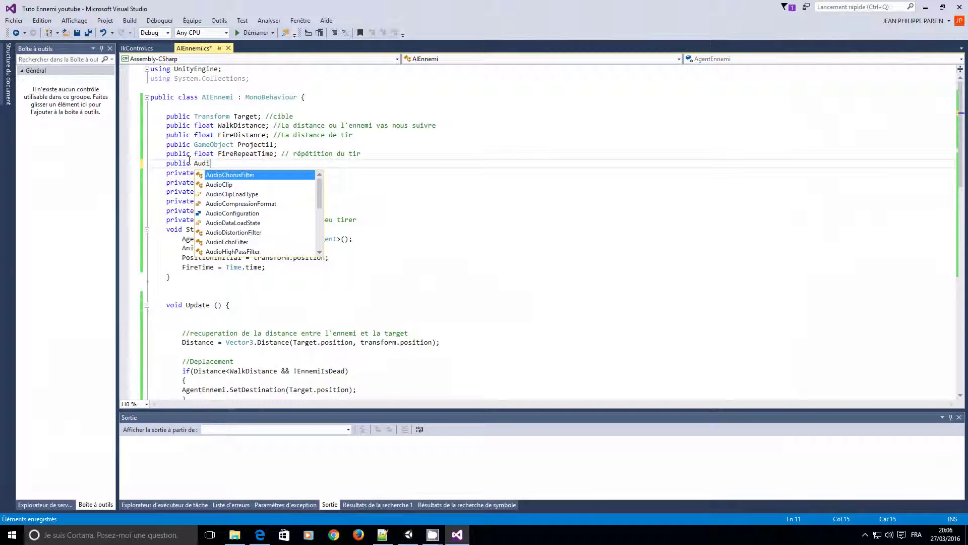
type("Clip")
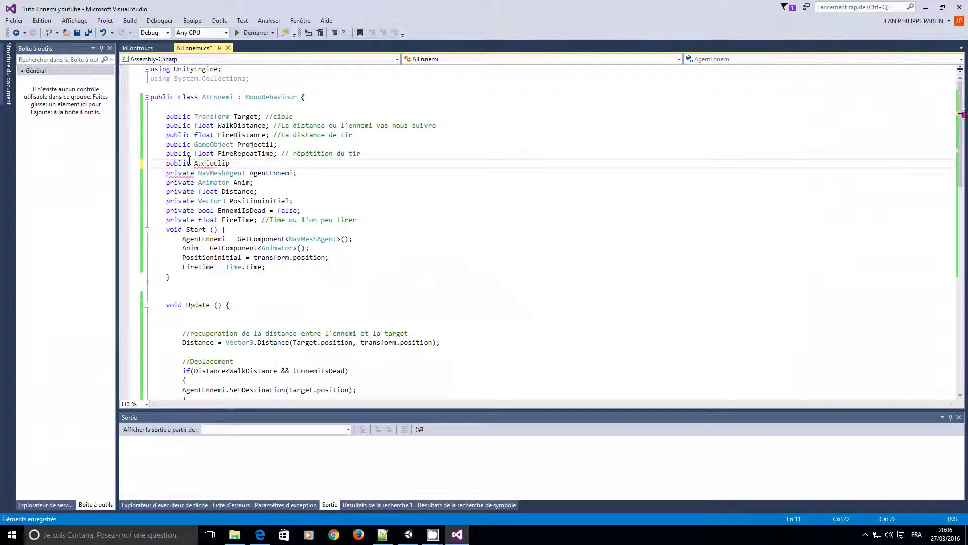
type(" SoundTir;")
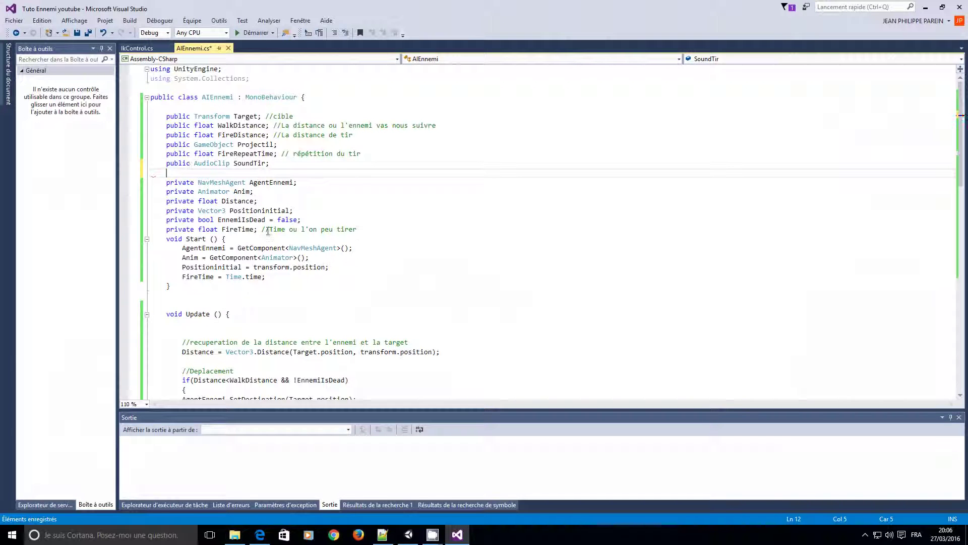
left_click(497, 257)
scroll(488, 276, "down", 2)
scroll(388, 301, "down", 6)
scroll(389, 301, "down", 2)
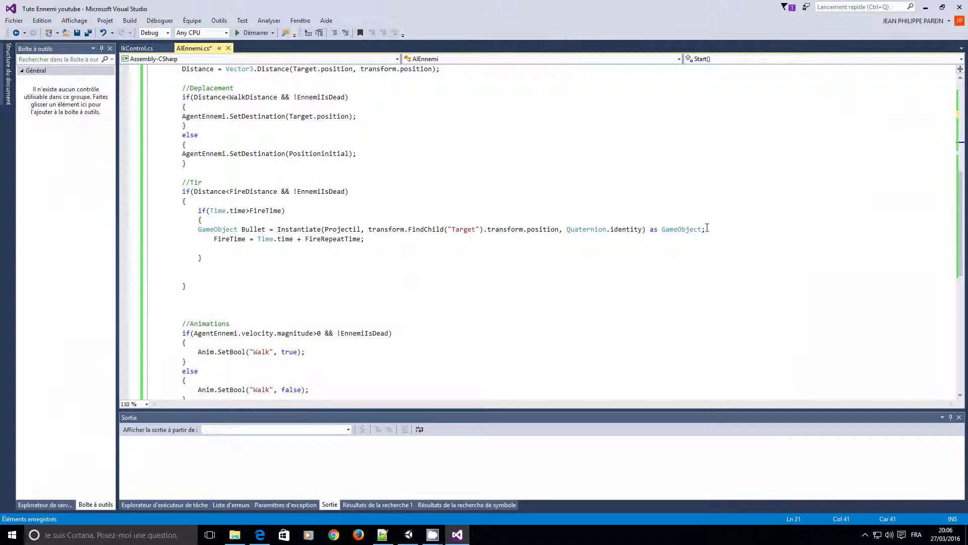
- Insert 'GetComponent<AudioSource>().PlayOneShot(SoundTir);' above the bullet spawn line
left_click(247, 220)
key("Return")
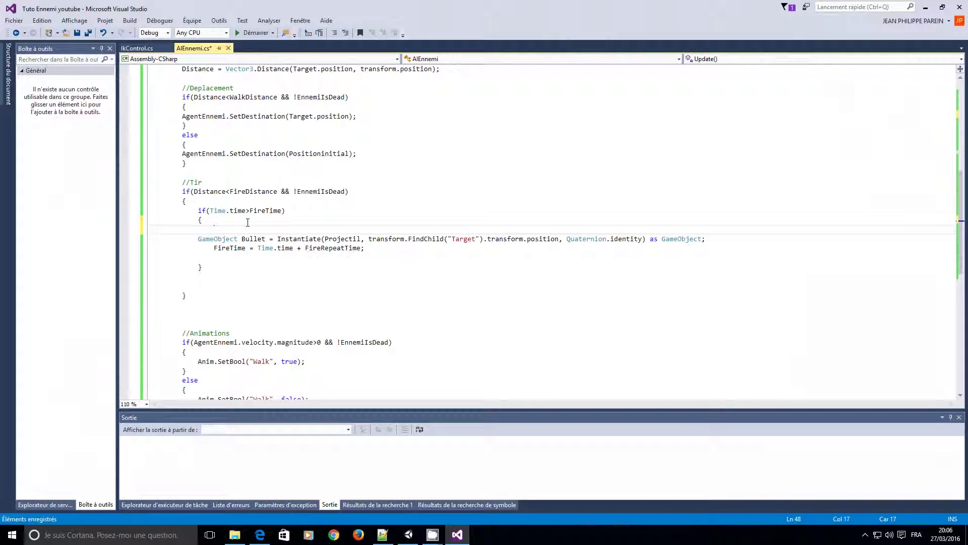
type("Get")
key("Tab")
type("Audi")
key("Down")
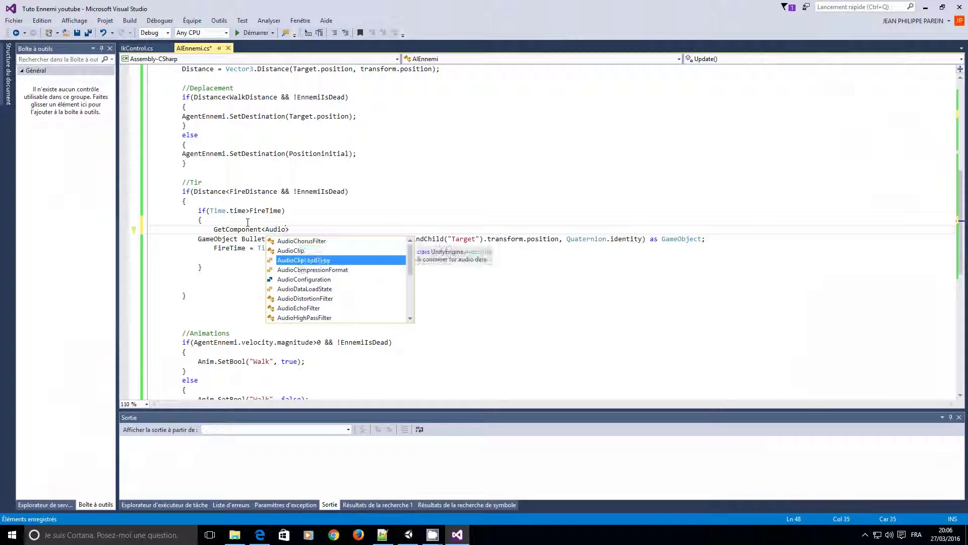
key("Down")
type("s")
key("Tab")
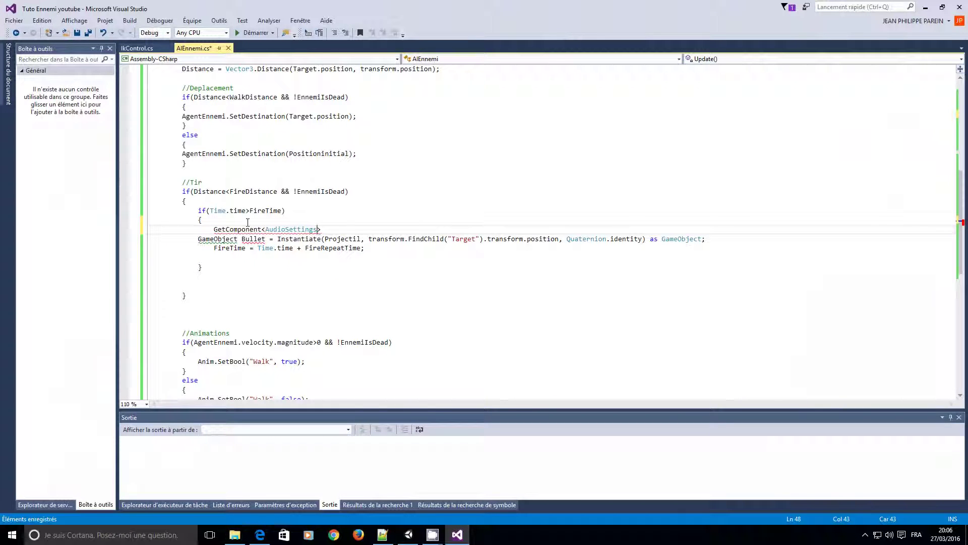
key("BackSpace")
key("BackSpace")
key("BackSpace")
type("ce>()")
type(".Play")
key("Tab")
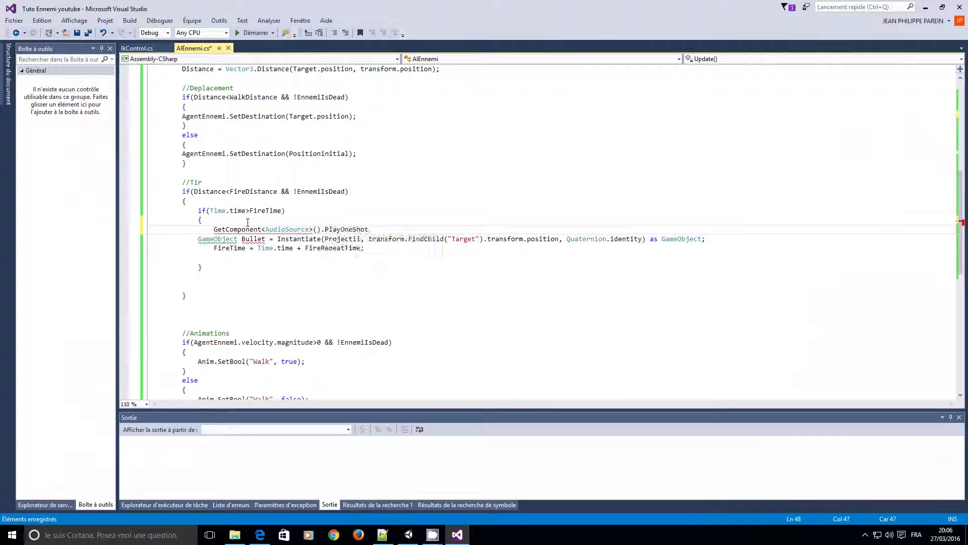
type("(sou")
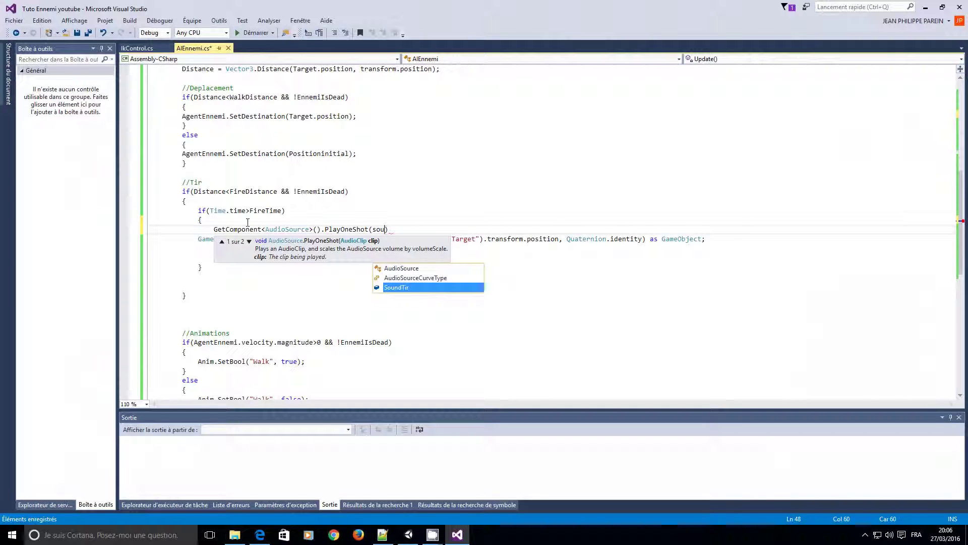
key("Tab")
type(";")
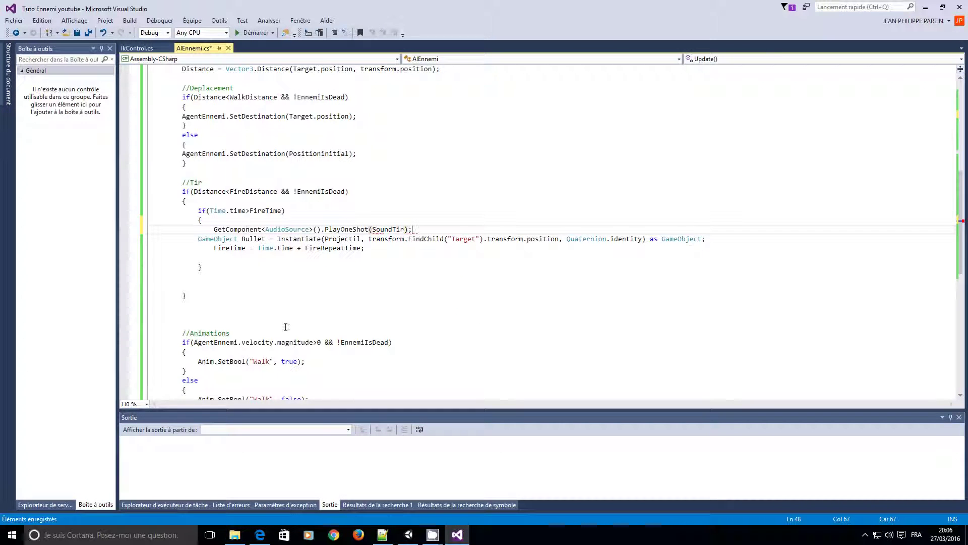
- Indent the GameObject Bullet spawn line to match the firing block
left_click(245, 296)
left_click(196, 239)
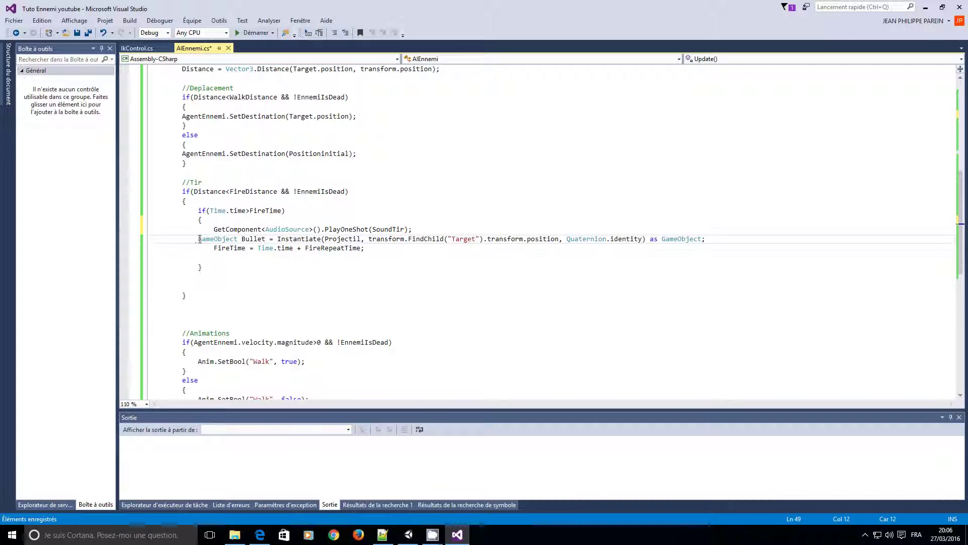
key("Tab")
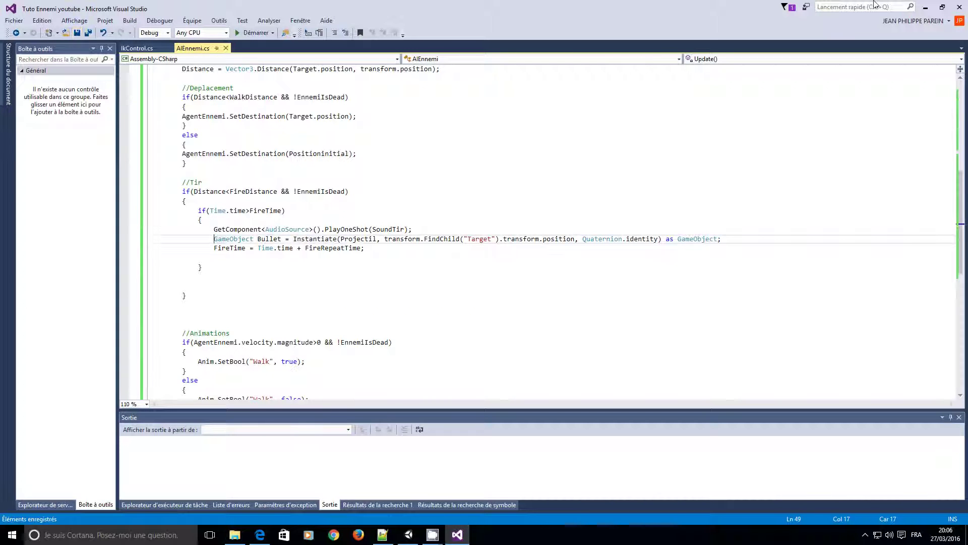
- Assign the 'fire' clip as Ennemi's Sound Tir
left_click(926, 7)
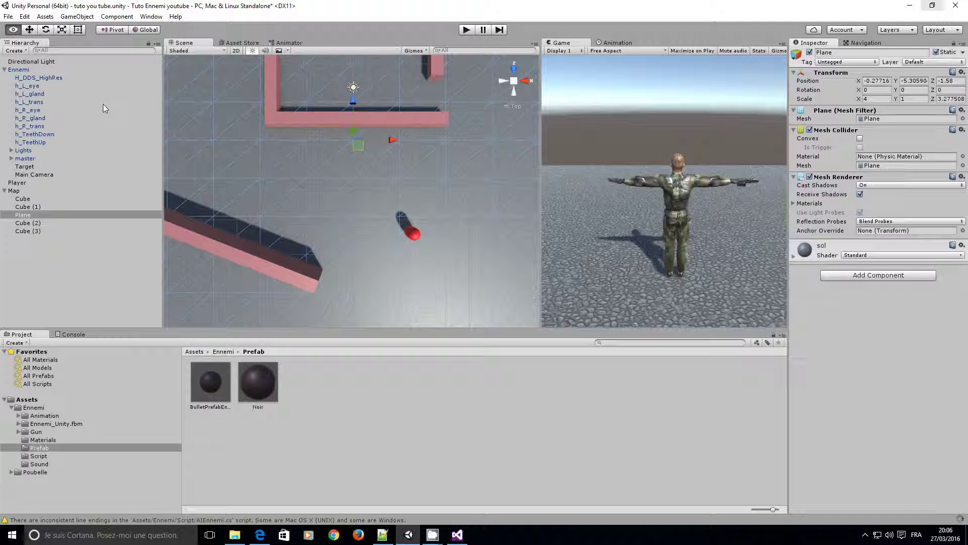
left_click(18, 70)
scroll(842, 416, "down", 1)
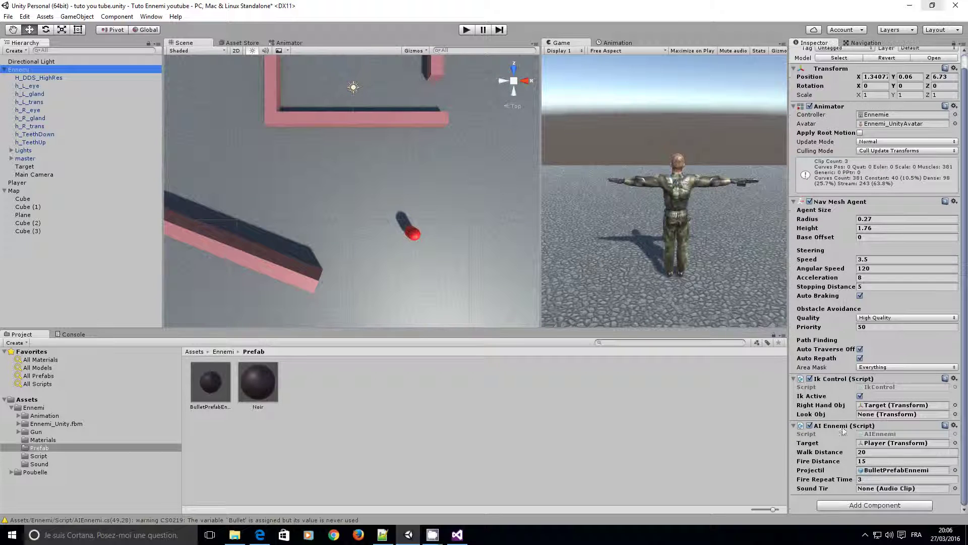
left_click(955, 488)
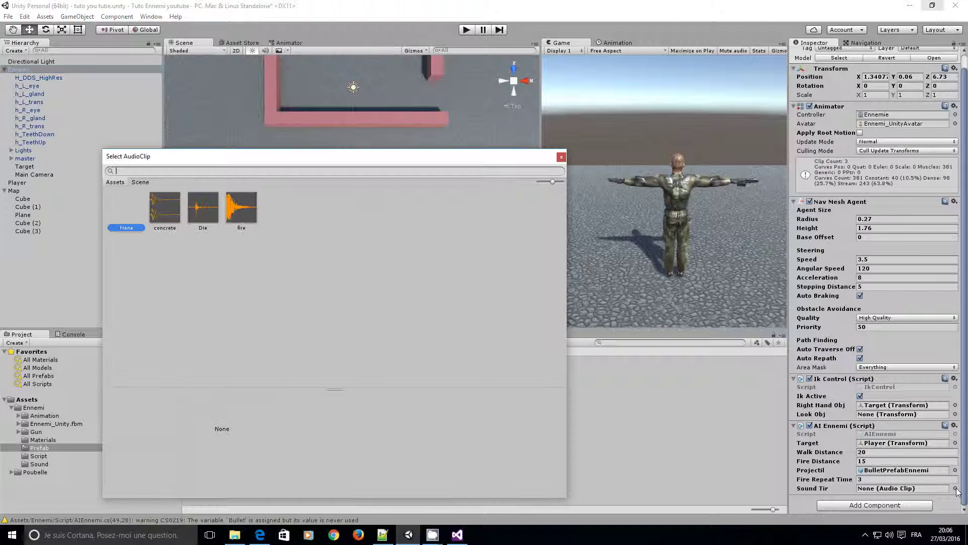
double_click(239, 217)
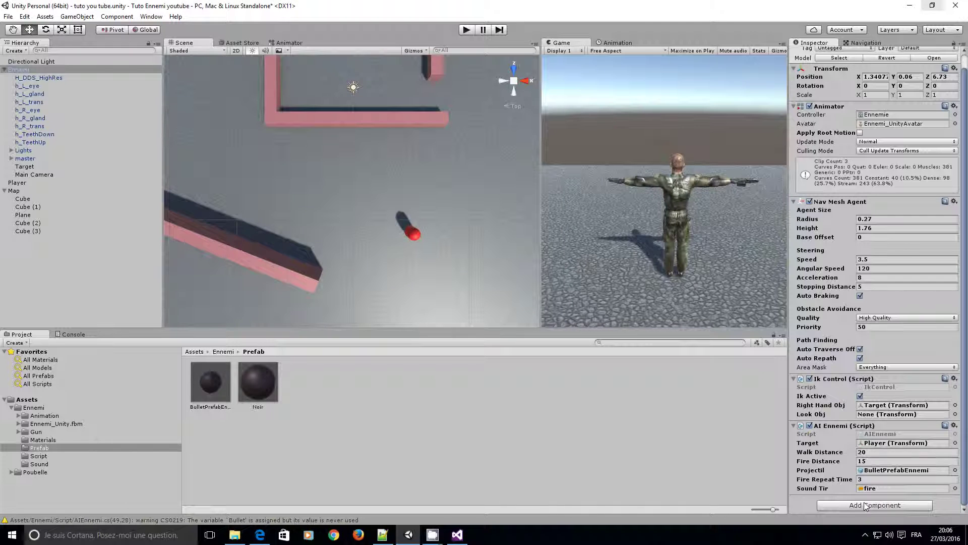
- Add an Audio Source component to Ennemi and lower its volume to 0.114
left_click(865, 506)
type("audio")
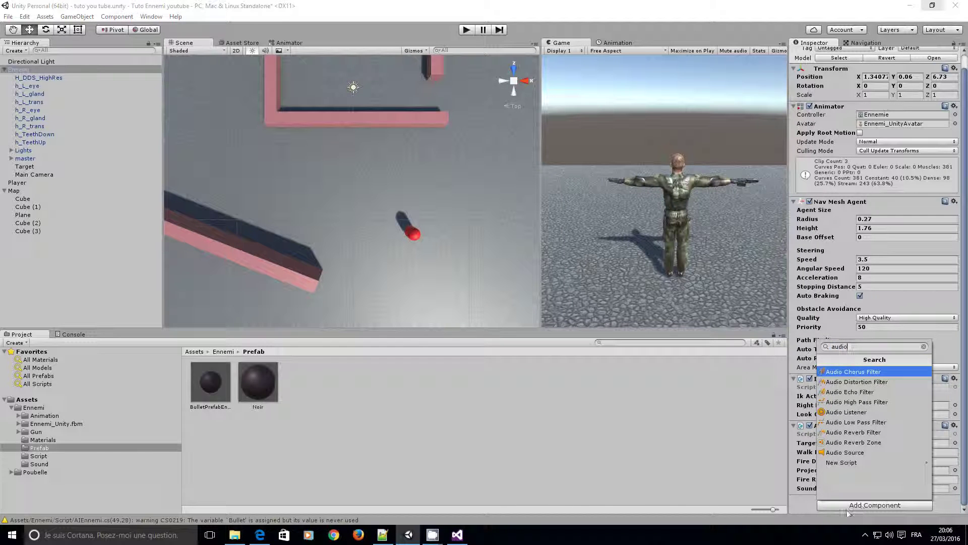
left_click(850, 452)
scroll(859, 502, "down", 5)
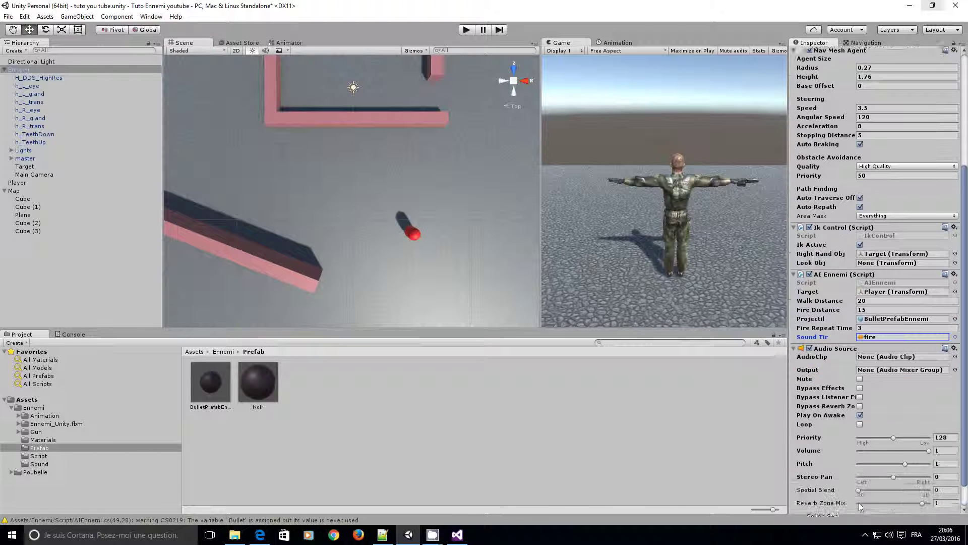
scroll(859, 502, "down", 1)
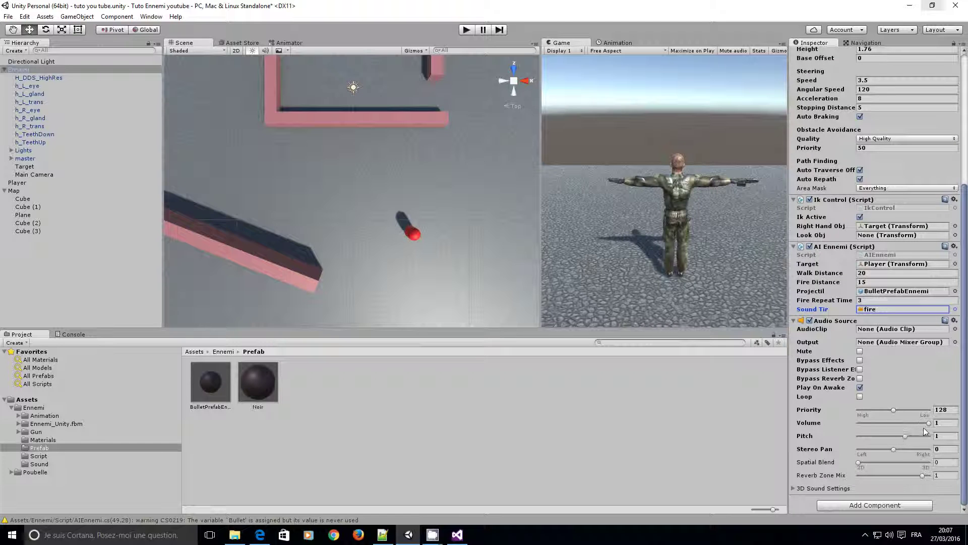
left_click_drag(929, 424, 866, 428)
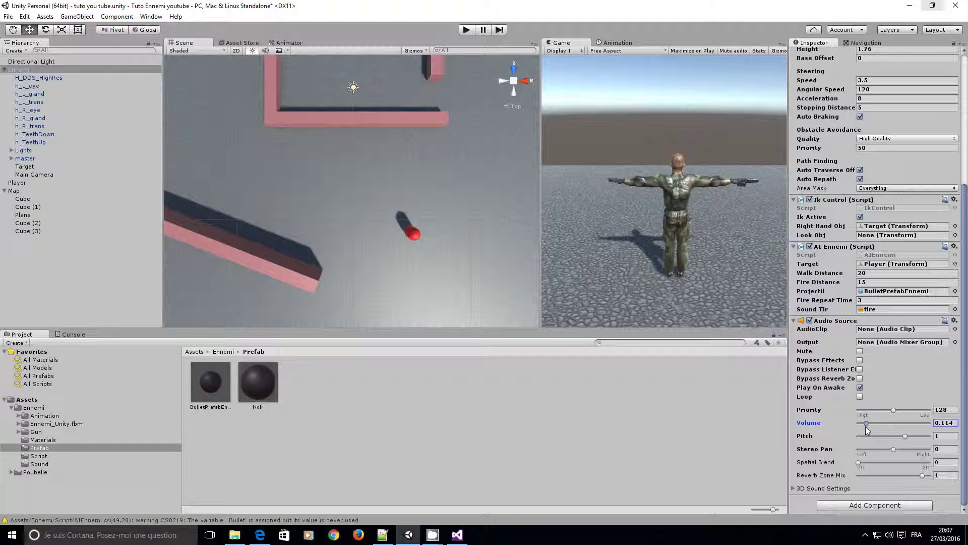
- Play-test by dragging the Player toward the enemy, then stop the run
key("ctrl+p")
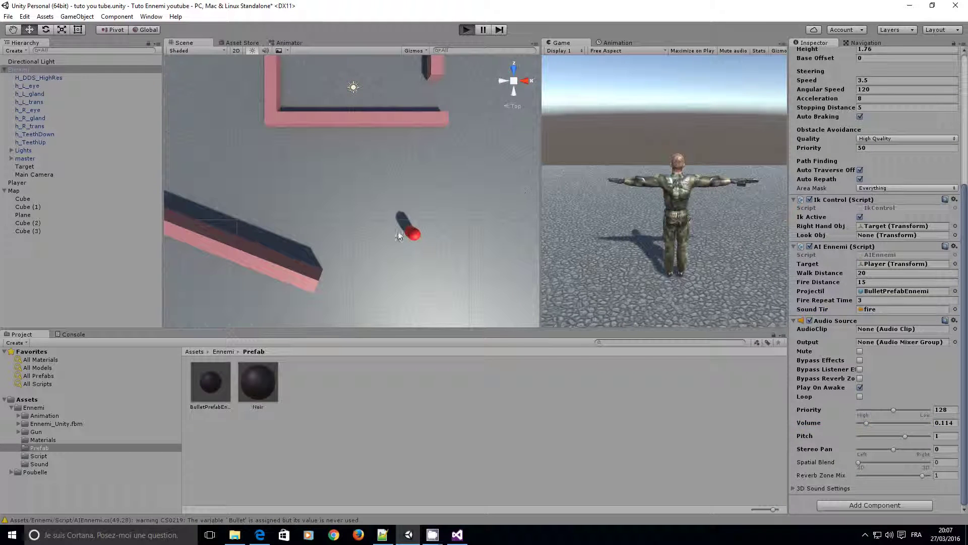
left_click(413, 235)
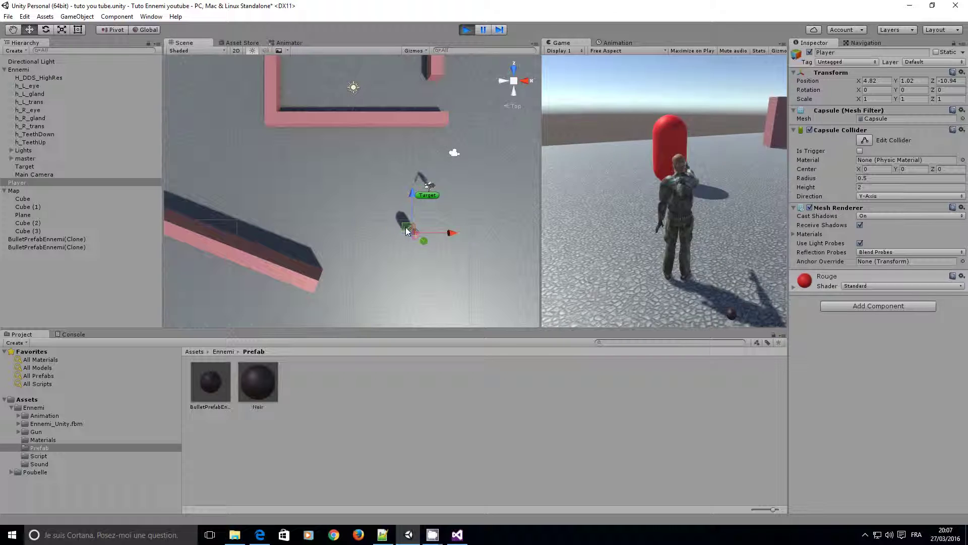
left_click_drag(413, 235, 347, 225)
key("ctrl+p")
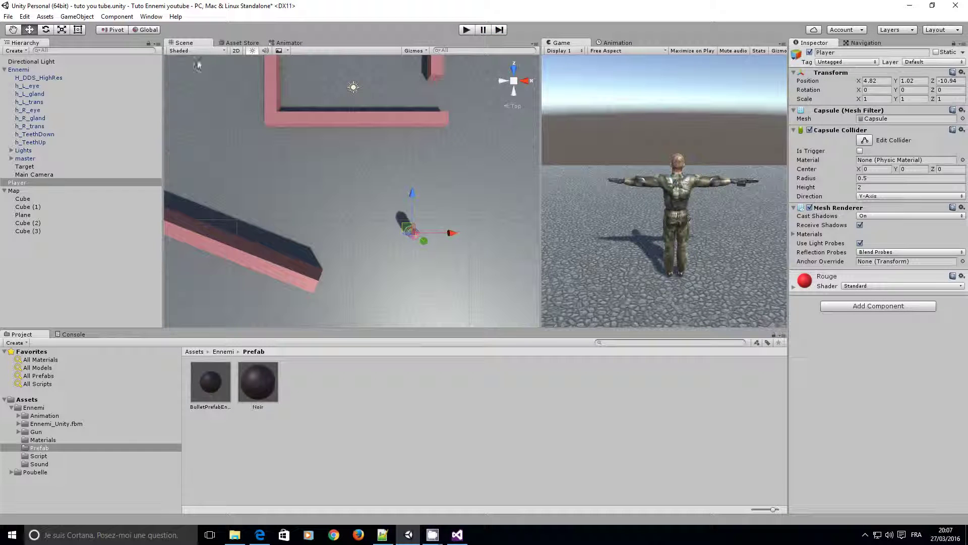
- Raise the Audio Source volume to 0.371, disable Play On Awake, and run the game again
left_click(20, 69)
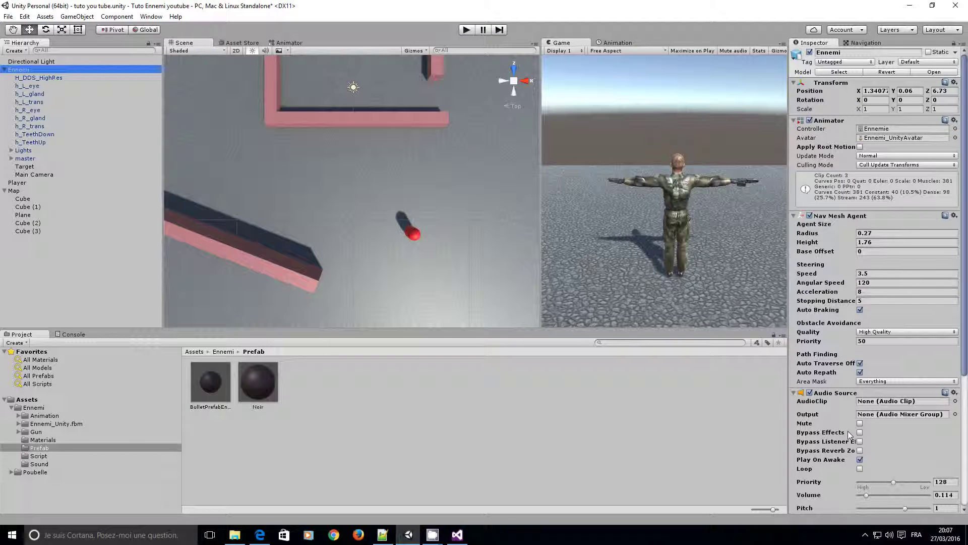
left_click_drag(869, 496, 885, 494)
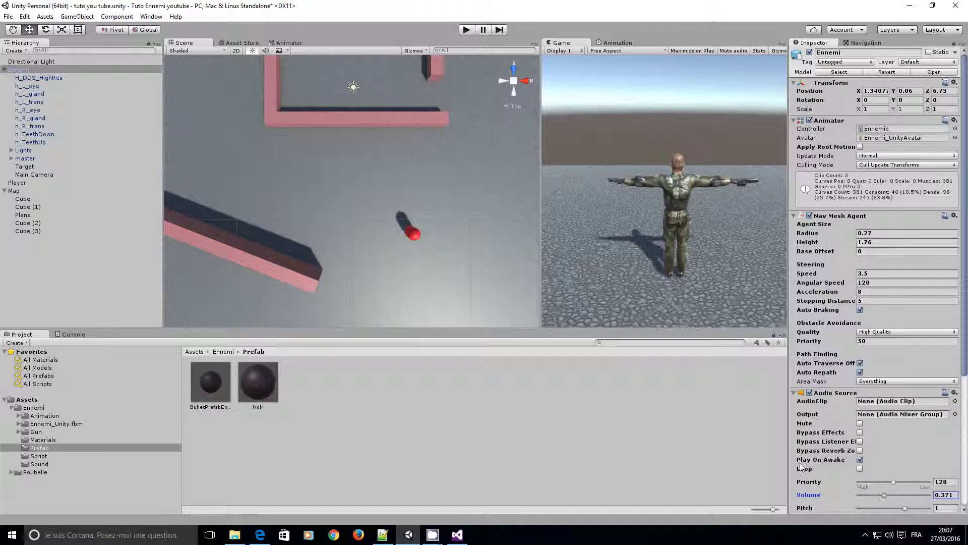
scroll(802, 467, "down", 3)
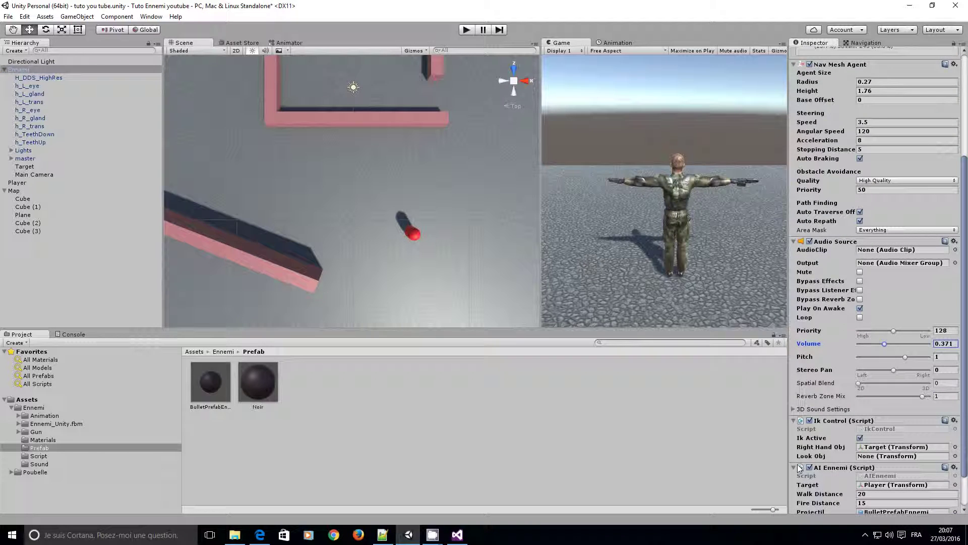
left_click(860, 309)
scroll(882, 355, "down", 1)
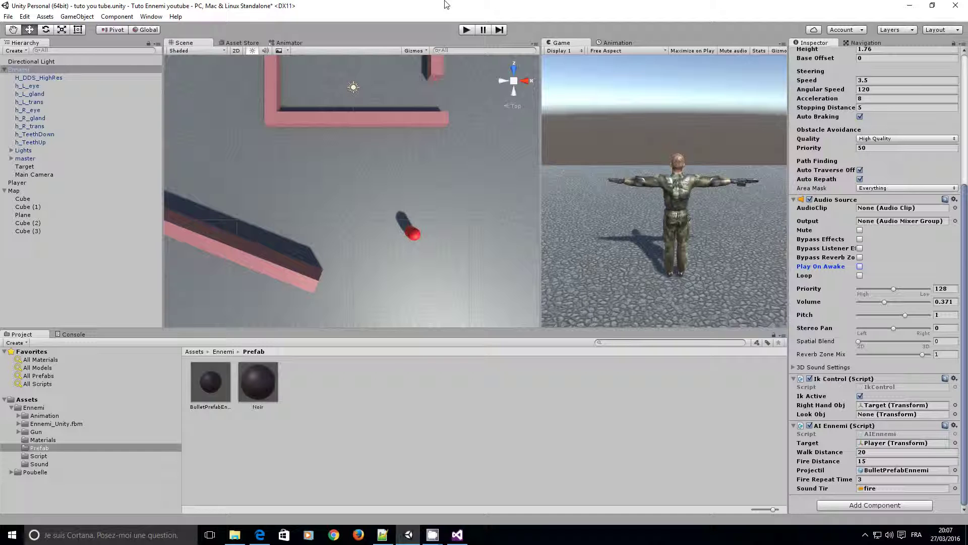
left_click(466, 29)
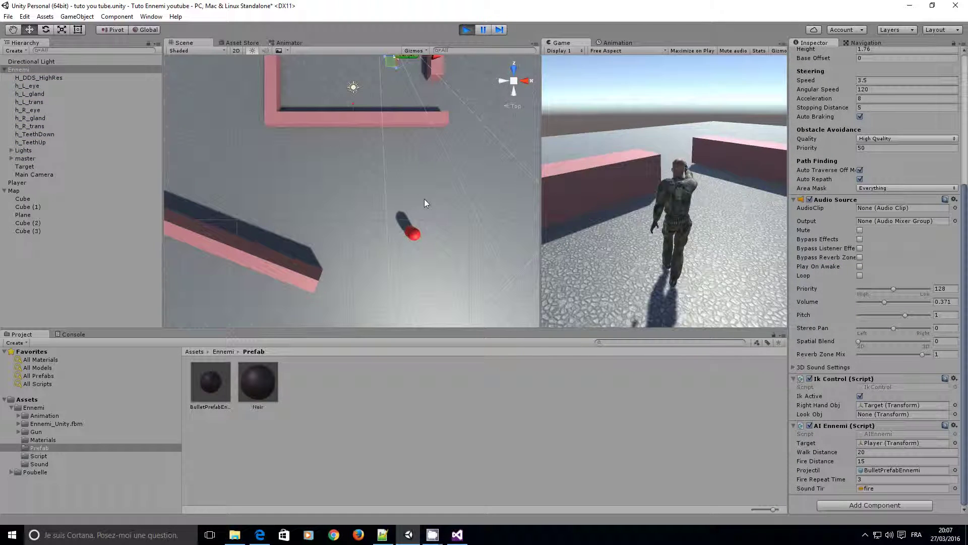
- Drag the Player left across the floor during play, end the test, and glance at AIEnnemi.cs
left_click(413, 234)
left_click_drag(413, 234, 303, 224)
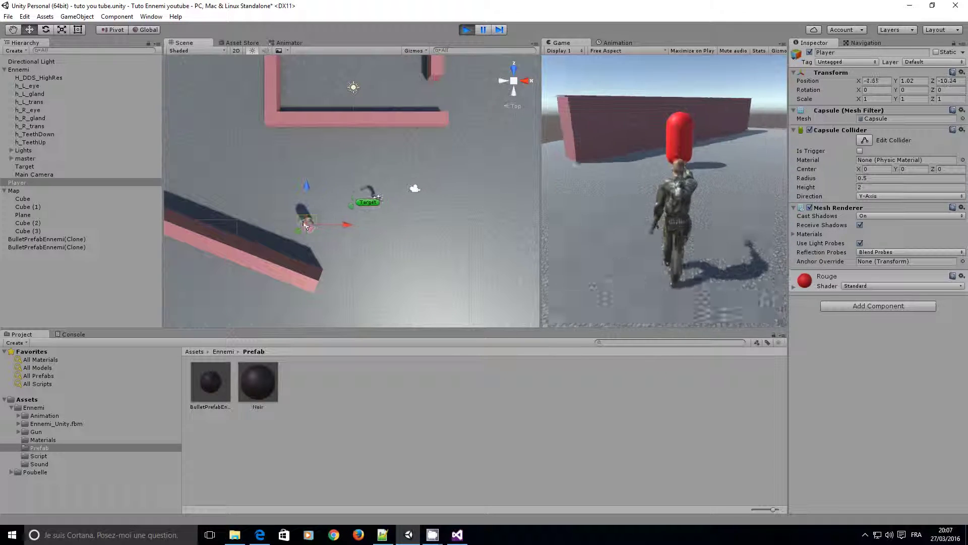
left_click(466, 29)
left_click(457, 534)
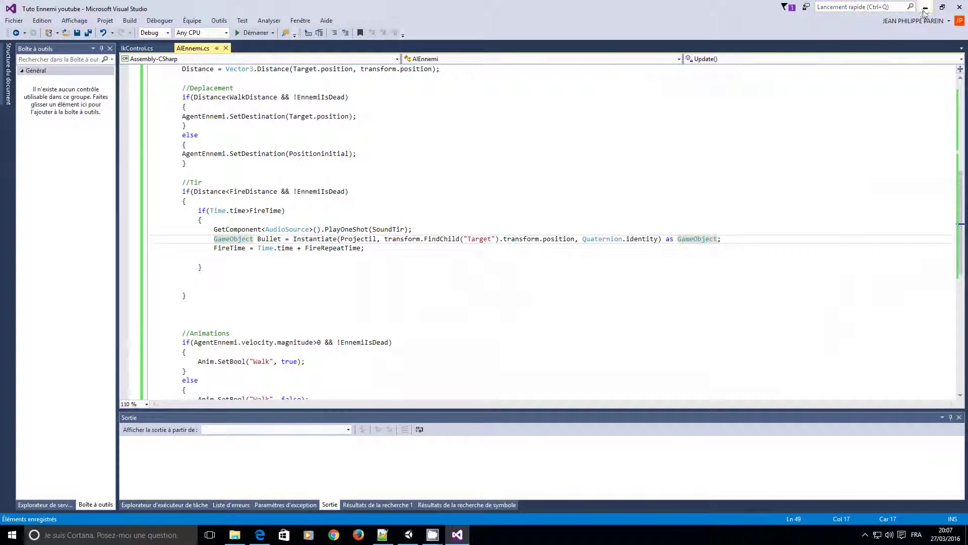
left_click(383, 279)
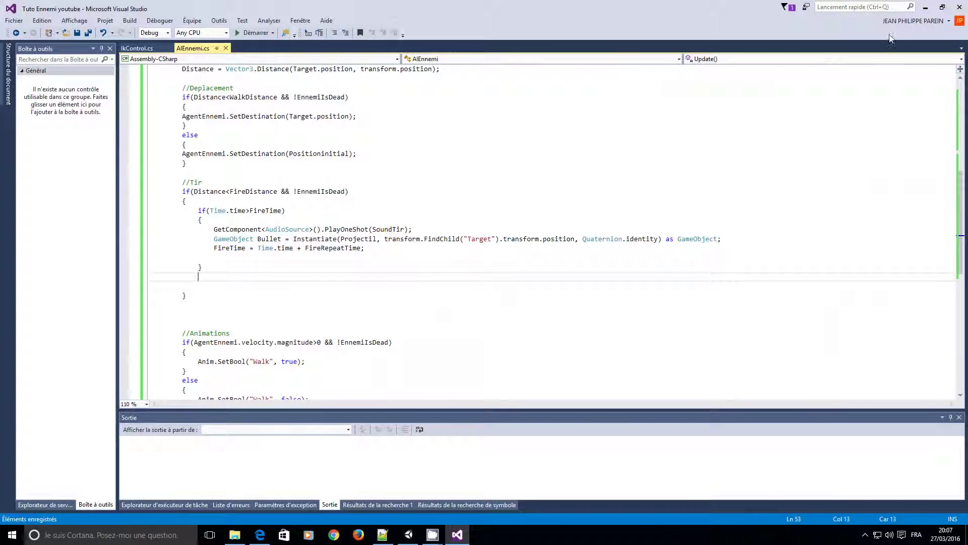
key("alt+Tab")
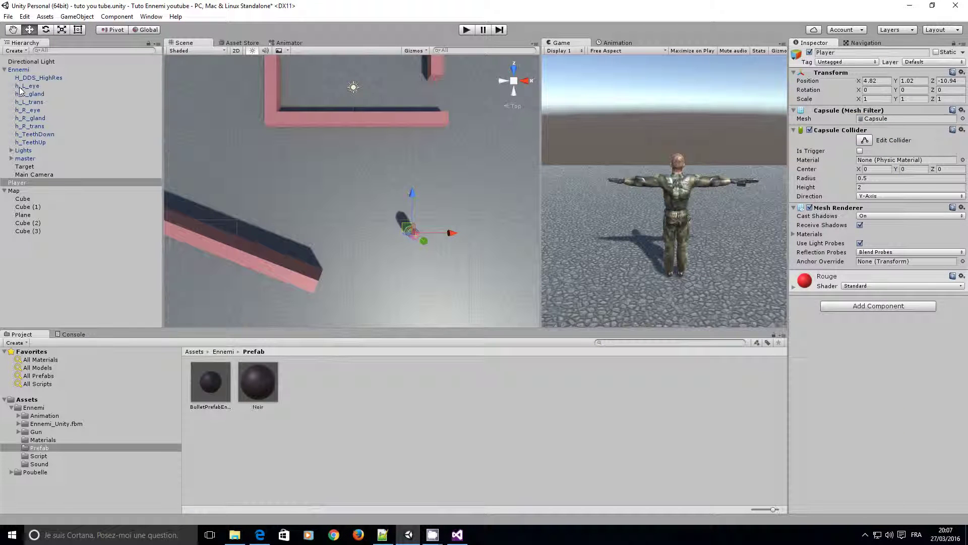
- Set the Ennemi's Audio Source volume to 1 and run a brief play test
left_click(23, 70)
scroll(852, 336, "down", 5)
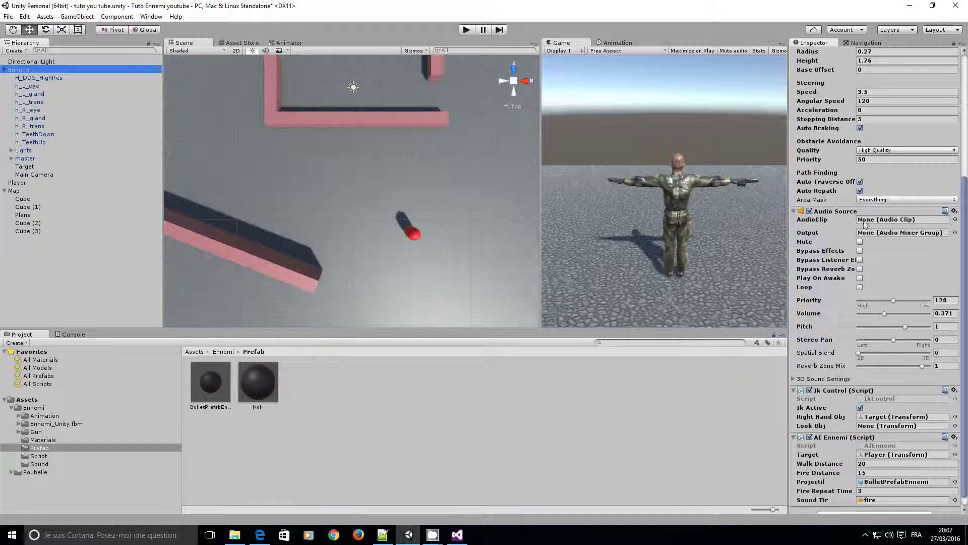
left_click_drag(885, 314, 932, 313)
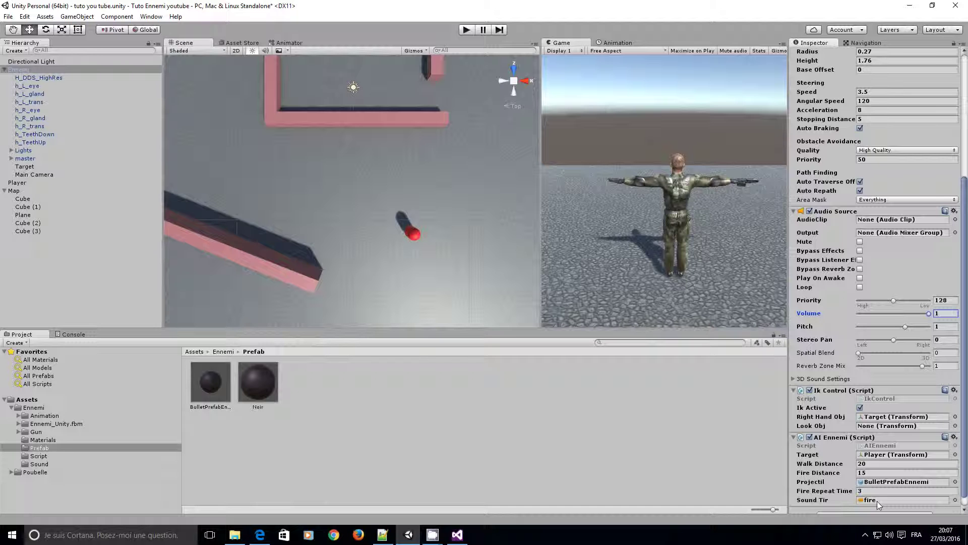
left_click(467, 31)
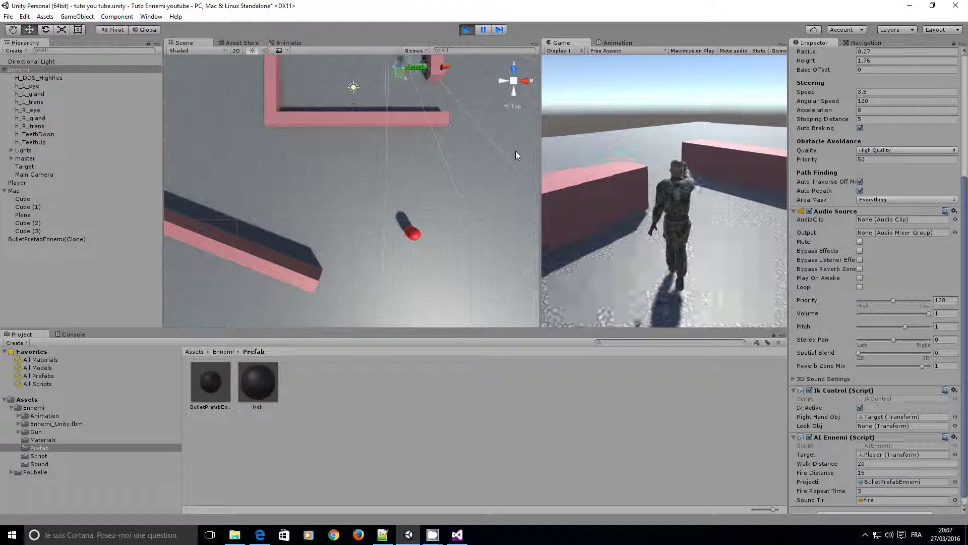
key("ctrl+p")
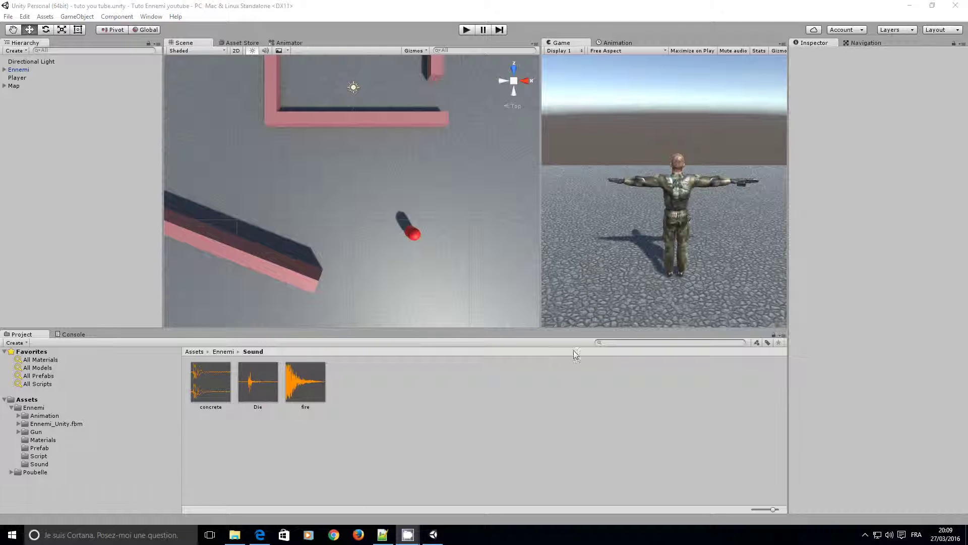
- Browse from the Sound folder back up to Assets and into the Ennemi folder
left_click(34, 407)
left_click(28, 400)
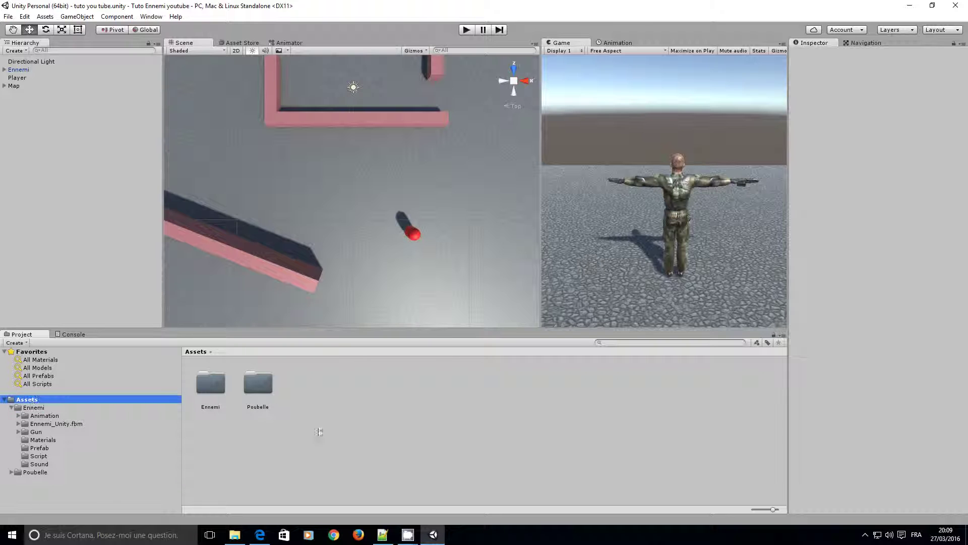
double_click(209, 386)
- Play-test while dragging the Player across the floor, then open the AIEnnemi script
left_click(465, 30)
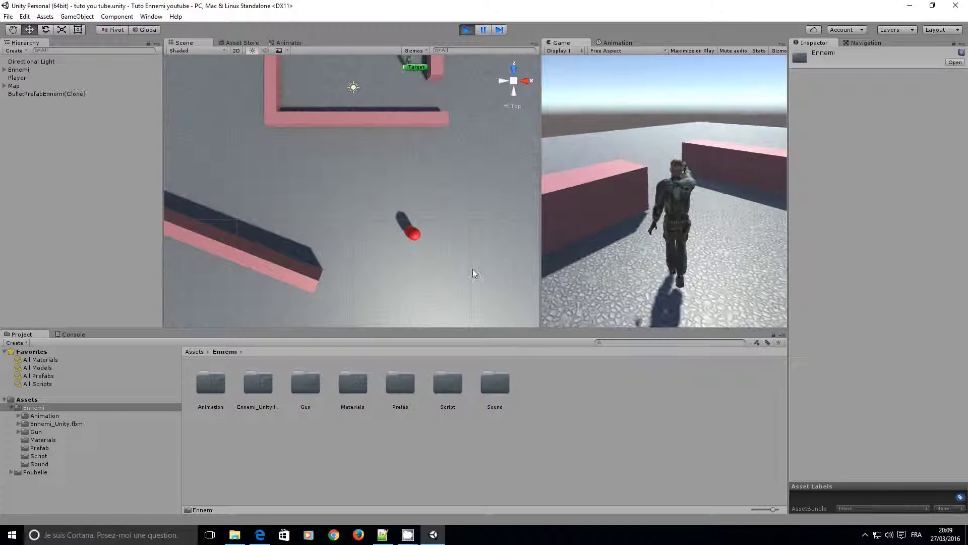
left_click(411, 232)
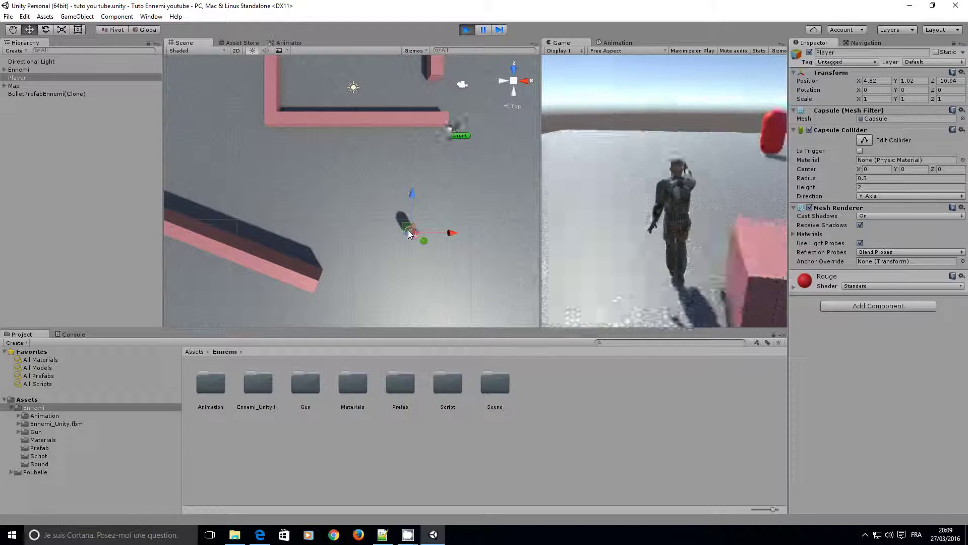
mouse_move(359, 232)
left_mouse_down()
mouse_move(283, 221)
mouse_move(326, 159)
mouse_move(386, 160)
mouse_move(464, 222)
left_mouse_up()
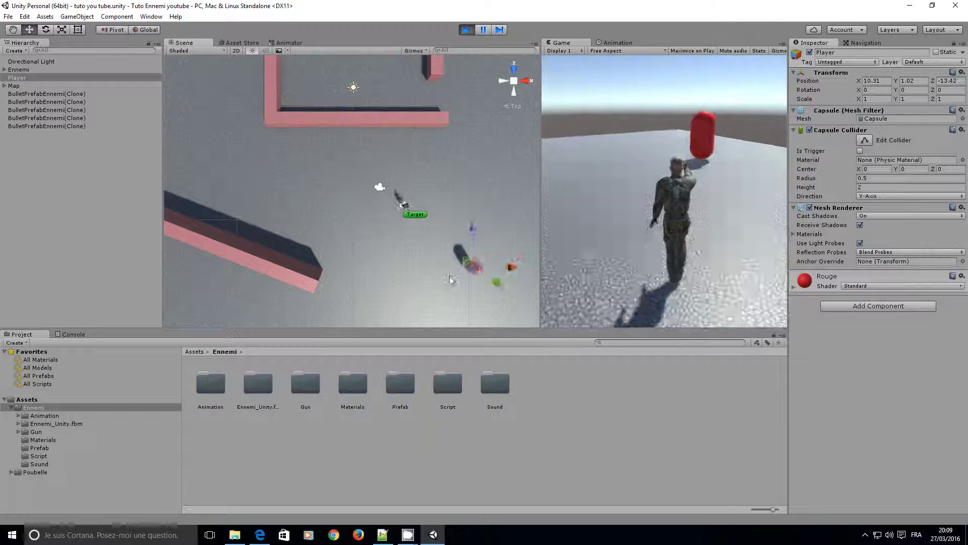
left_click_drag(464, 225, 333, 214)
left_click(466, 29)
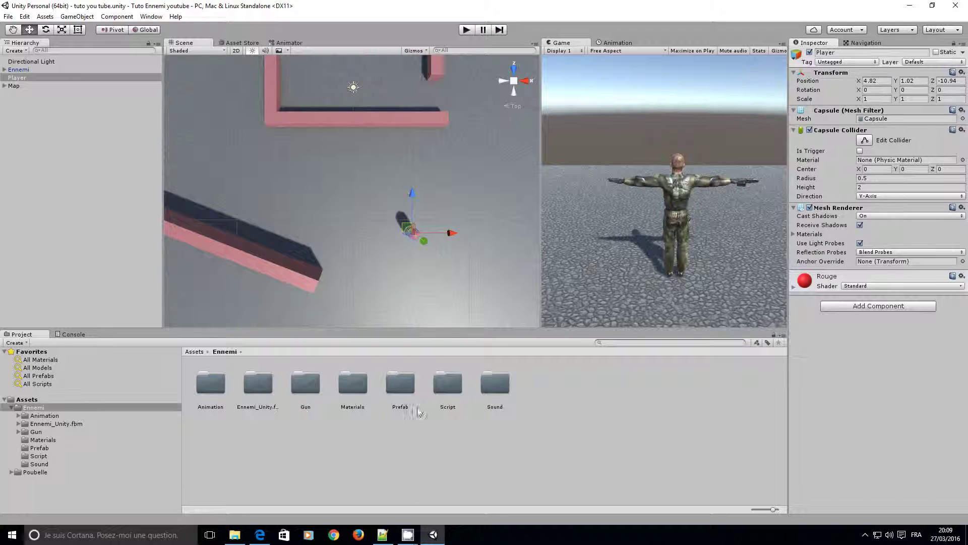
double_click(446, 392)
double_click(207, 389)
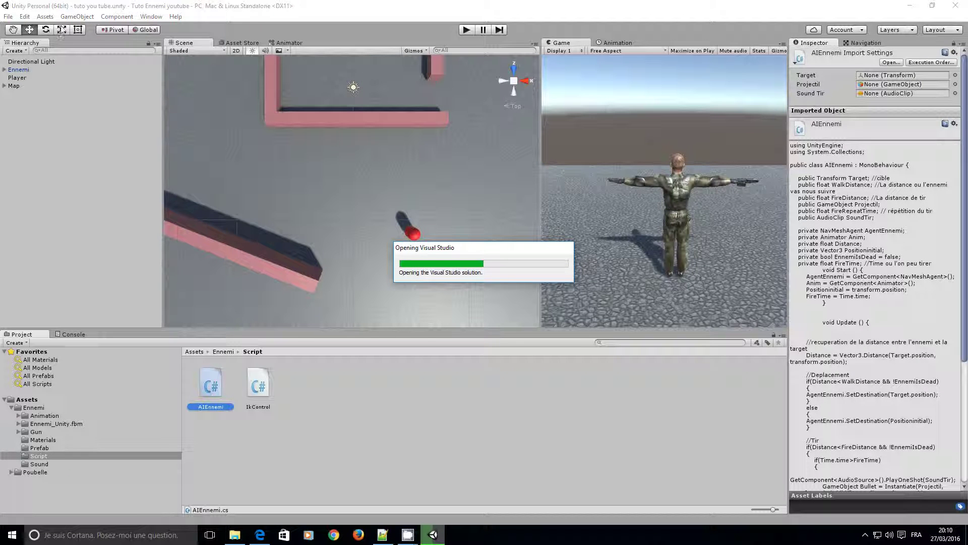
- Lower the Ennemi's Nav Mesh Agent Stopping Distance from 5 to 3
left_click(21, 71)
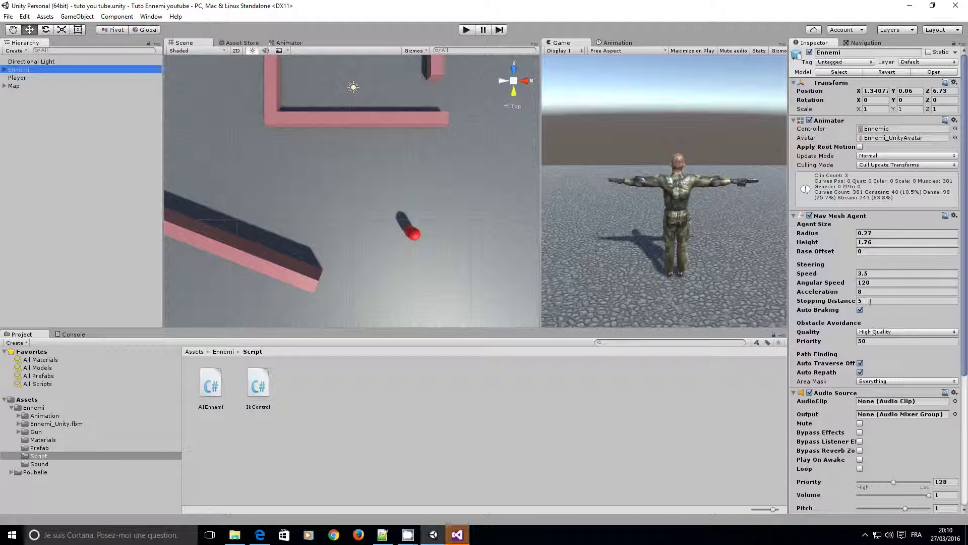
left_click(819, 301)
key("BackSpace")
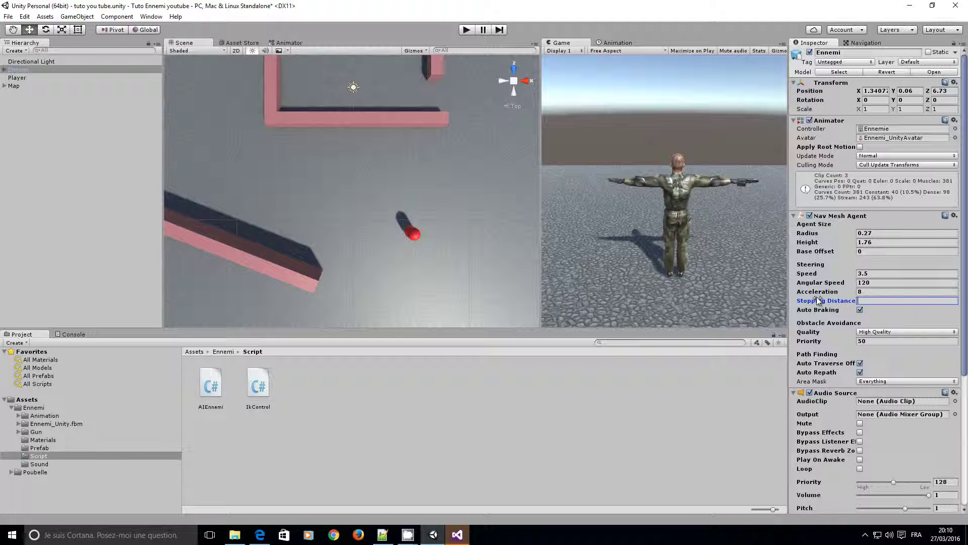
type("2")
- Reselect Ennemi and scroll the Inspector down to the AI Ennemi (Script) component
left_click(404, 165)
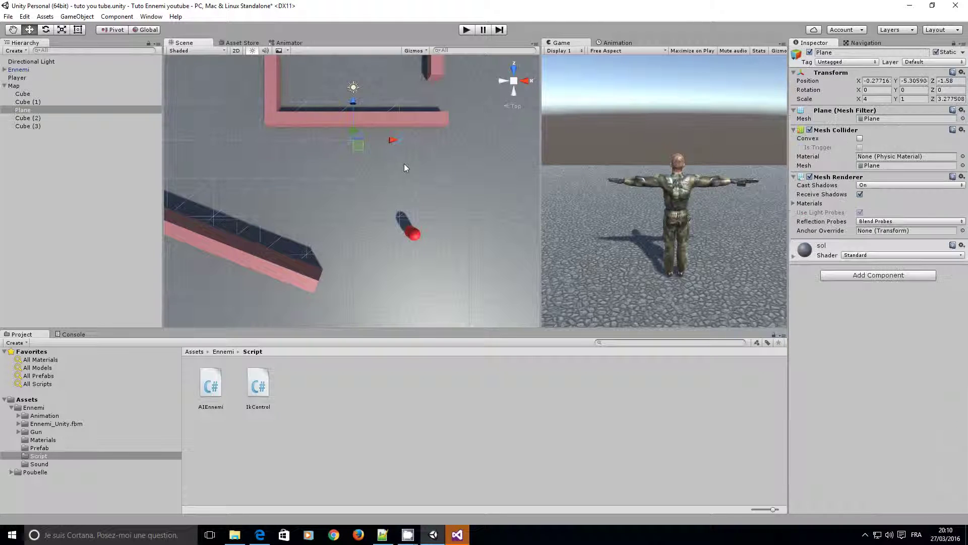
left_click(18, 69)
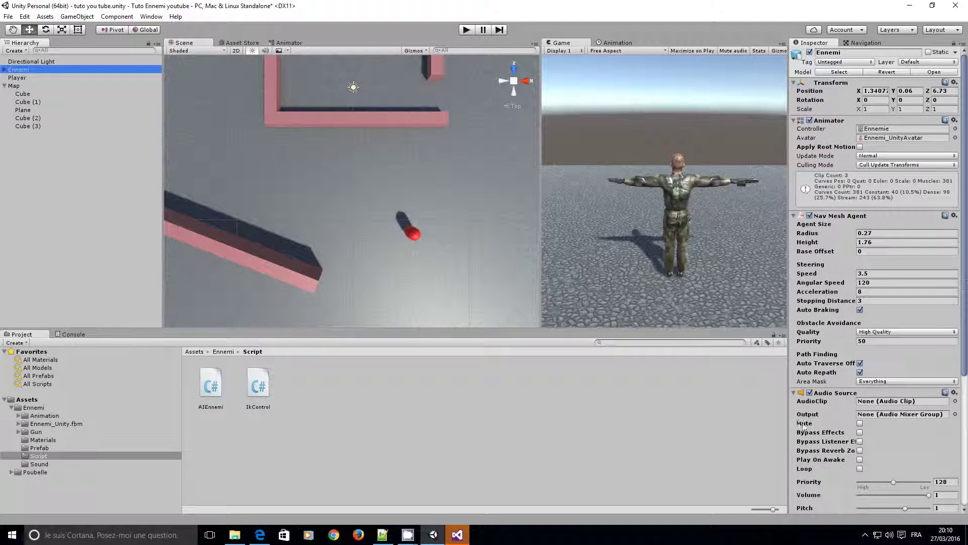
scroll(852, 407, "down", 5)
scroll(852, 407, "down", 3)
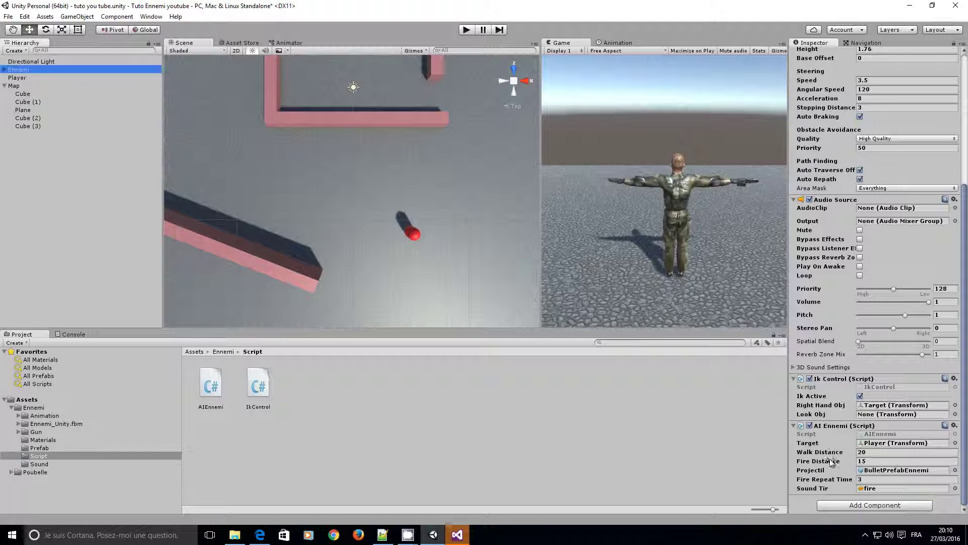
- In AI Ennemi set Walk Distance 30, Fire Distance 25 and Fire Repeat Time 2, then start play
left_click(873, 451)
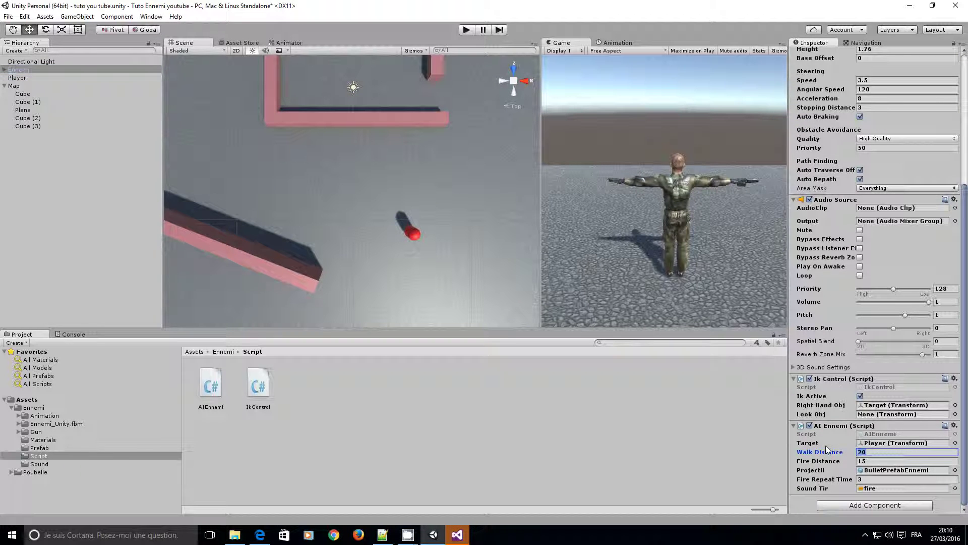
type("30")
key("Tab")
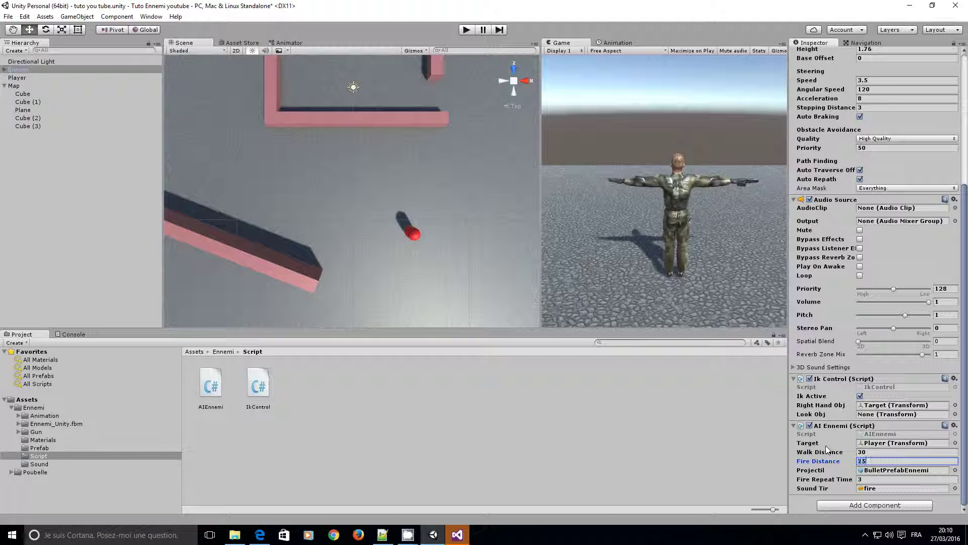
type("25")
left_click(857, 480)
type("2")
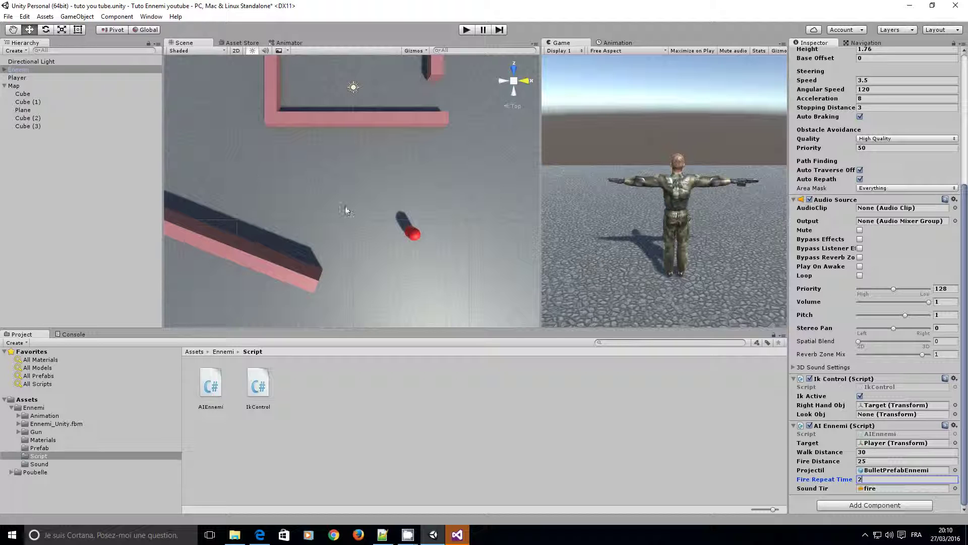
left_click(470, 31)
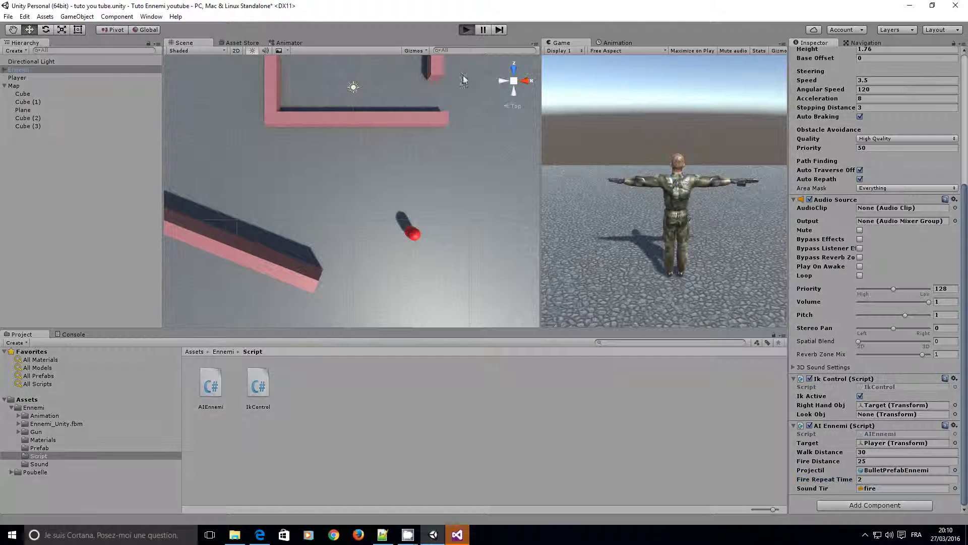
- Drag the Player near the enemy during play to draw its fire, then stop and reselect Ennemi
left_click(416, 233)
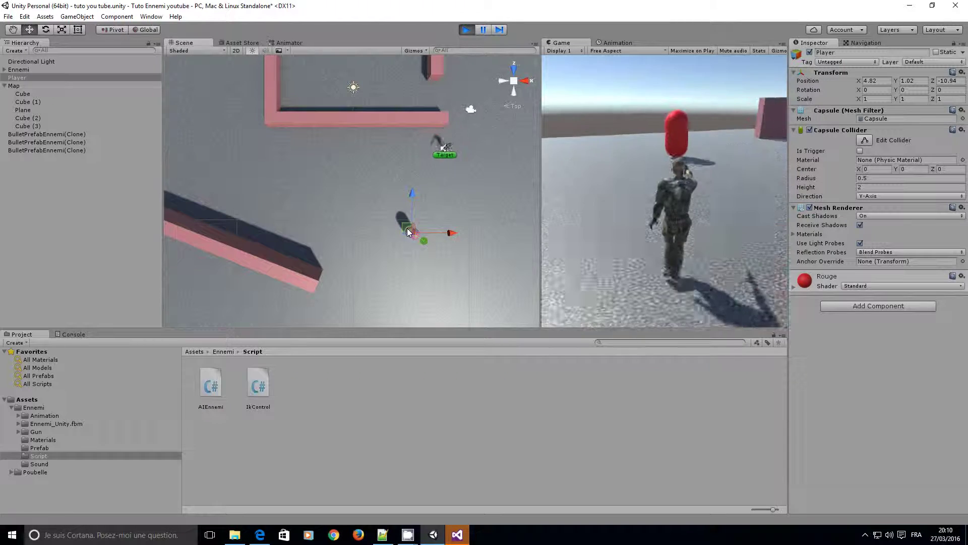
mouse_move(367, 225)
left_mouse_down()
mouse_move(222, 152)
mouse_move(313, 185)
mouse_move(313, 174)
left_mouse_up()
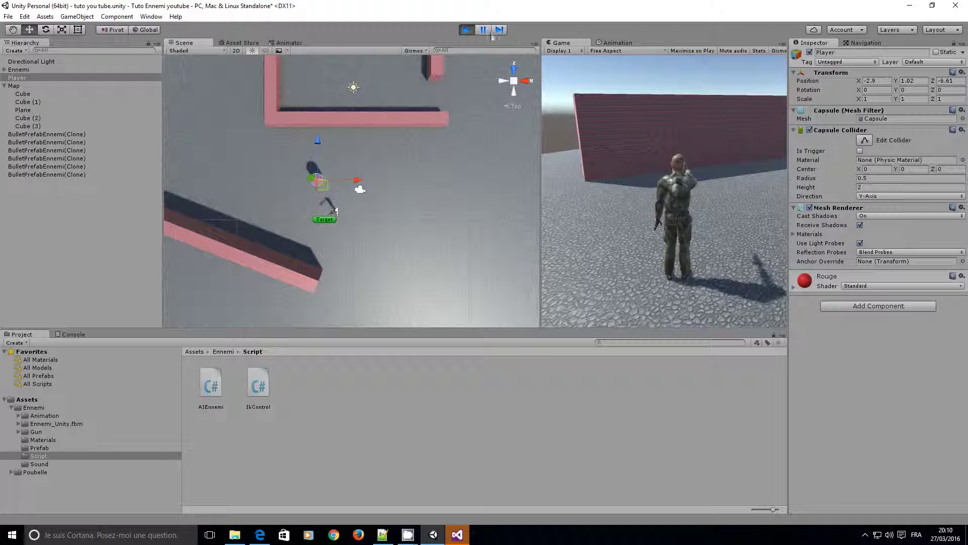
left_click(466, 30)
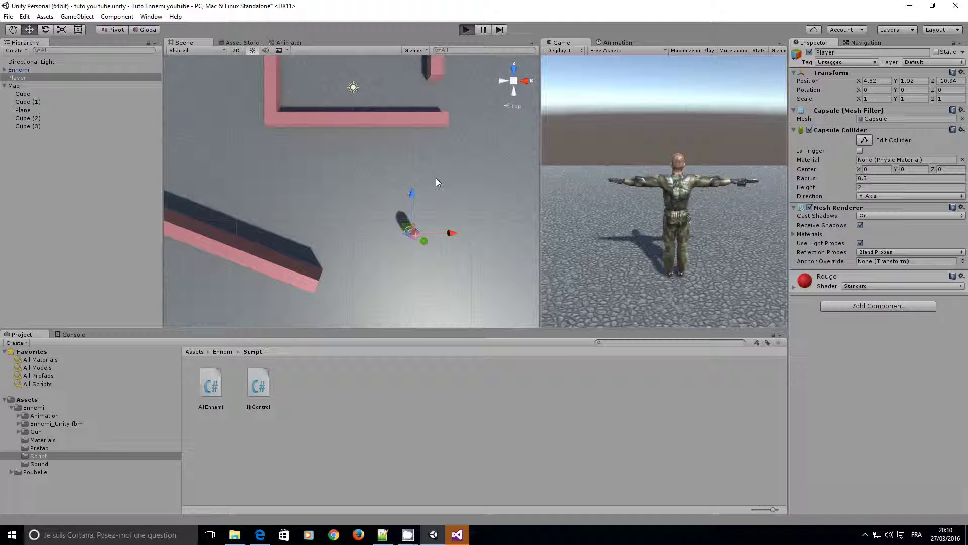
key("ctrl+p")
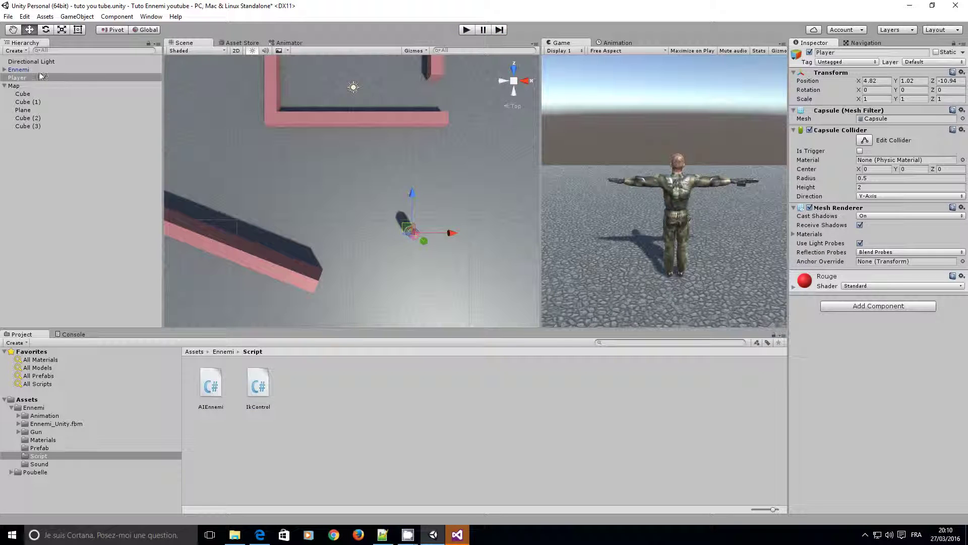
left_click(41, 70)
- Lower the enemy's shot volume to about 0.36 and play-test with the Player dragged down-left
scroll(873, 490, "down", 3)
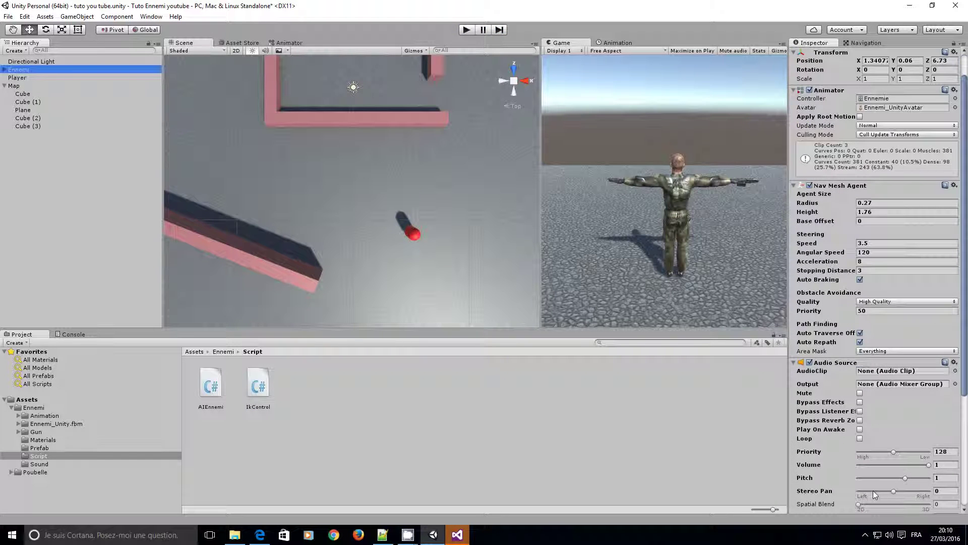
left_click_drag(929, 464, 882, 464)
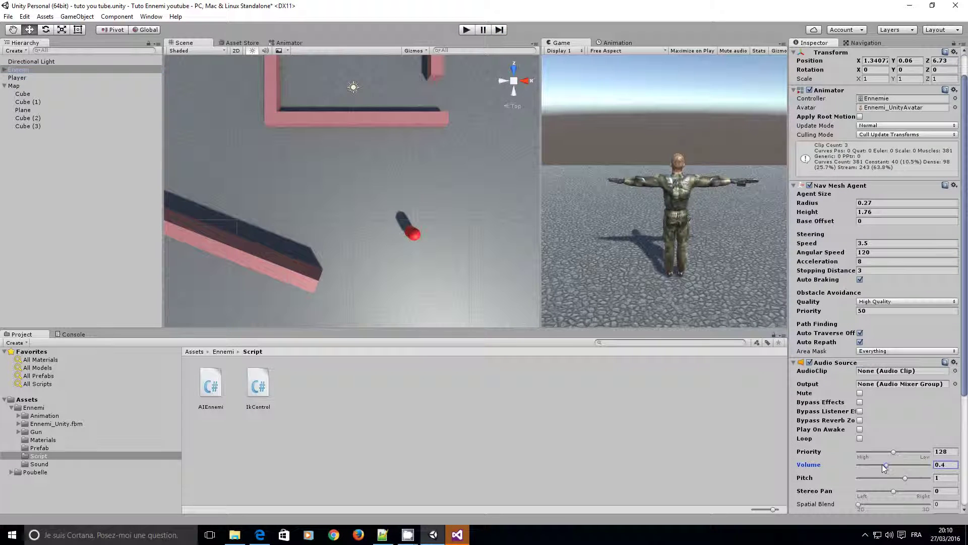
left_click(467, 30)
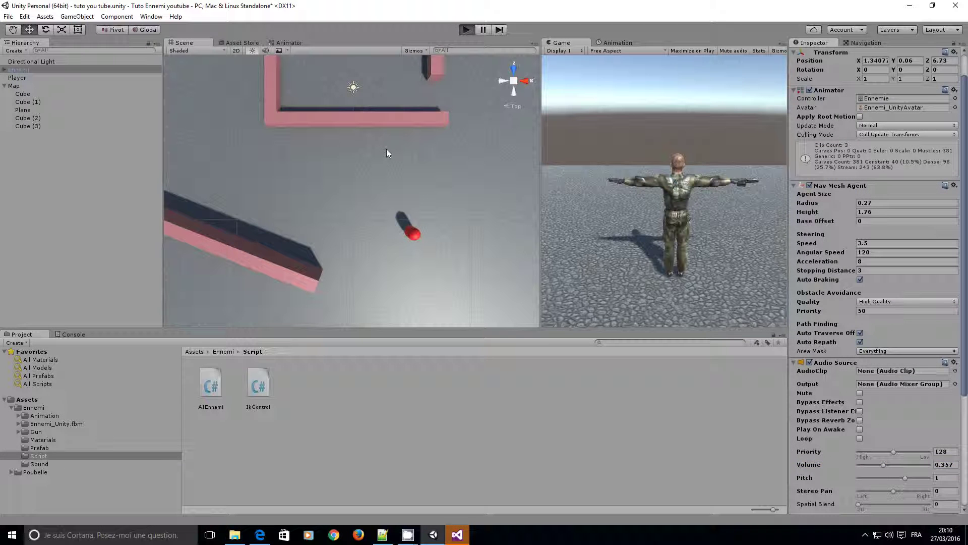
left_click(411, 229)
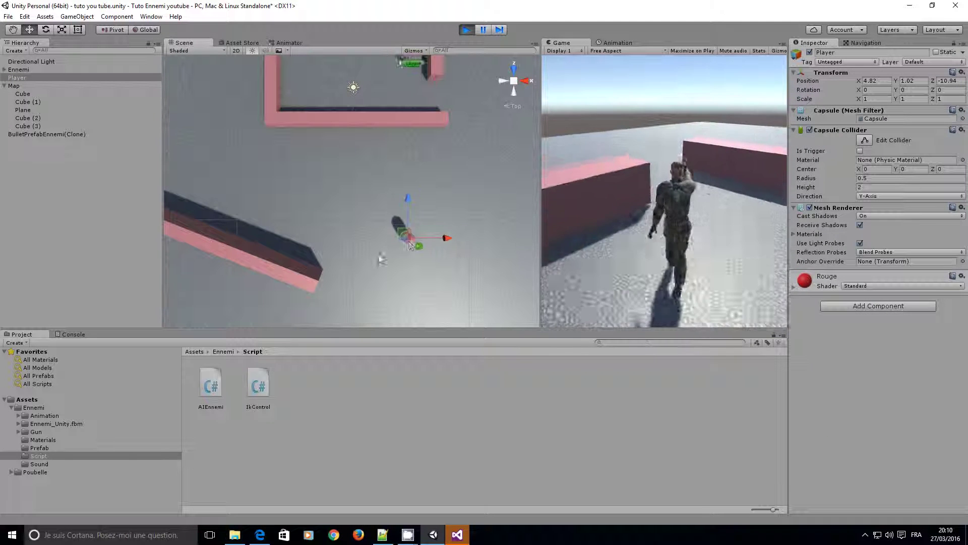
left_click_drag(413, 236, 211, 280)
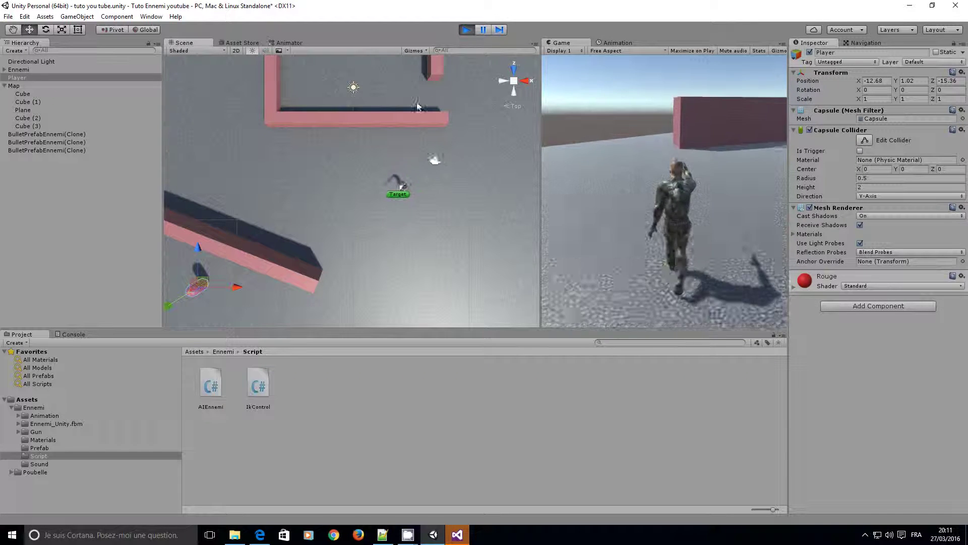
left_click(466, 29)
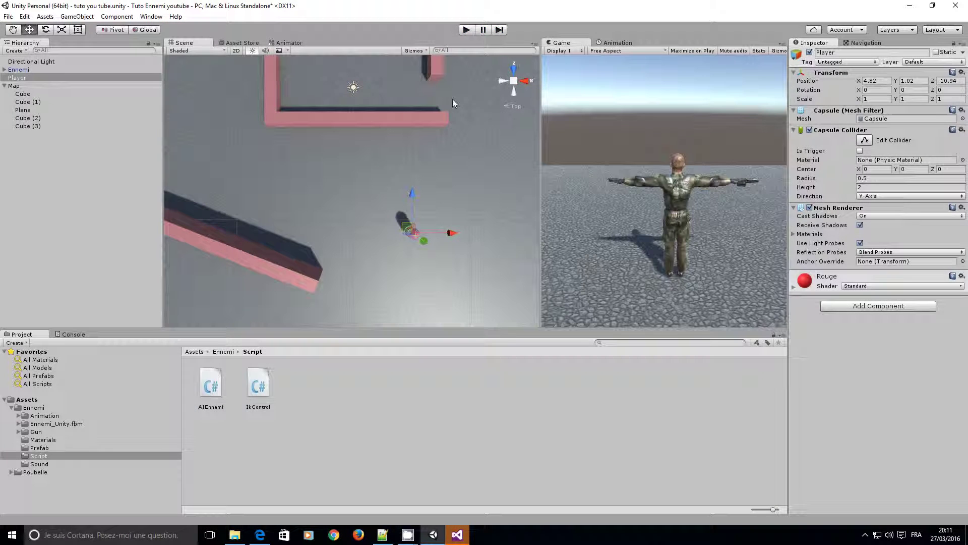
left_click(457, 535)
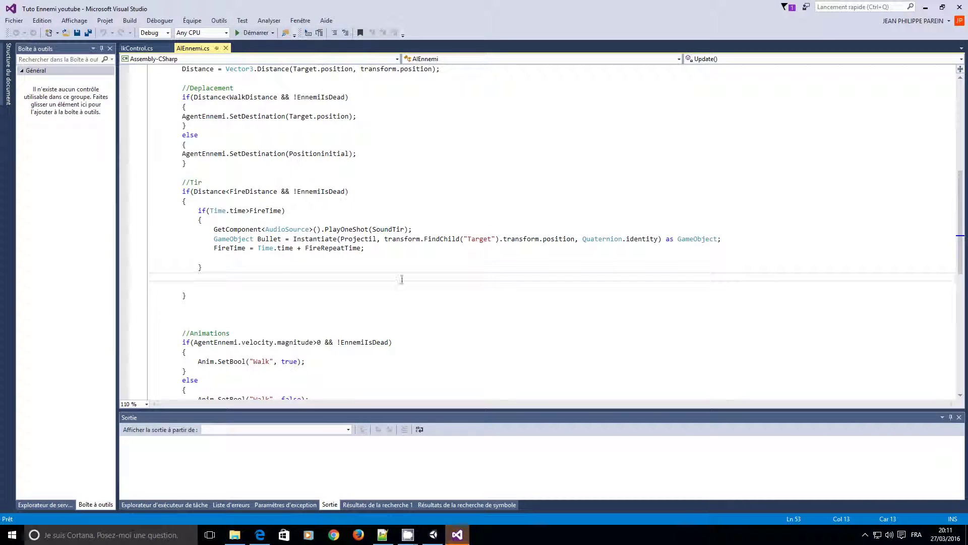
- Declare a public float Force field after the existing public fields
left_click(727, 241)
key("Return")
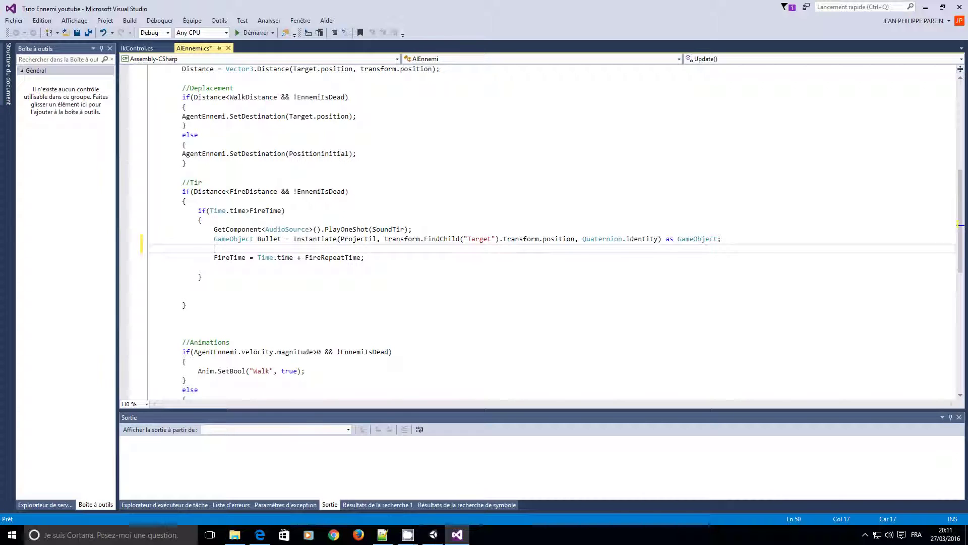
scroll(319, 219, "up", 10)
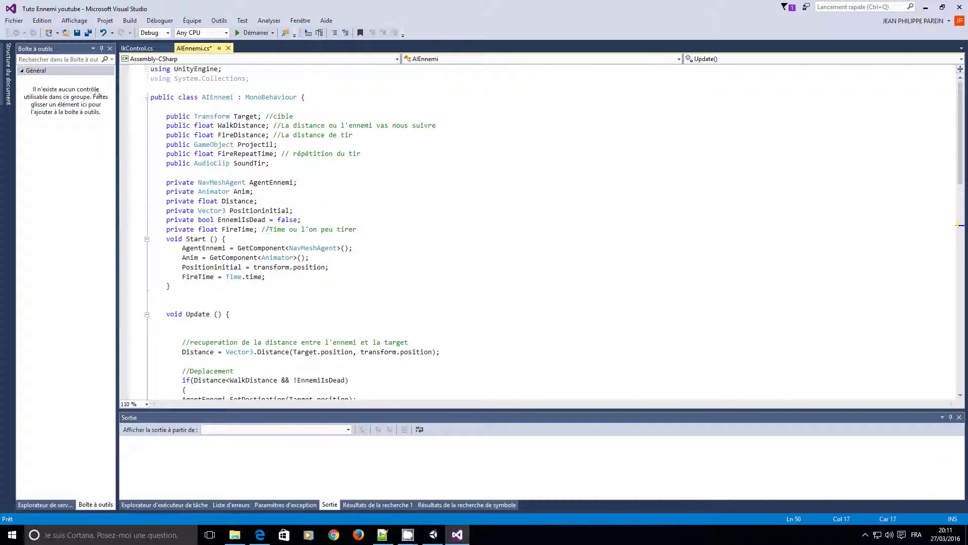
left_click(182, 172)
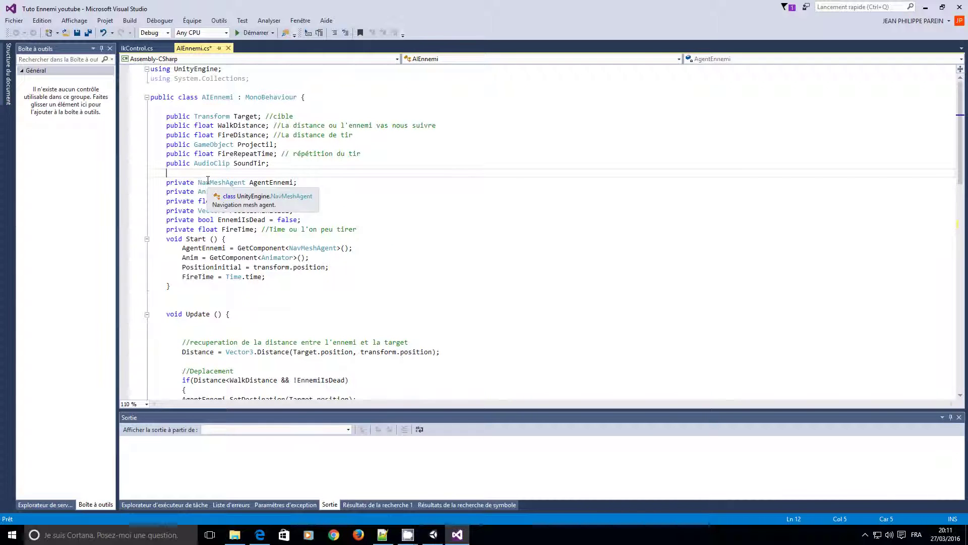
type("publm")
key("space")
type("ic float F")
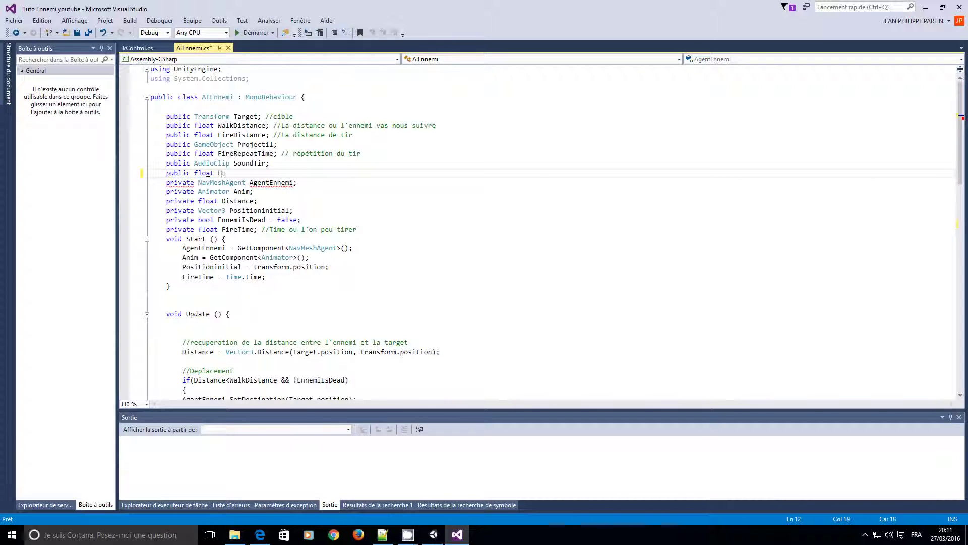
type(";")
key("Return")
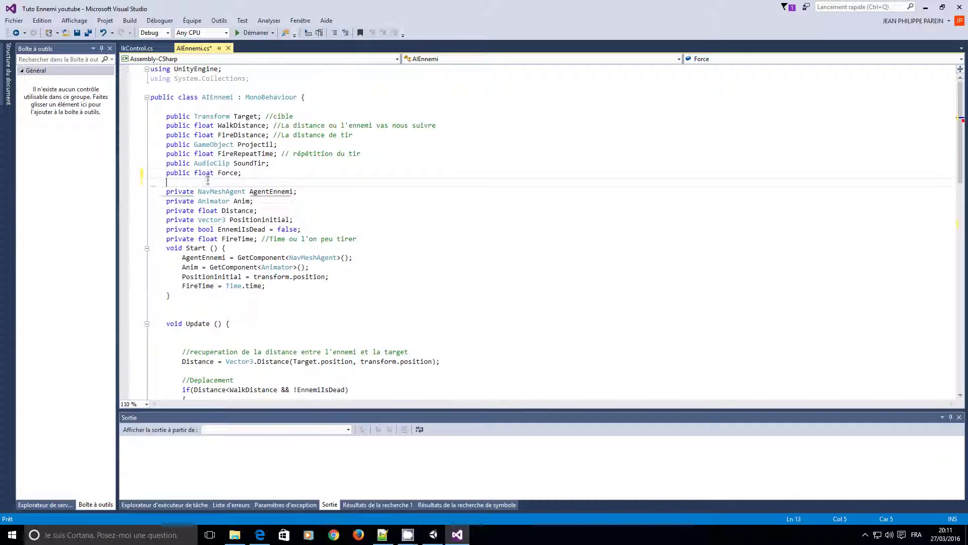
- Below the Bullet instantiation, start a line setting Bullet.GetComponent<Rigidbody>().velocity
scroll(407, 238, "down", 6)
scroll(407, 238, "down", 6)
scroll(395, 247, "down", 2)
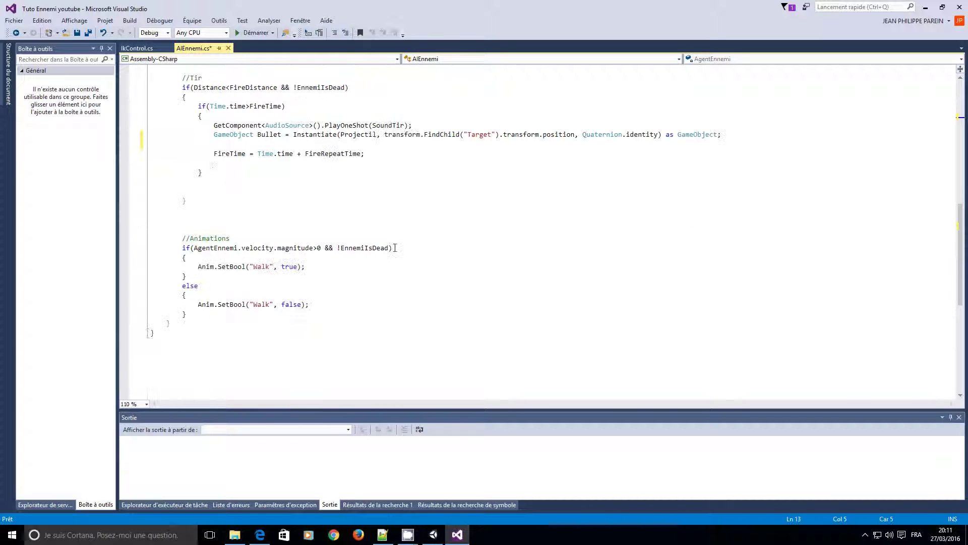
left_click(239, 144)
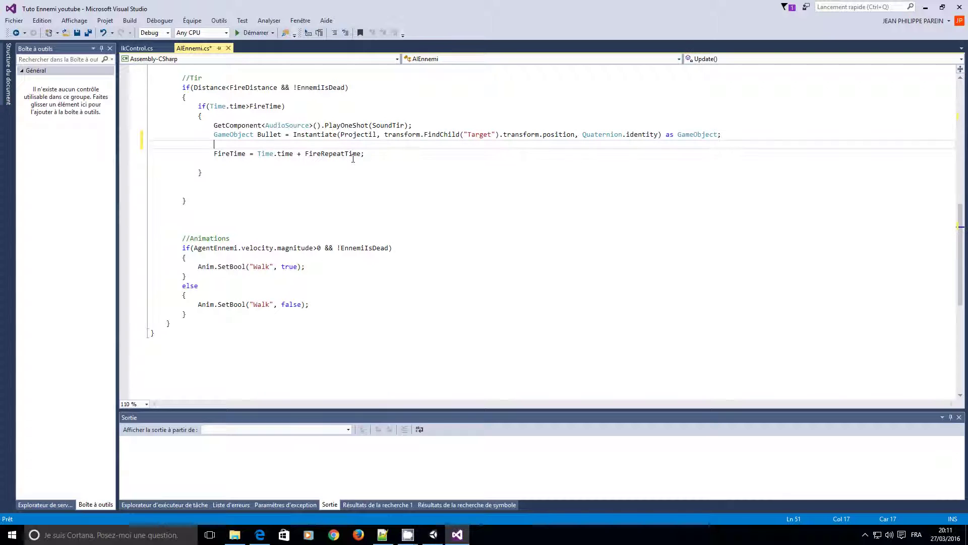
type("bull")
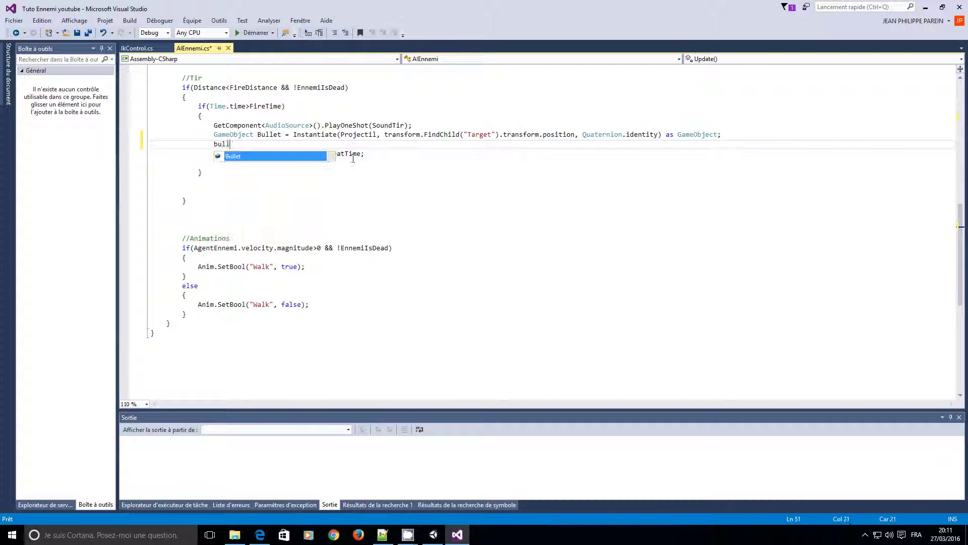
key("Tab")
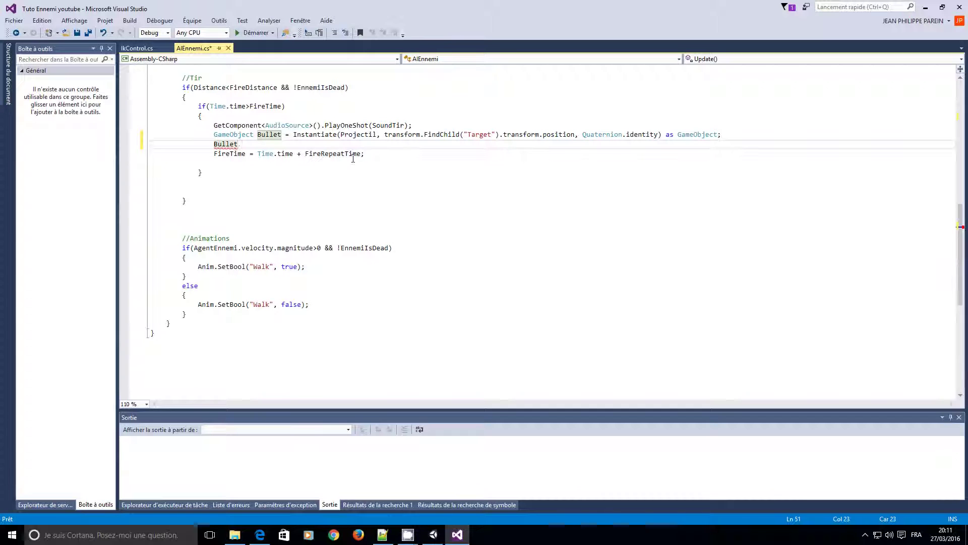
type(".get")
key("Tab")
type("<")
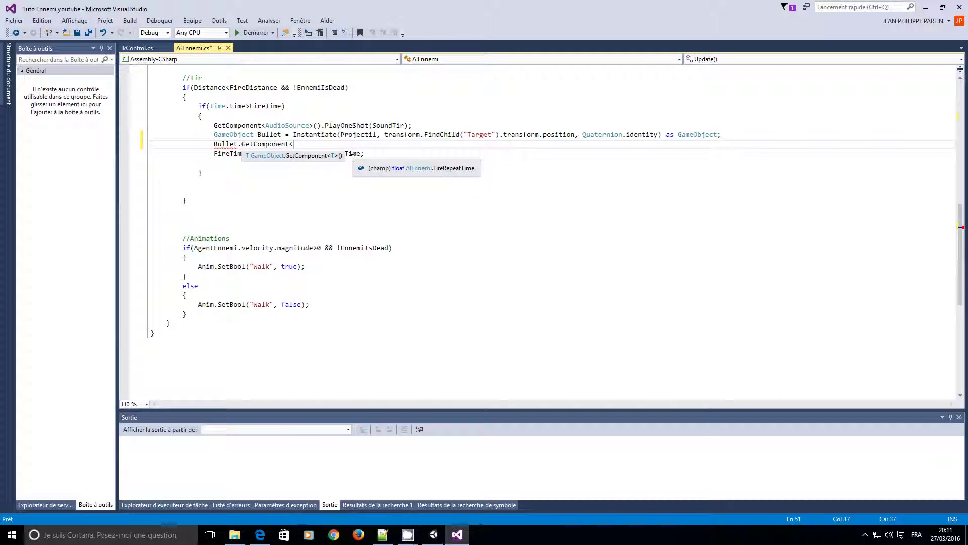
type("ri>")
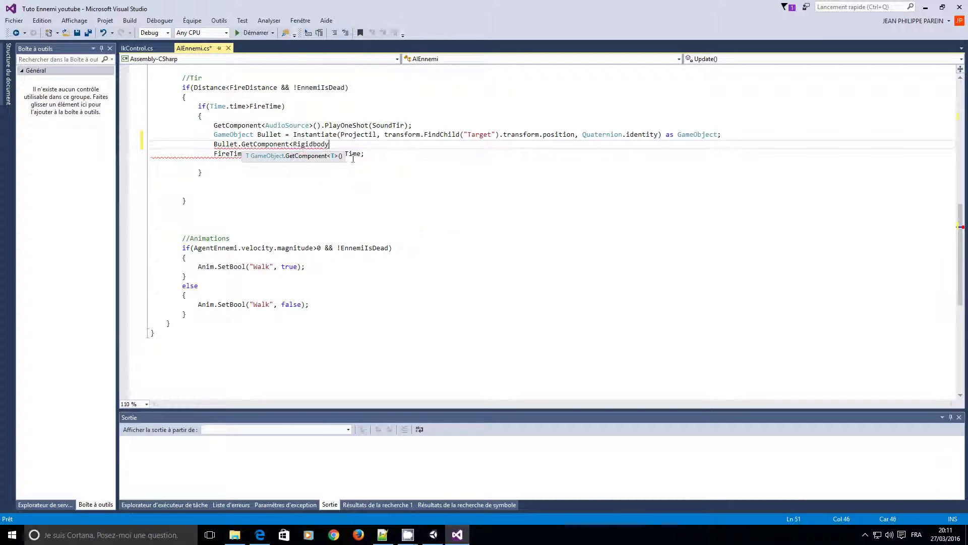
type(".a")
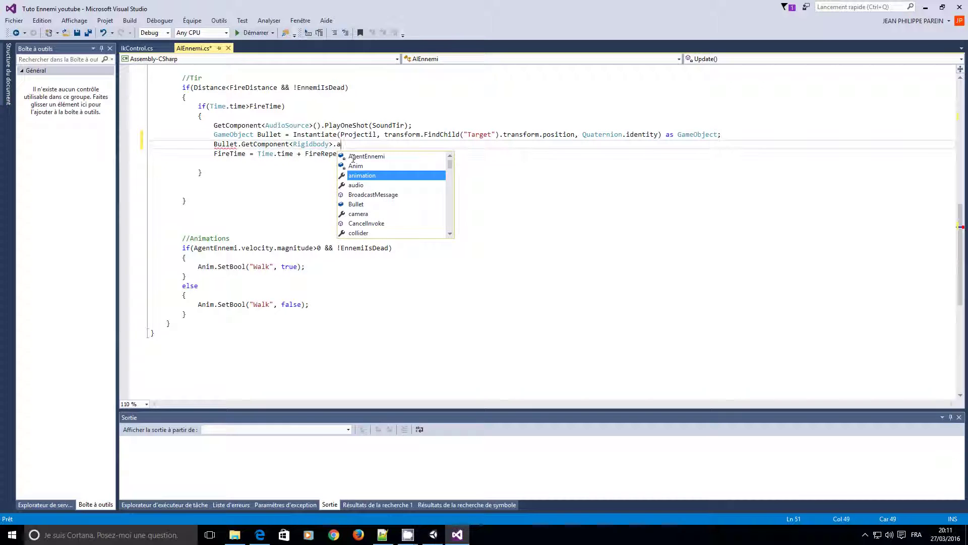
key("BackSpace")
type("ve")
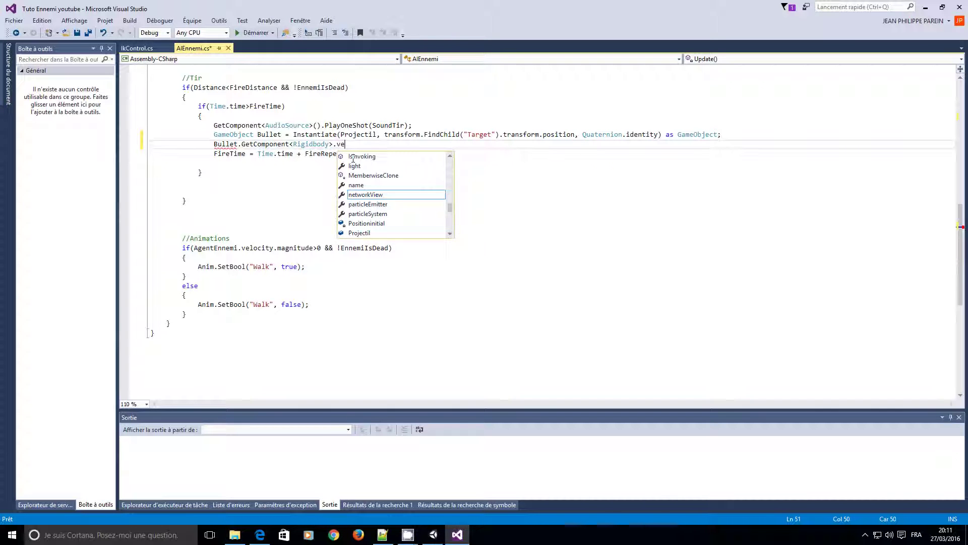
key("BackSpace")
key("BackSpace")
key("BackSpace")
type("()")
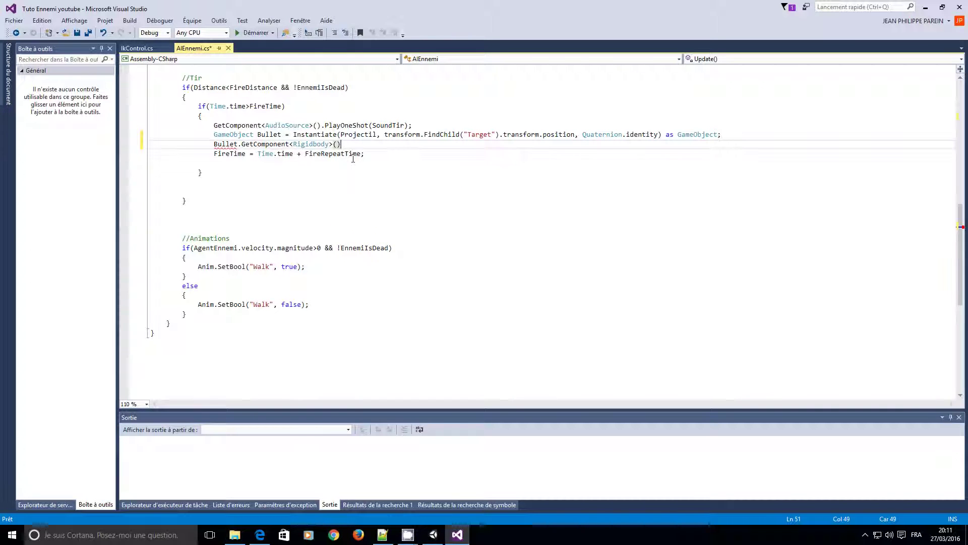
type(".vel")
key("Tab")
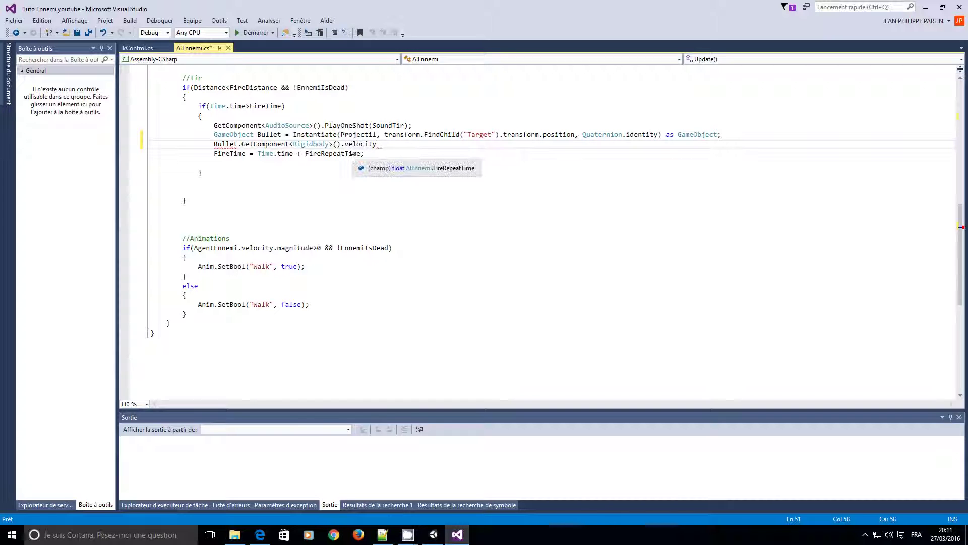
- Assign that velocity transform.forward * force and close the statement with a semicolon
type("=")
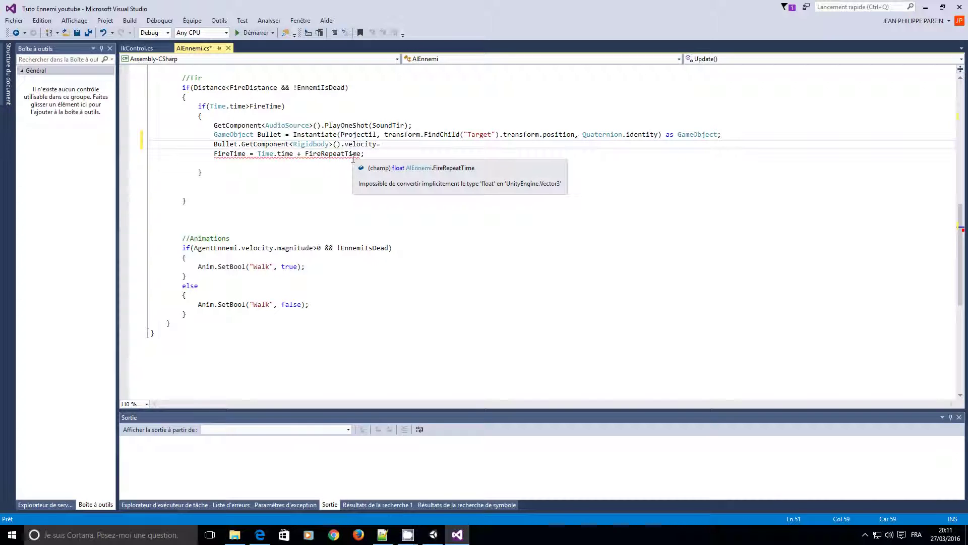
type("tra")
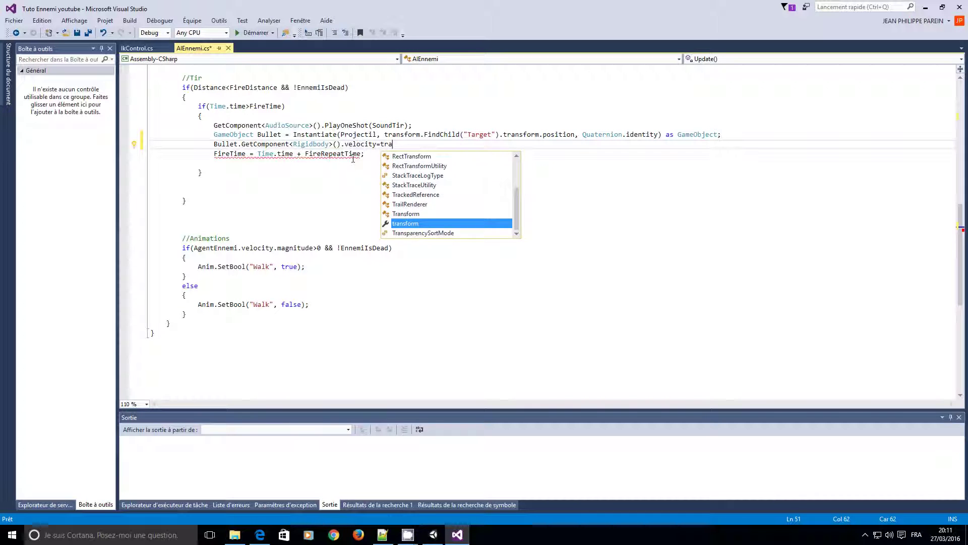
key("Tab")
type(".for")
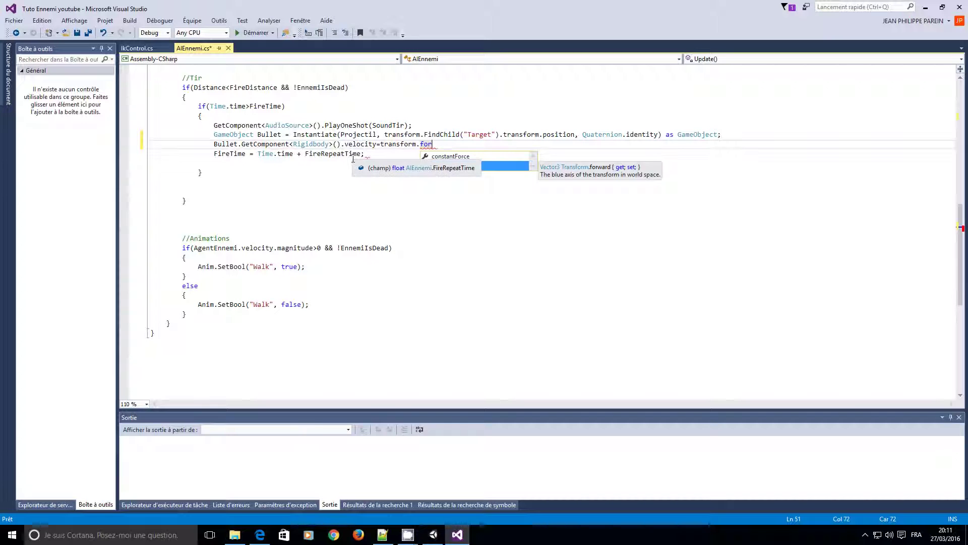
key("Tab")
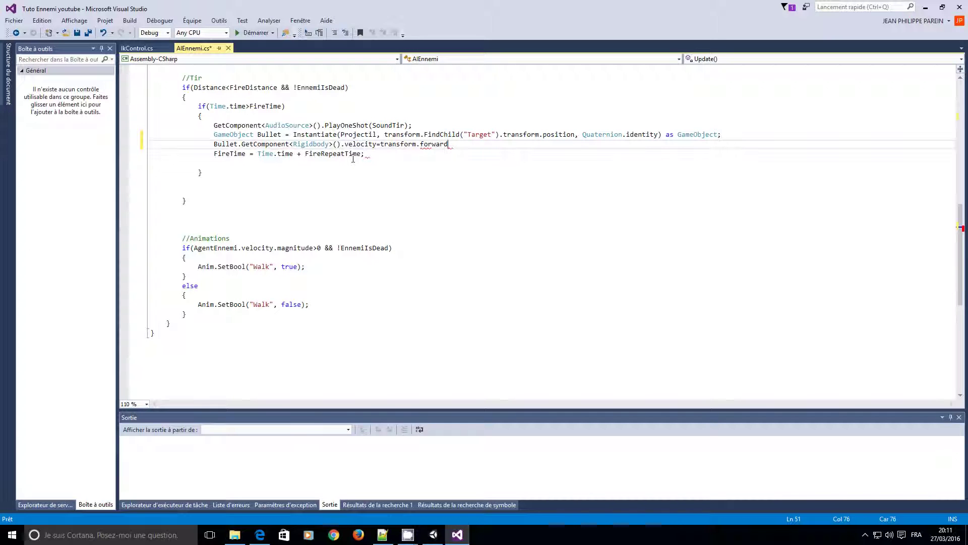
type(" * forc")
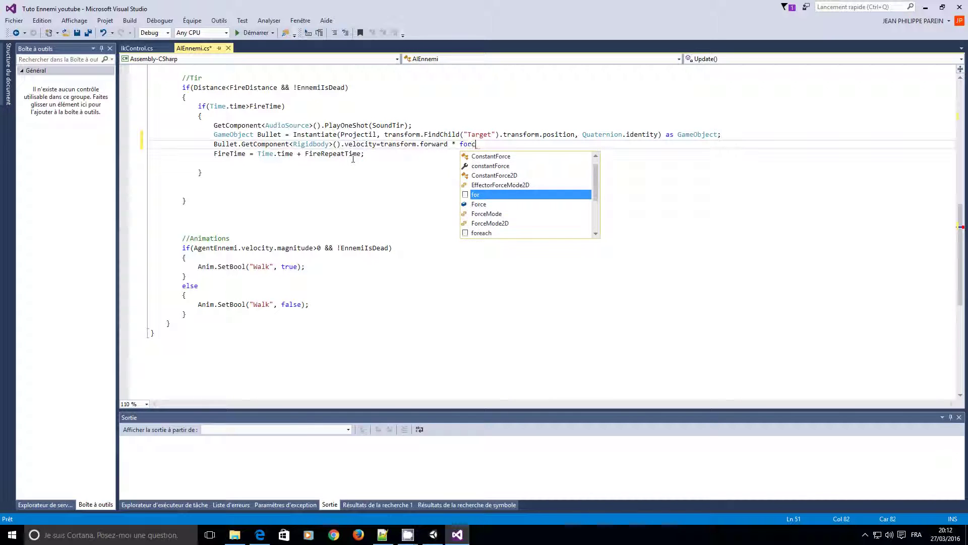
type("e")
left_click(302, 210)
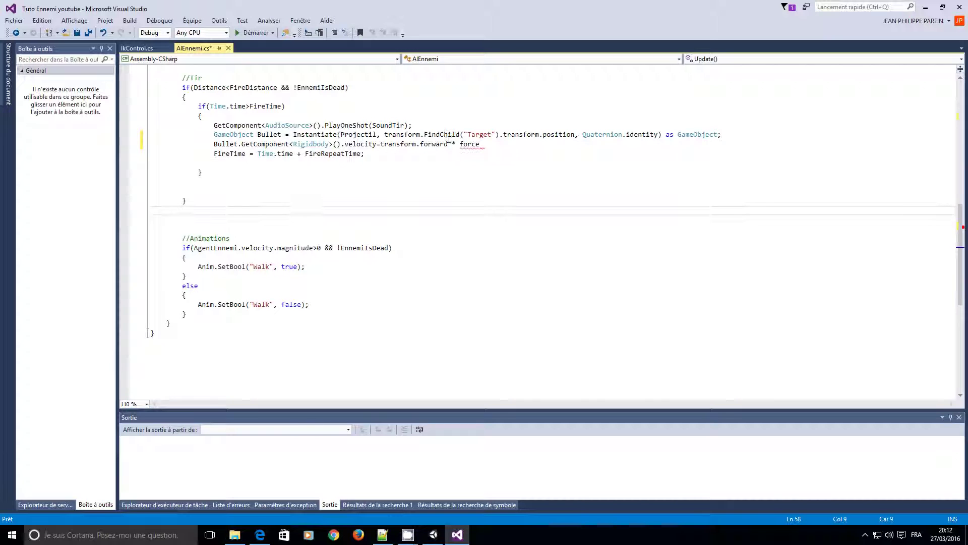
left_click(491, 144)
type(";")
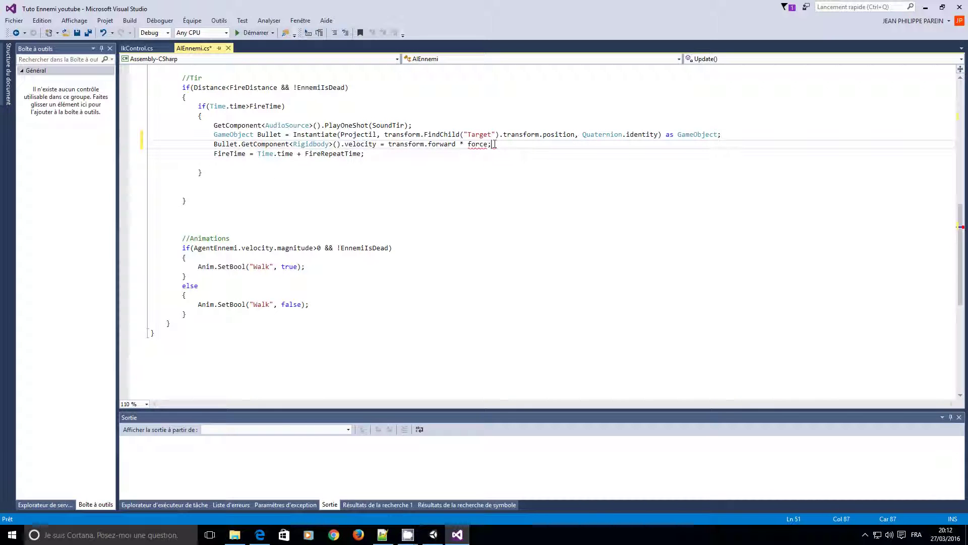
- Add Destroy(Bullet, 3f); on the next line and save AIEnnemi.cs
key("Return")
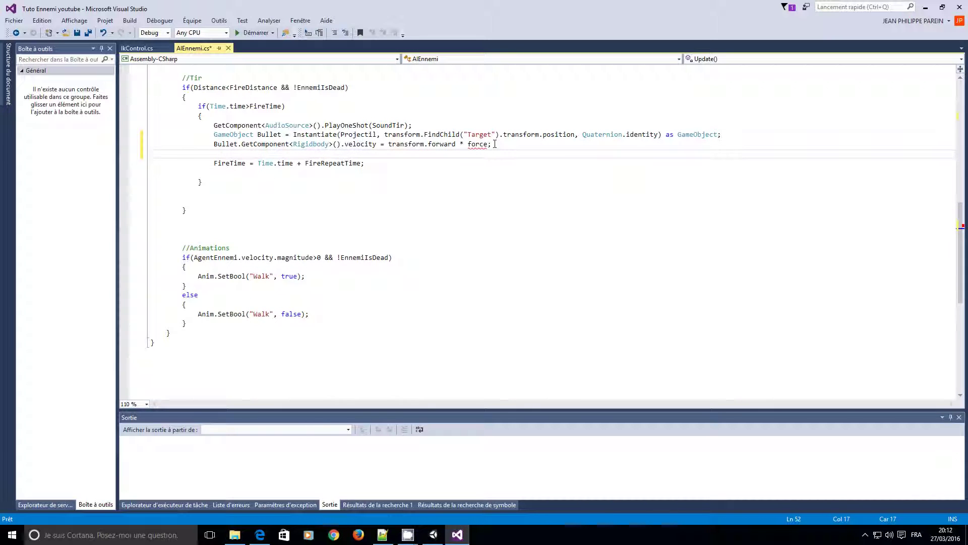
type("Destroy")
type("(Bul")
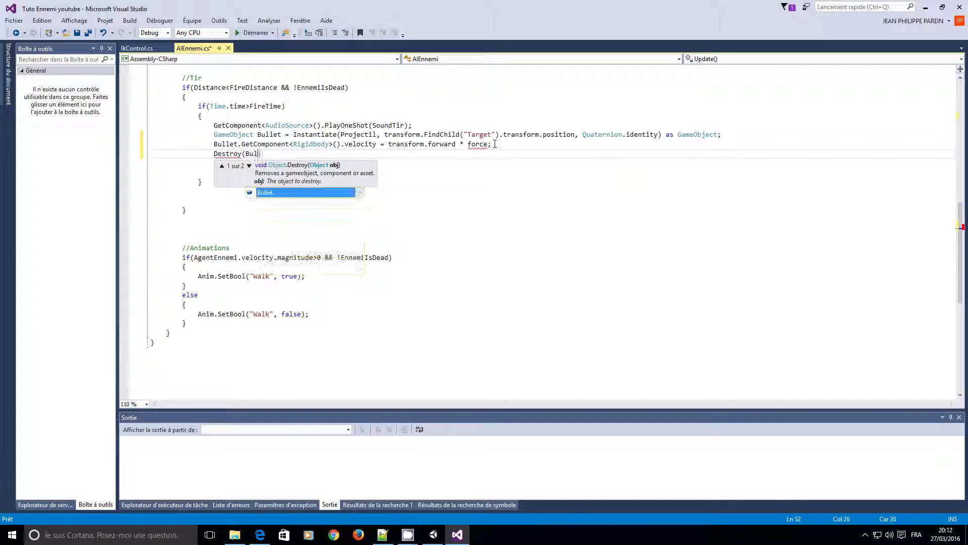
type("let, 3f")
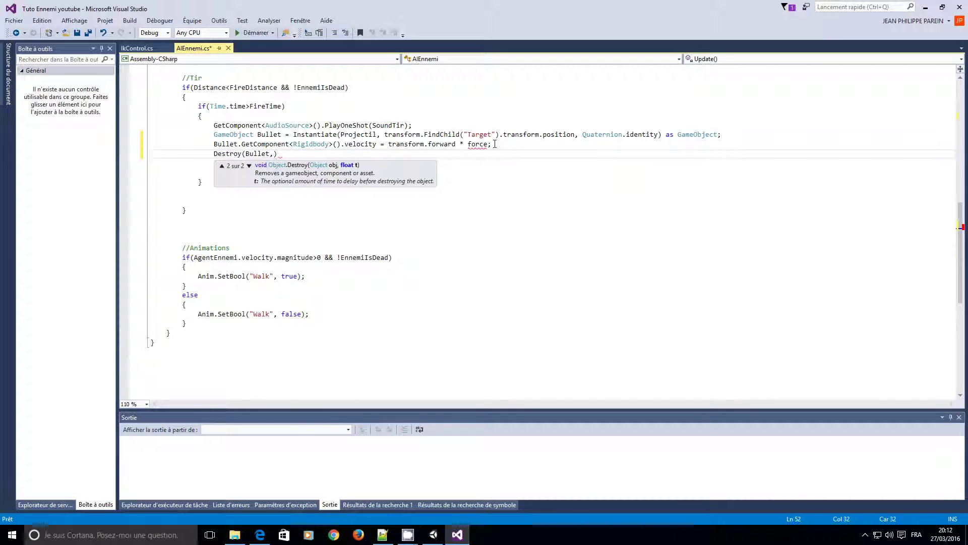
type(")")
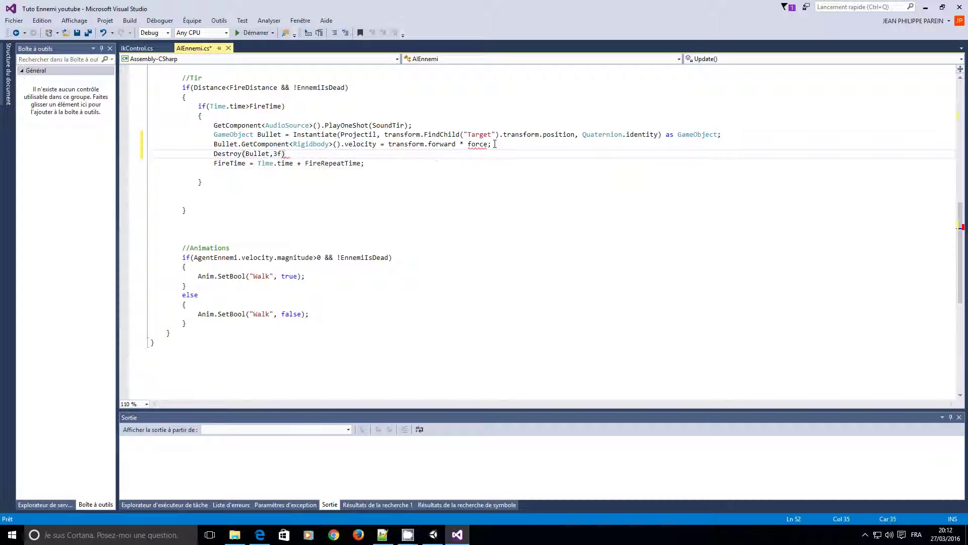
type(";")
left_click(555, 231)
key("ctrl+s")
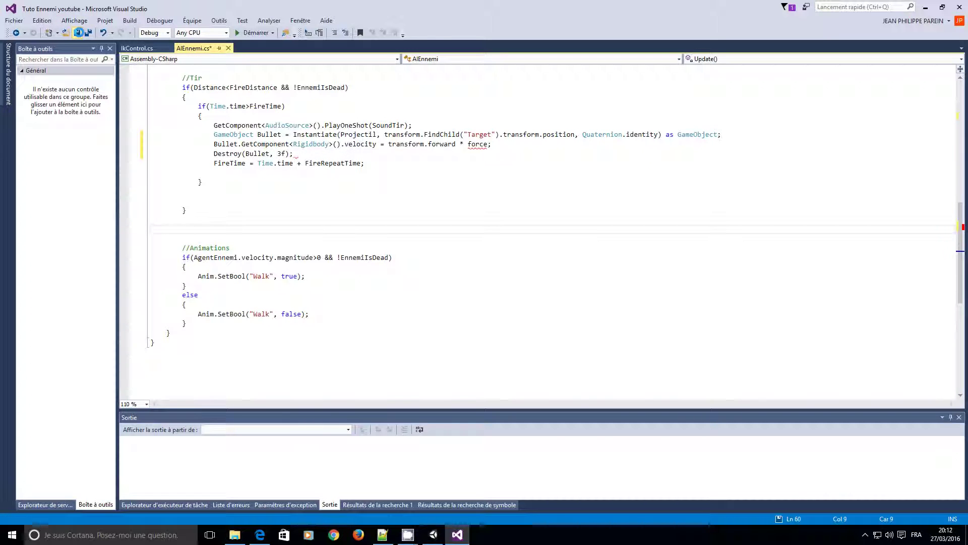
key("alt+Tab")
- Replace the undefined force with the Force field in the velocity line and save the script
left_click(466, 32)
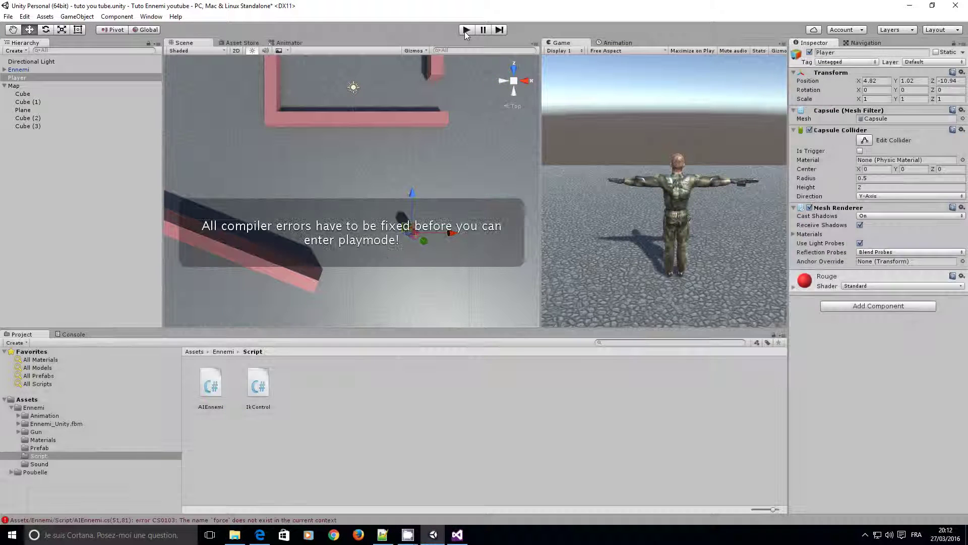
key("alt+Tab")
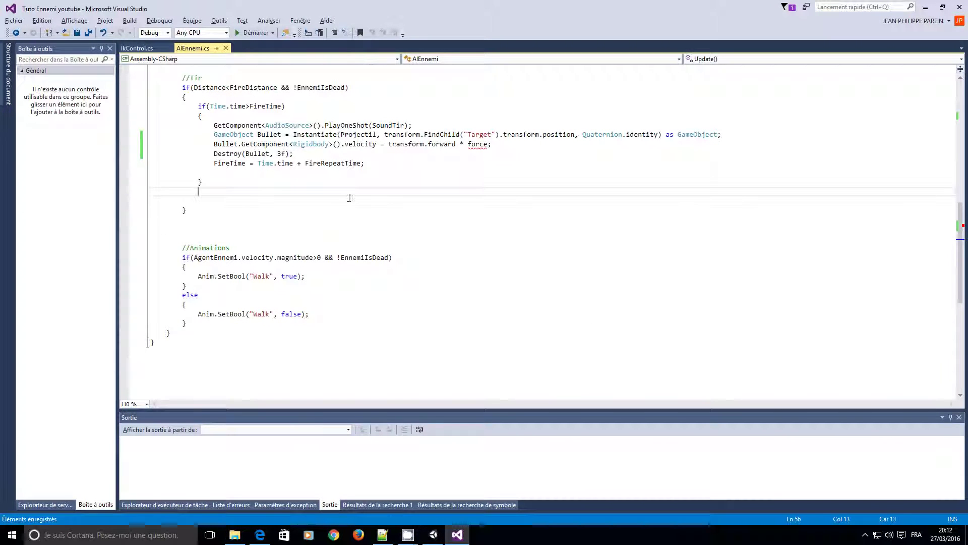
left_click(486, 145)
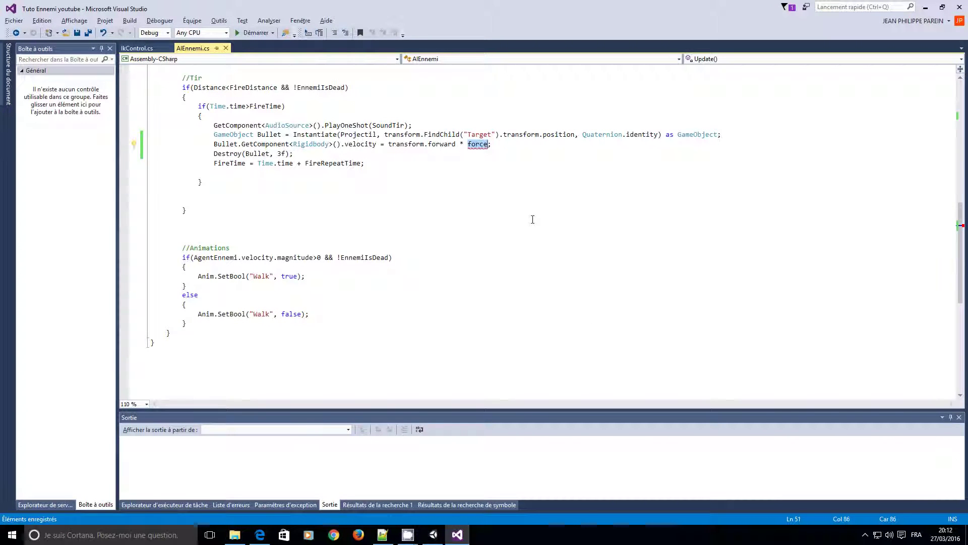
key("BackSpace")
key("BackSpace")
key("BackSpace")
type("Fo")
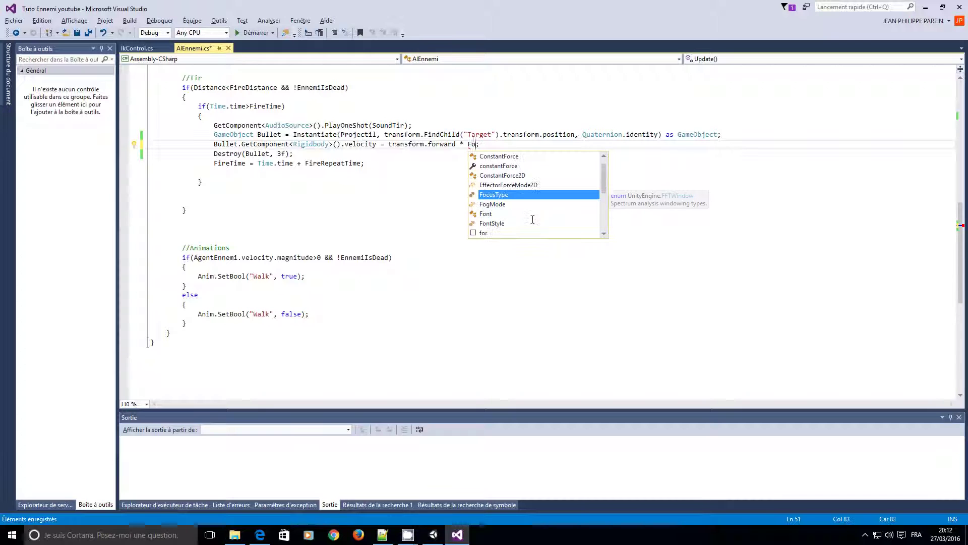
key("BackSpace")
key("BackSpace")
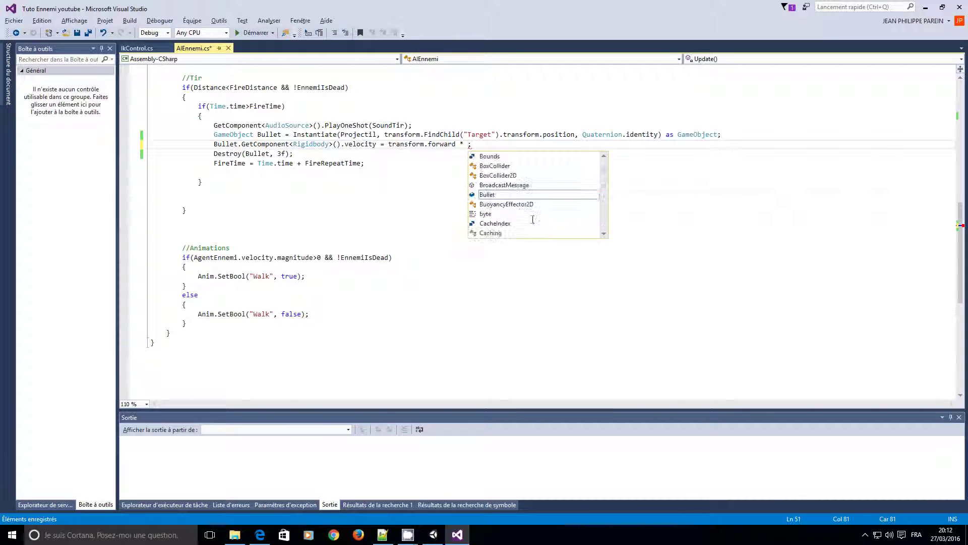
type("fo")
key("Down")
key("Tab")
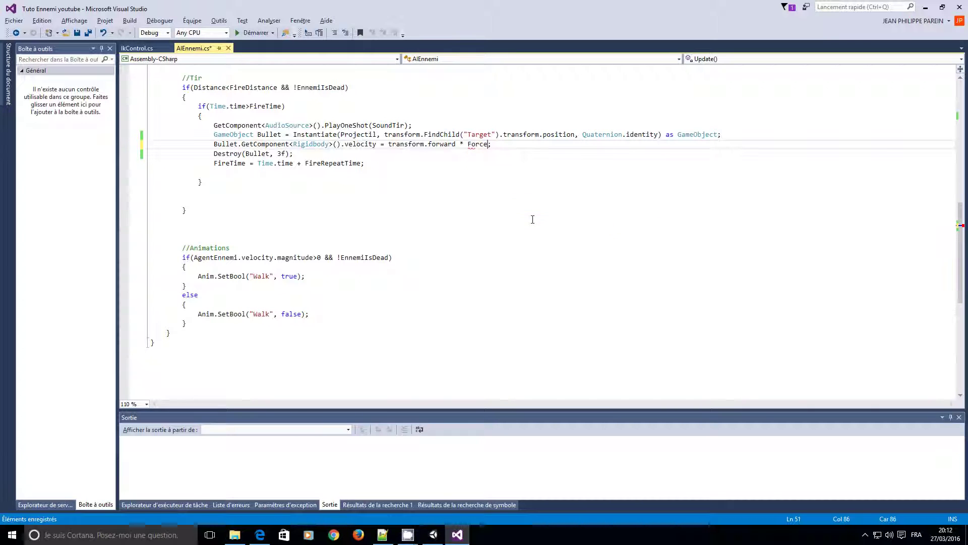
left_click(497, 213)
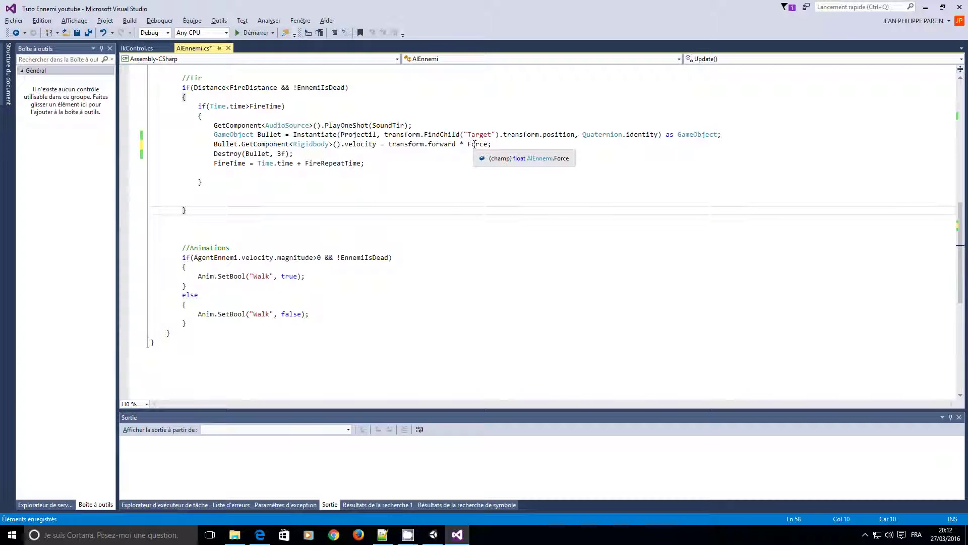
left_click(77, 34)
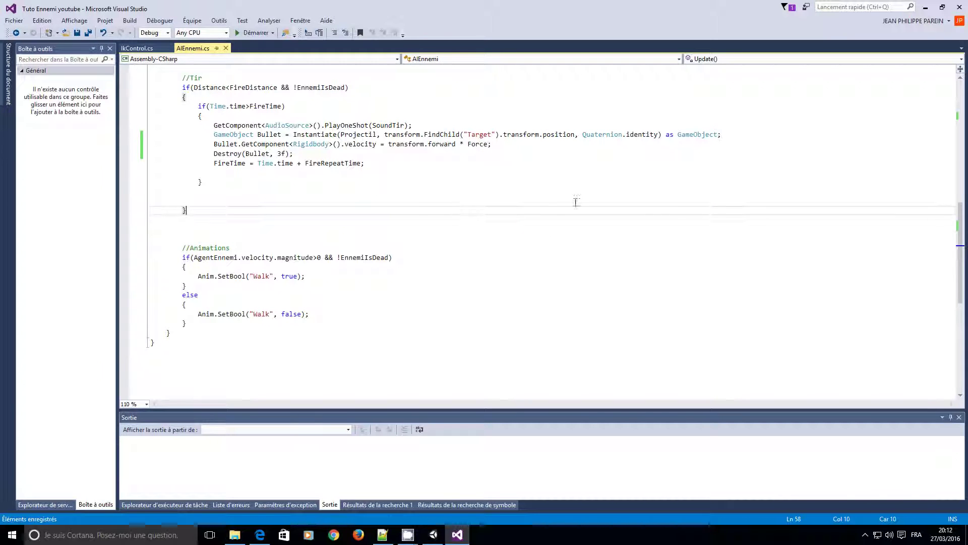
- Back in Unity, set the Ennemi's AI Ennemi Force to 10
left_click(926, 7)
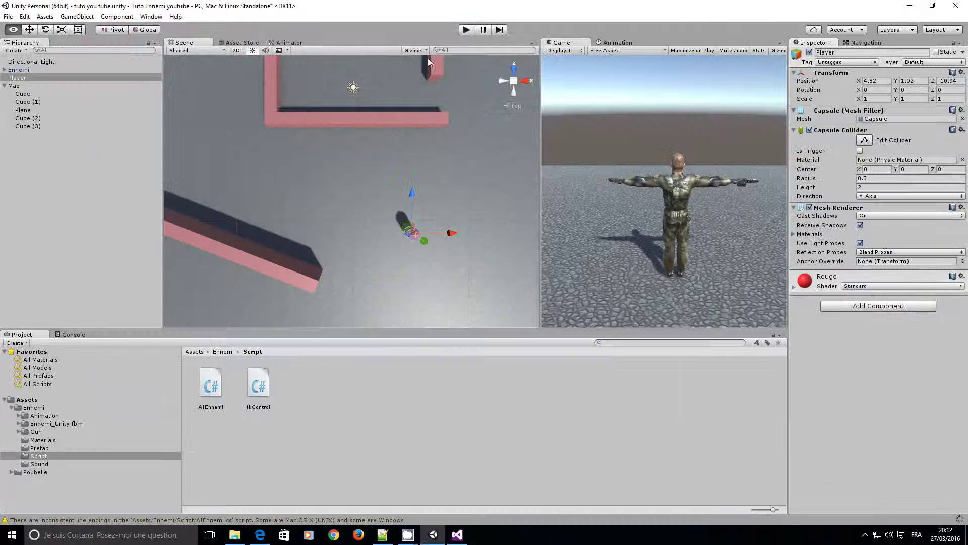
left_click(465, 32)
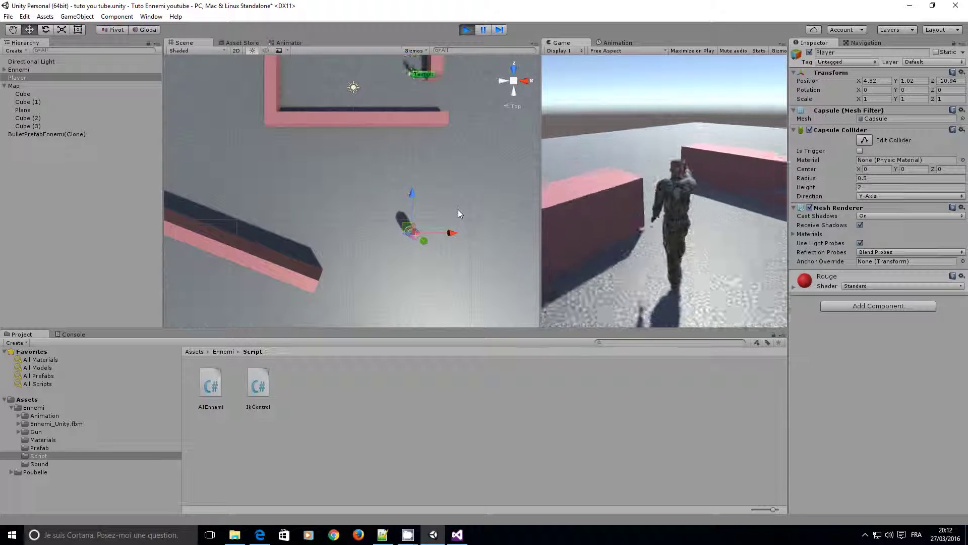
left_click(467, 29)
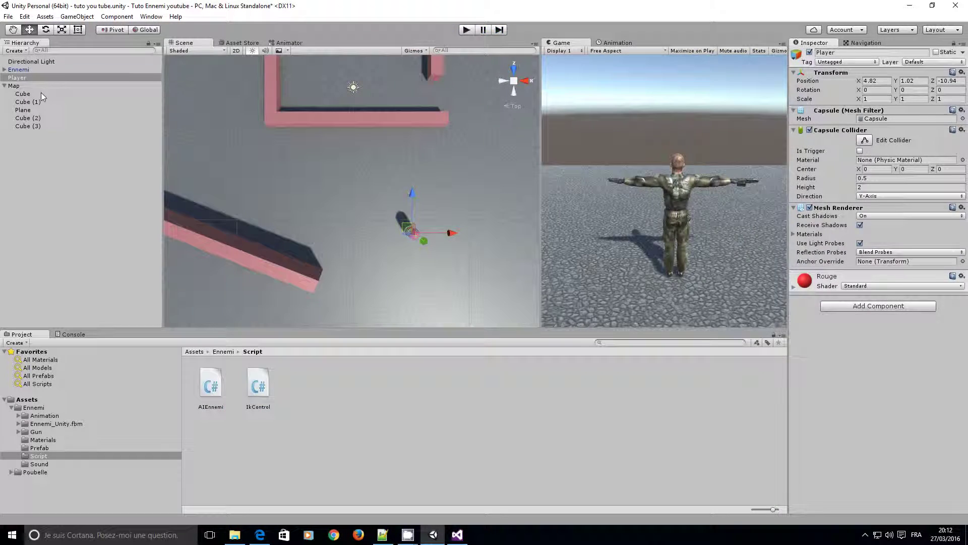
left_click(25, 69)
scroll(864, 484, "down", 5)
scroll(864, 484, "down", 1)
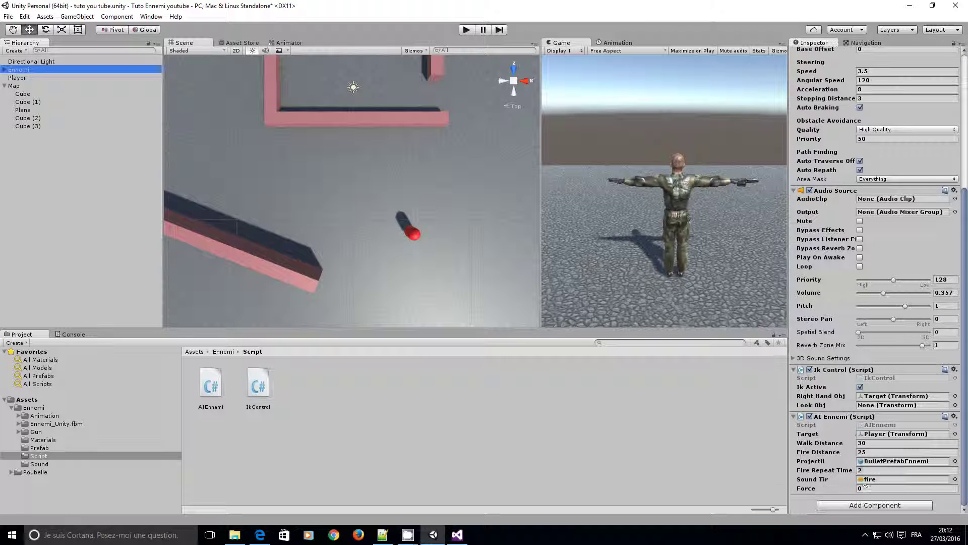
left_click(866, 488)
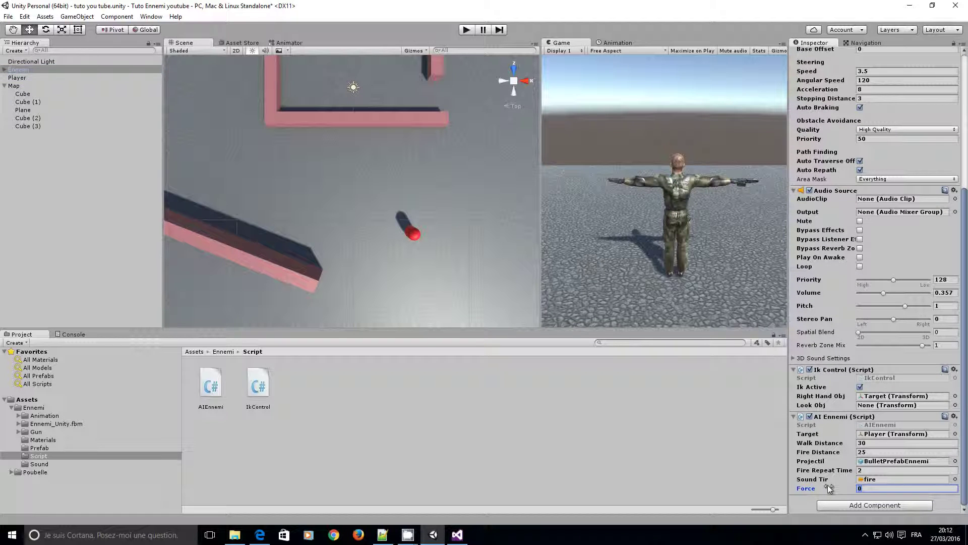
type("10")
- Play-test, dragging the Player toward the upper-left of the map to draw the enemy's bullets
left_click(467, 30)
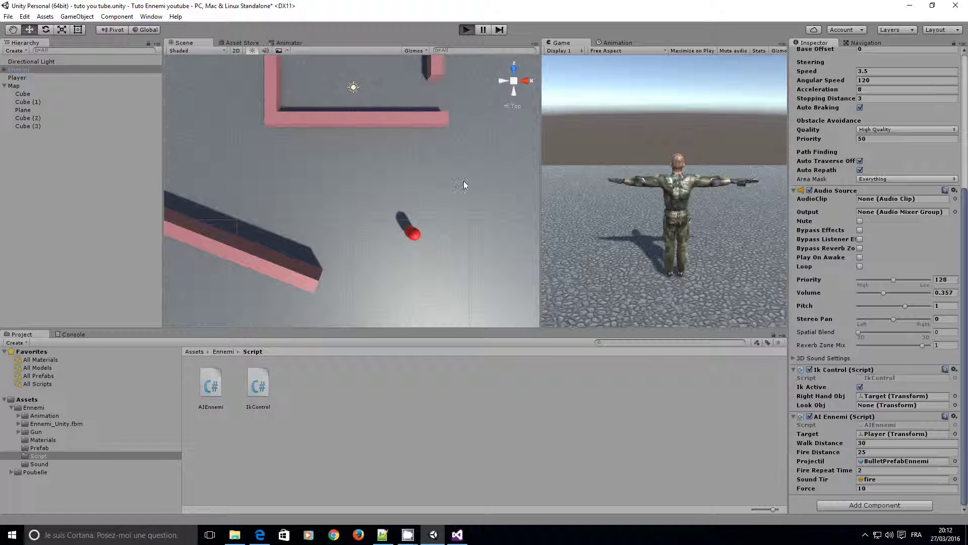
left_click(416, 234)
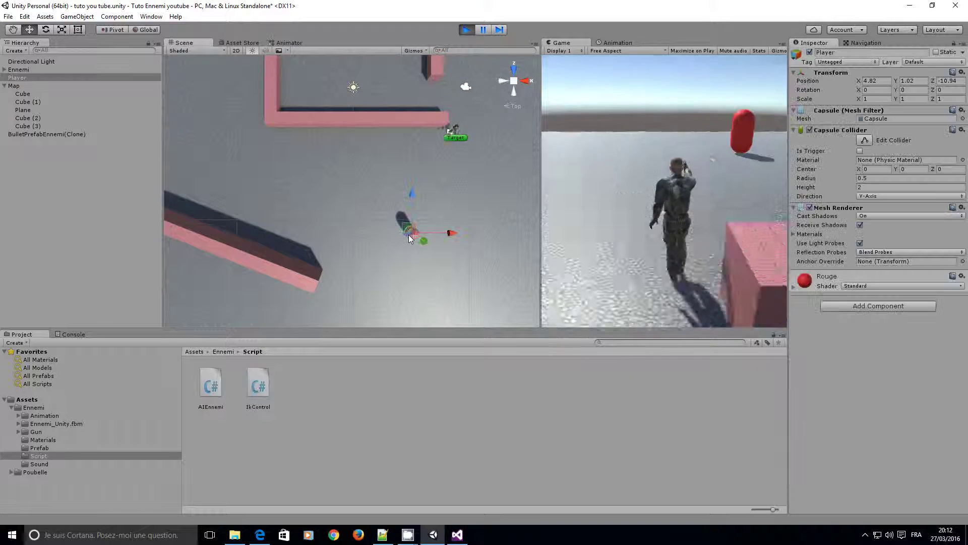
mouse_move(410, 232)
left_mouse_down()
mouse_move(338, 194)
mouse_move(219, 286)
mouse_move(328, 81)
left_mouse_up()
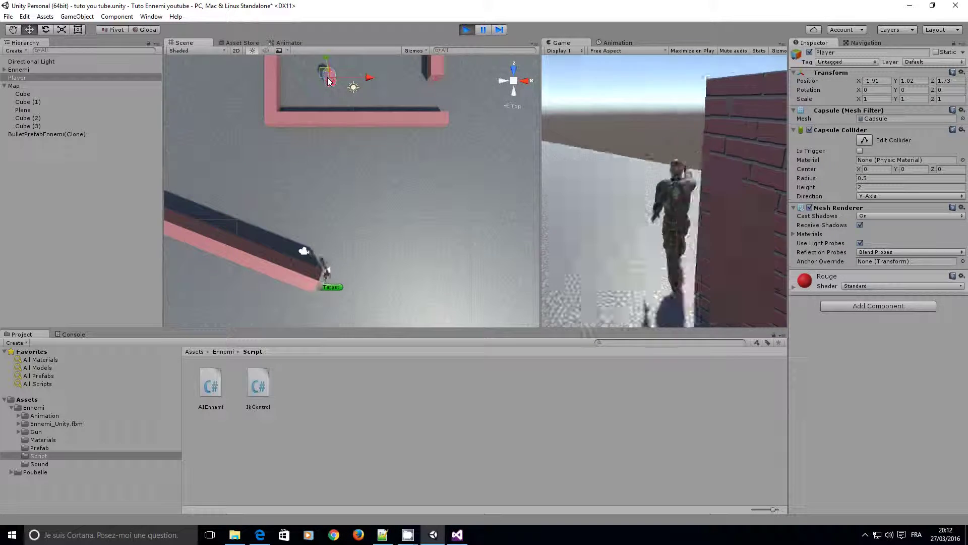
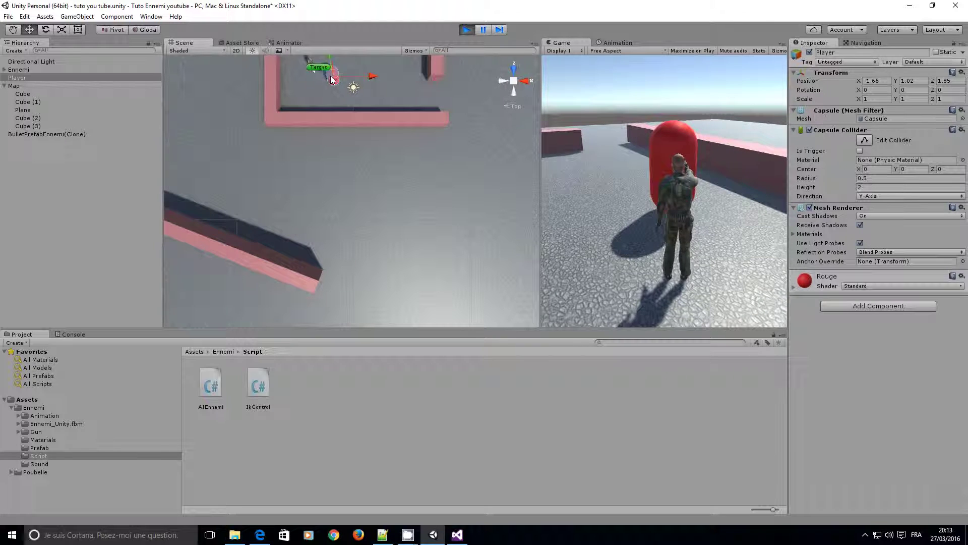
- Stop Play mode so the scene returns to editing without the bullet clones
left_click(467, 29)
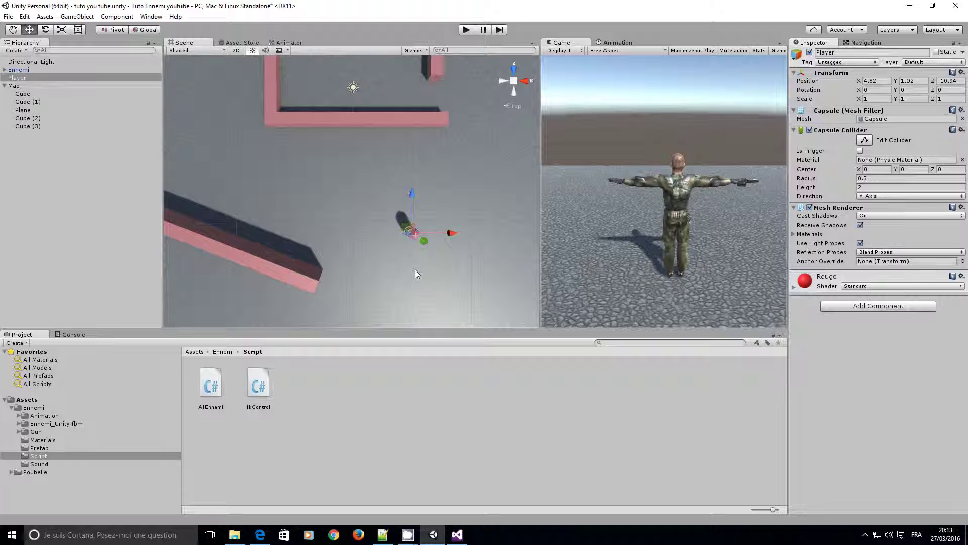
- Add a '// Rotation' comment with blank lines at the top of Update() in AIEnnemi.cs
key("alt+Tab")
scroll(407, 238, "up", 1)
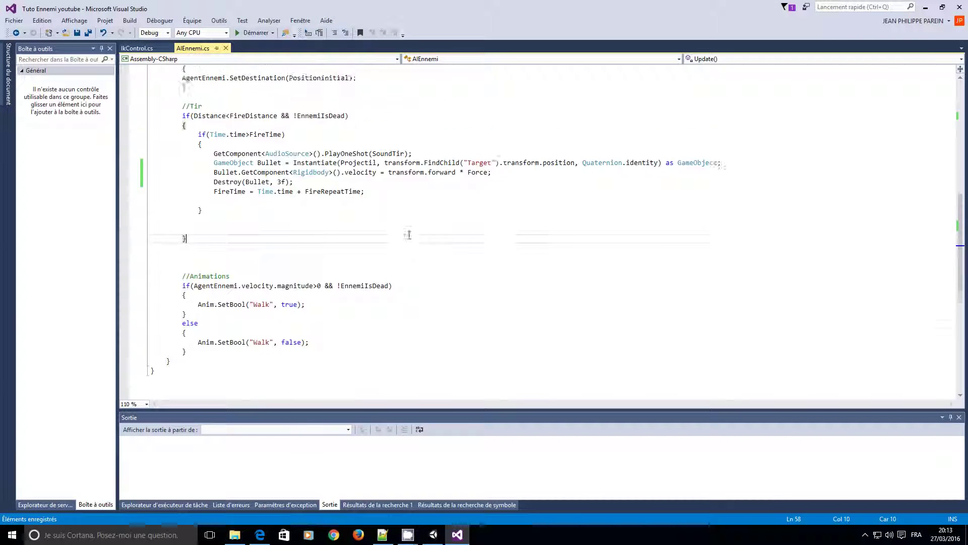
scroll(407, 239, "up", 3)
scroll(407, 239, "up", 3)
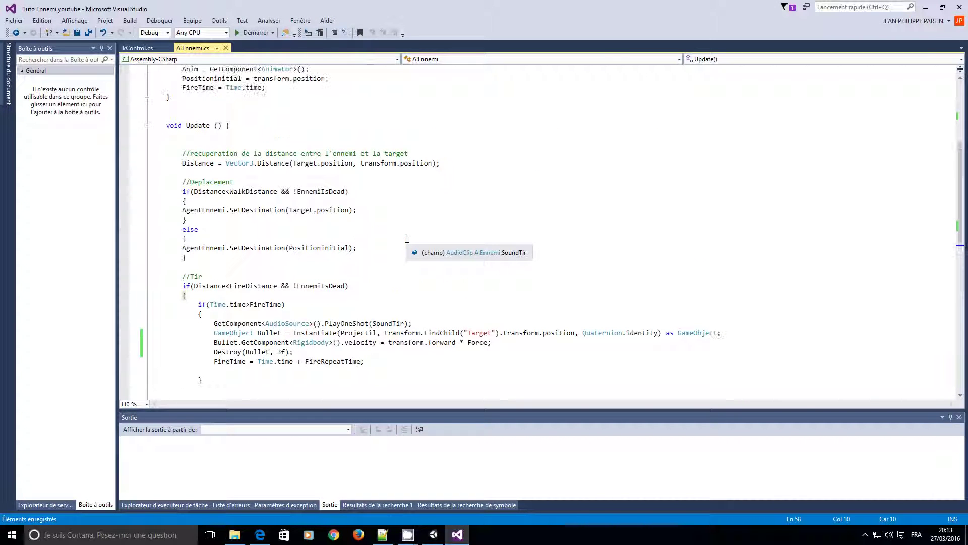
scroll(407, 238, "up", 1)
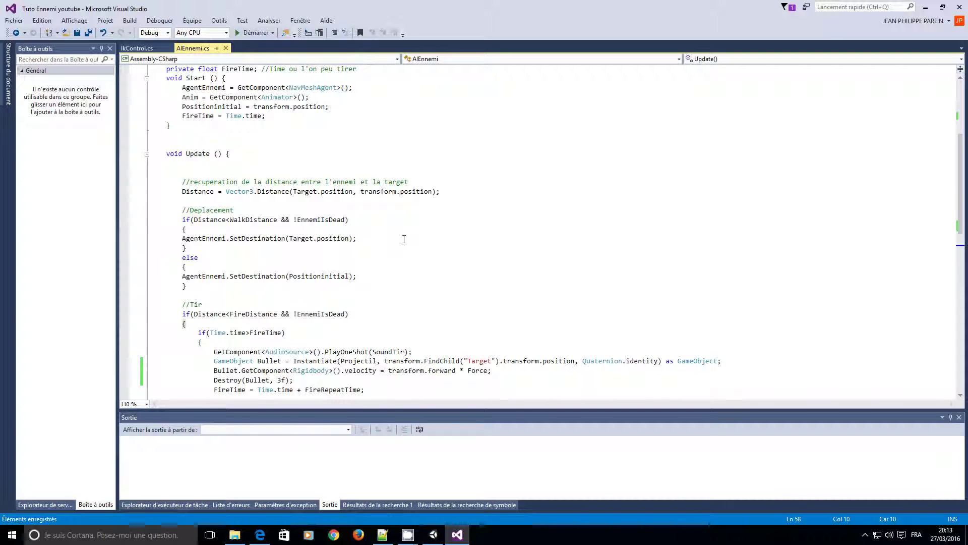
scroll(393, 239, "up", 1)
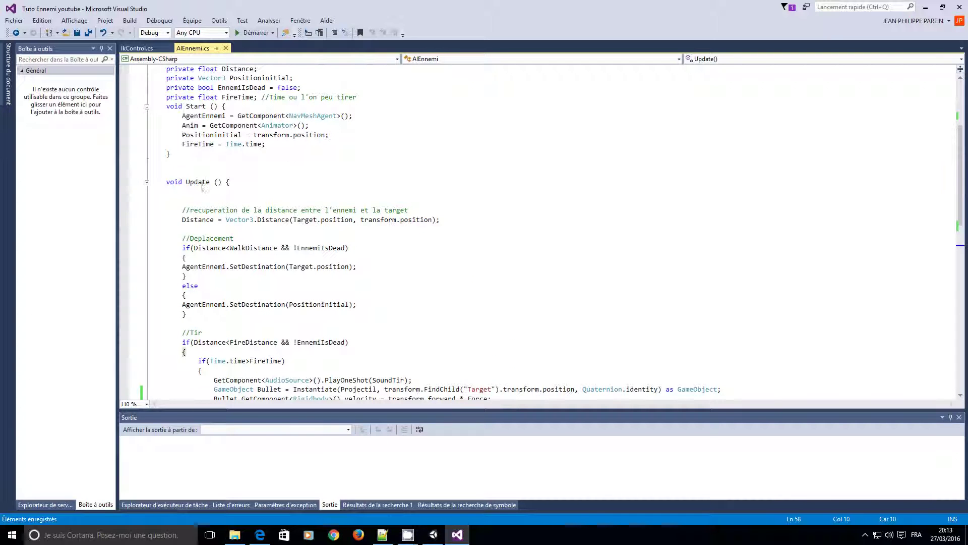
left_click(212, 197)
type("// Rotation")
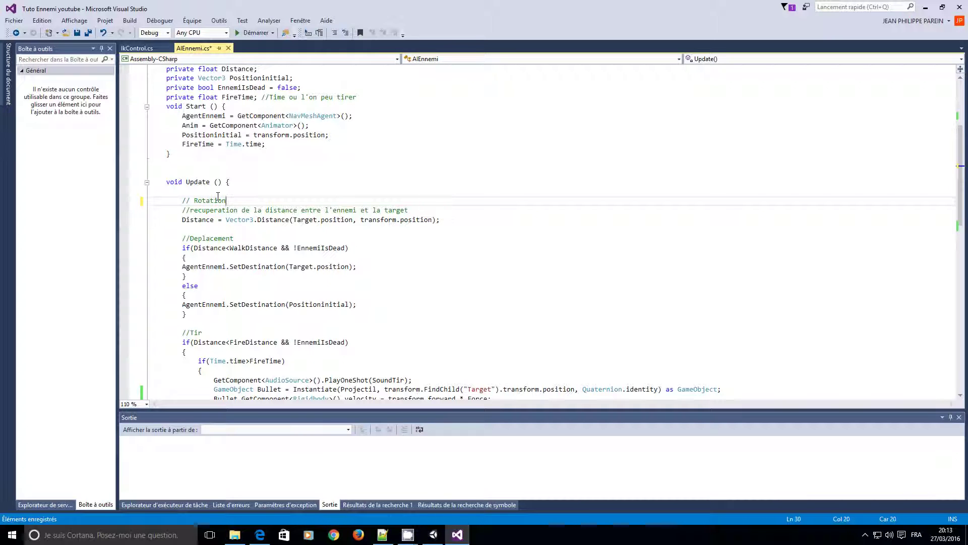
key("Return")
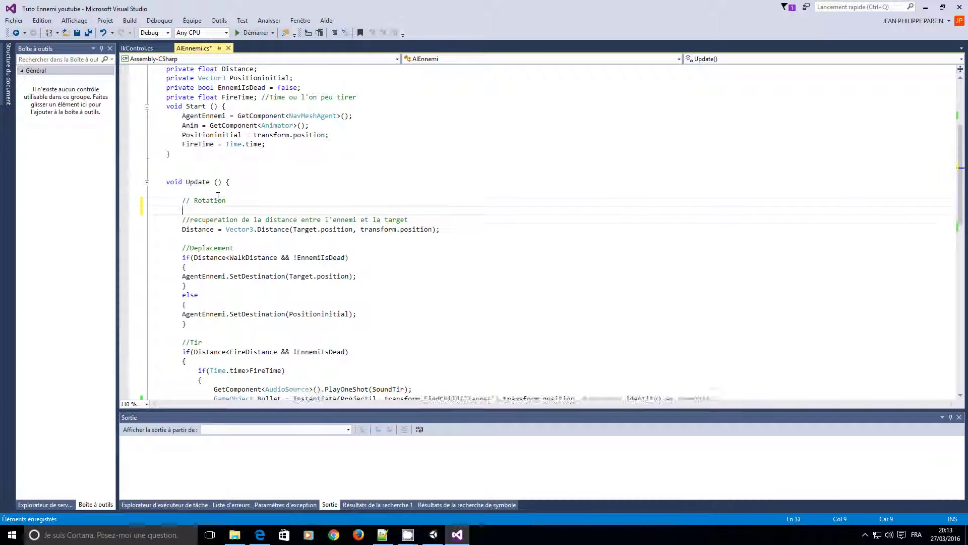
key("Return")
key("Up")
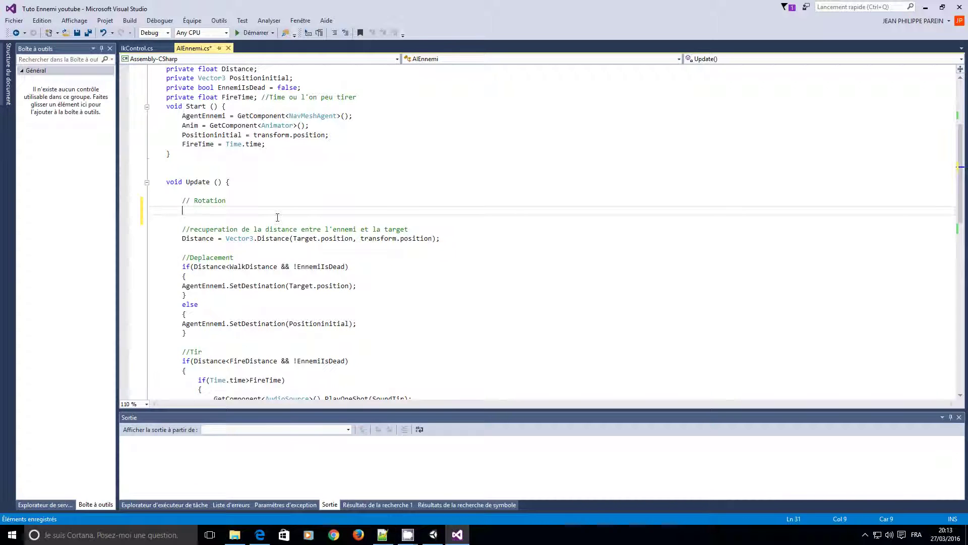
- Begin the line transform.rotation = Quaternion.Slerp( under the comment
type("transform")
type(".rota")
key("Tab")
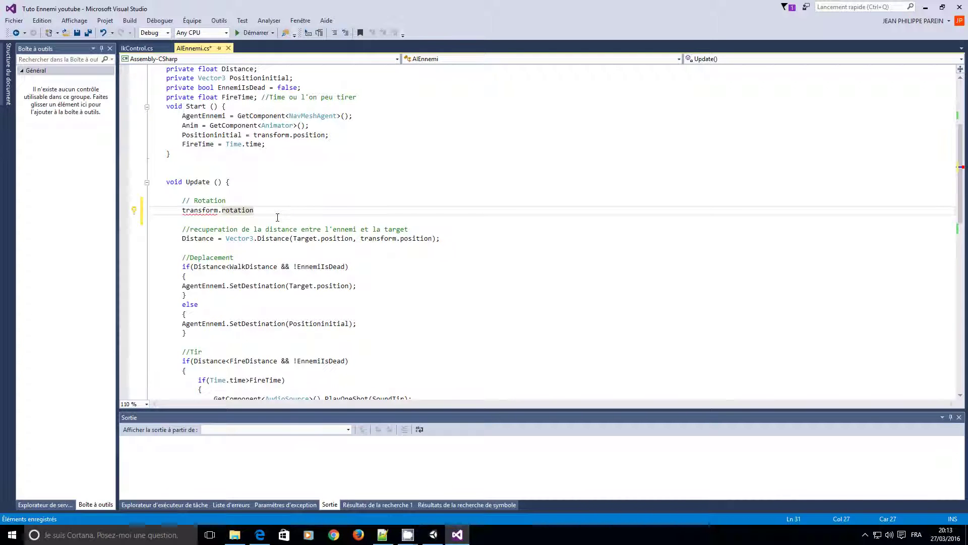
type(" = Qu")
key("Down")
key("Tab")
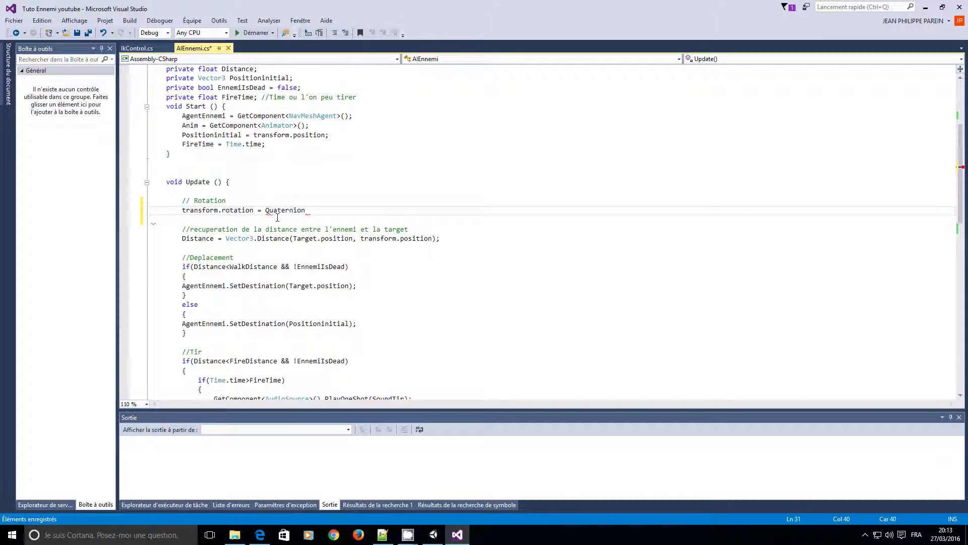
type(".Sl")
key("Tab")
type("(")
- Enter transform.rotation as the first Slerp argument and start Quaternion.LookRotation( as the second
type("tra")
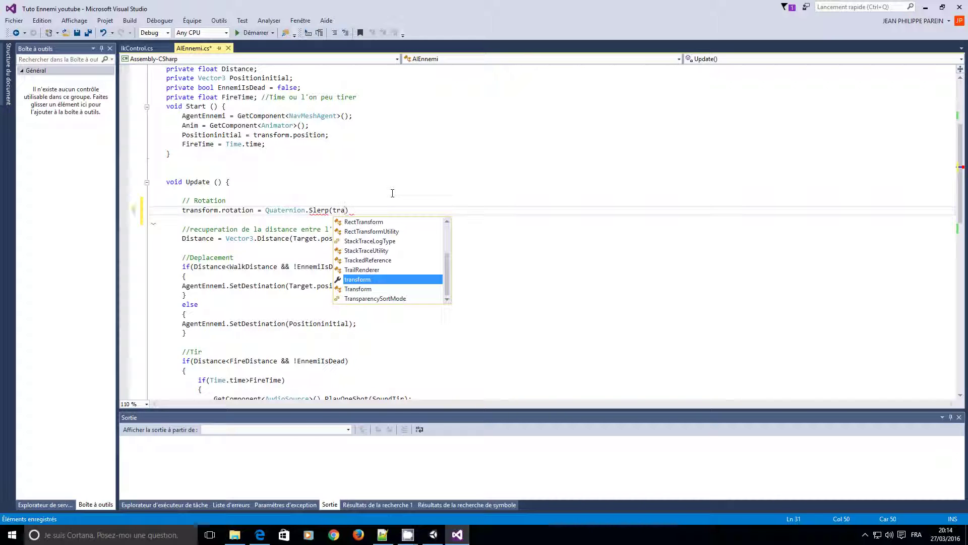
key("Tab")
type("rot")
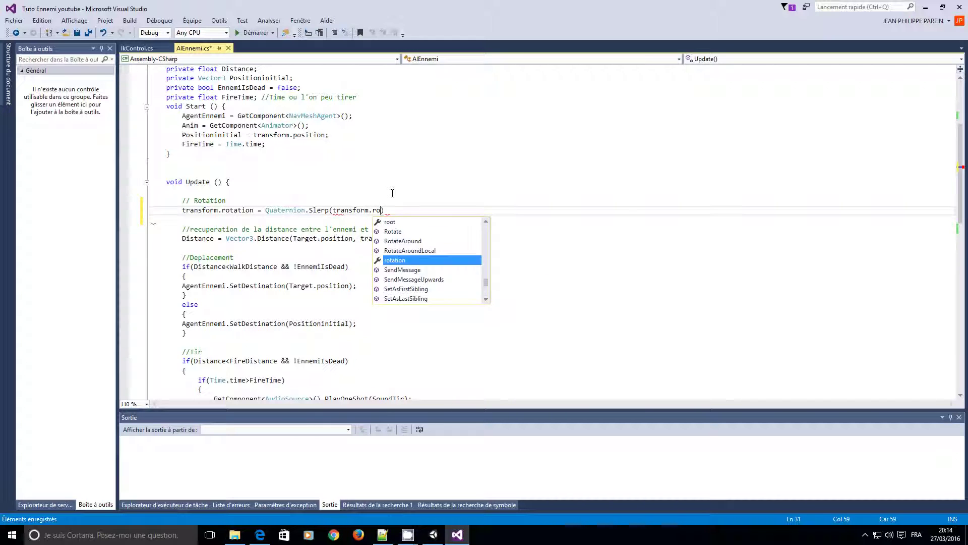
key("Tab")
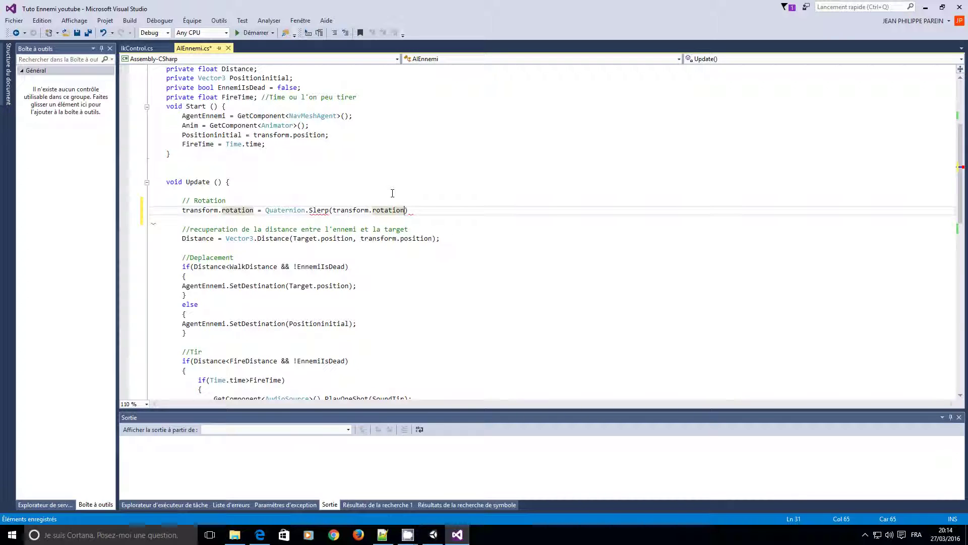
type(",")
type("Qua")
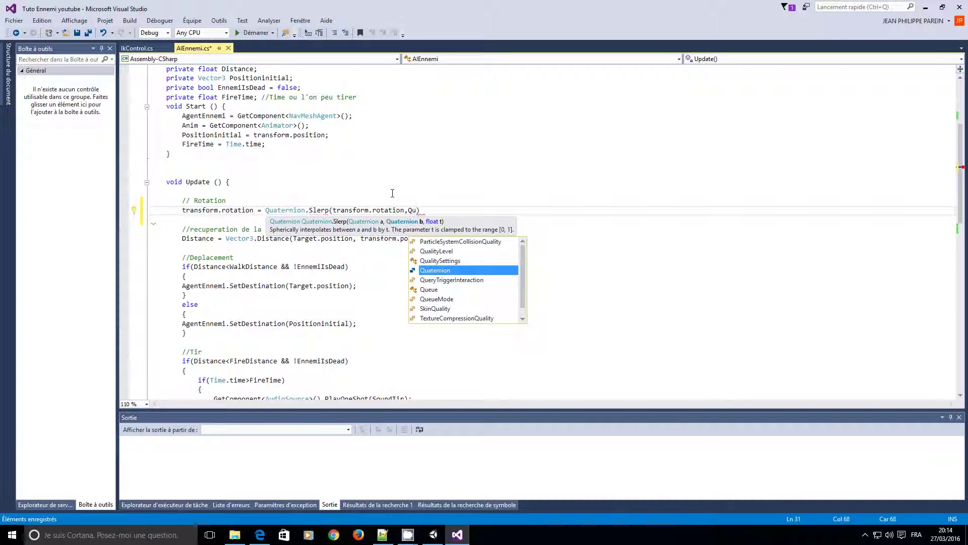
key("Tab")
type(".")
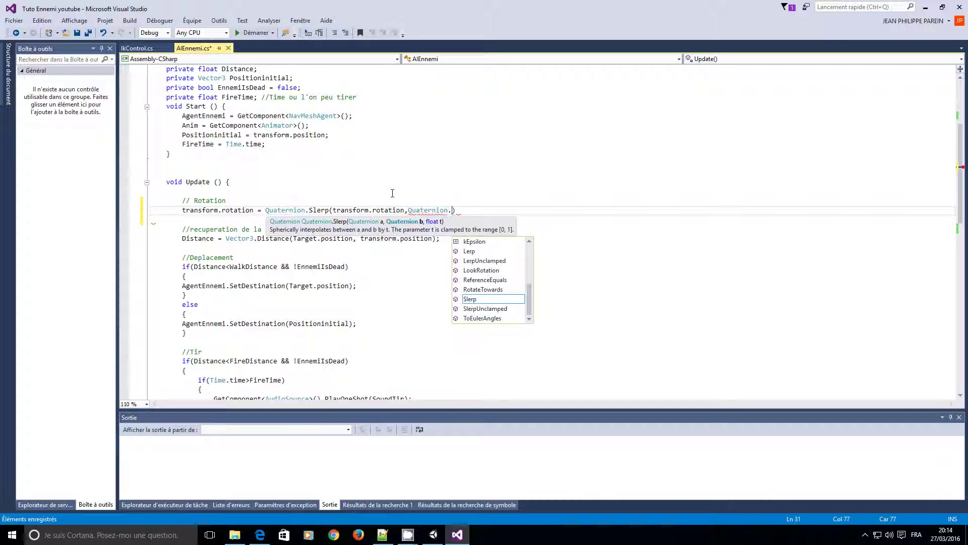
type("loo")
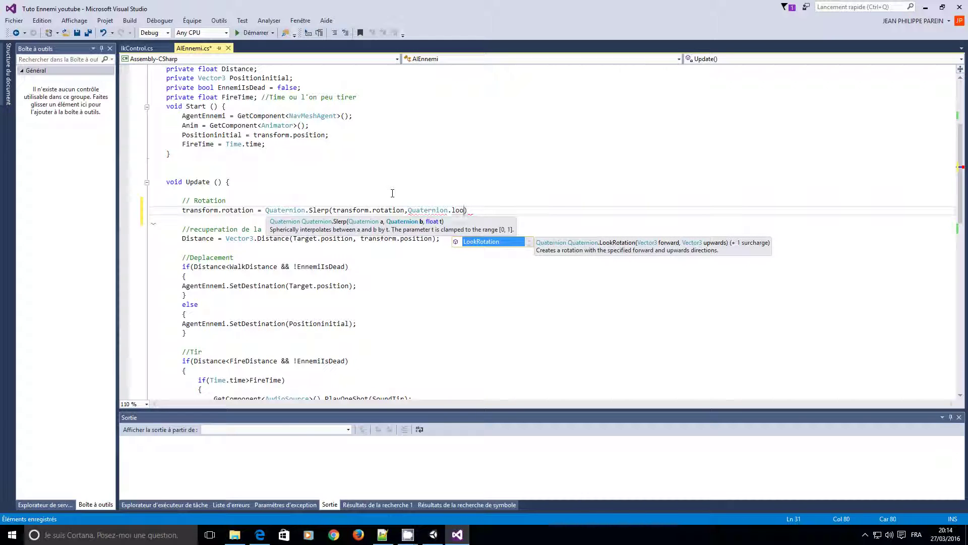
key("Tab")
type("(")
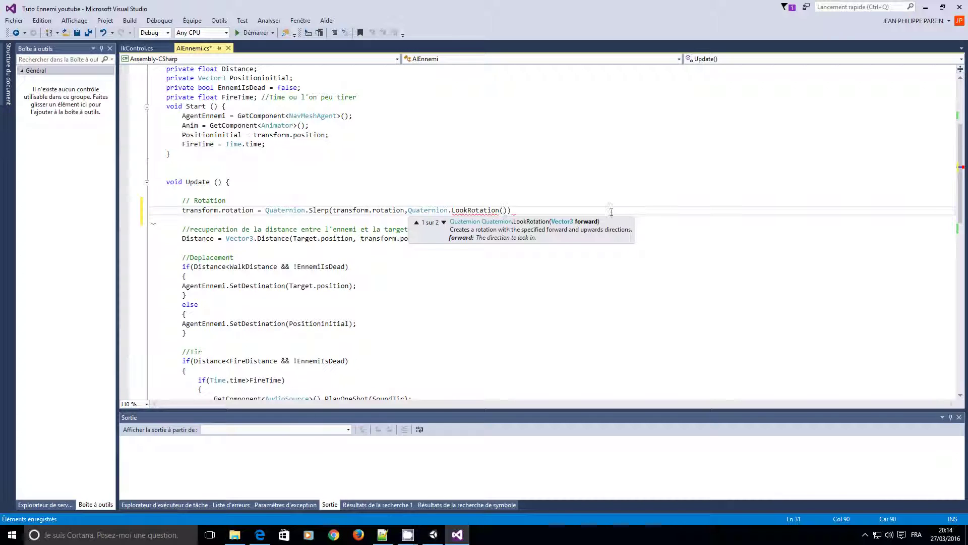
- Fill LookRotation with Target.position - transform.position
type("tr")
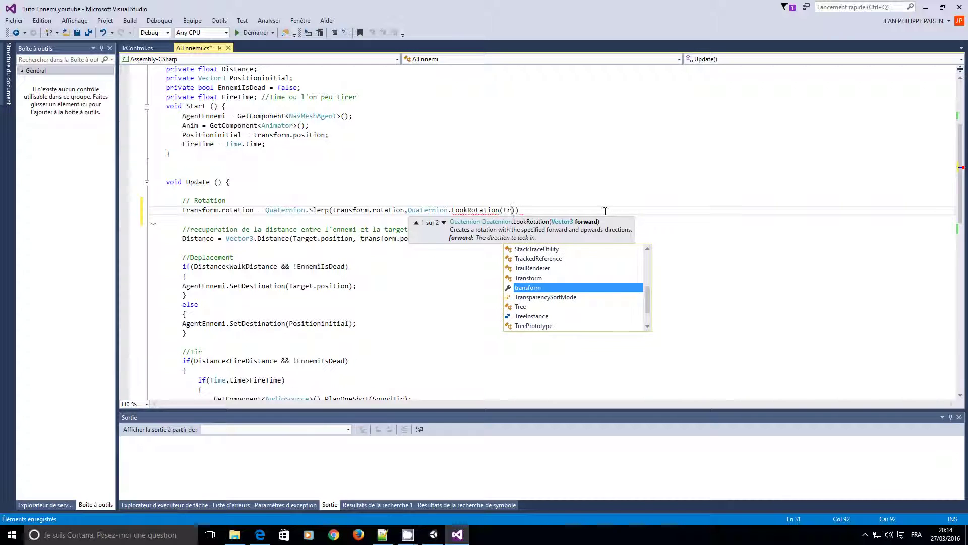
key("BackSpace")
type("ar")
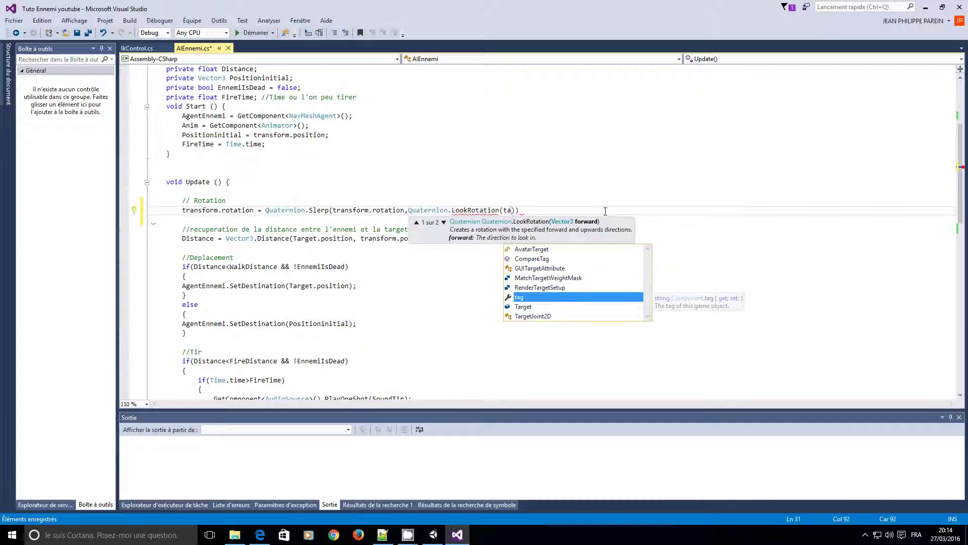
key("Tab")
type(".po")
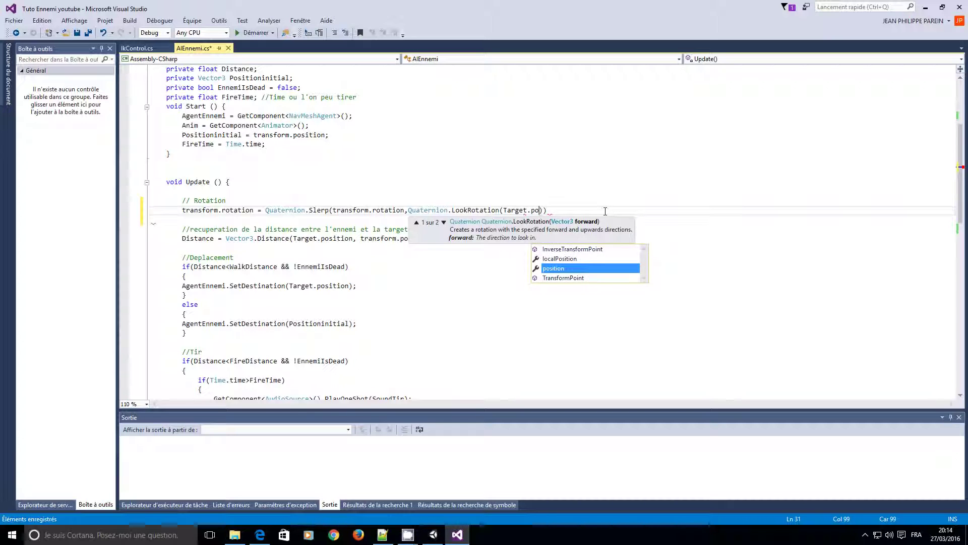
key("Tab")
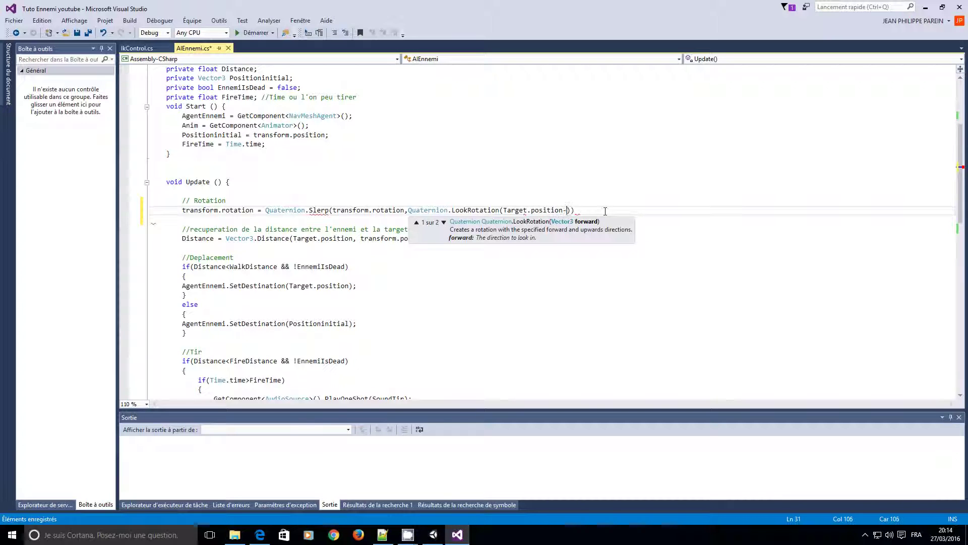
type("-tra")
key("Escape")
type("nsform")
type(".position")
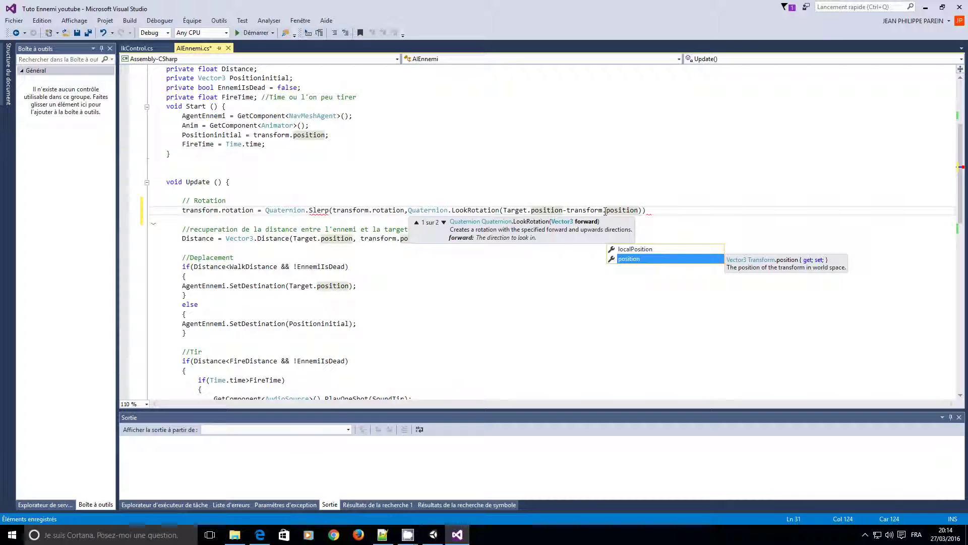
type(")")
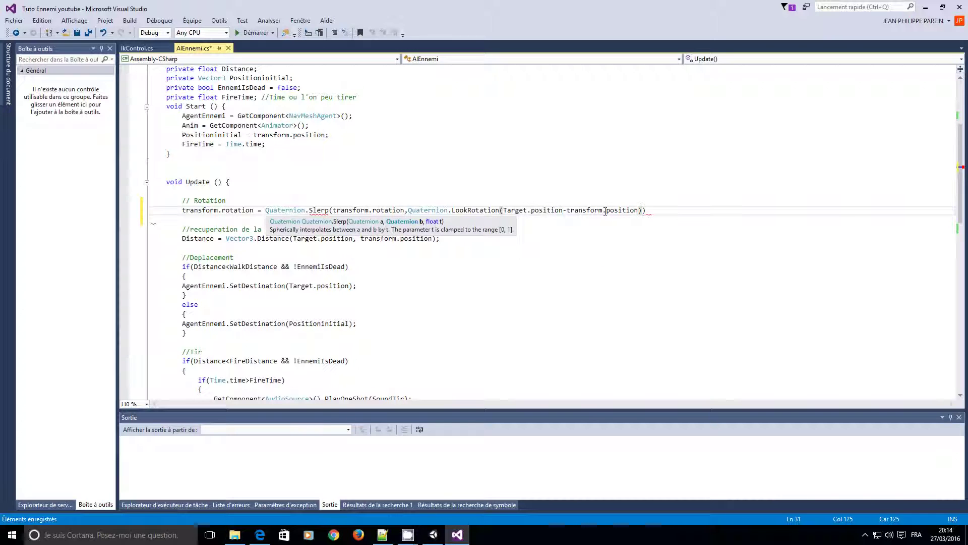
type(",3*")
- Finish the Slerp call with Time.deltaTime as the speed and close it with a semicolon
type("Time")
key("Tab")
type(".delta")
key("Tab")
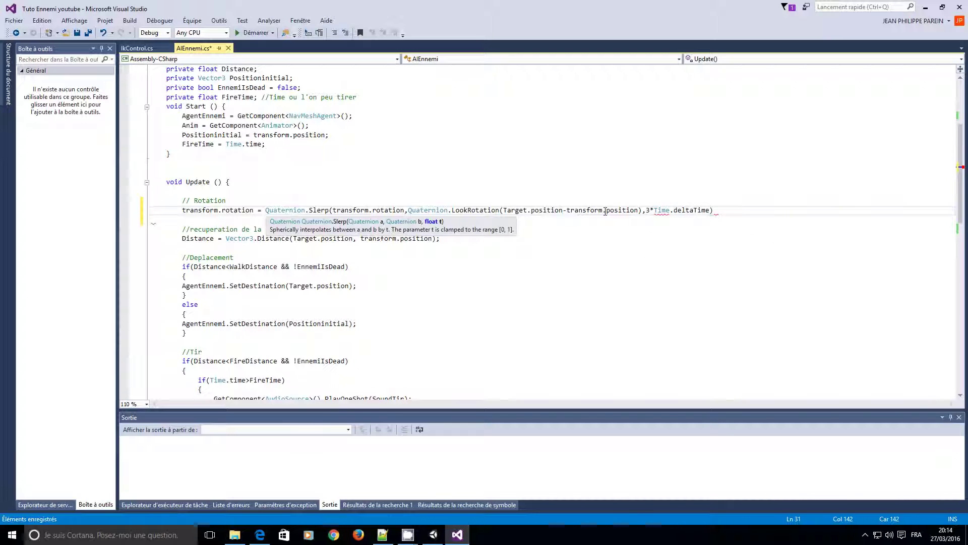
type(";")
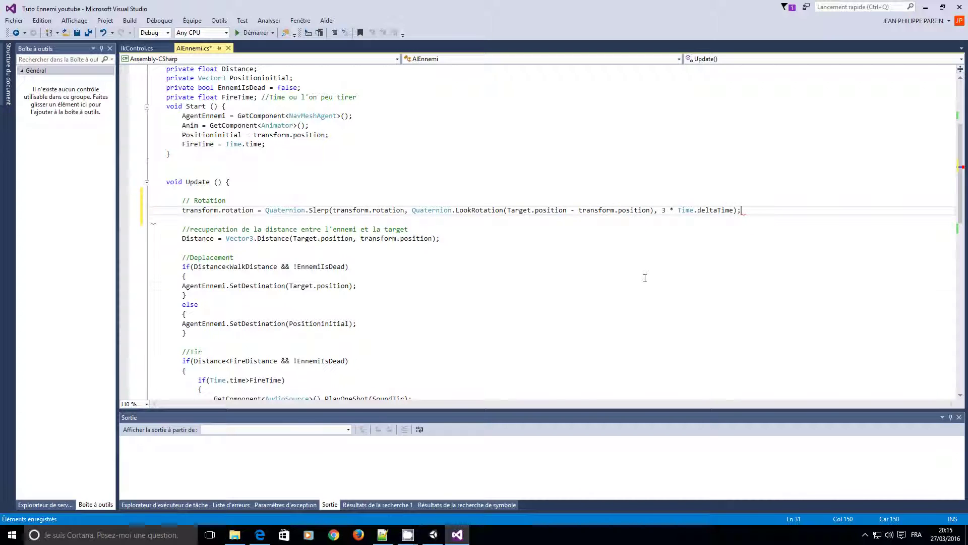
left_click(600, 286)
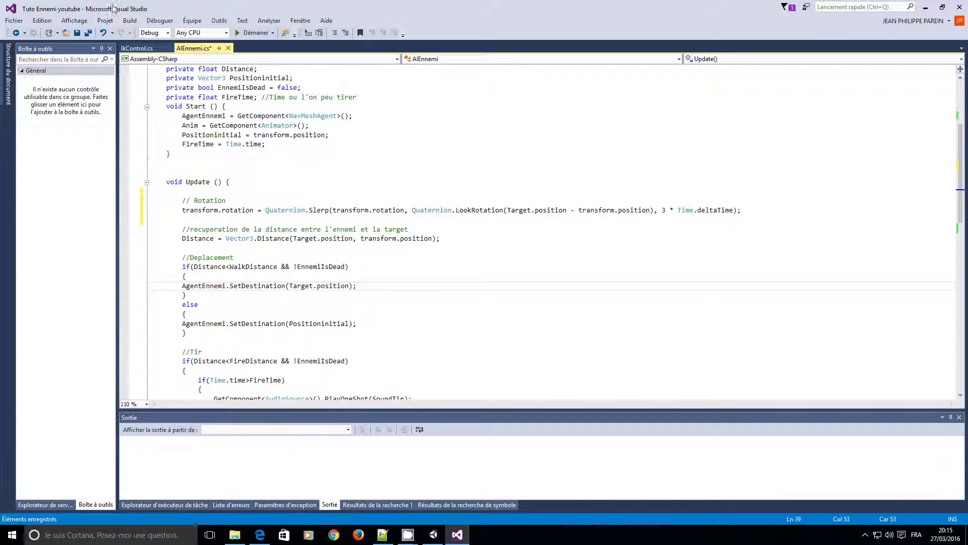
- Save AIEnnemi.cs and move the Player capsule farther down the map in Unity
left_click(78, 33)
left_click(926, 7)
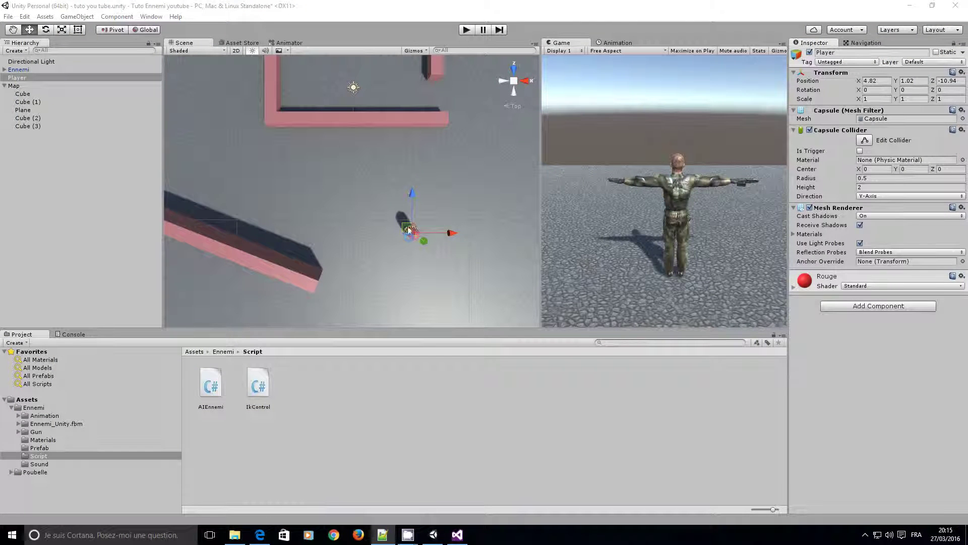
left_click(410, 280)
left_click(412, 232)
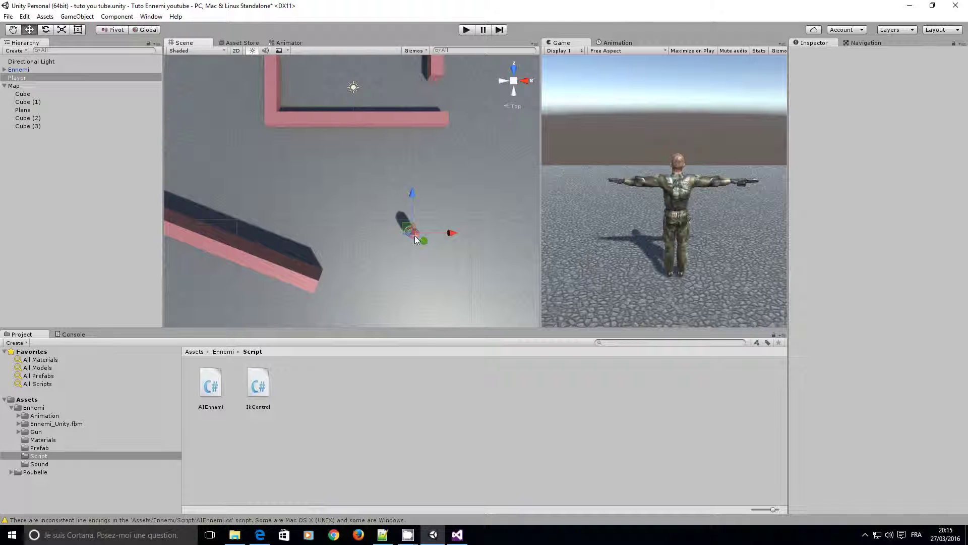
left_click_drag(413, 194, 412, 286)
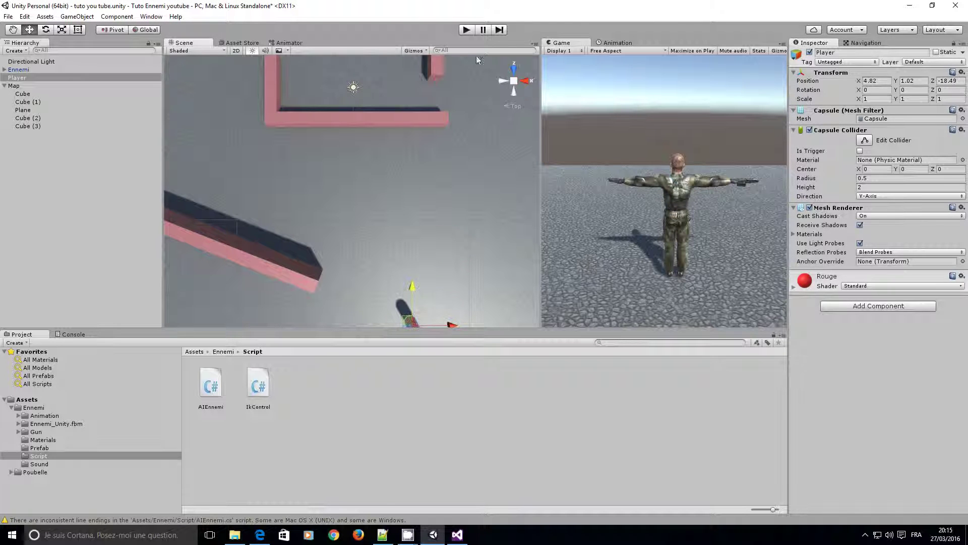
- Start and stop a quick run, then push the Player still farther down the map
left_click(465, 31)
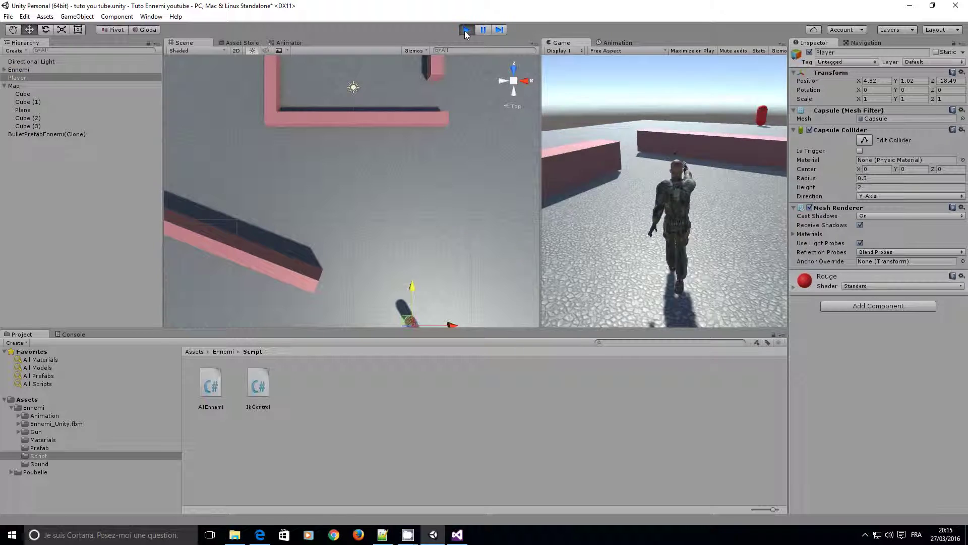
left_click(465, 32)
scroll(375, 238, "down", 2)
scroll(375, 239, "down", 3)
left_click_drag(375, 238, 375, 296)
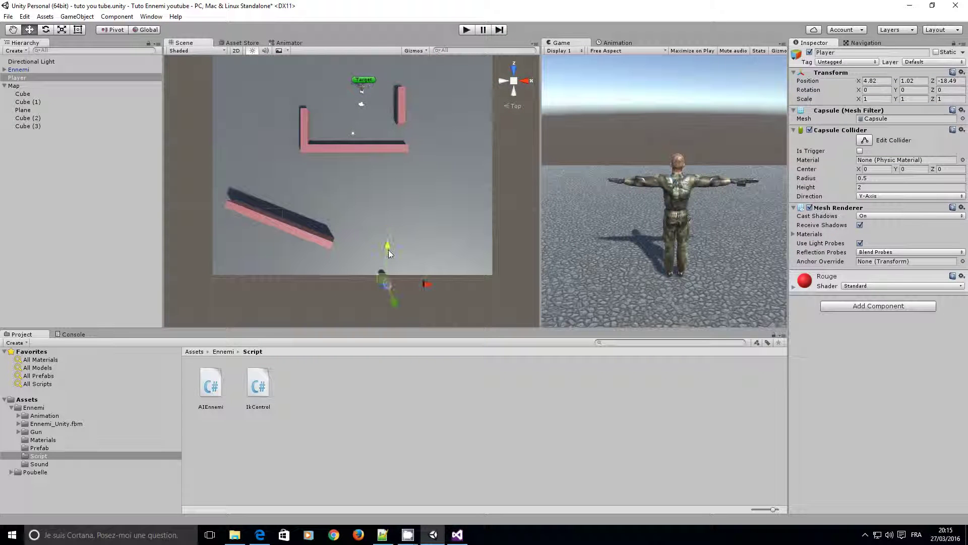
- Playtest, dragging the Player right and left so the enemy turns, chases and fires
left_click(465, 30)
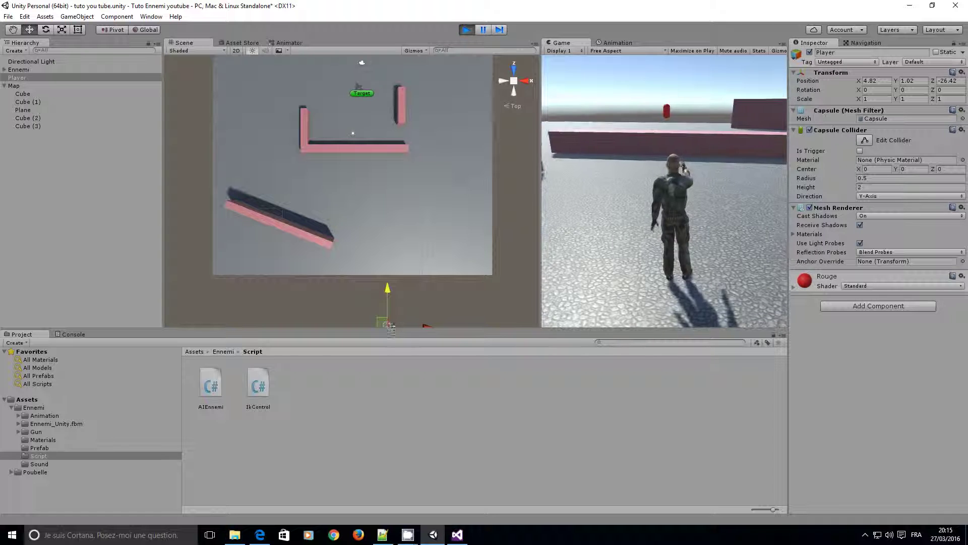
mouse_move(275, 328)
left_mouse_down()
mouse_move(444, 324)
mouse_move(387, 330)
left_mouse_up()
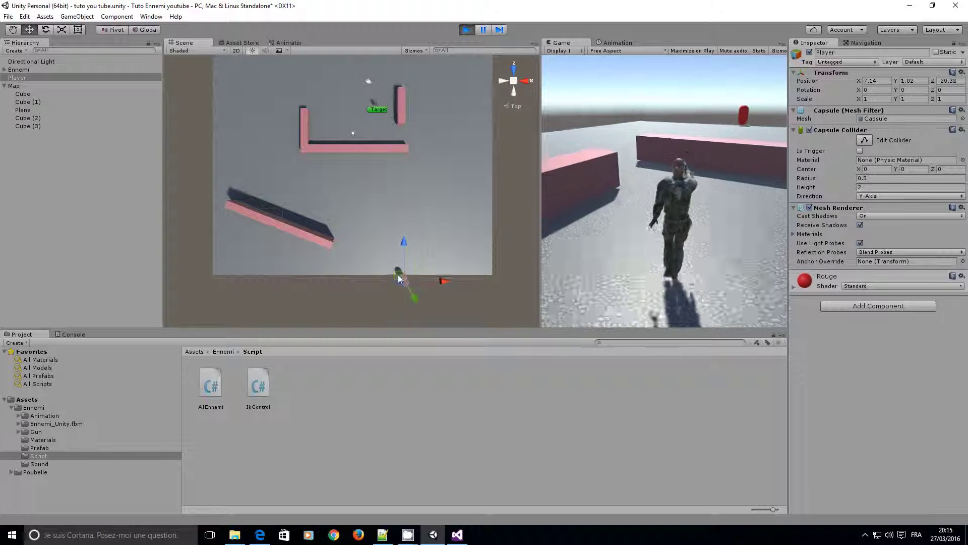
left_click_drag(367, 247, 356, 247)
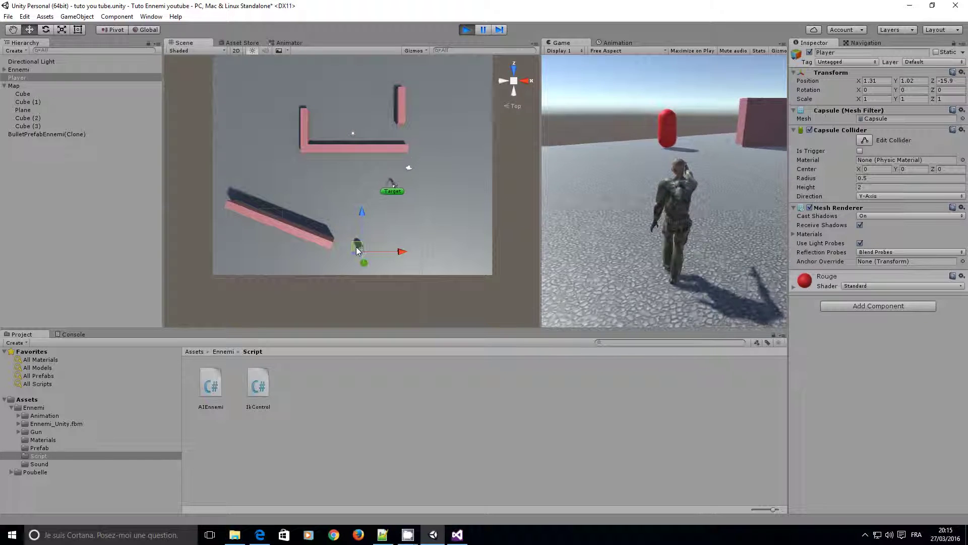
mouse_move(356, 249)
left_mouse_down()
mouse_move(373, 255)
mouse_move(296, 246)
left_mouse_up()
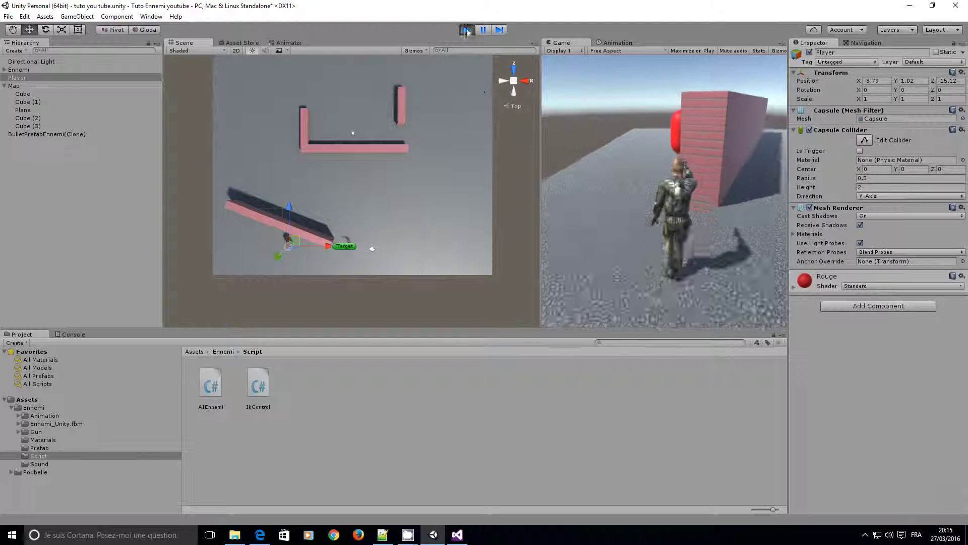
key("ctrl+p")
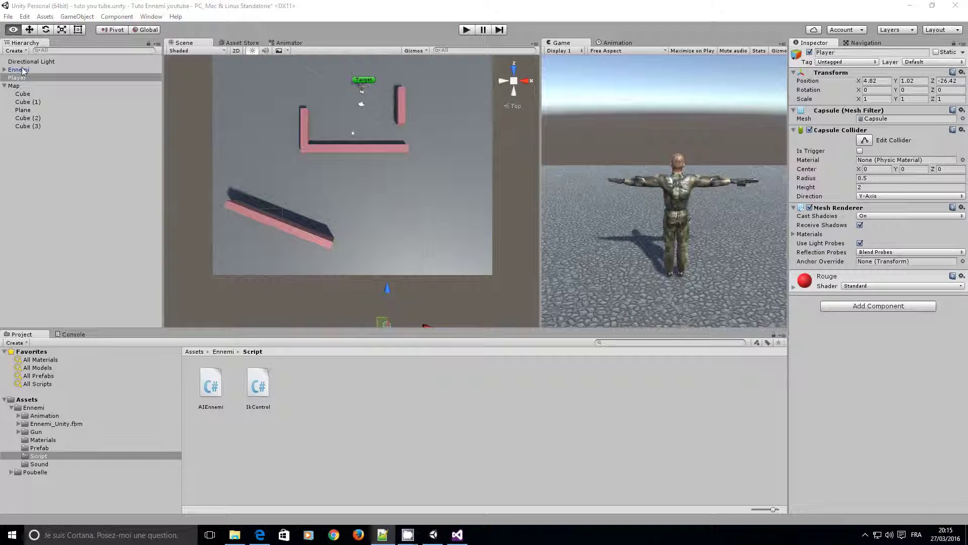
- Lower the Ennemi Audio Source volume to 0.078 and start a play test
left_click(22, 70)
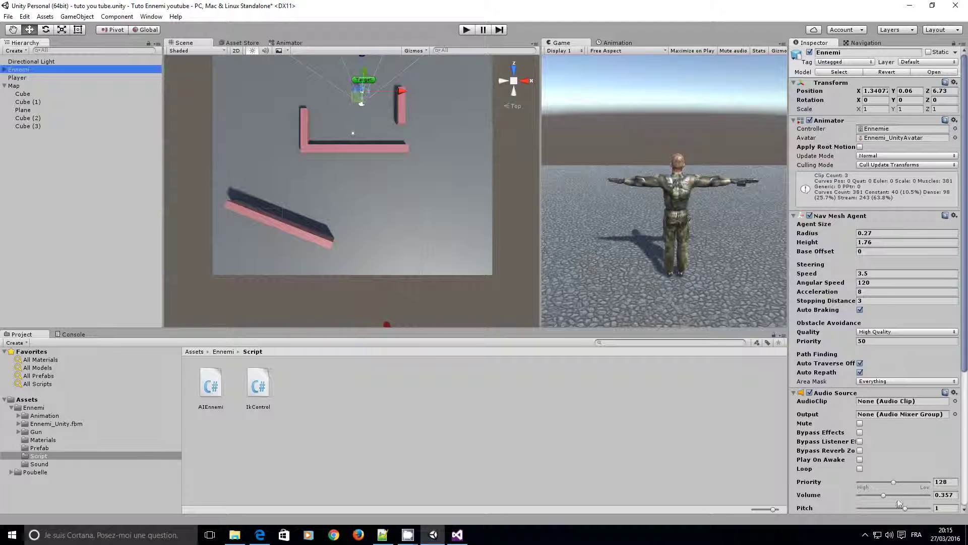
left_click_drag(884, 495, 864, 499)
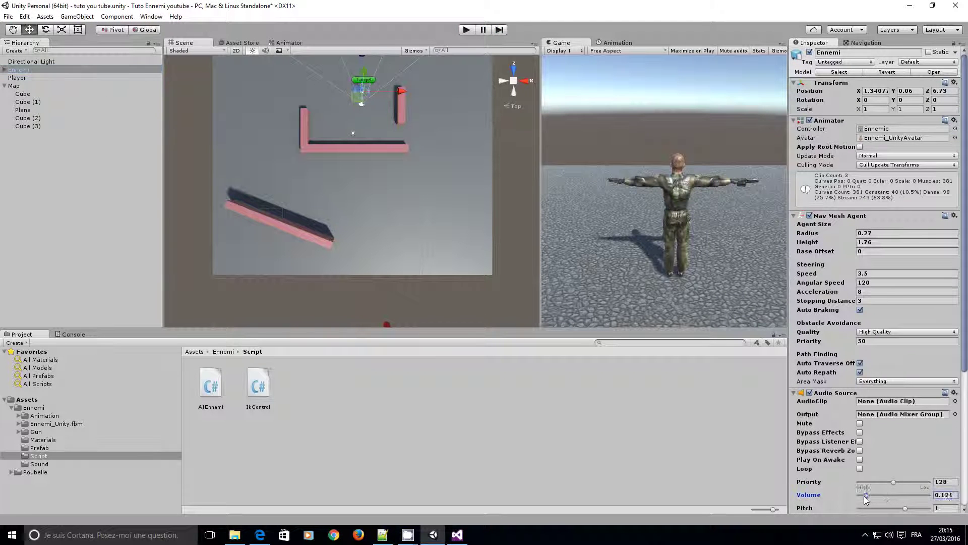
left_click(466, 30)
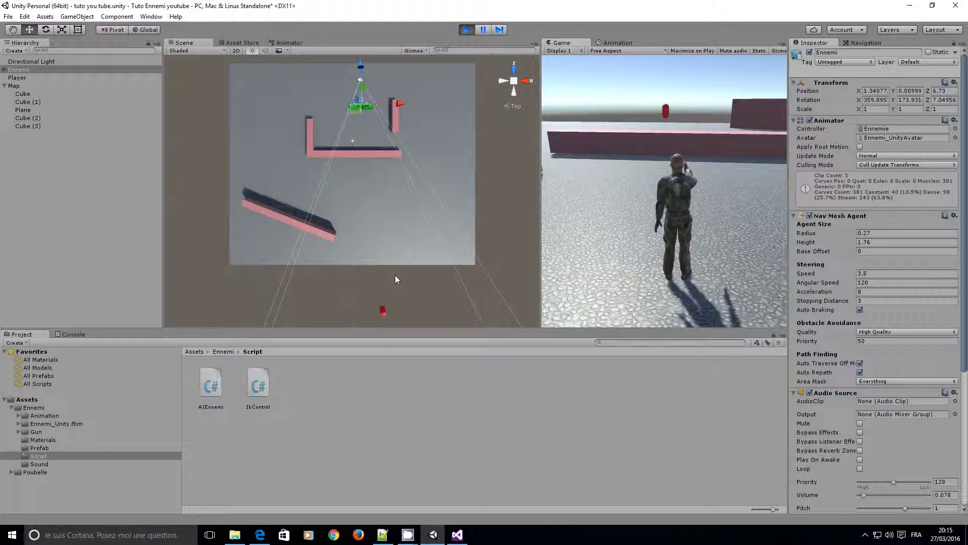
- Drag the Player around and past the enemy, then stop the game
left_click(383, 313)
left_click_drag(383, 313, 366, 227)
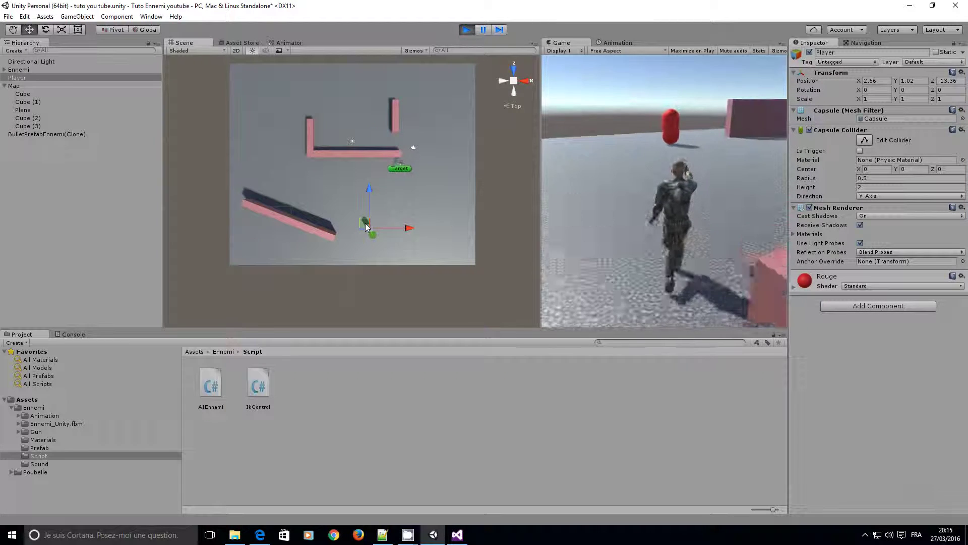
left_click_drag(366, 227, 273, 180)
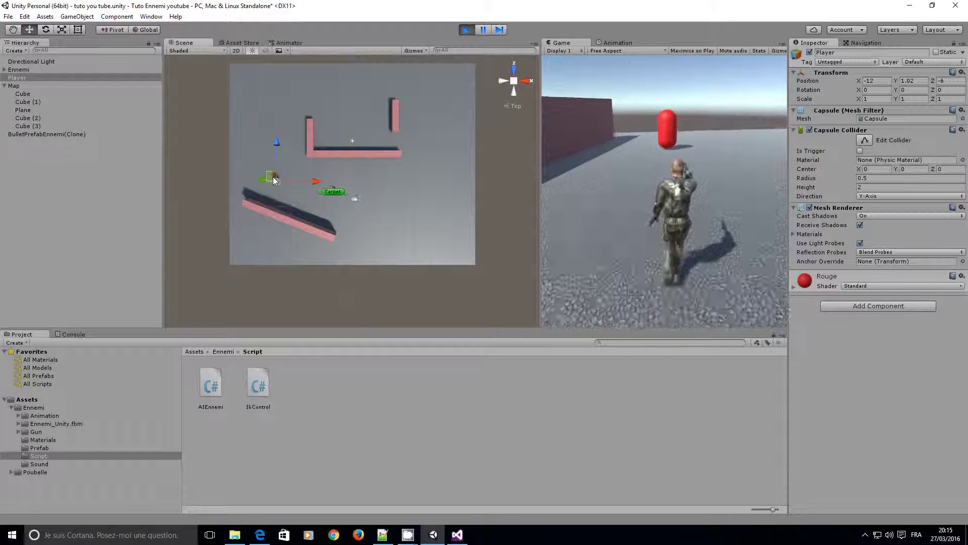
left_click_drag(274, 180, 270, 240)
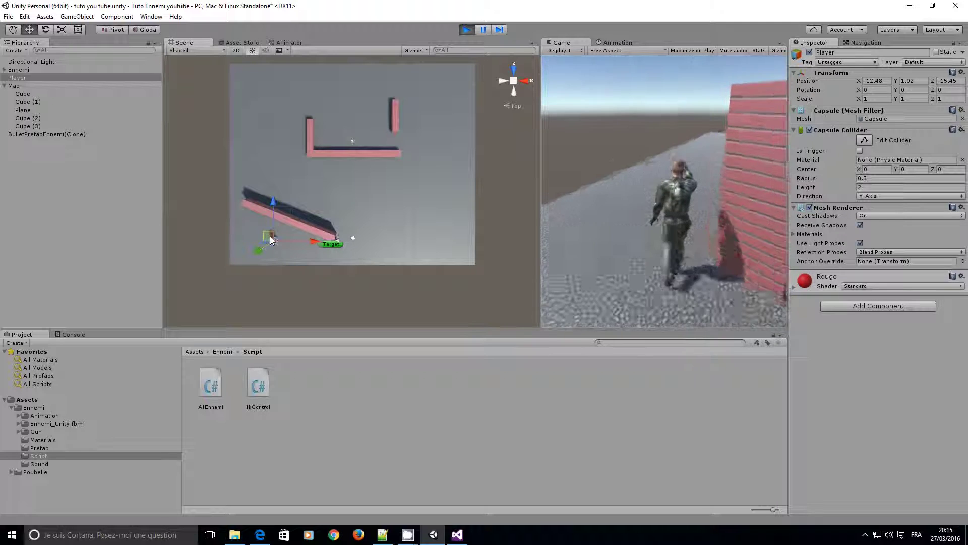
left_click_drag(270, 239, 333, 134)
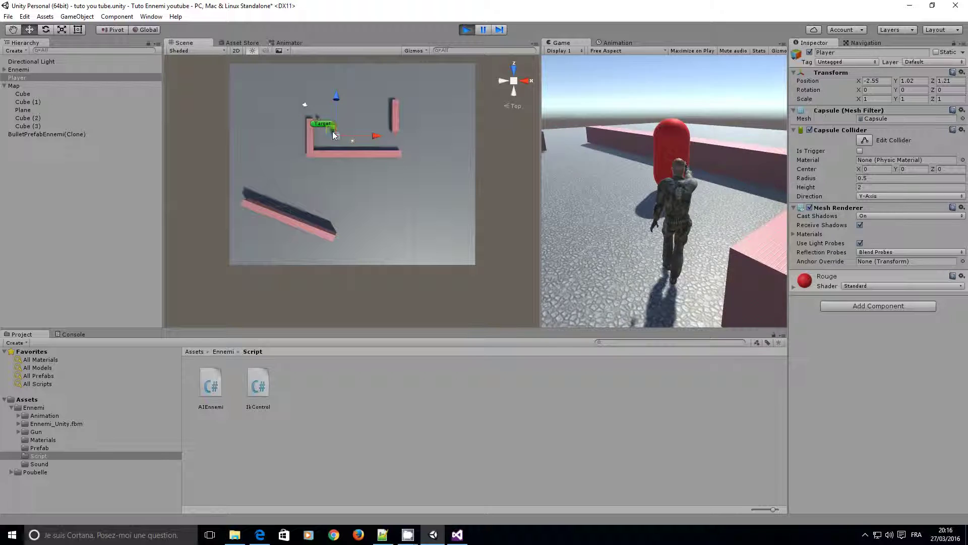
mouse_move(333, 134)
left_mouse_down()
mouse_move(306, 109)
mouse_move(316, 119)
left_mouse_up()
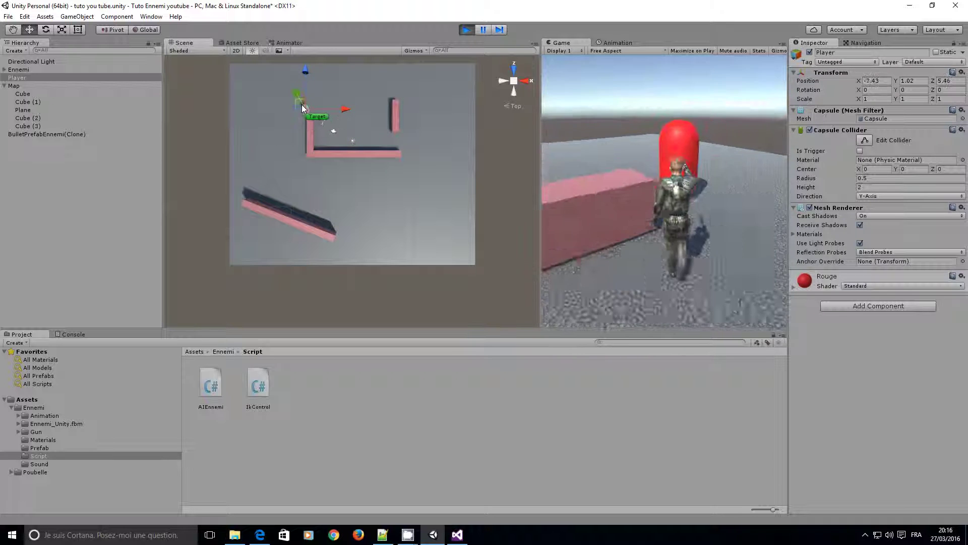
key("ctrl+p")
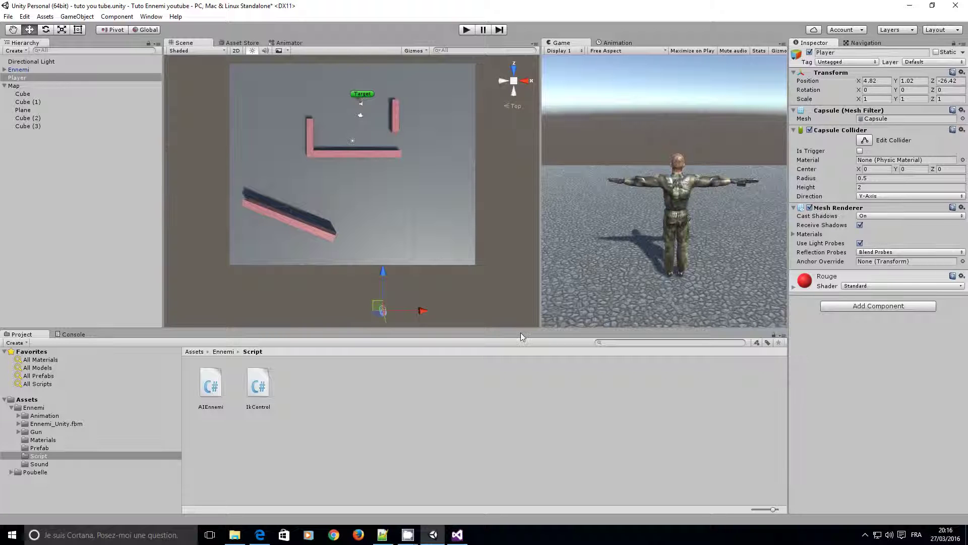
- Add the comment '//Raycast si la target est en ligne de mire' at the start of the firing block
left_click(458, 534)
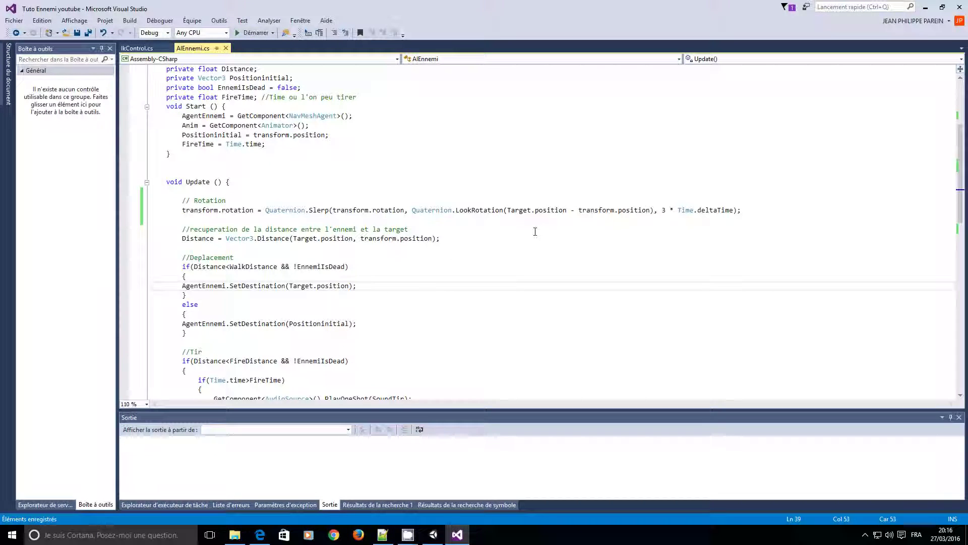
left_click(456, 277)
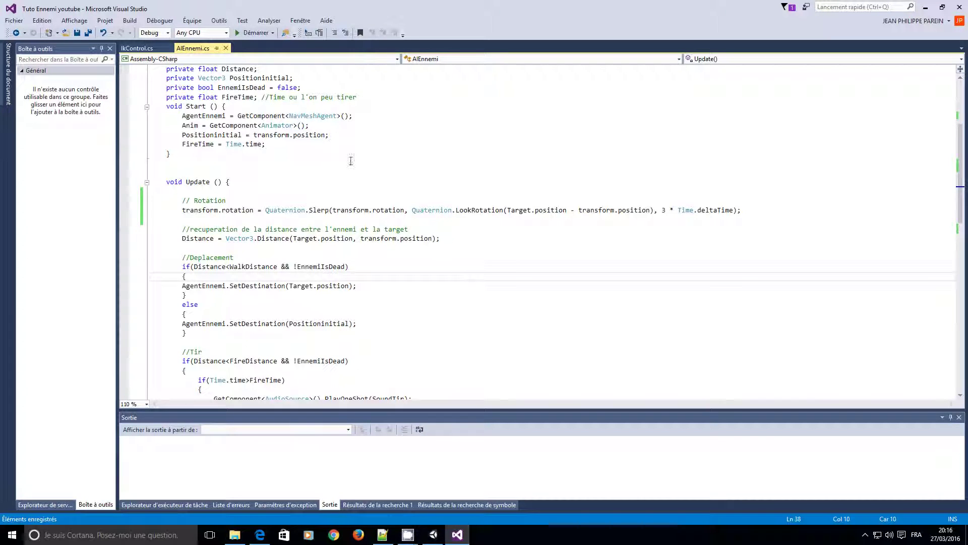
scroll(322, 350, "down", 5)
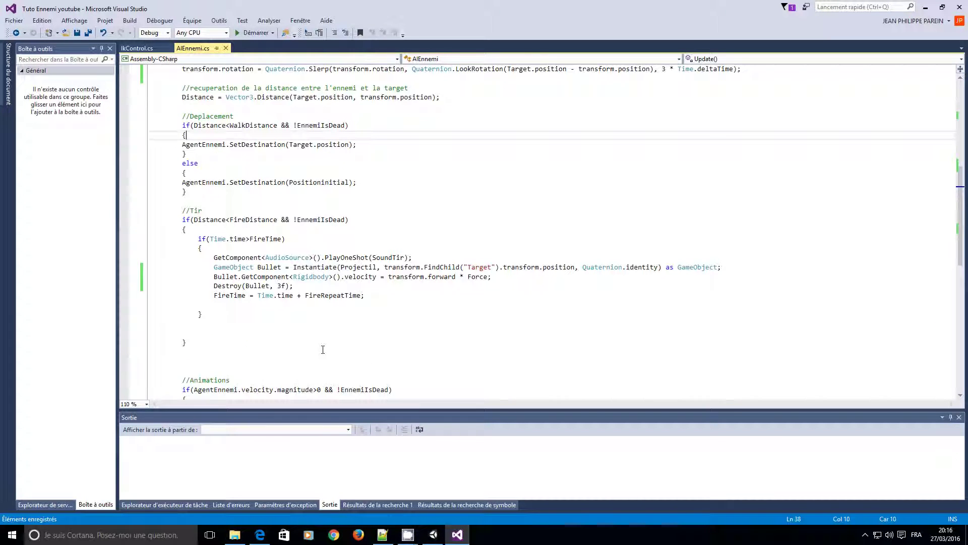
left_click(237, 249)
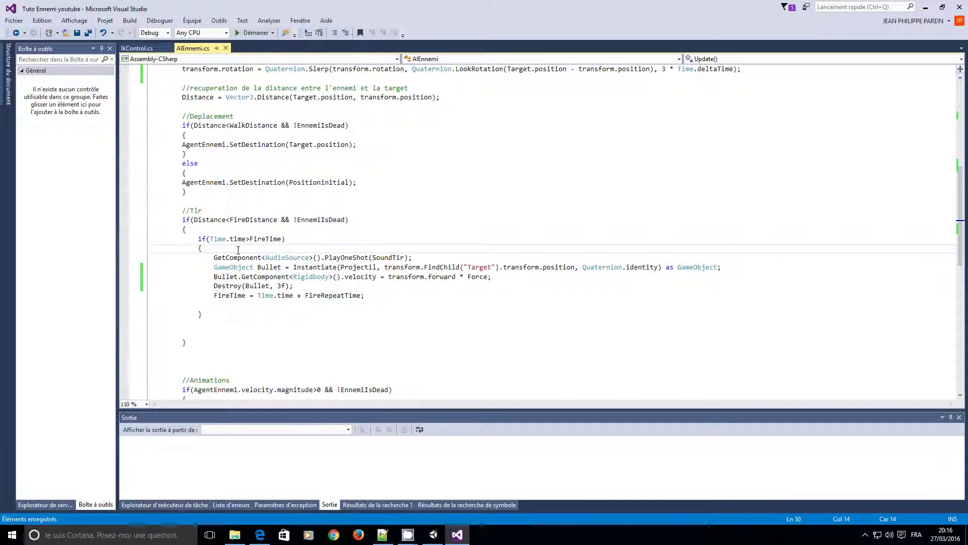
key("Return")
type("//Ray")
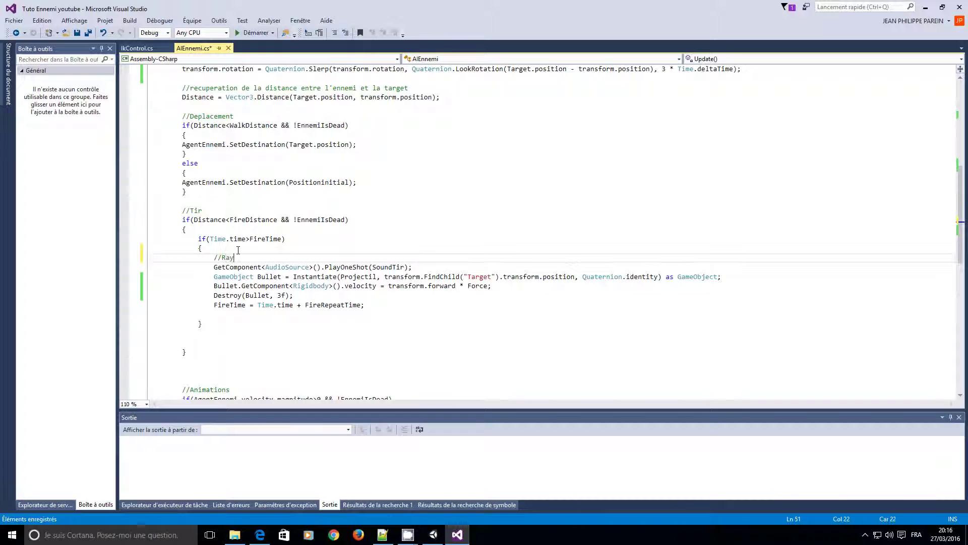
type("ca")
type("si le player")
key("BackSpace")
key("BackSpace")
key("BackSpace")
key("BackSpace")
key("BackSpace")
type("a")
type(" target est ")
type("en ligne de")
type(" mio")
key("BackSpace")
type("re")
- Declare RaycastHit hit; on the line below the comment
key("Return")
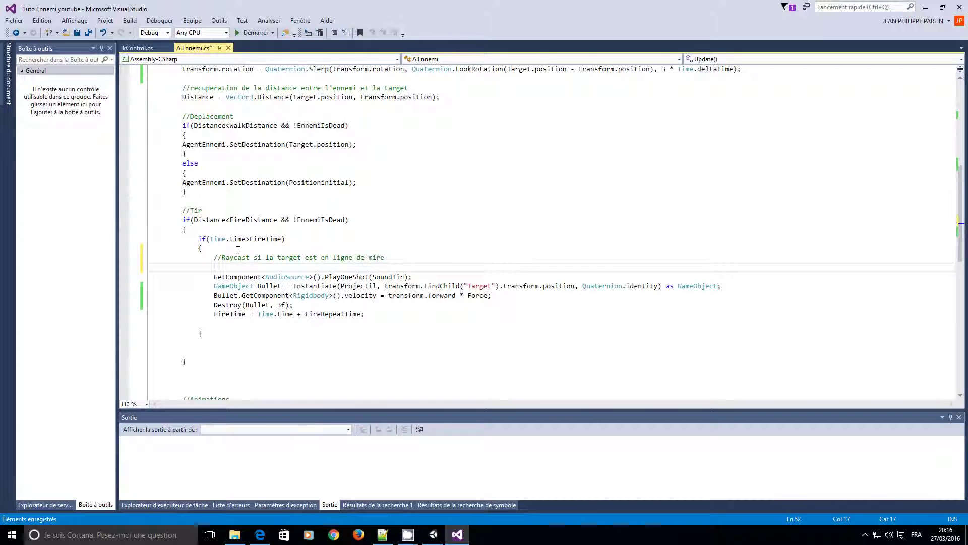
type("Rayc")
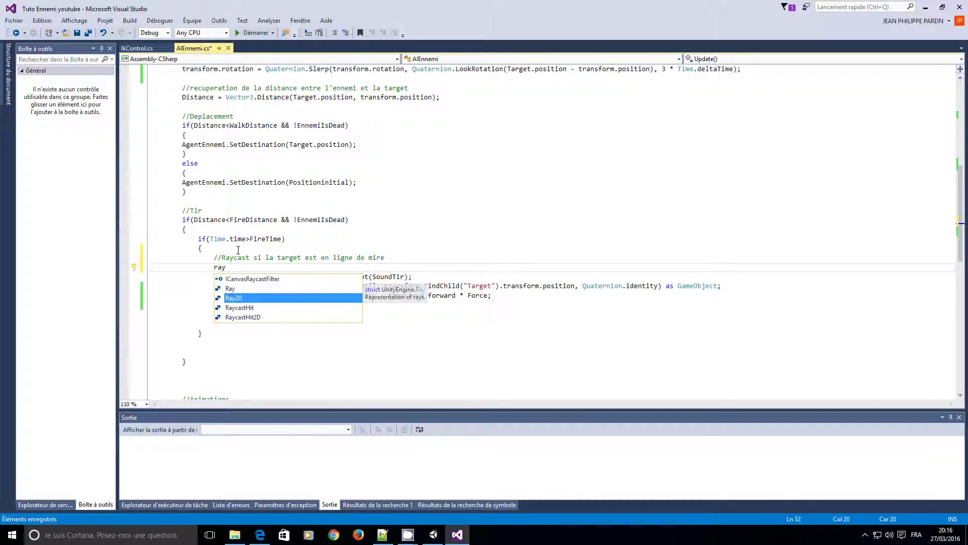
type("astHit hit")
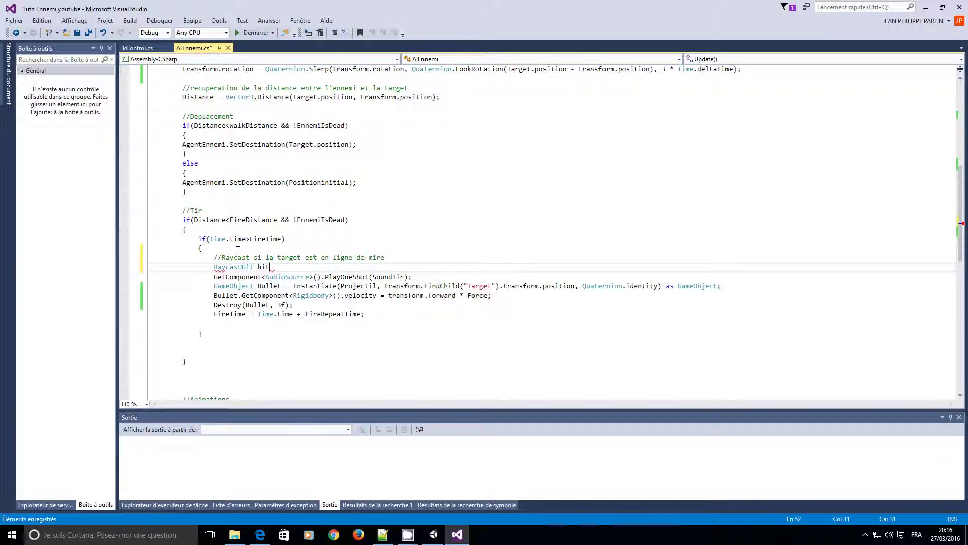
type(";")
key("Return")
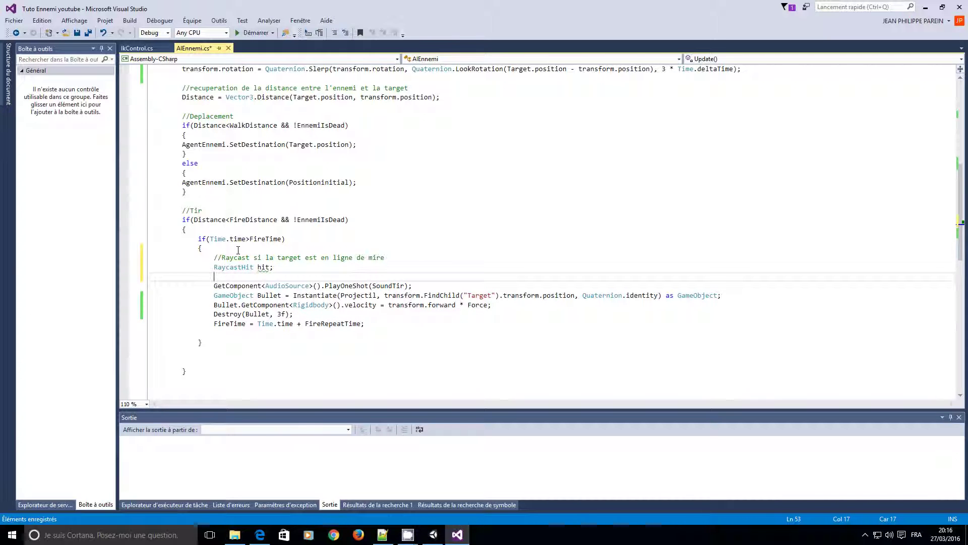
- Type if(Physics.Raycast(transform.FindChild("Target").transform.position, and remove the stray closing parentheses
type("if(Phy")
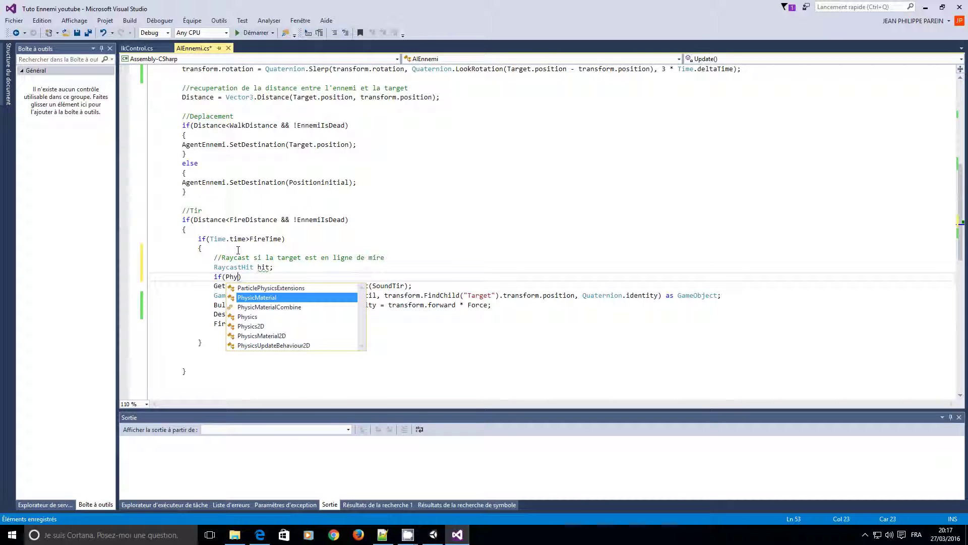
type("sics.")
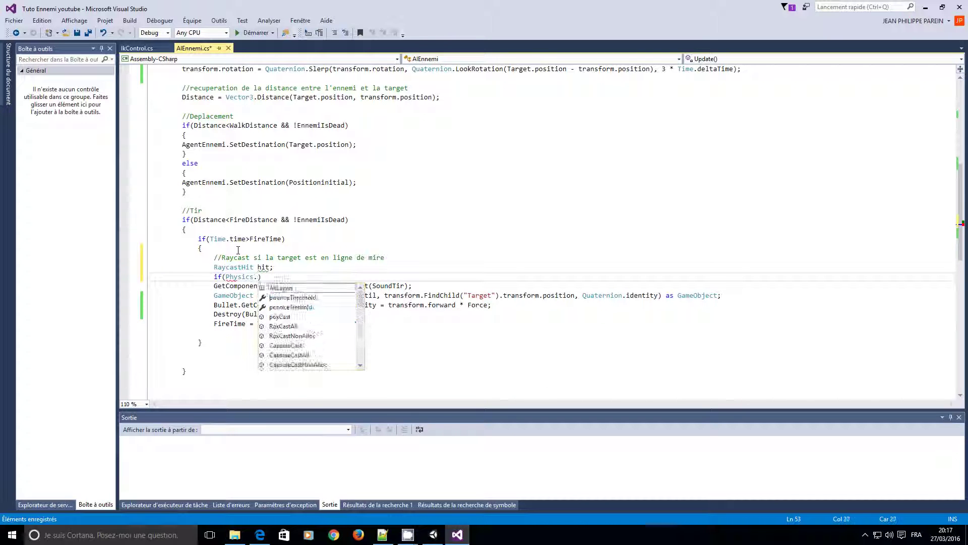
type("ra")
key("Tab")
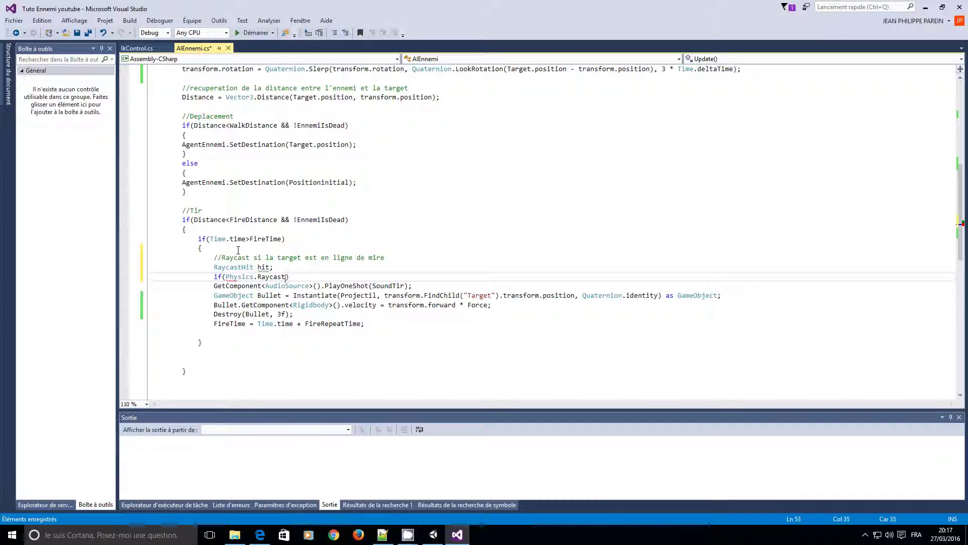
type("(")
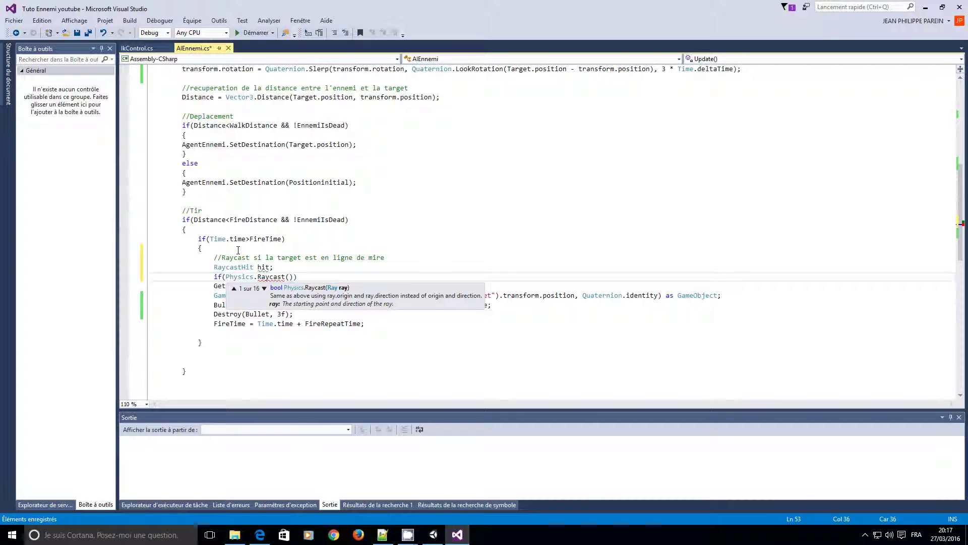
type("transform")
type(".")
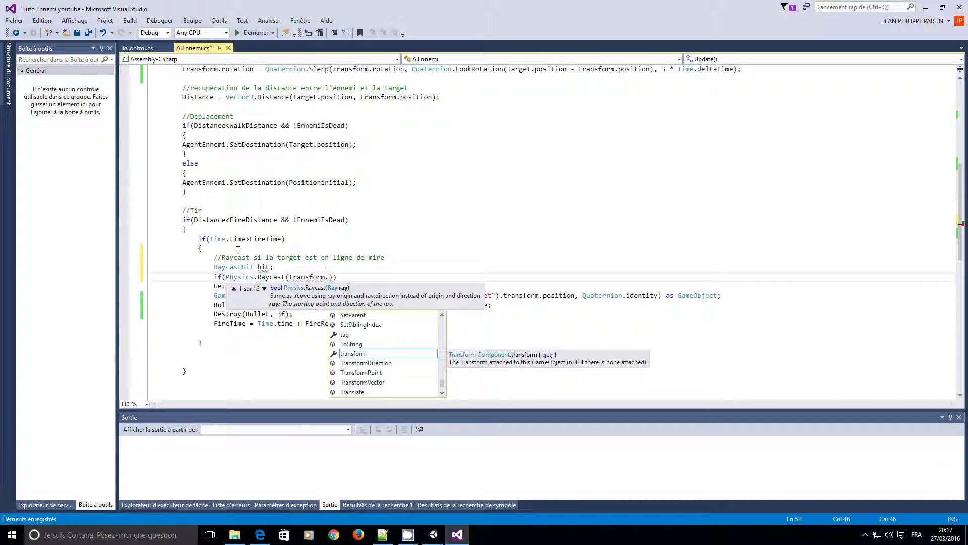
type("FindChild")
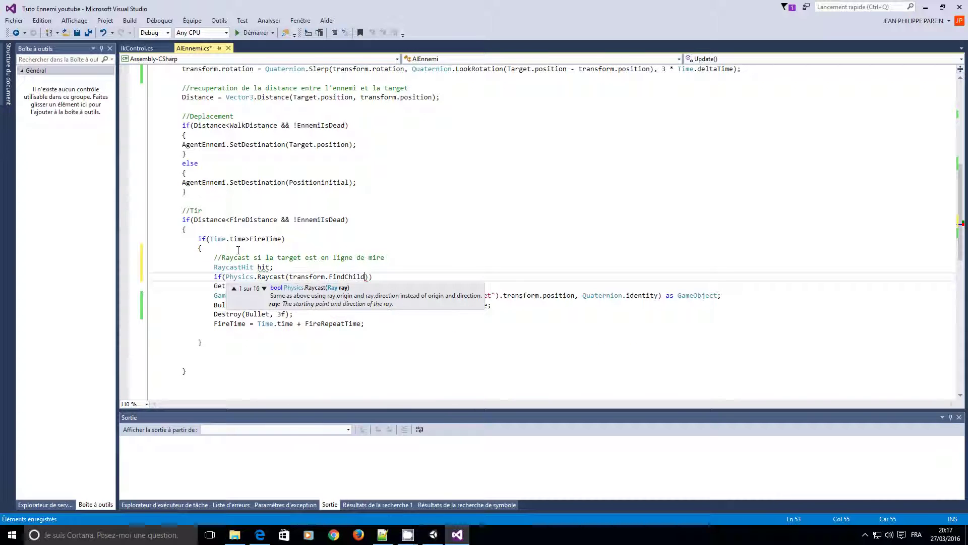
type("(\"Target")
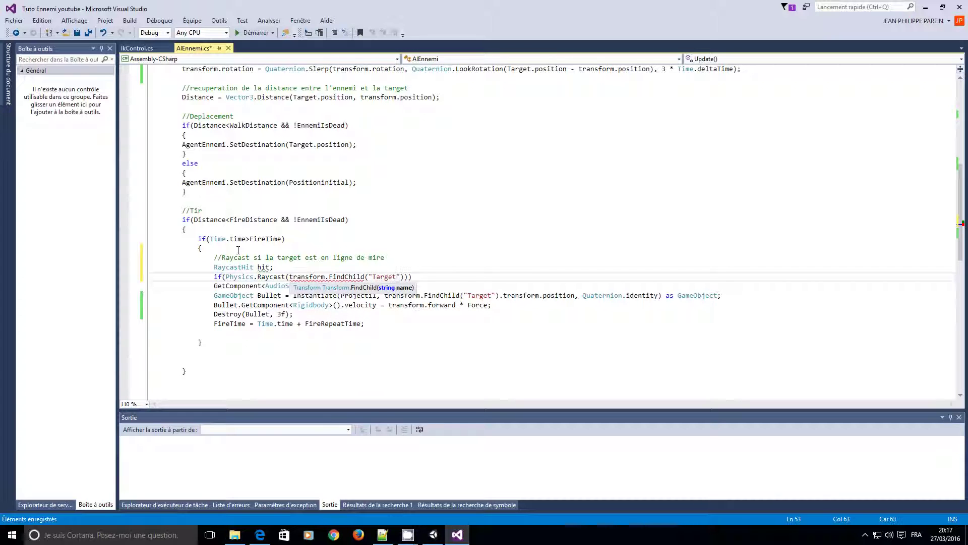
type("\")")
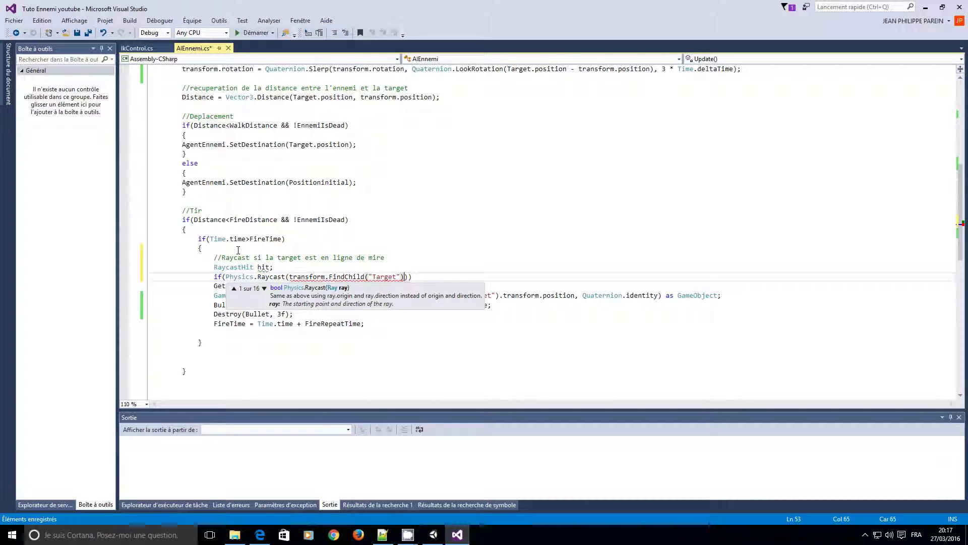
type(".transform")
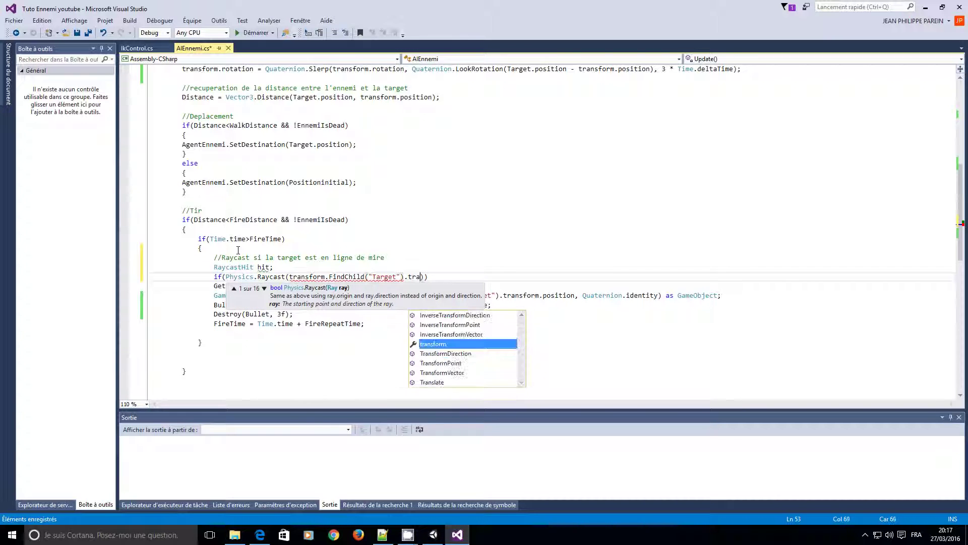
type(".posit")
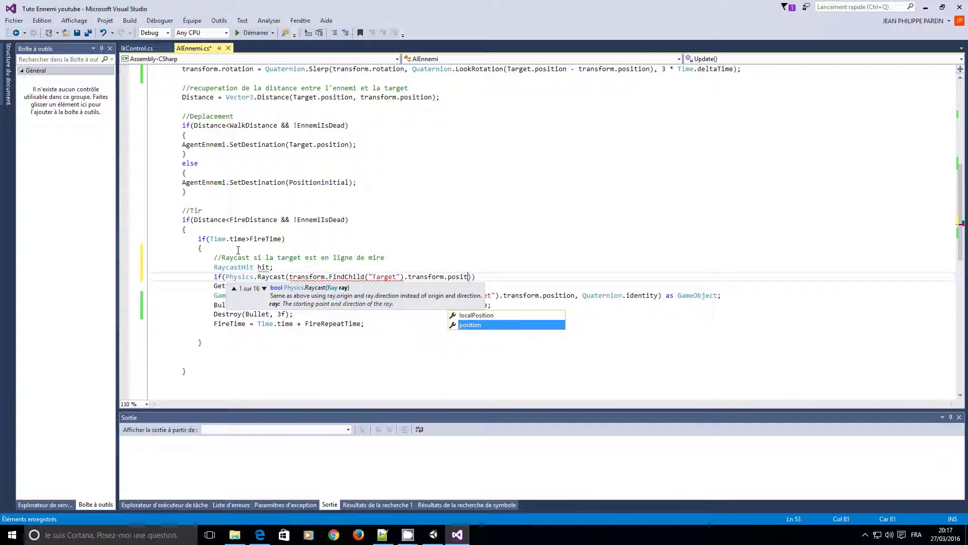
type("ion)")
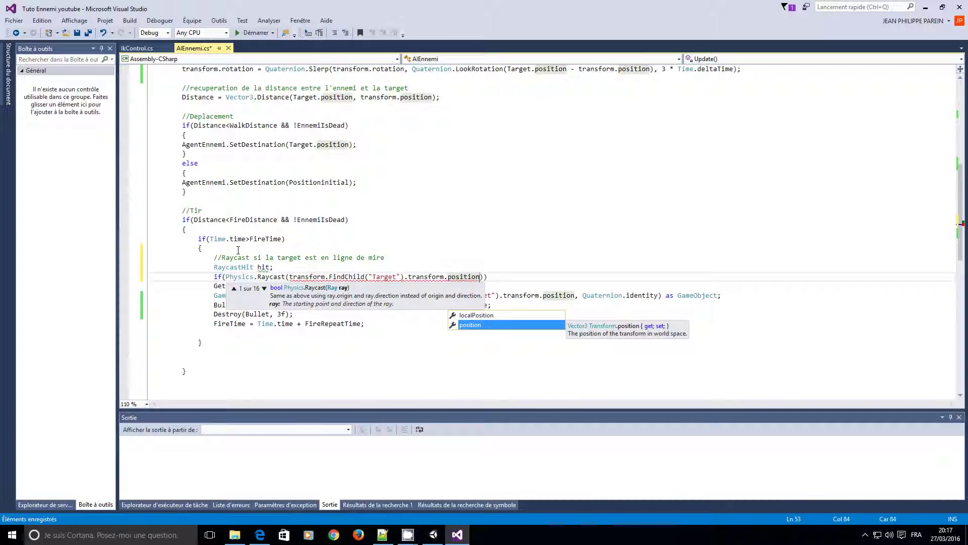
type(",")
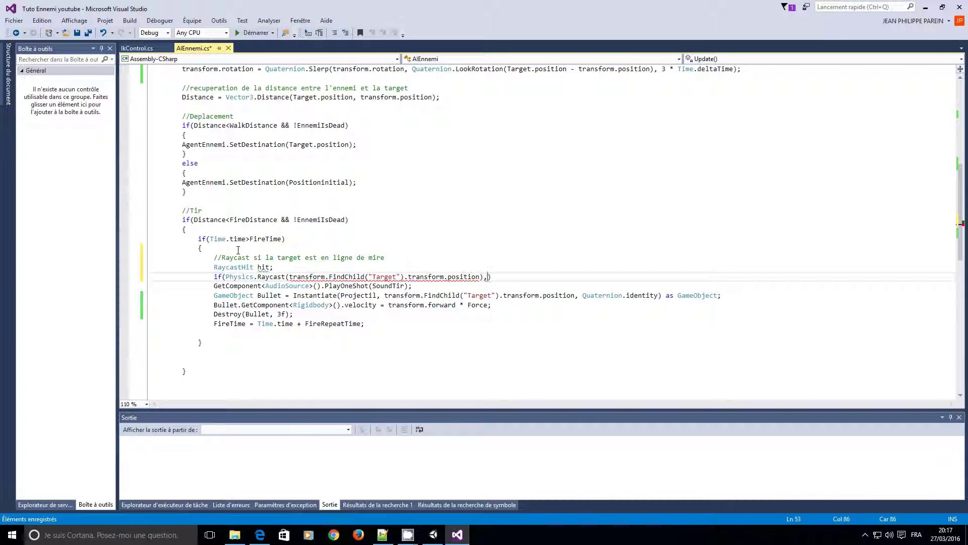
key("BackSpace")
key("BackSpace")
type(",")
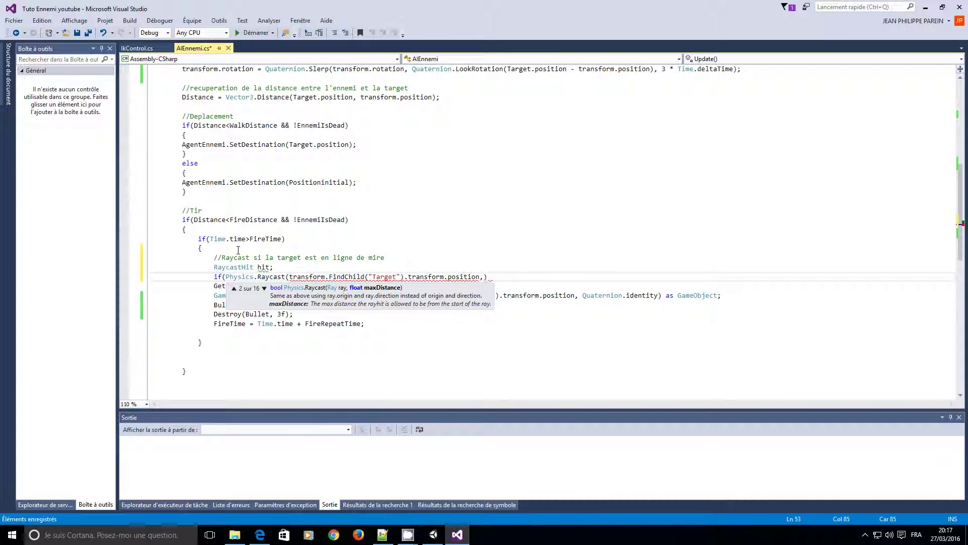
key("Delete")
- Add the Target's TransformDirection(Vector3.forward) direction and out hit to close the Raycast condition
left_click_drag(290, 276, 409, 277)
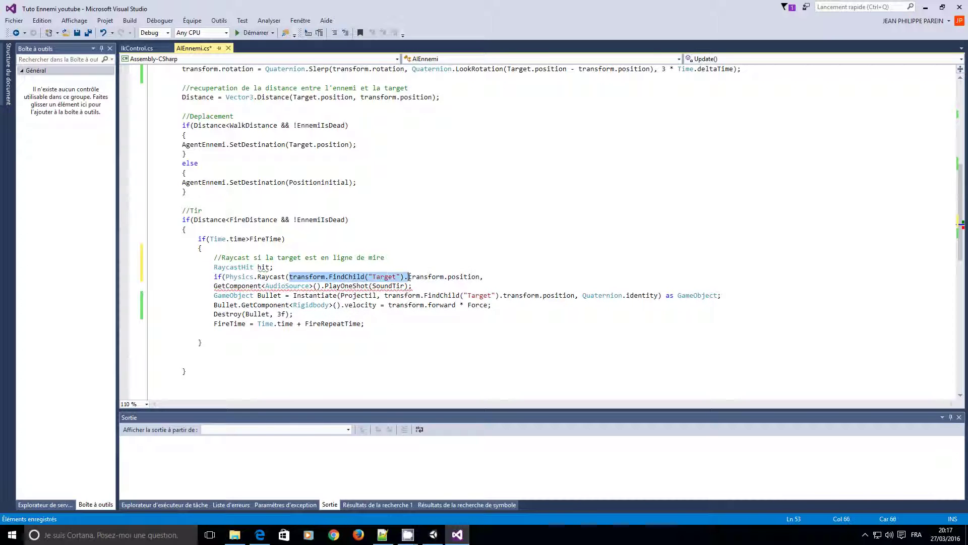
key("ctrl+c")
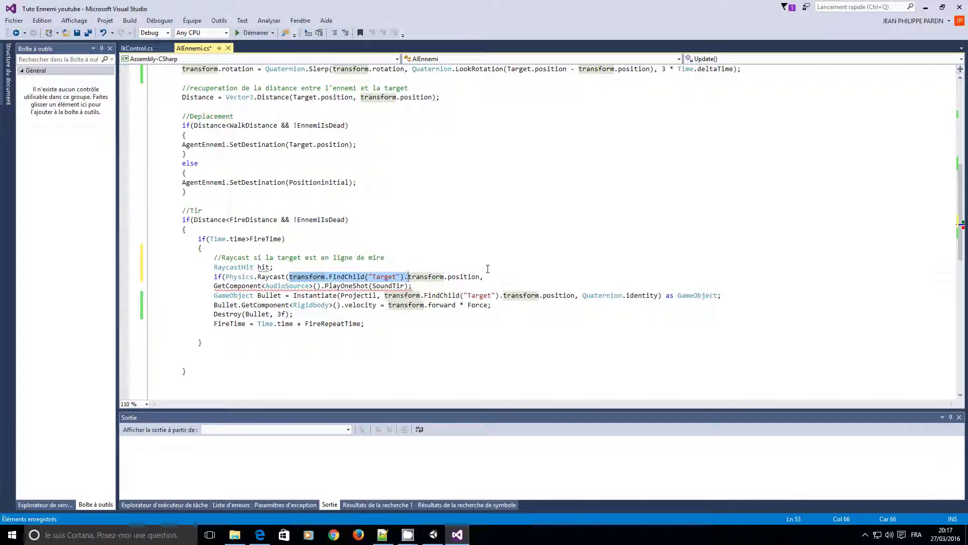
left_click(489, 277)
key("ctrl+v")
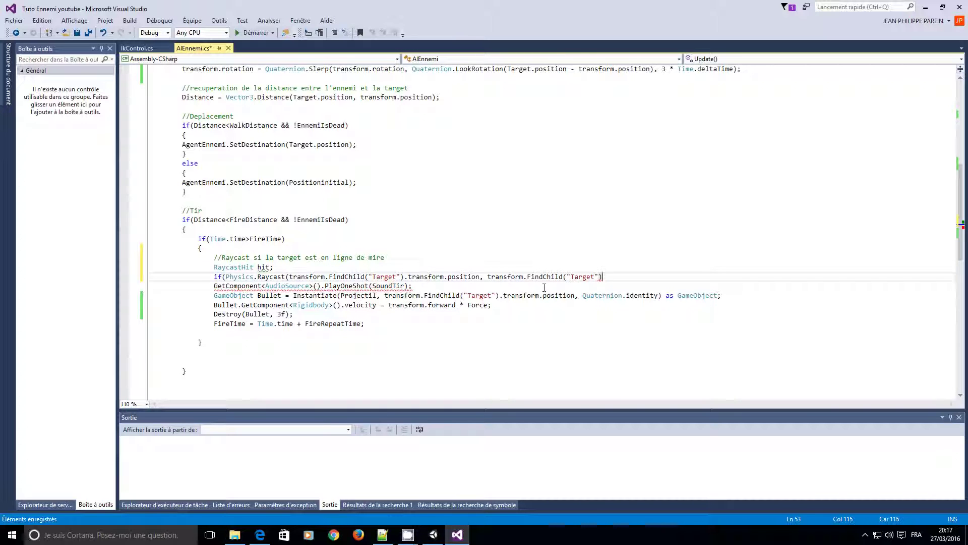
type(".tra")
key("Down")
key("Tab")
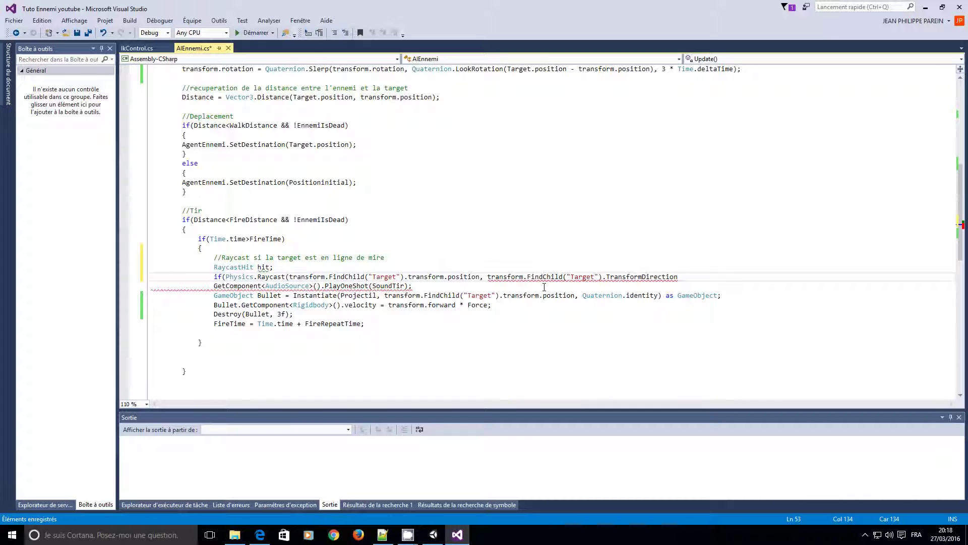
type(".tr")
key("Tab")
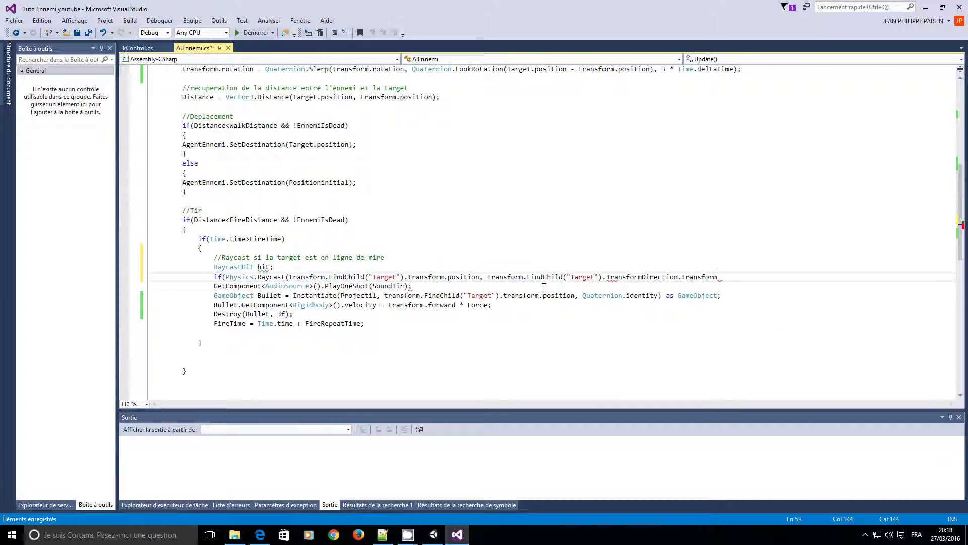
type("(Vector3")
type(".forward")
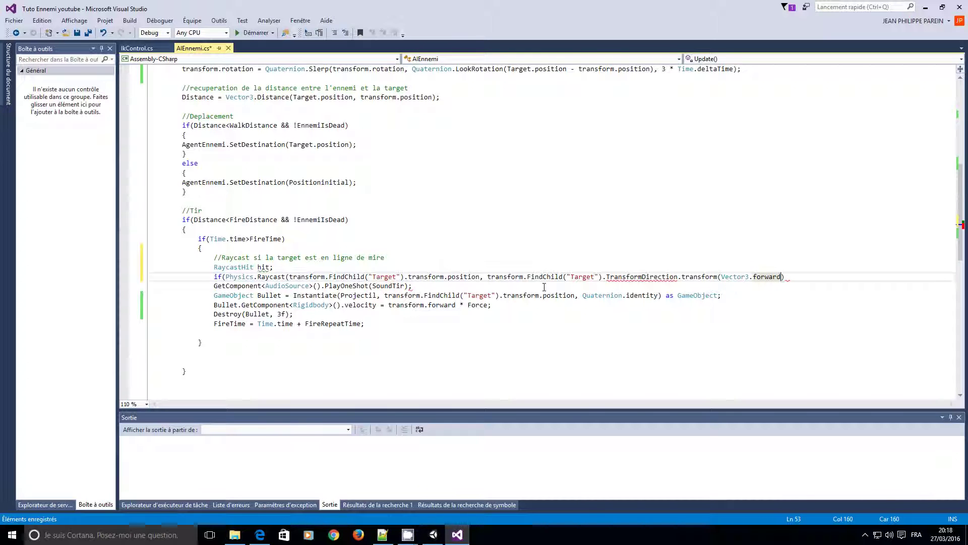
type("),")
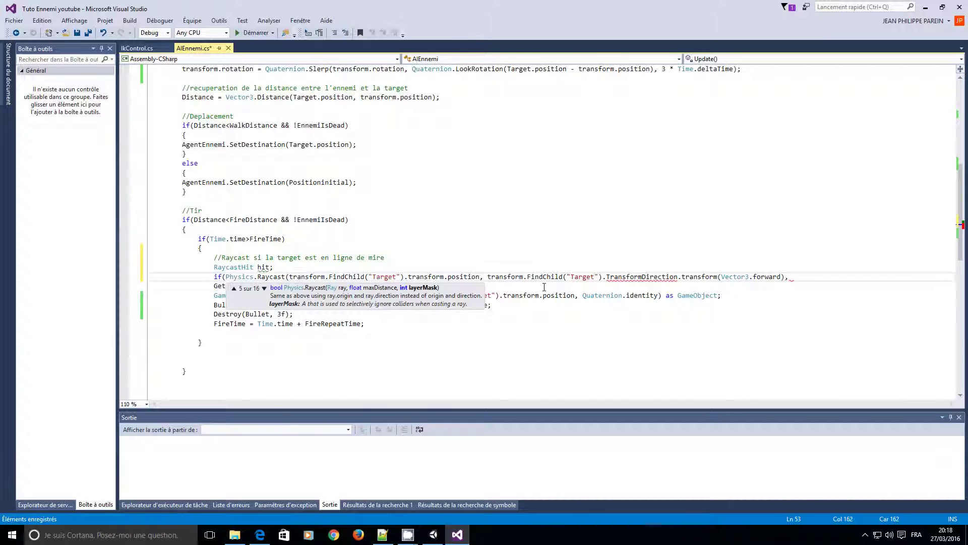
type("out ")
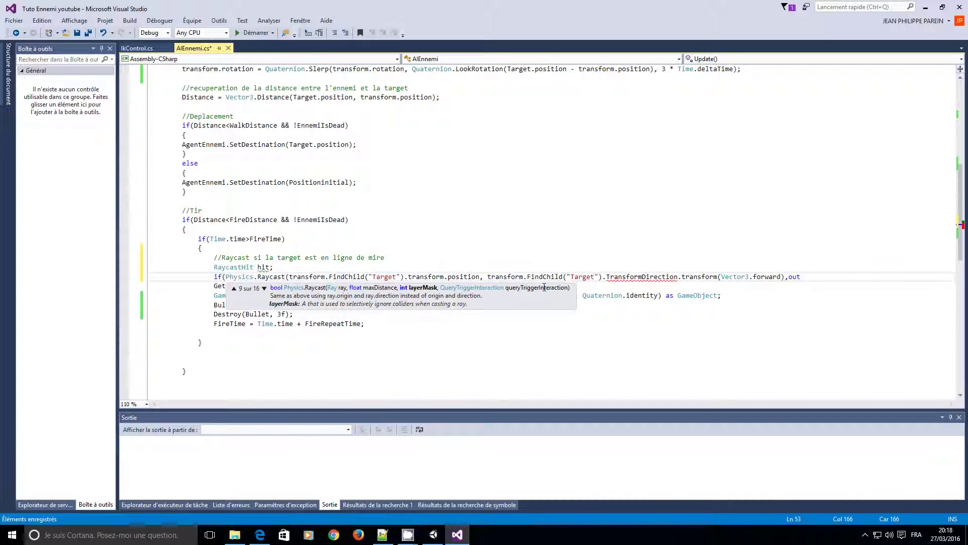
type("hit")
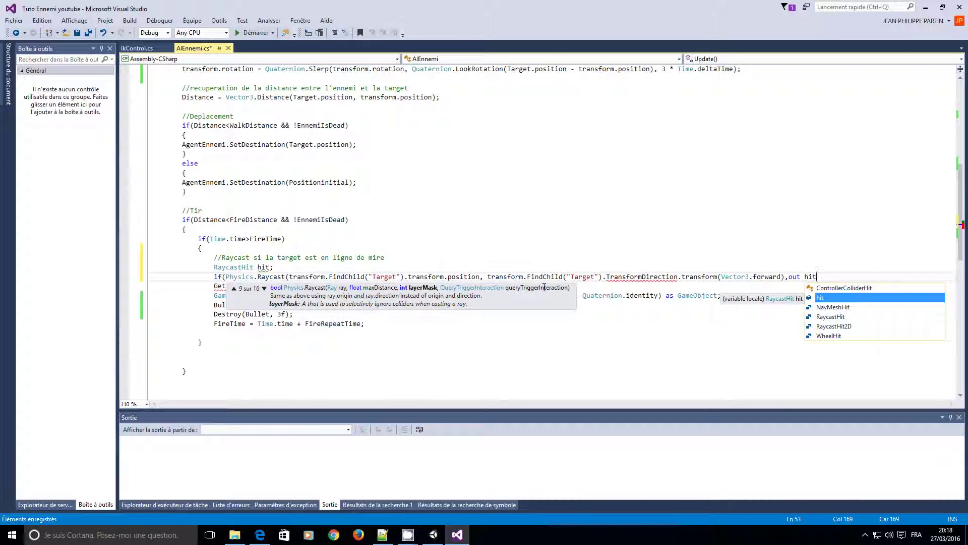
type(")")
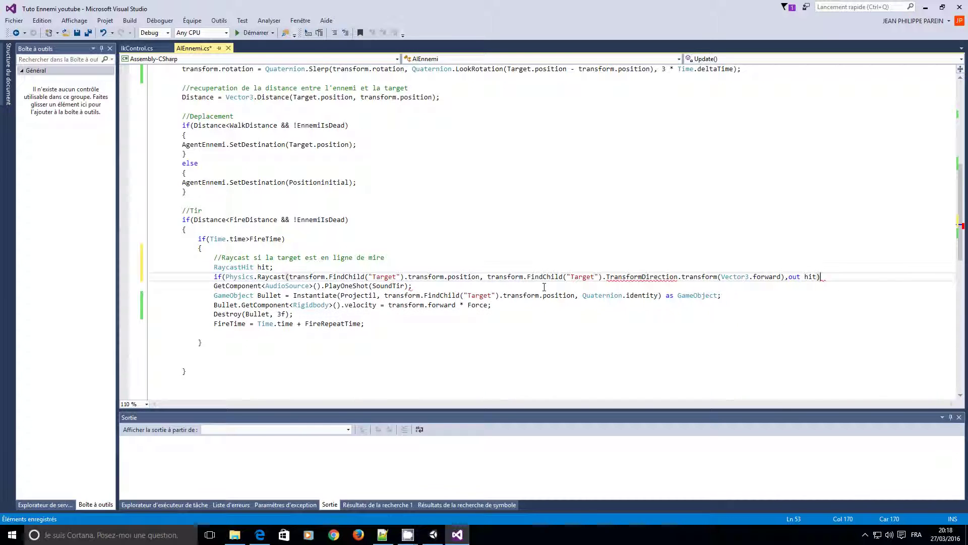
type(")")
key("Return")
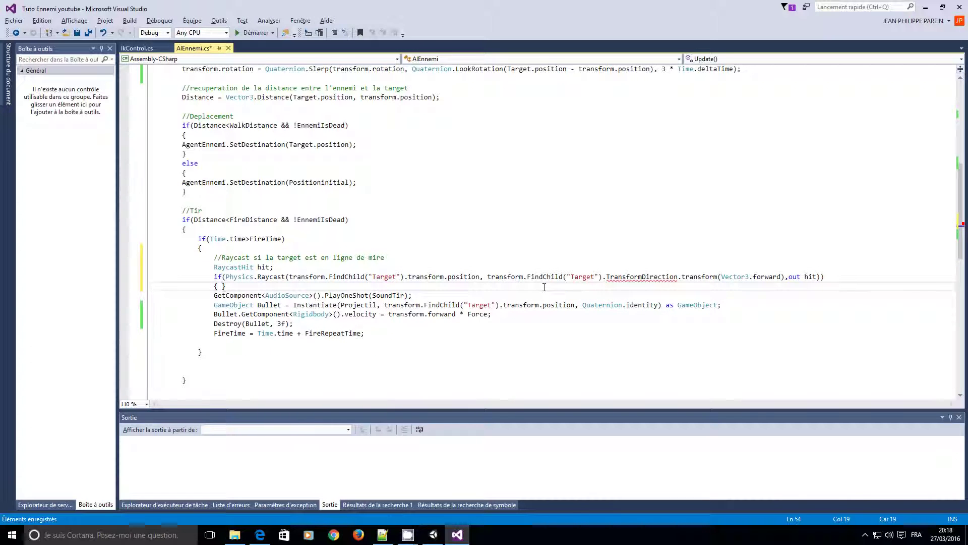
- Open braces under the Raycast if, move the shooting and FireTime code inside, and indent it
type("{")
key("Return")
key("Return")
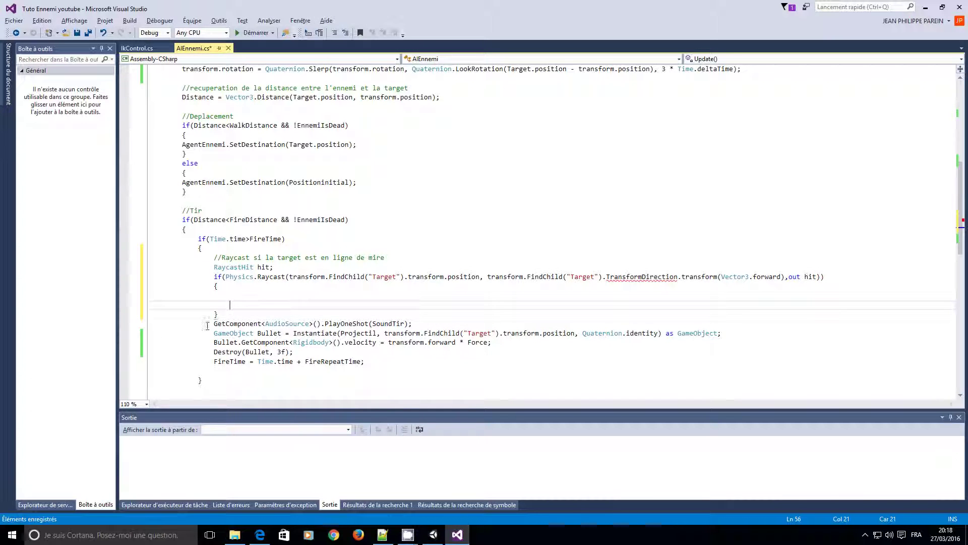
mouse_move(210, 323)
left_mouse_down()
mouse_move(364, 361)
mouse_move(155, 296)
left_mouse_up()
left_click(156, 295)
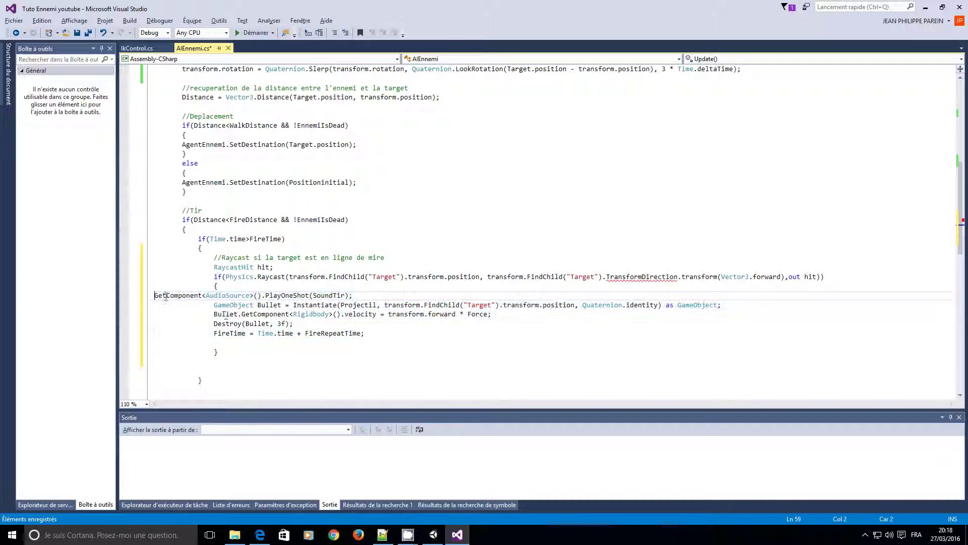
key("Tab")
key("Tab")
key("Tab")
key("Tab")
left_click_drag(214, 295, 214, 351)
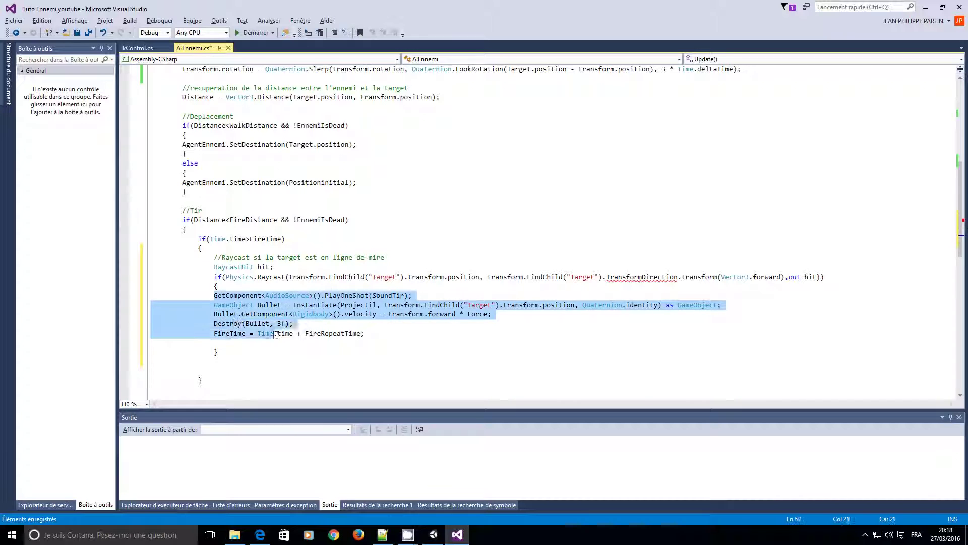
key("Tab")
left_click(763, 352)
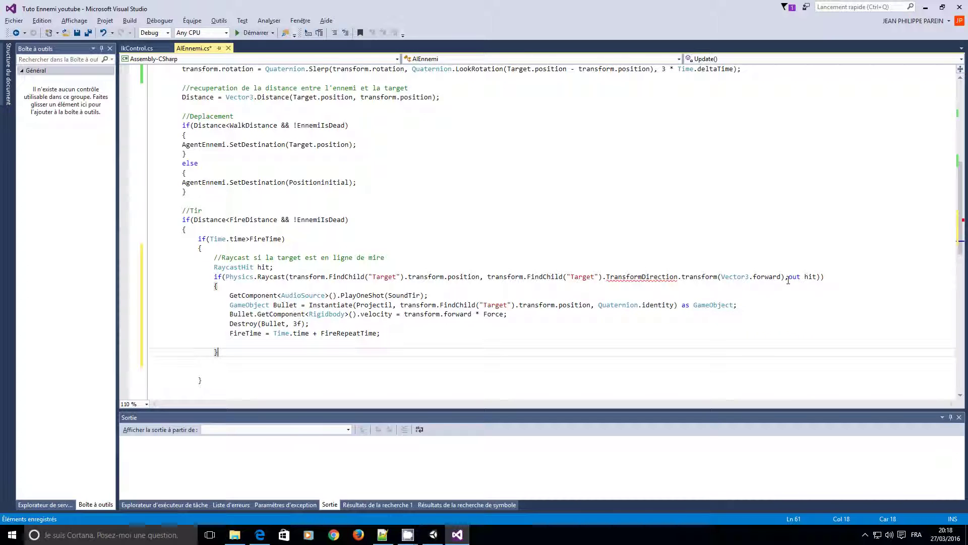
- Delete the stray .transform so the direction reads TransformDirection(Vector3.forward)
double_click(810, 277)
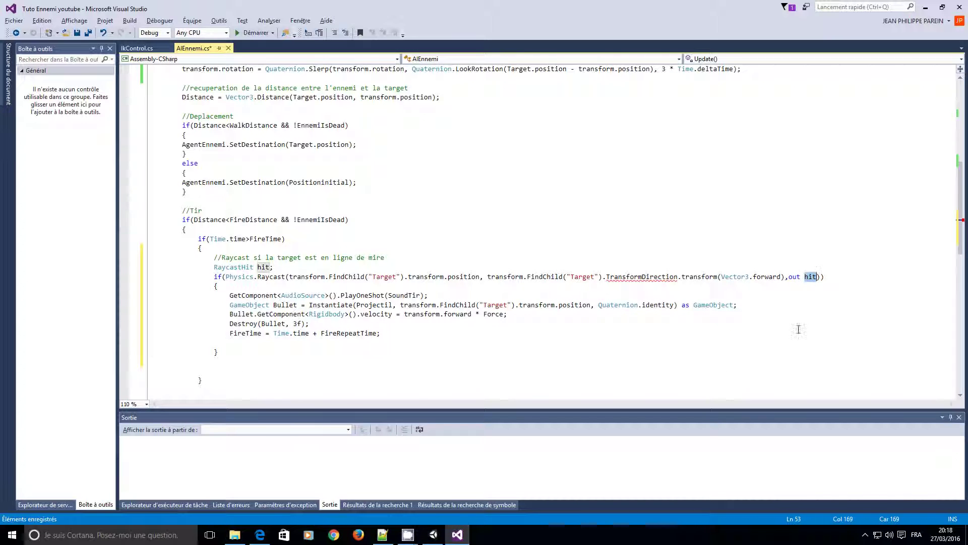
mouse_move(652, 277)
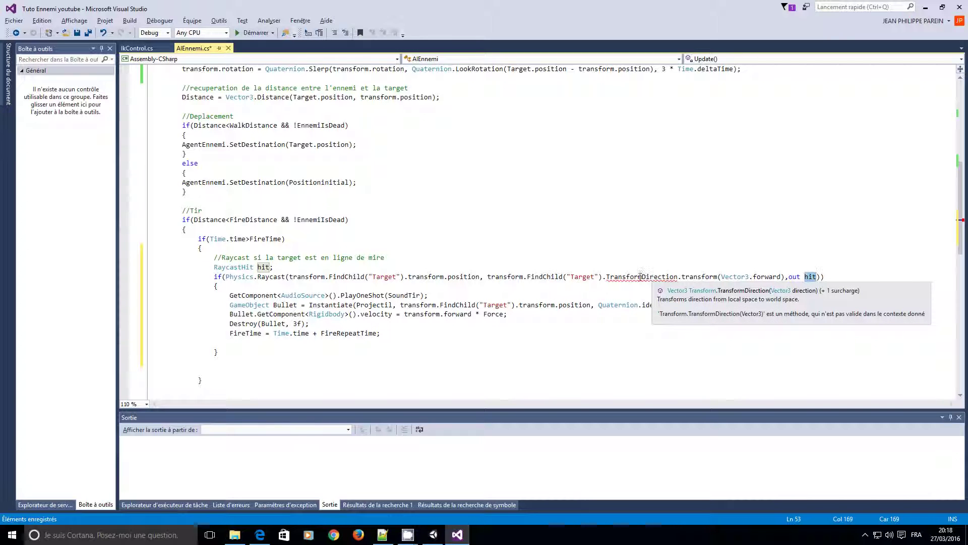
double_click(694, 278)
key("BackSpace")
key("BackSpace")
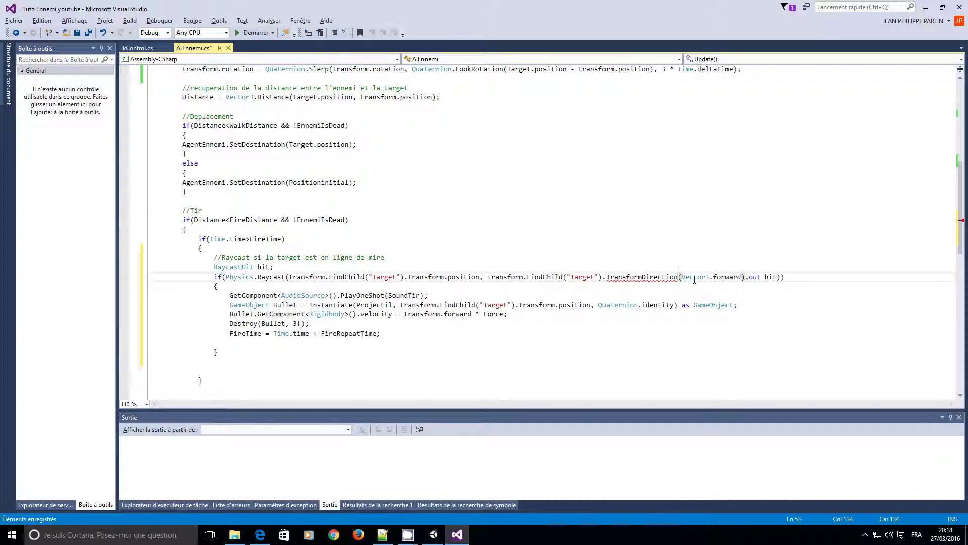
- Insert blank lines after the Raycast block's opening brace and save AIEnnemi.cs
key("Up")
key("Up")
key("Up")
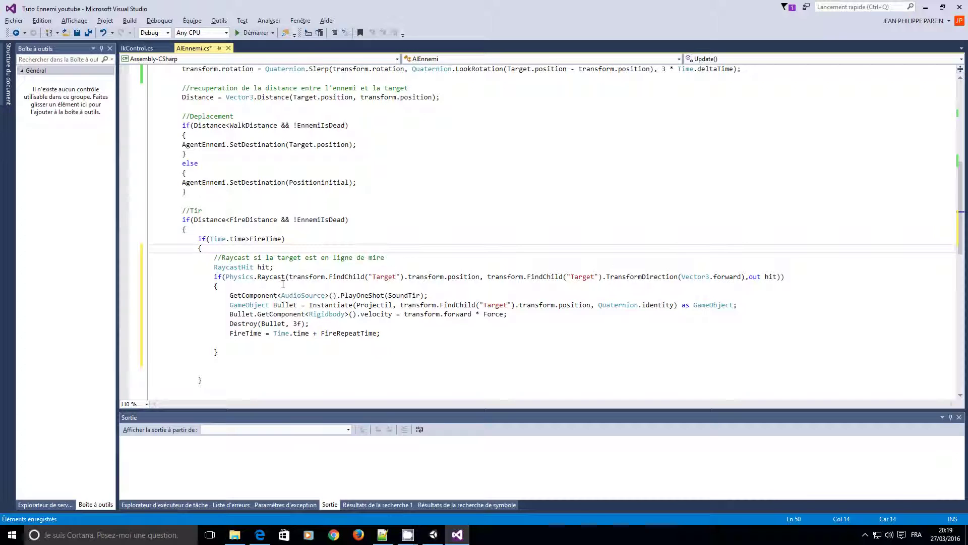
left_click(258, 287)
key("Return")
key("Return")
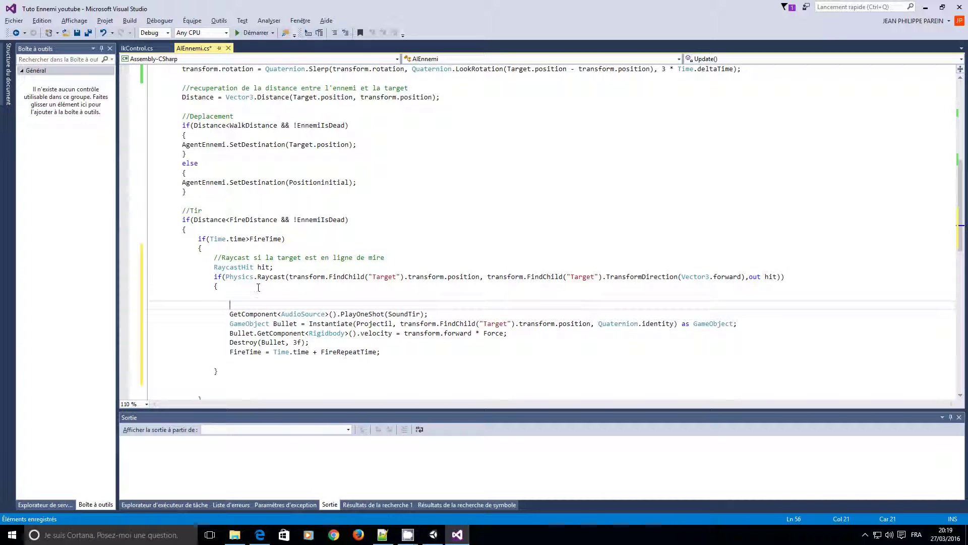
left_click(77, 32)
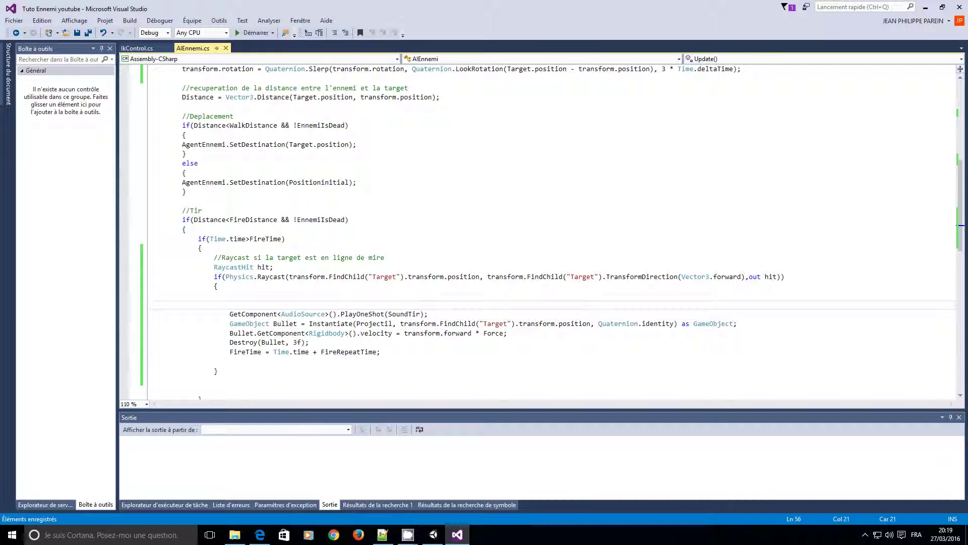
- Play-test the scene, dragging the Player toward the enemy to watch it fire, then stop
left_click(925, 7)
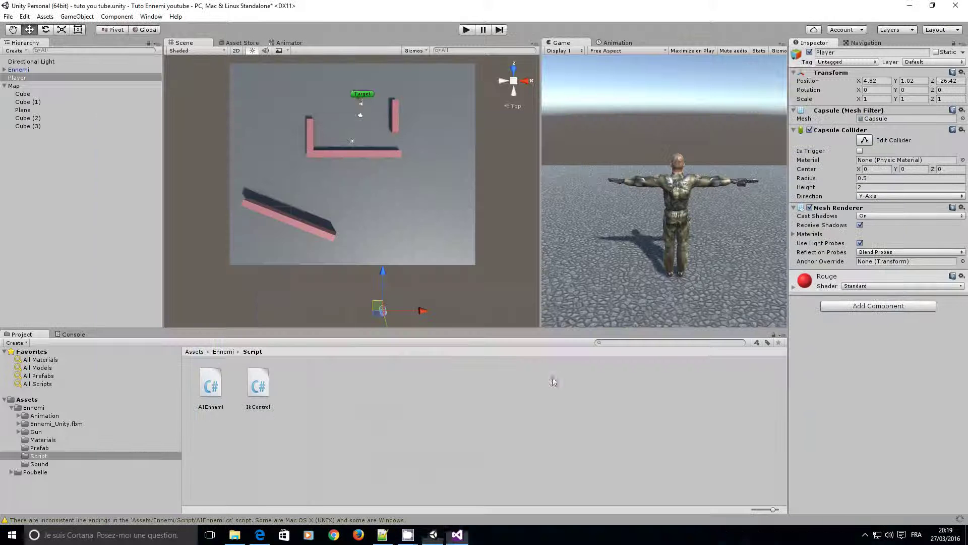
left_click(468, 30)
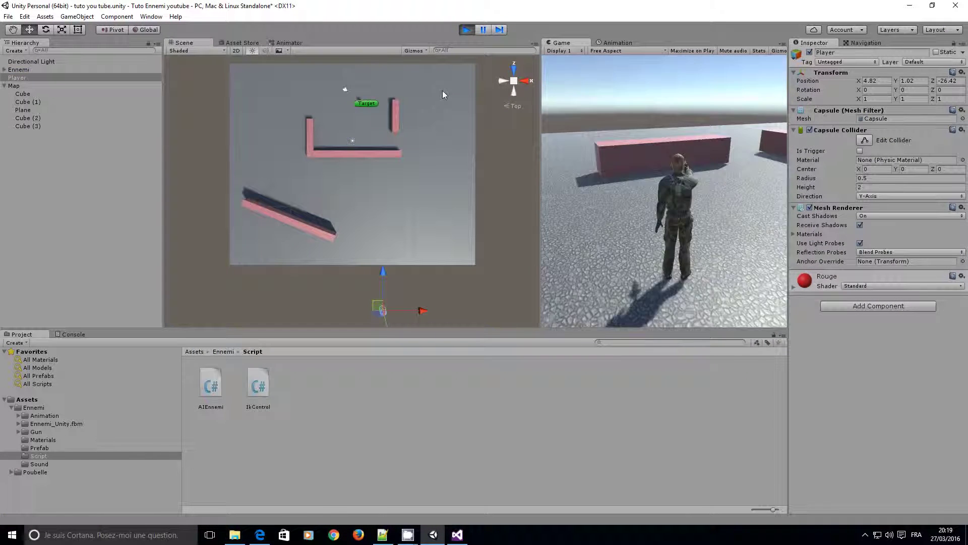
mouse_move(382, 273)
left_mouse_down()
mouse_move(384, 173)
mouse_move(381, 210)
mouse_move(379, 198)
mouse_move(372, 210)
mouse_move(265, 238)
left_mouse_up()
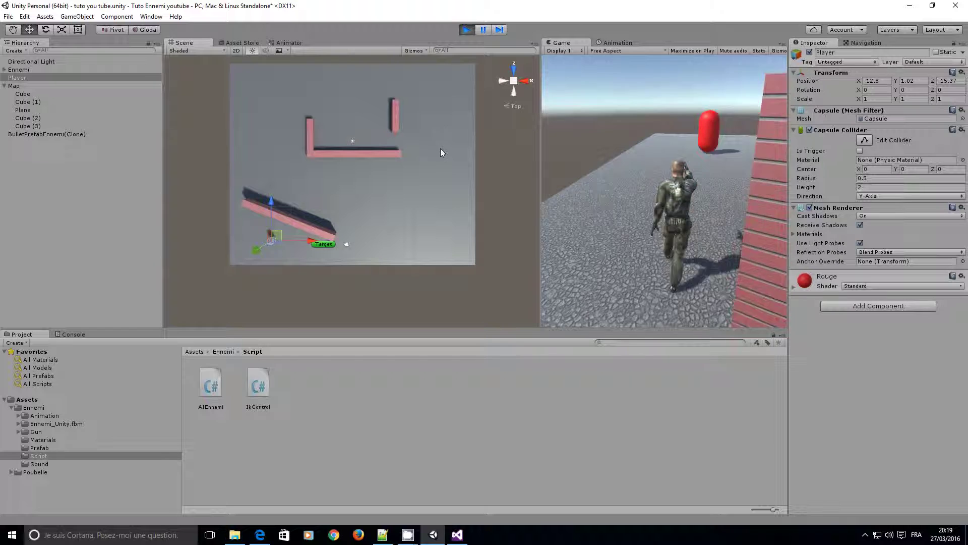
left_click(467, 30)
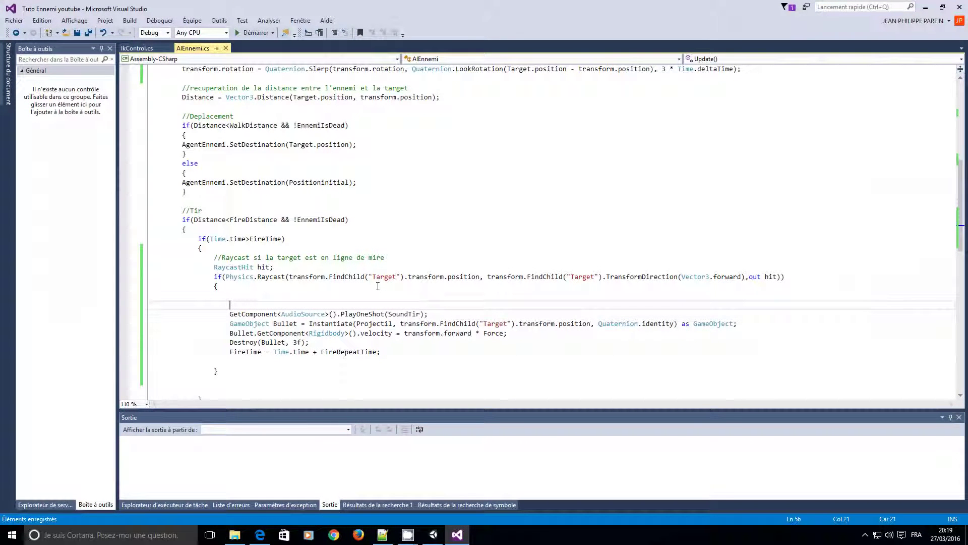
- Add an if(hit.transform.name == Target.transform.name) condition with an empty brace block
type("if(")
key("ctrl+space")
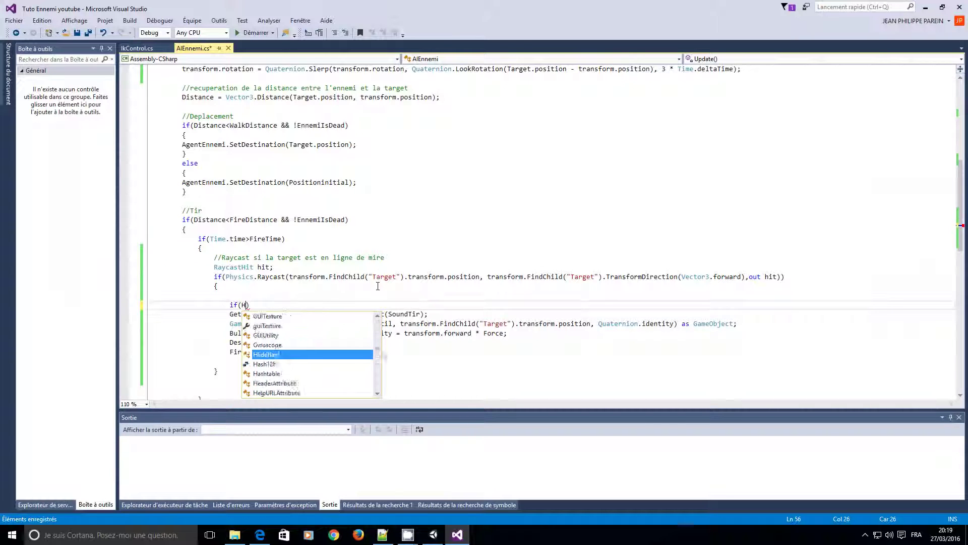
type("hit")
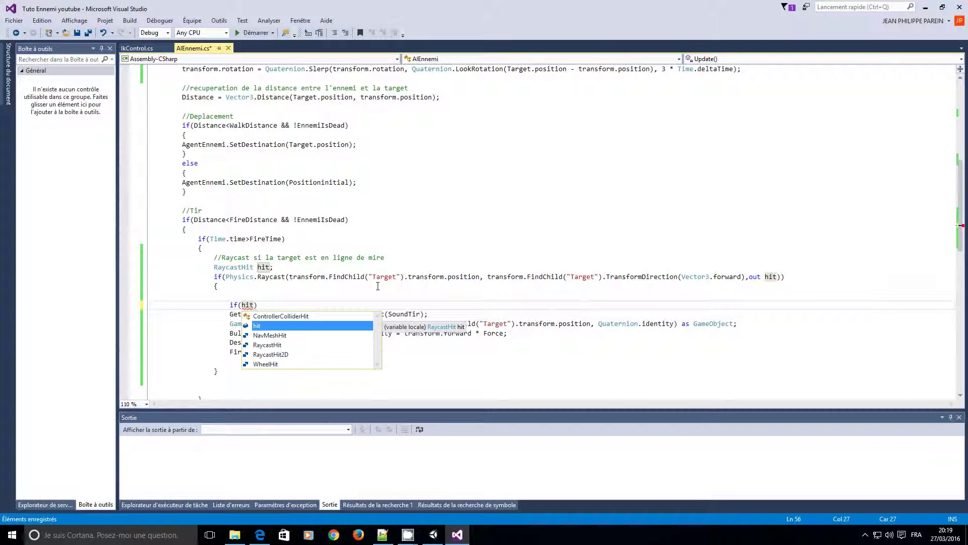
type(".transform")
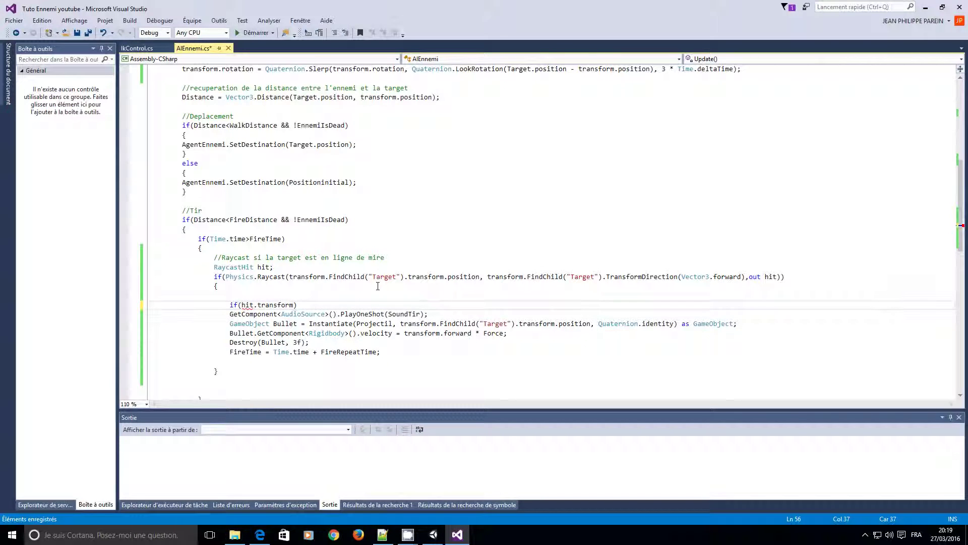
type(".name")
type(" == traget")
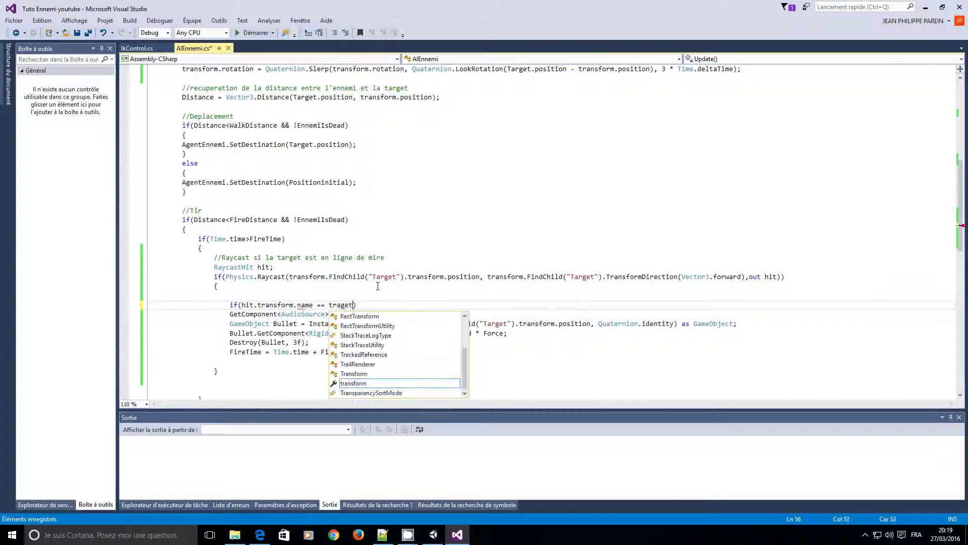
key("BackSpace")
key("BackSpace")
key("BackSpace")
key("BackSpace")
type("arget")
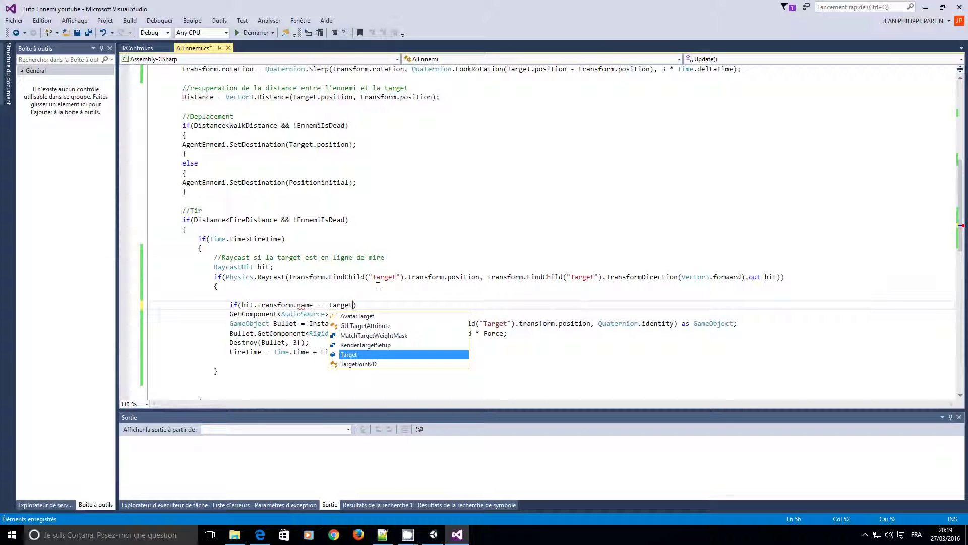
type(".tra")
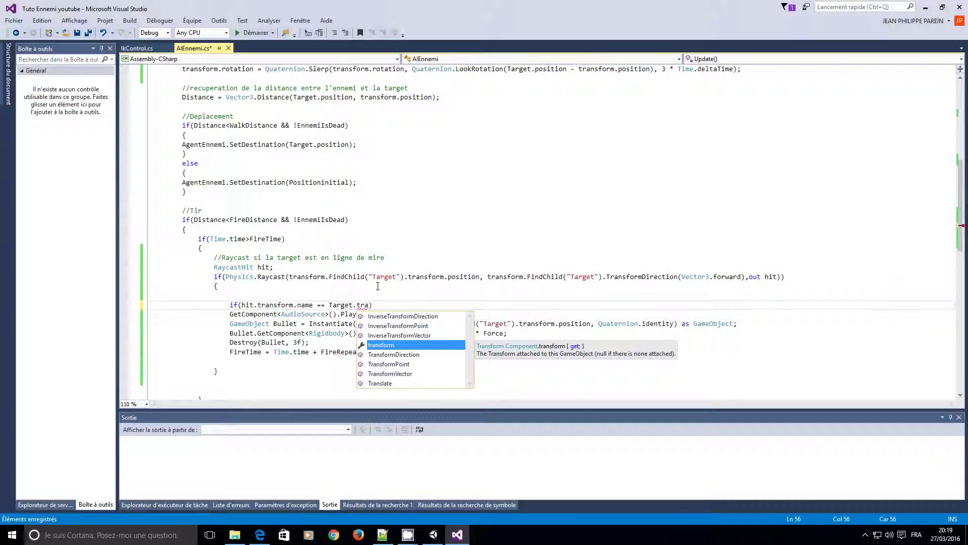
key("Tab")
type(".na")
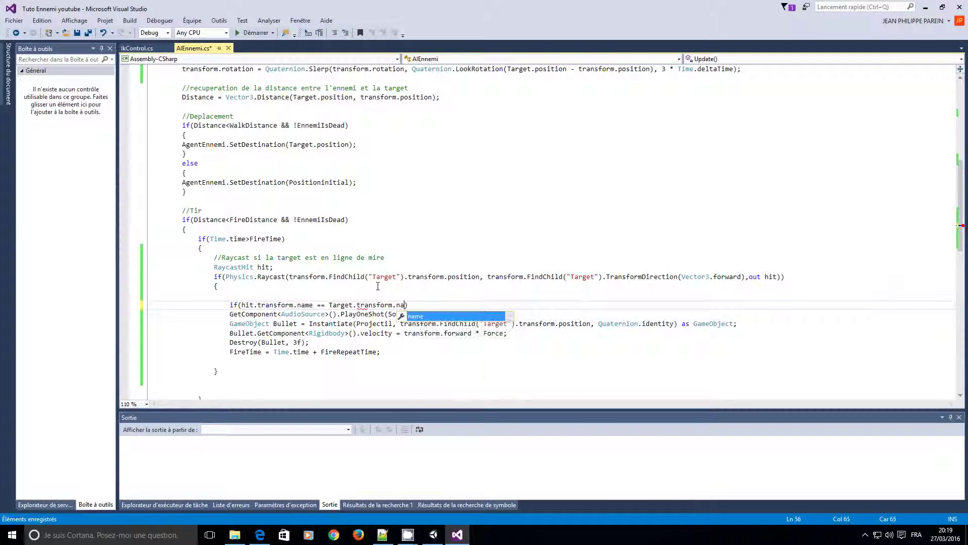
type("me)")
key("Return")
type("{")
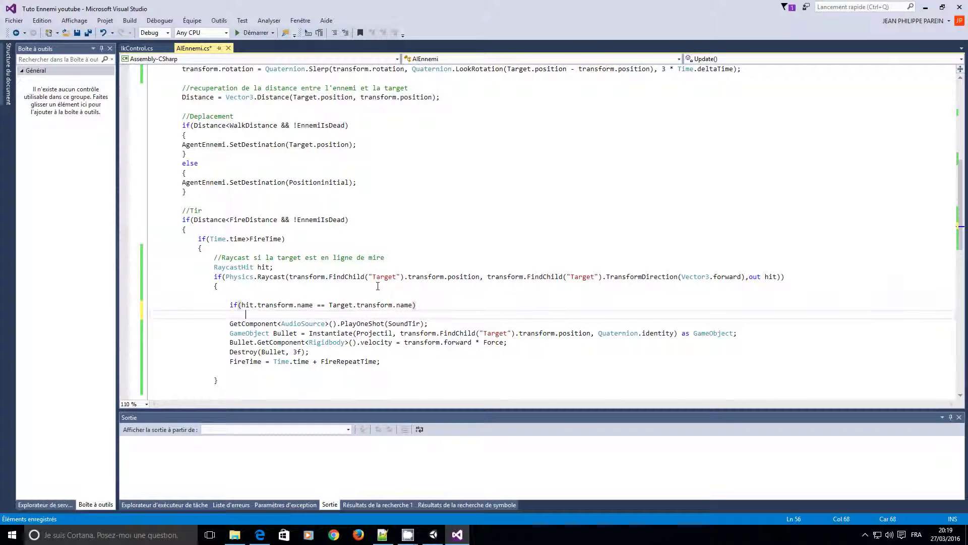
key("Return")
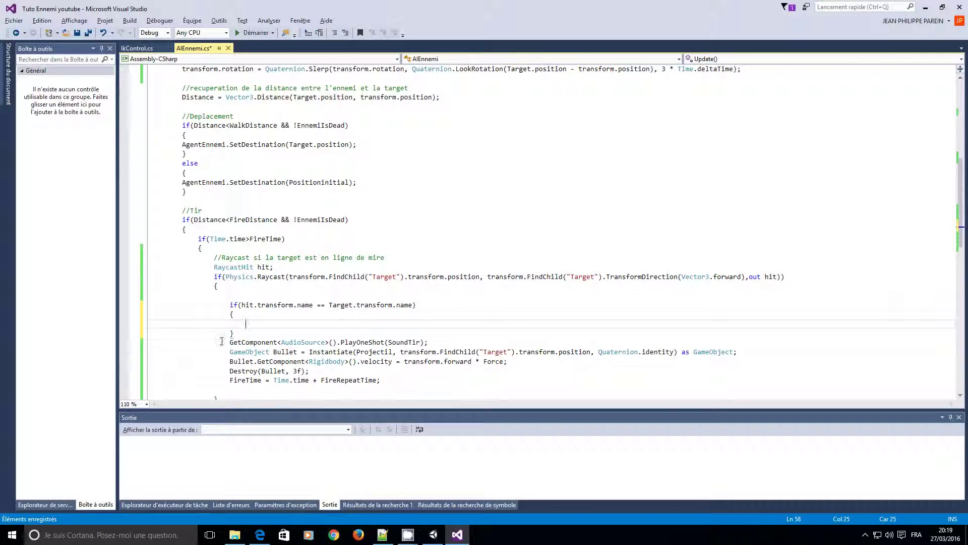
- Indent the sound and shooting lines inside the new if block and save AIEnnemi.cs
mouse_move(229, 342)
left_mouse_down()
mouse_move(395, 382)
mouse_move(155, 333)
left_mouse_up()
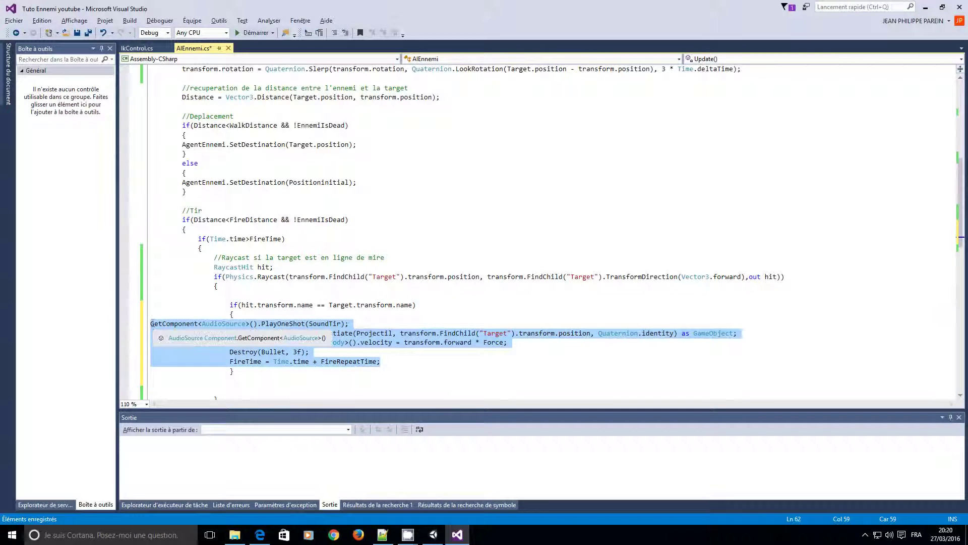
left_click(153, 324)
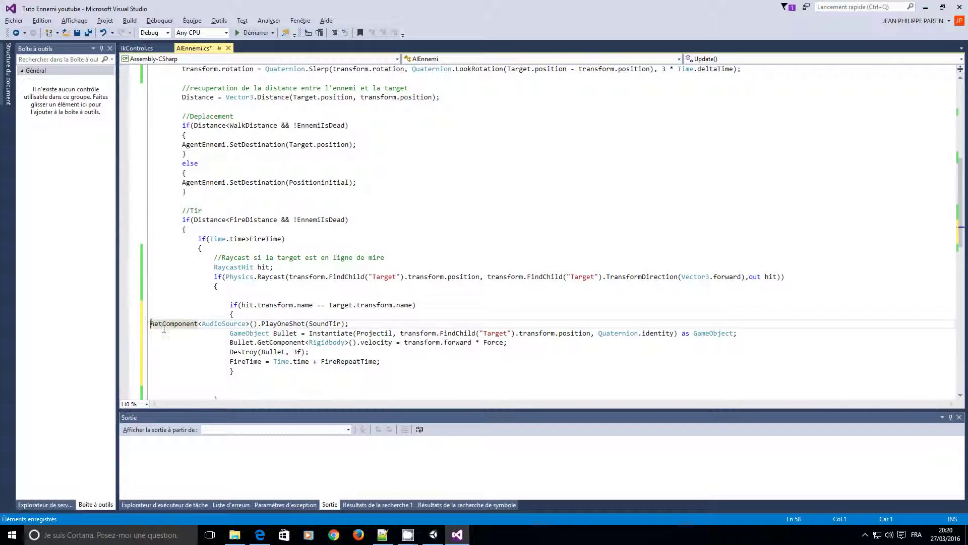
key("Tab")
key("Tab")
key("Tab")
key("Tab")
key("Tab")
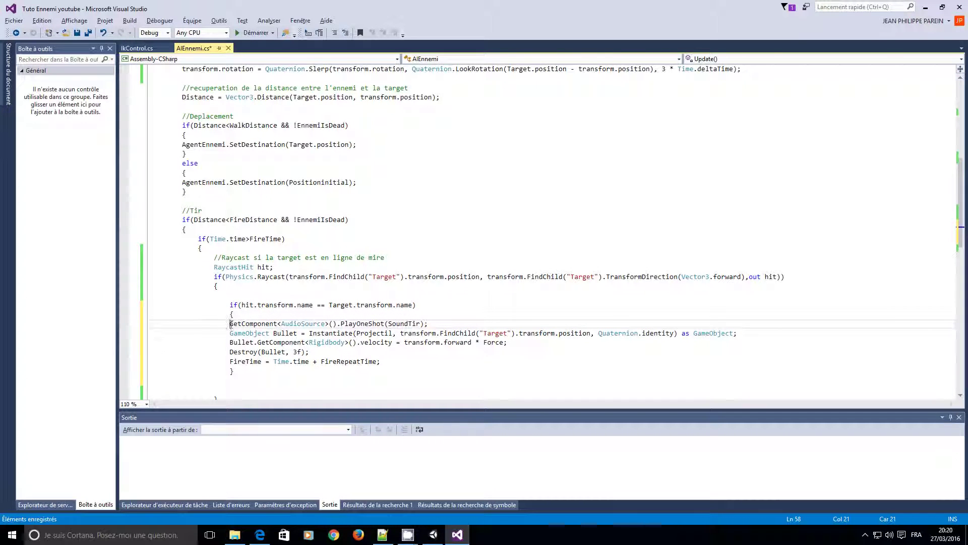
left_click_drag(230, 323, 381, 361)
key("Tab")
left_click(342, 388)
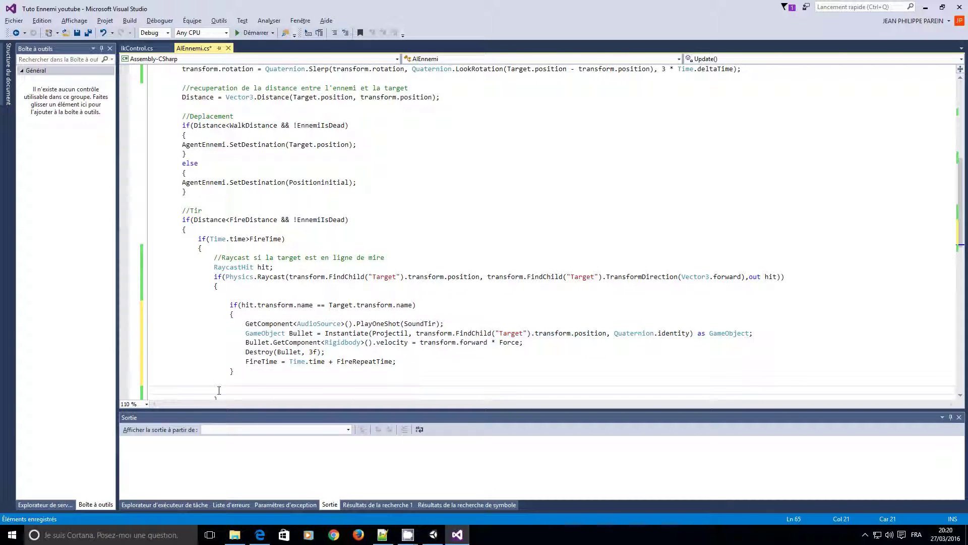
scroll(342, 381, "down", 2)
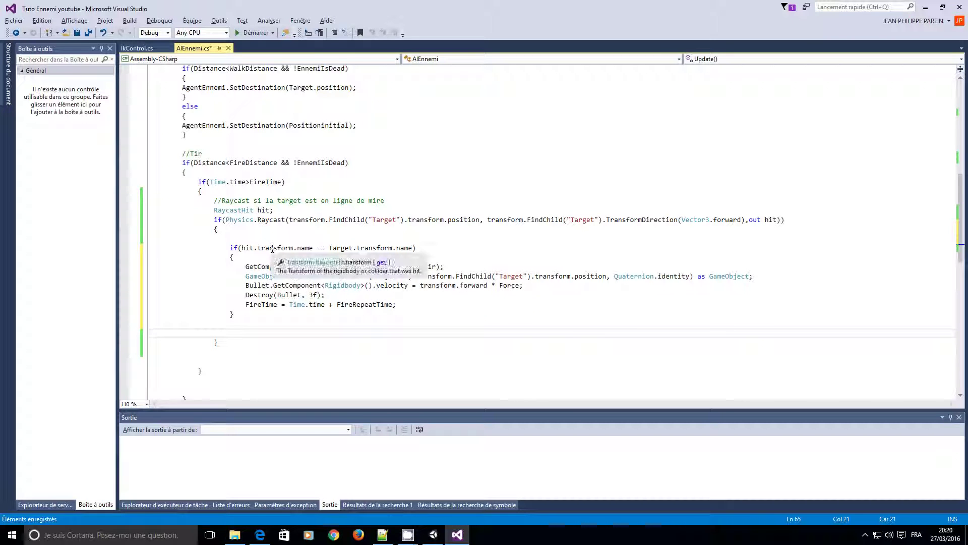
left_click(77, 33)
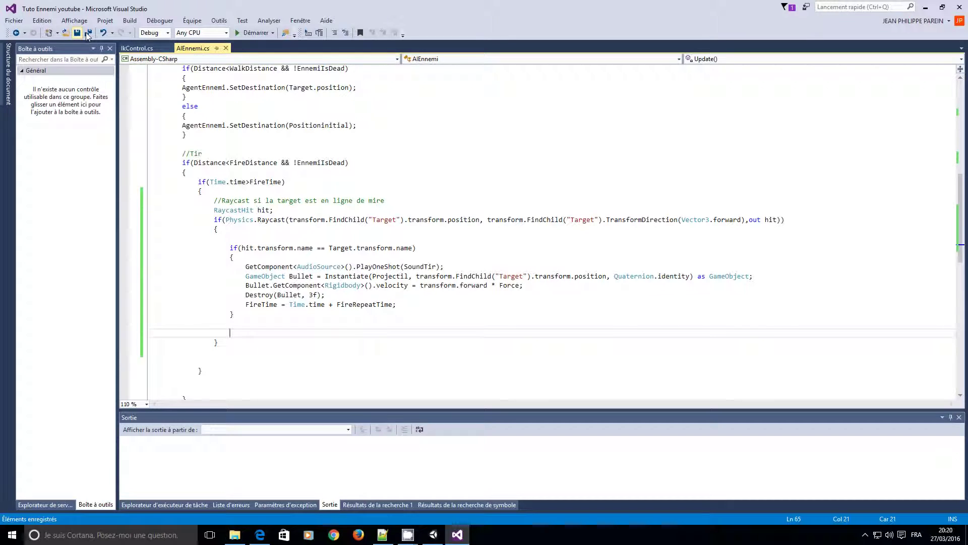
- Play-test by dragging the Player toward the enemy and near the upper walls, then stop and save the scene
left_click(926, 7)
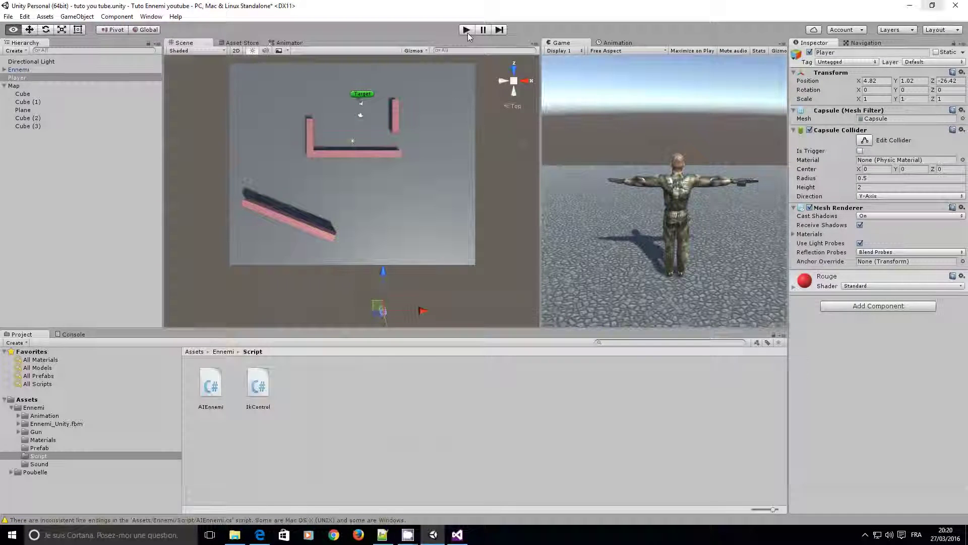
left_click(467, 31)
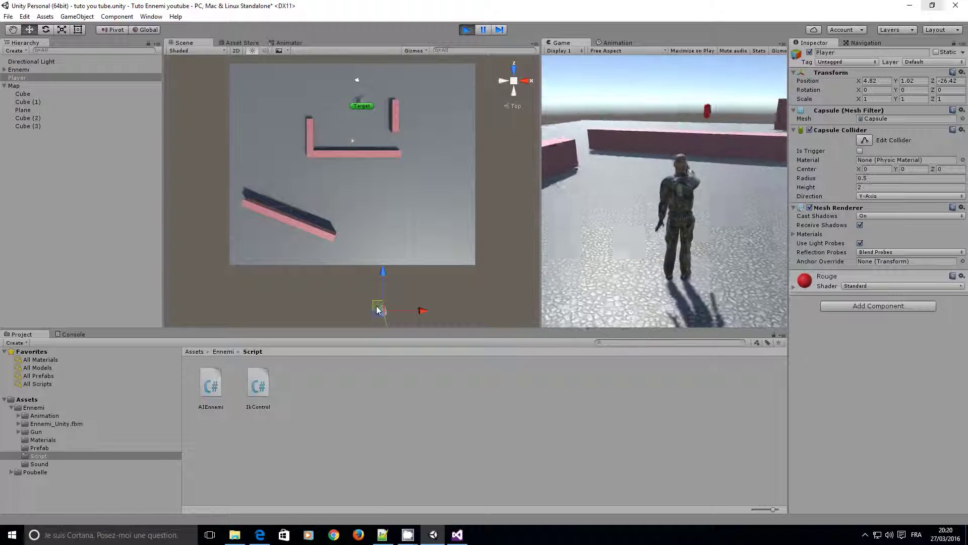
mouse_move(379, 247)
left_mouse_down()
mouse_move(366, 206)
mouse_move(368, 217)
mouse_move(264, 232)
left_mouse_up()
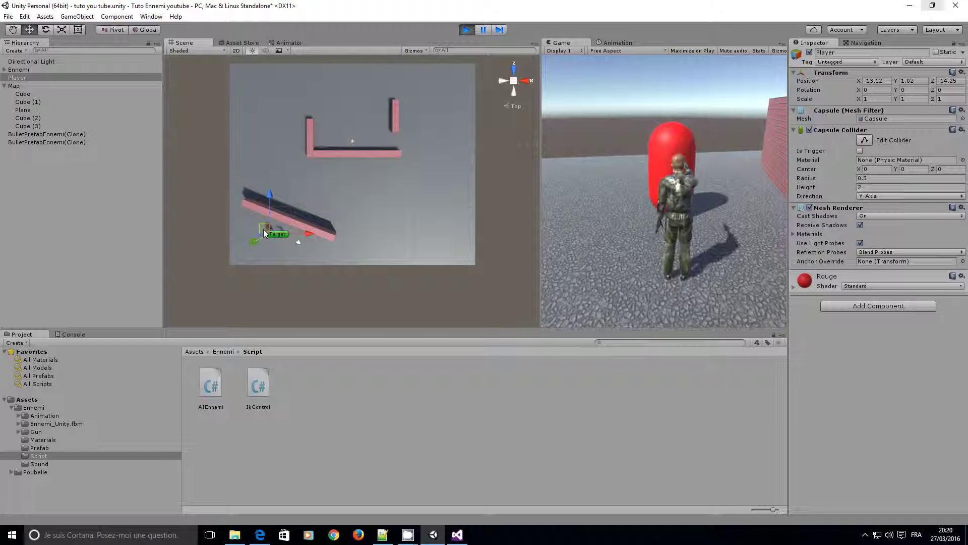
left_click_drag(276, 218, 366, 131)
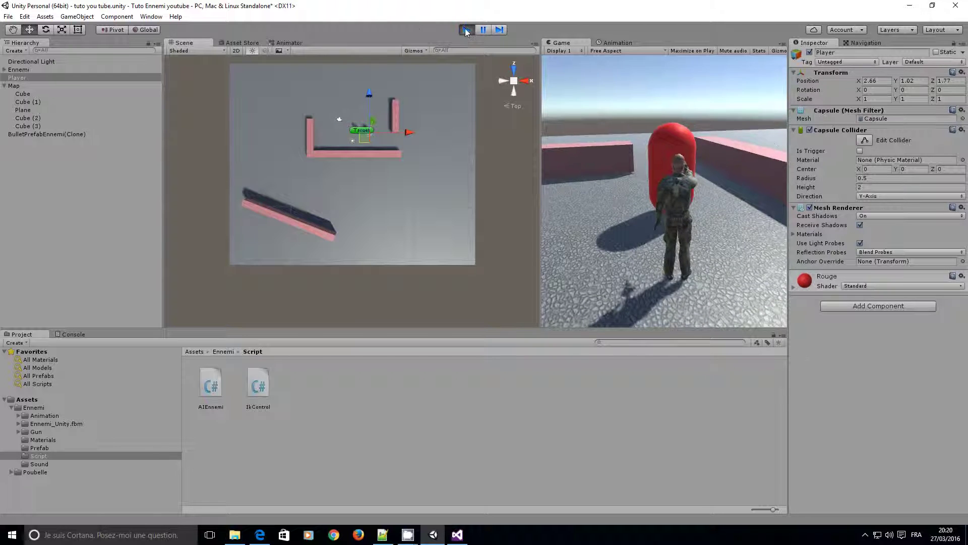
key("ctrl+p")
left_click(8, 16)
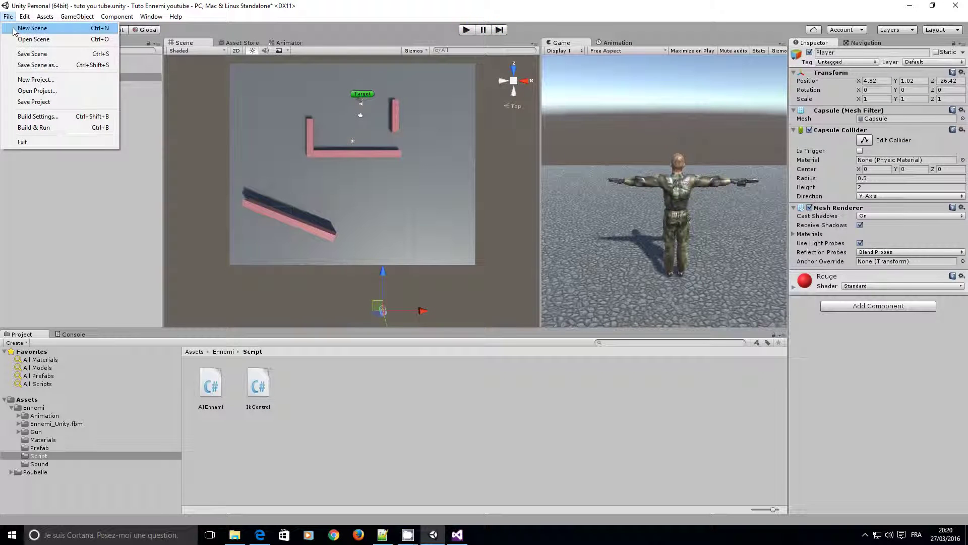
left_click(33, 54)
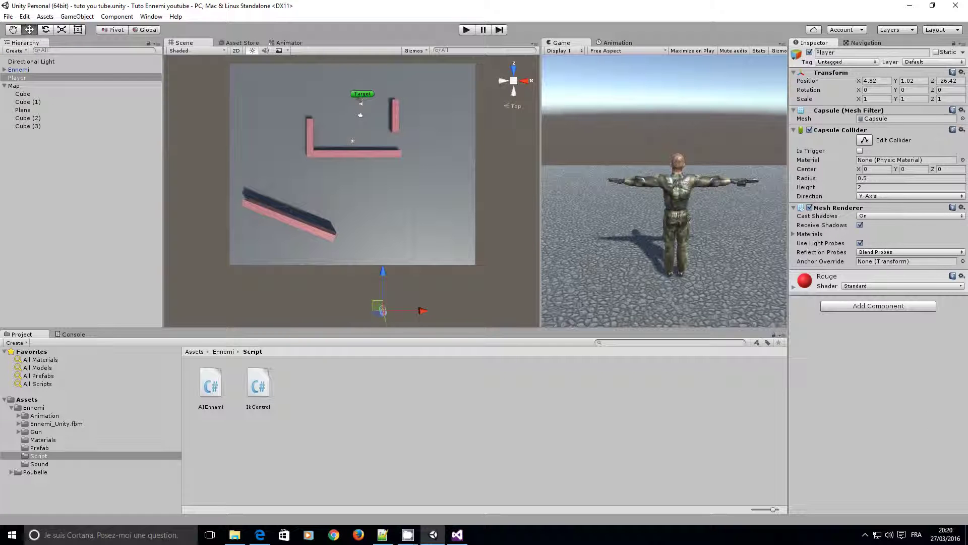
- During play, fire the Dead trigger in the enemy's Animator graph and watch it collapse
left_click(458, 534)
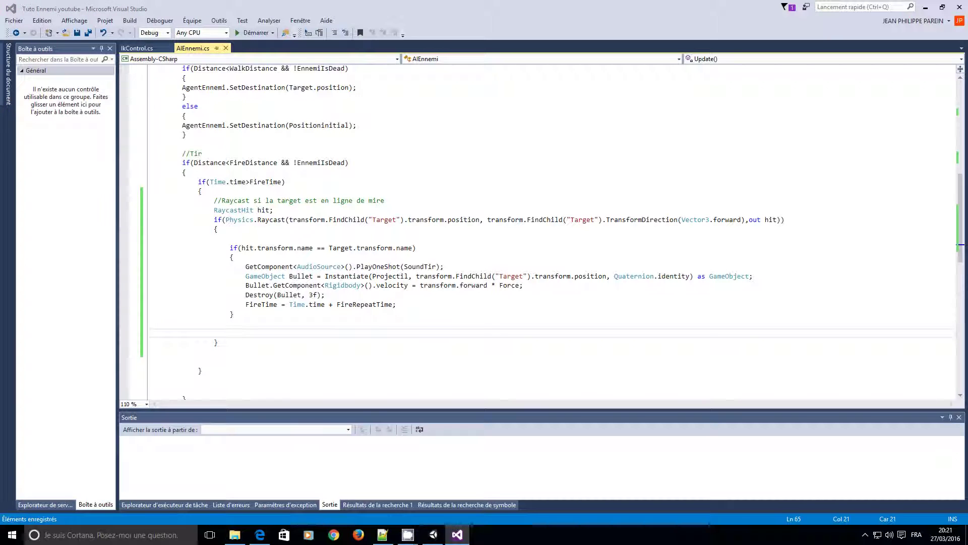
left_click(408, 534)
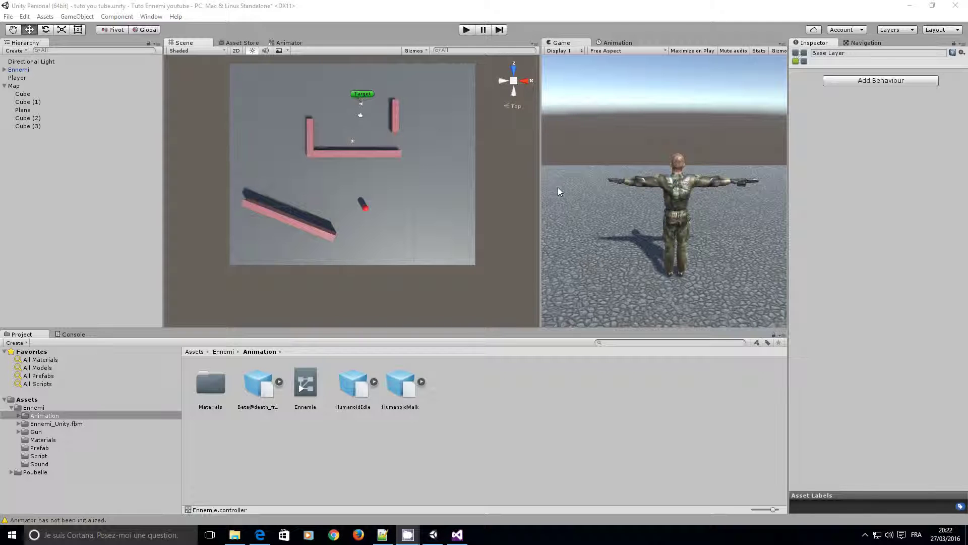
left_click(467, 30)
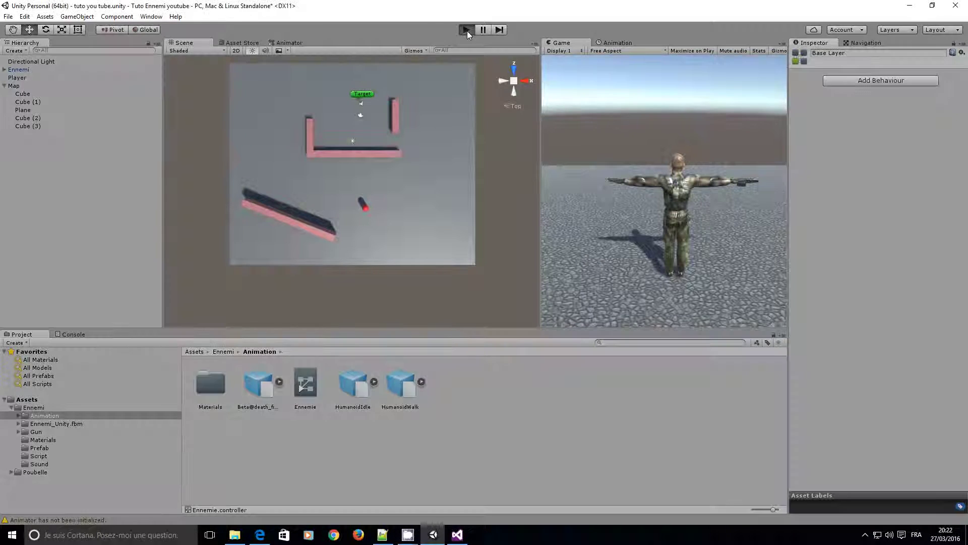
left_click(283, 44)
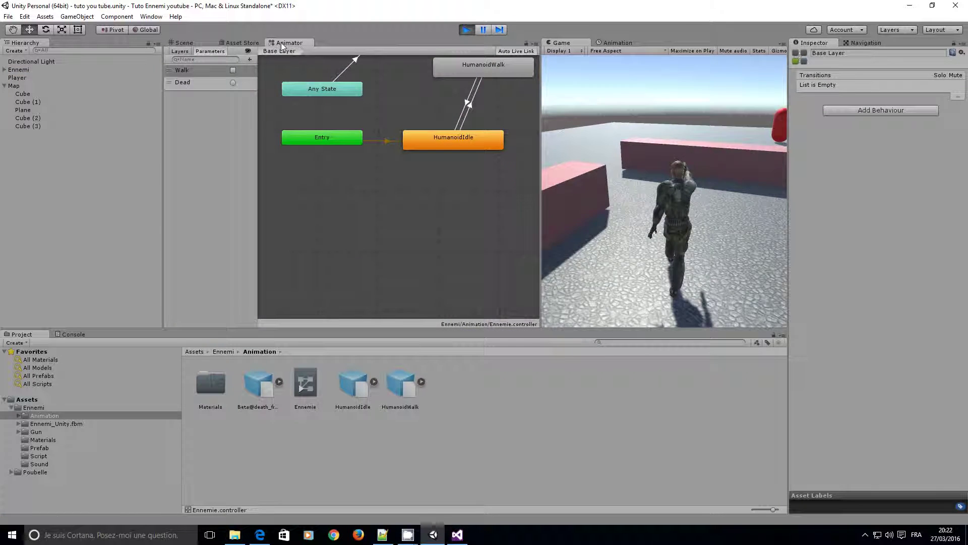
left_click(233, 83)
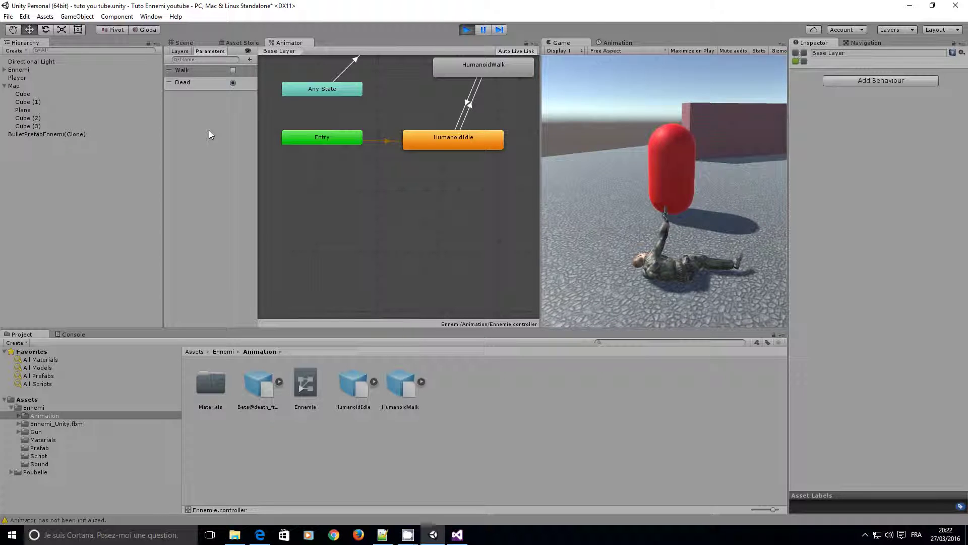
left_click(467, 32)
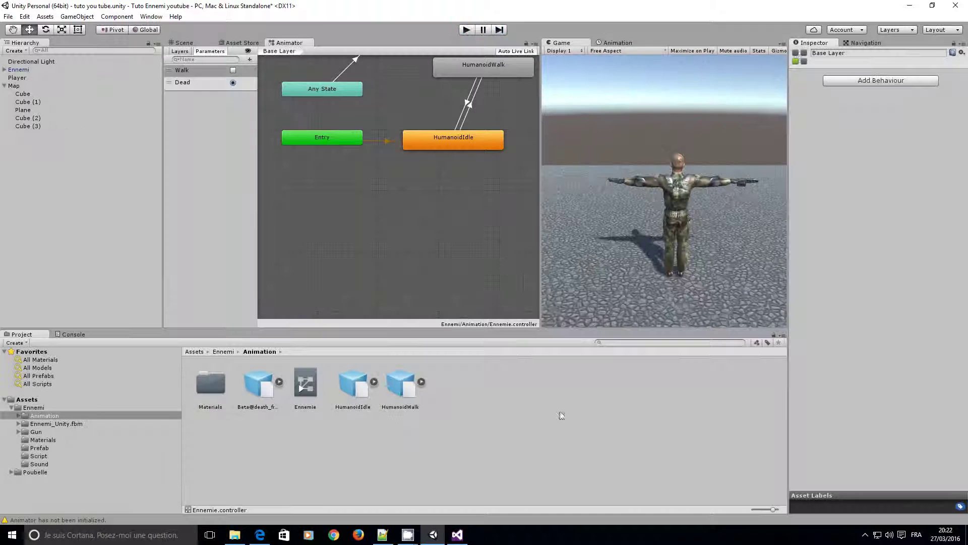
left_click(457, 534)
- Add an empty public void EnnemieDead() method below the Update method
left_click(262, 327)
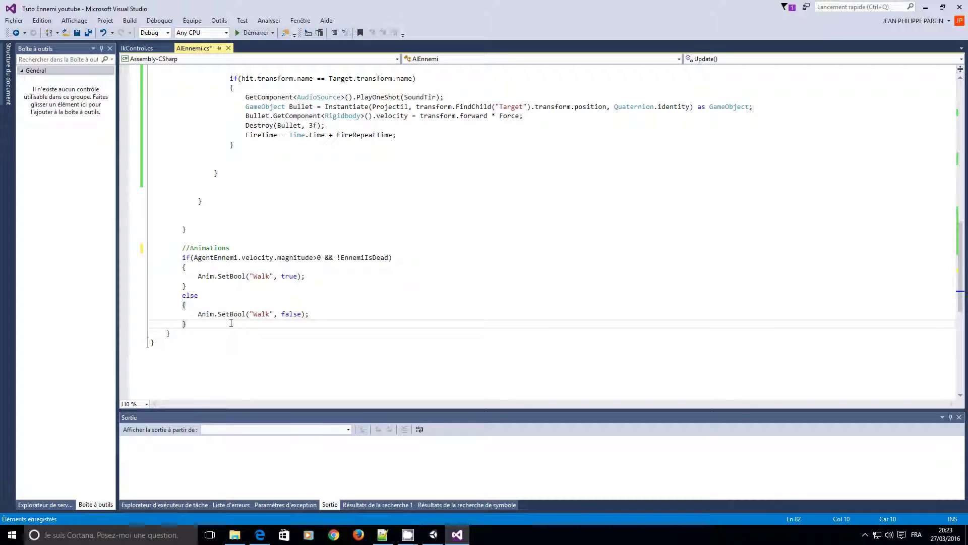
key("Down")
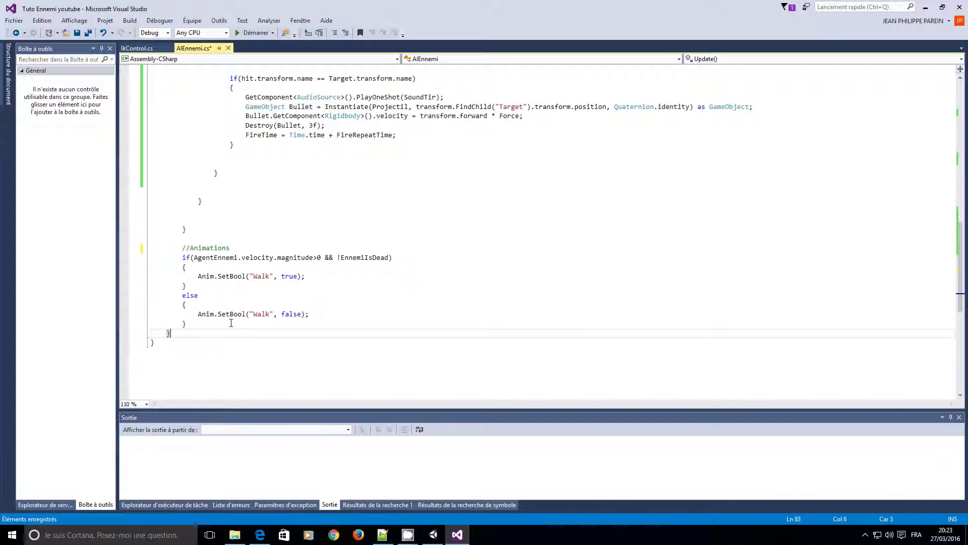
key("Return")
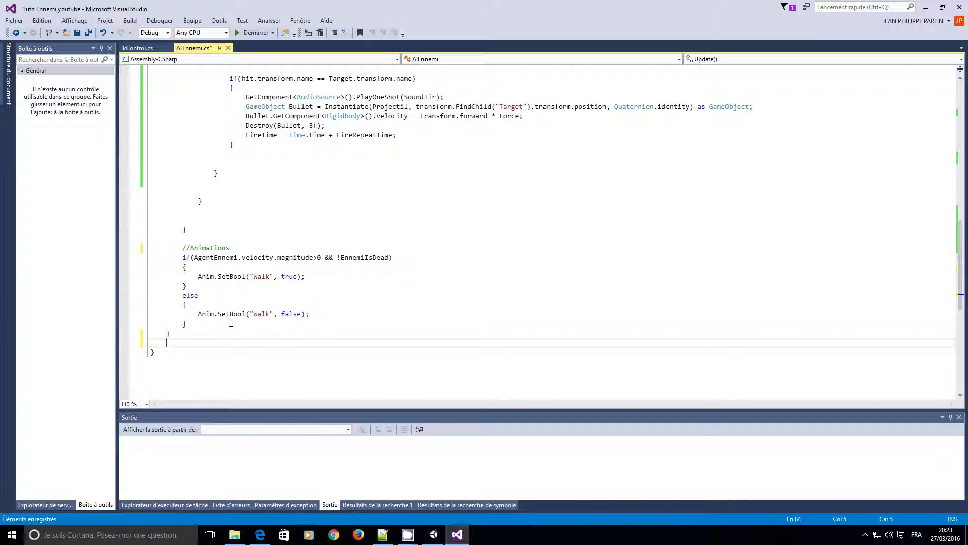
key("Return")
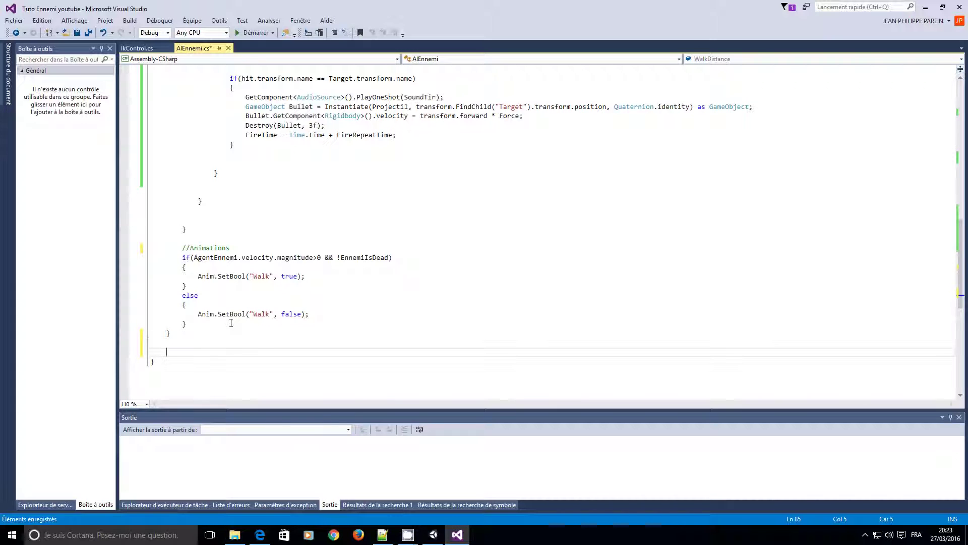
type("pub")
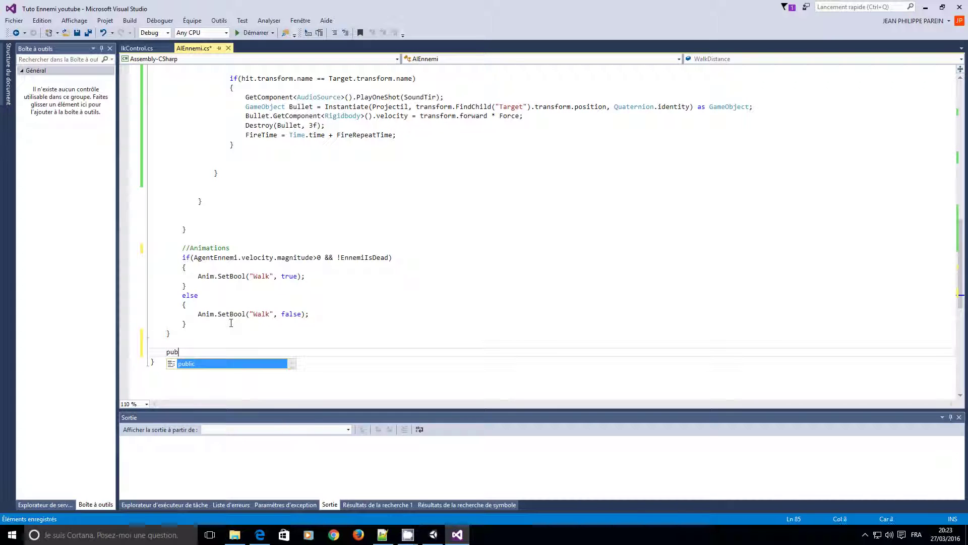
key("BackSpace")
type("ublic")
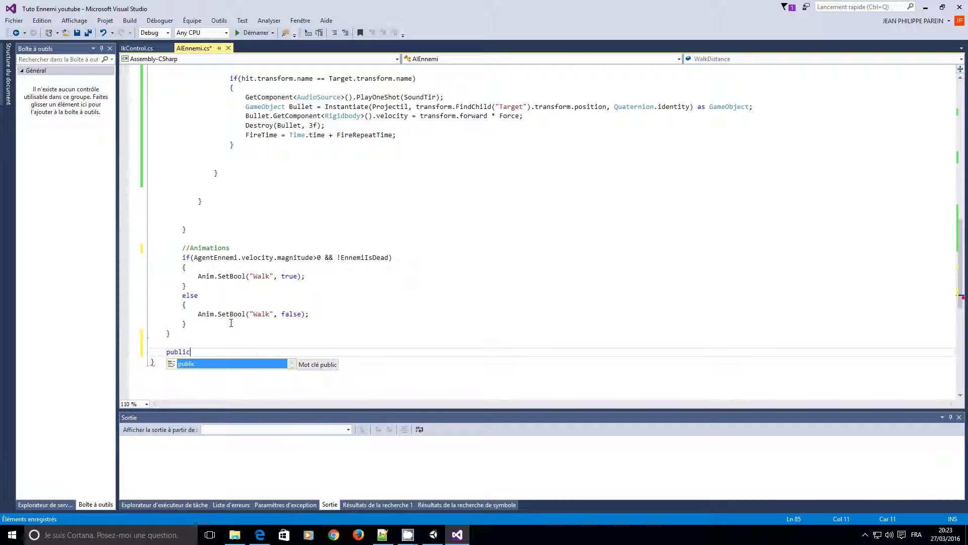
type(" void ")
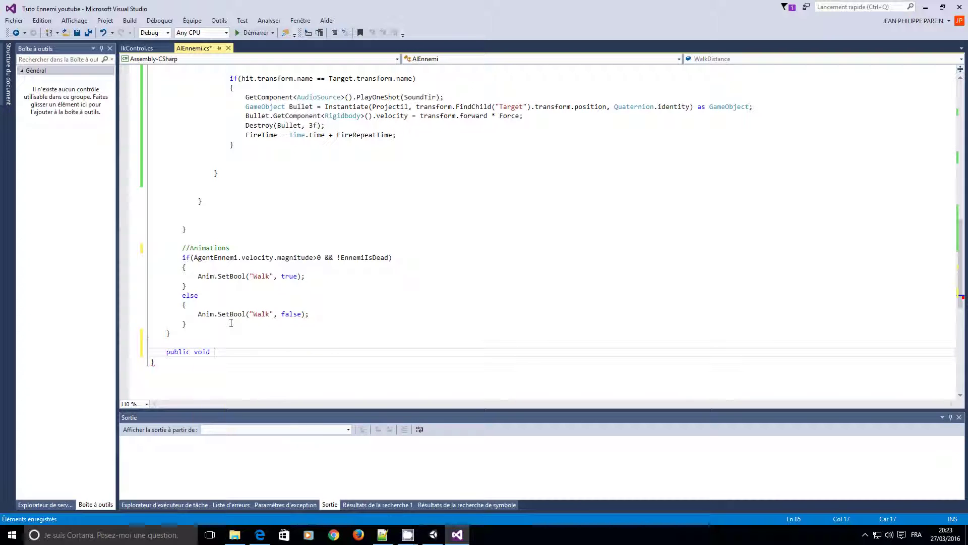
type("Ennemie")
type("Dead")
type("()")
key("Return")
type("{ }")
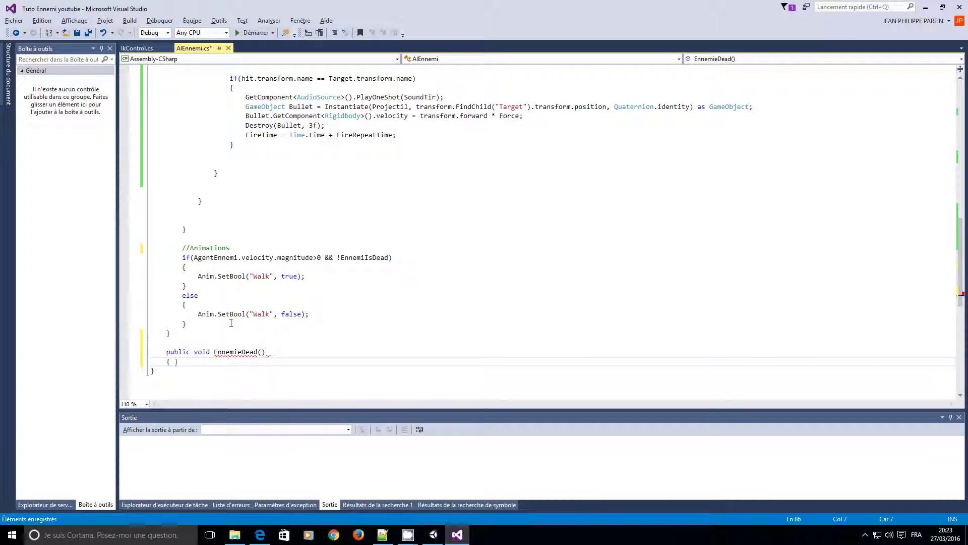
key("Return")
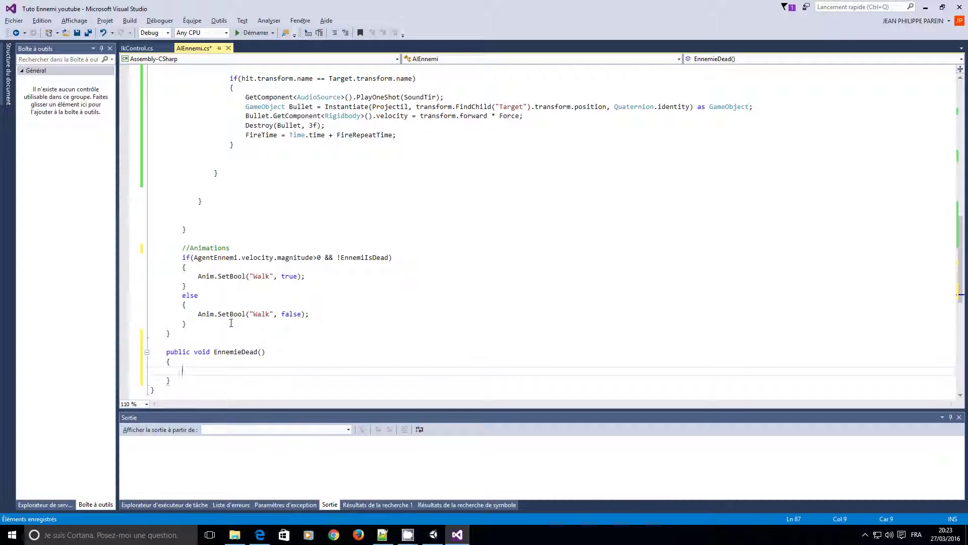
- Write EnnemiIsDead = true; inside EnnemieDead()
type("Enn")
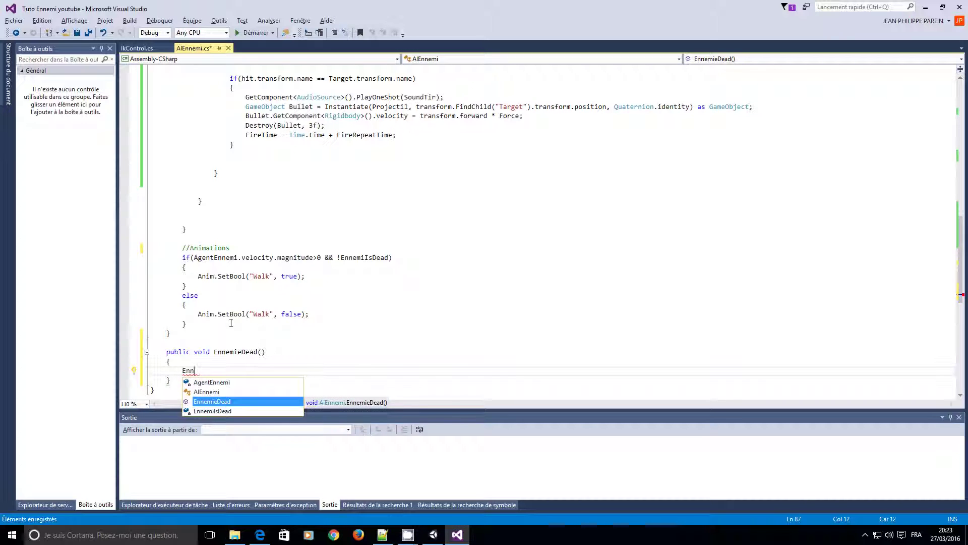
key("Down")
key("Tab")
type("= true")
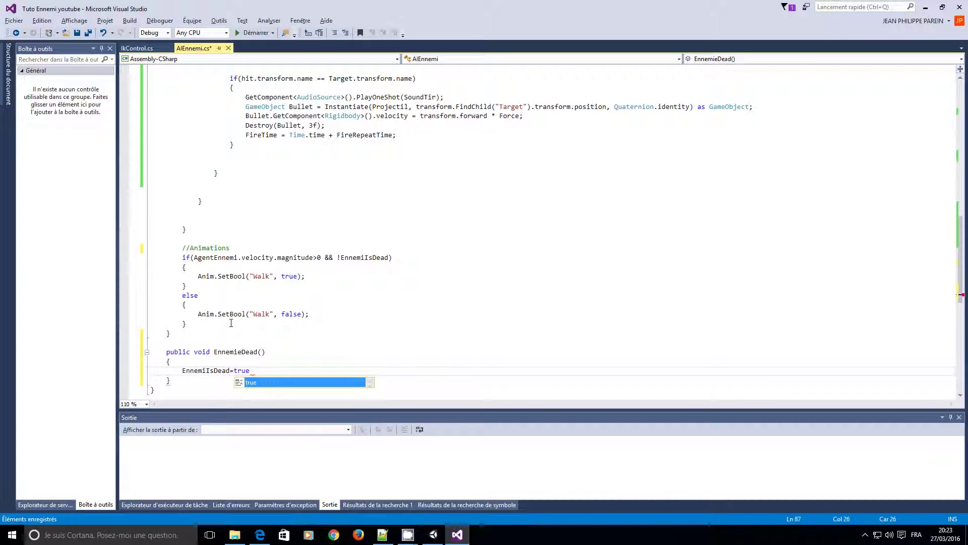
type(";")
left_click(385, 335)
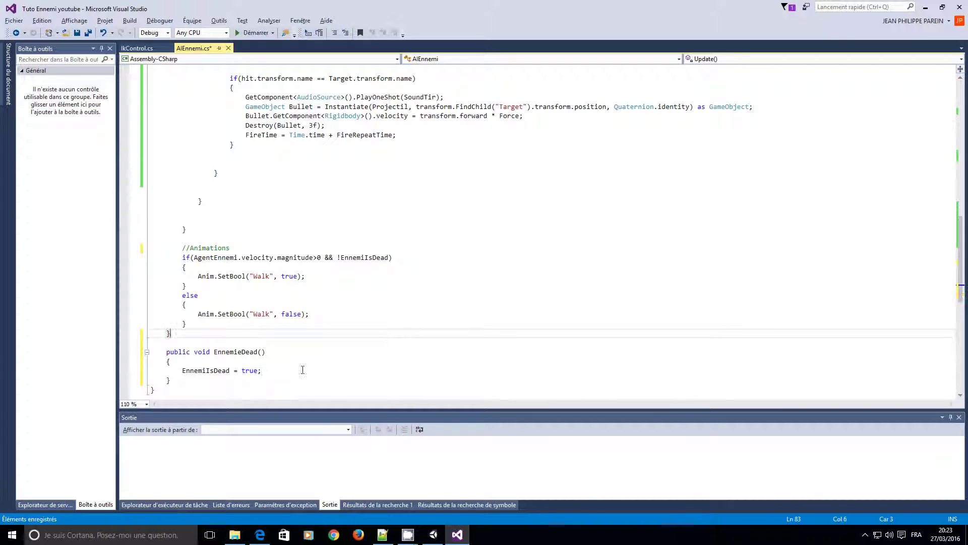
- Add GetComponent<IkControl>().enabled = false; after EnnemiIsDead = true; in EnnemieDead()
scroll(295, 344, "up", 6)
scroll(318, 240, "up", 1)
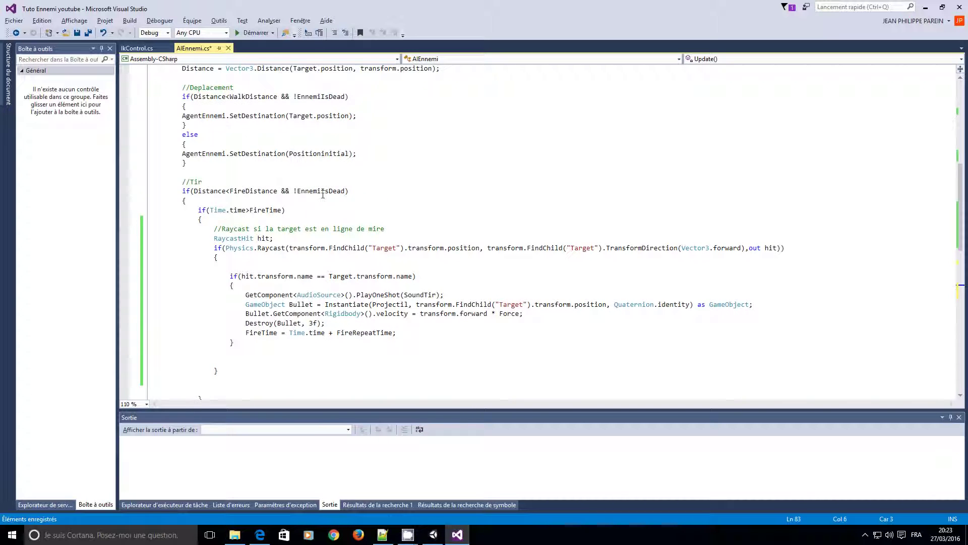
scroll(280, 188, "up", 2)
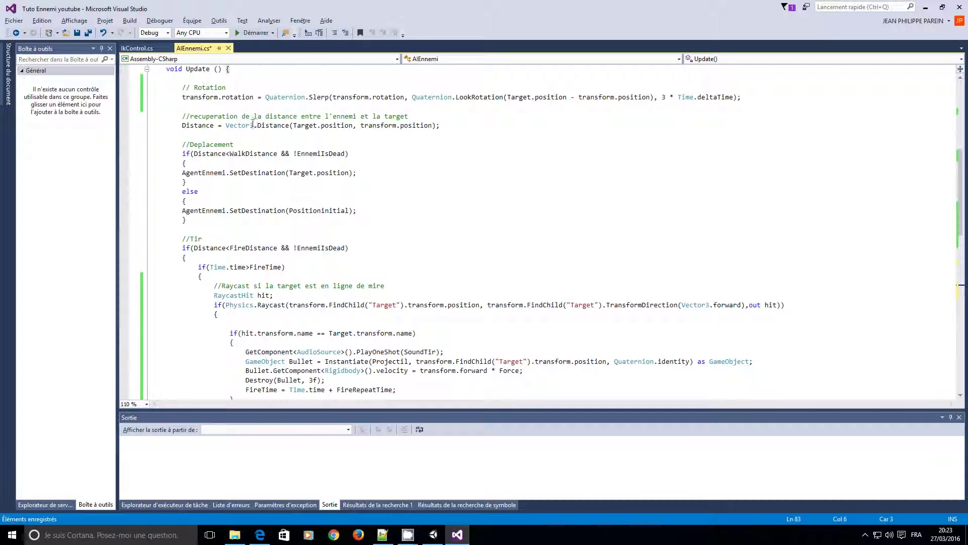
double_click(316, 155)
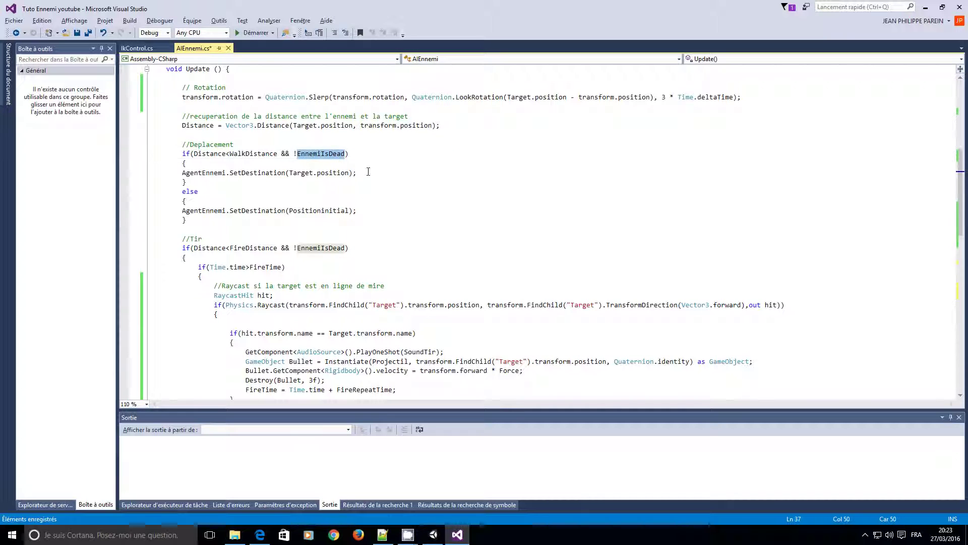
scroll(384, 227, "down", 9)
scroll(298, 339, "down", 2)
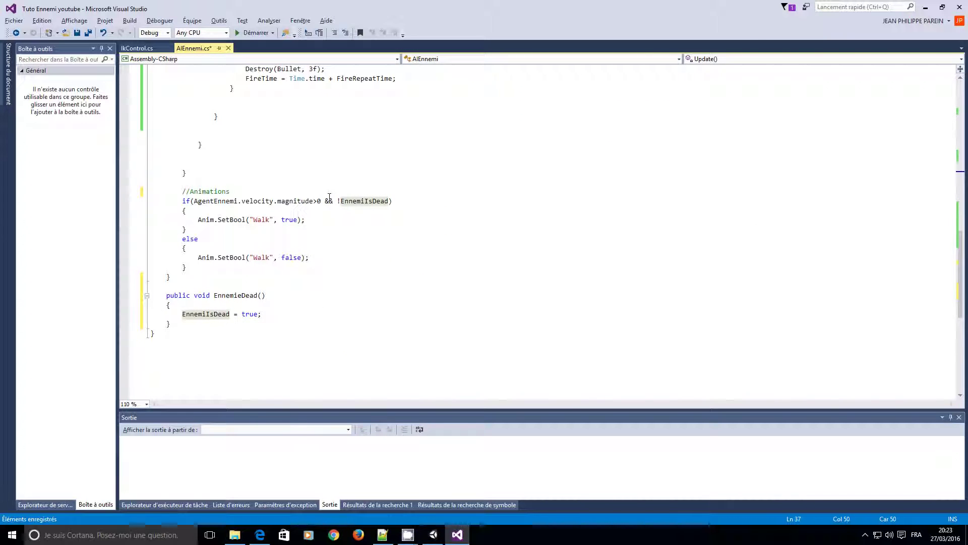
left_click(265, 317)
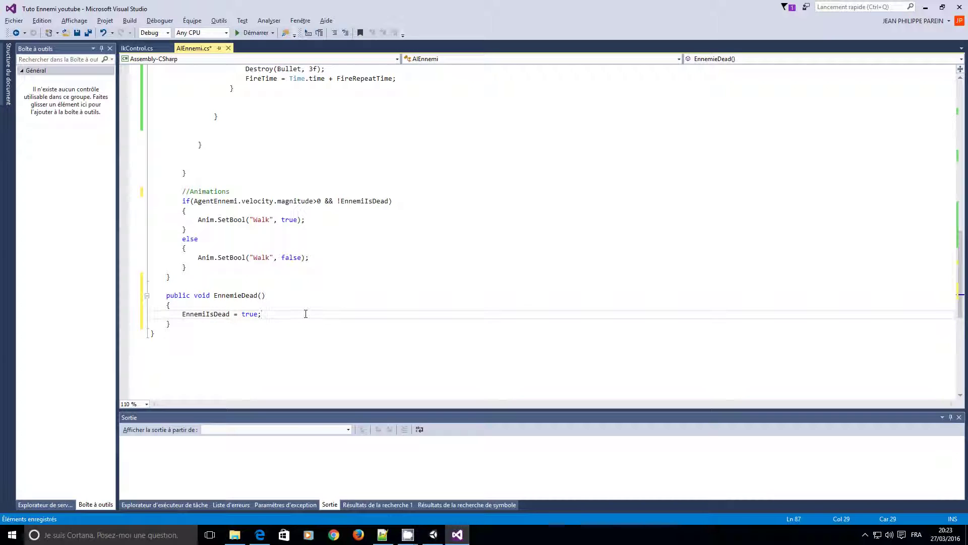
key("Return")
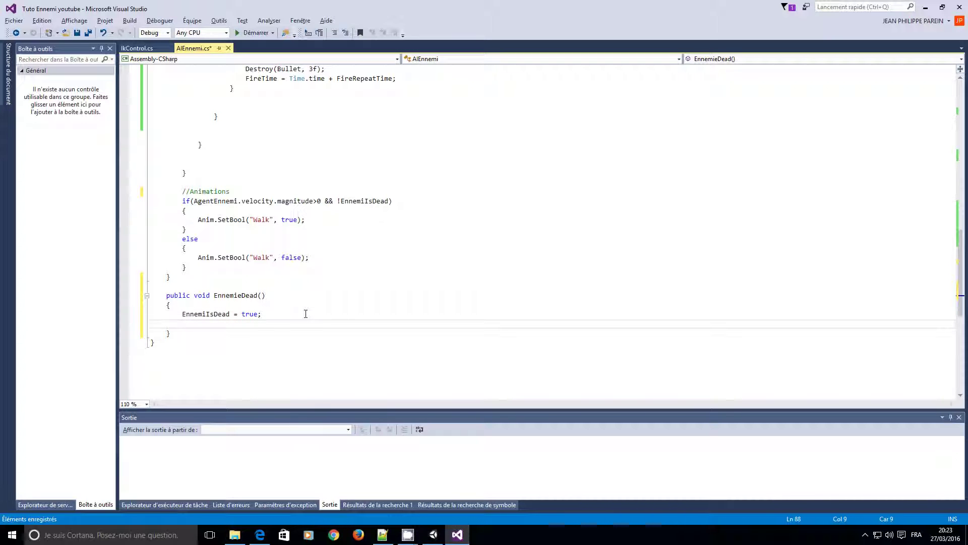
type("GetComponent")
type("<")
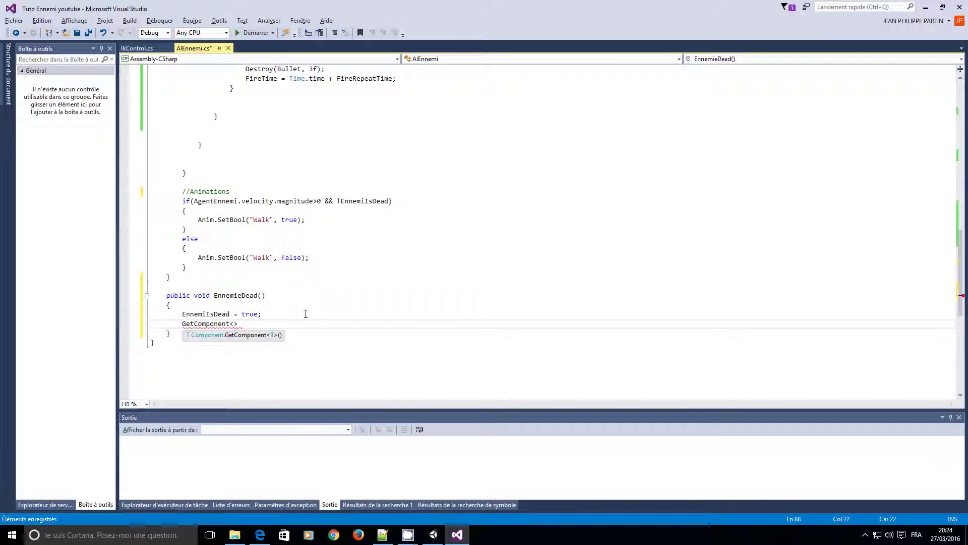
type("IkControl")
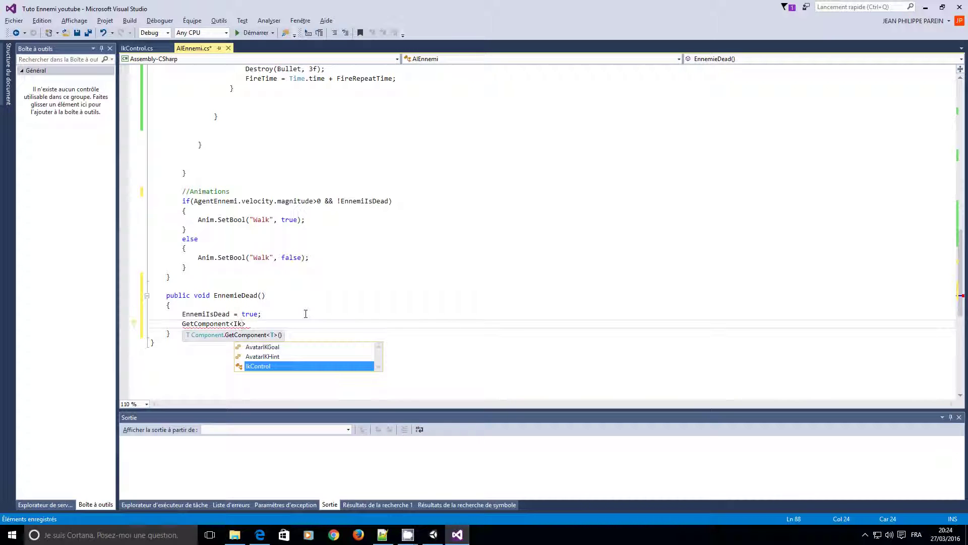
type(">")
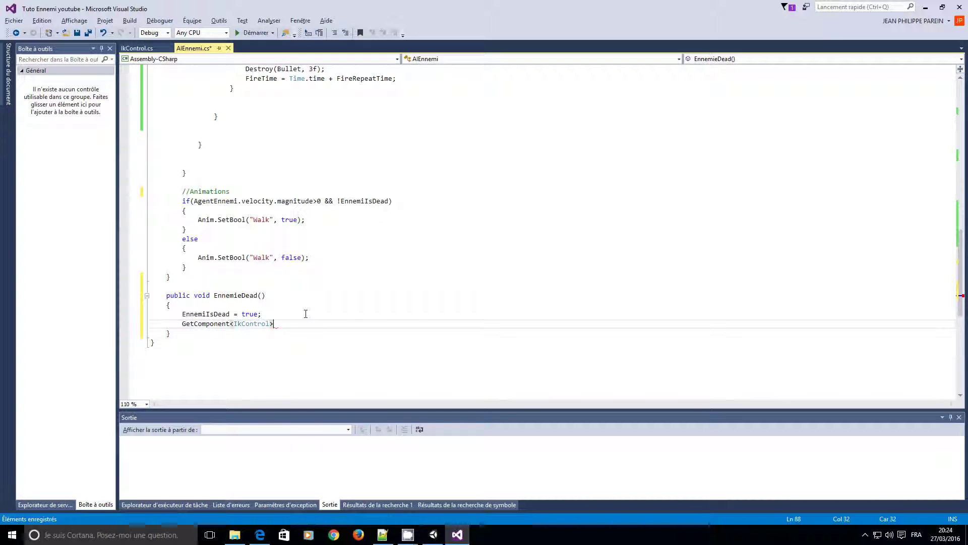
type("().enabled = ")
type("false")
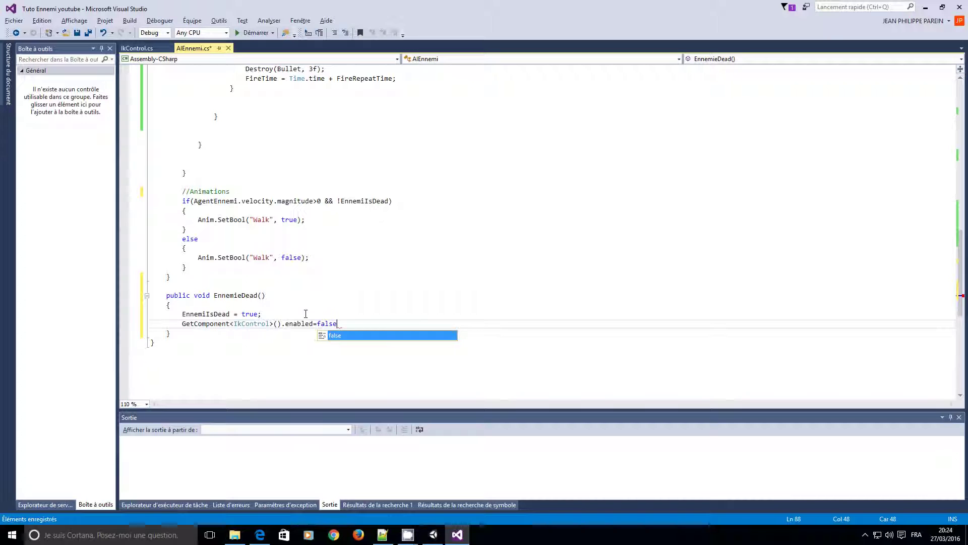
type(";")
key("Return")
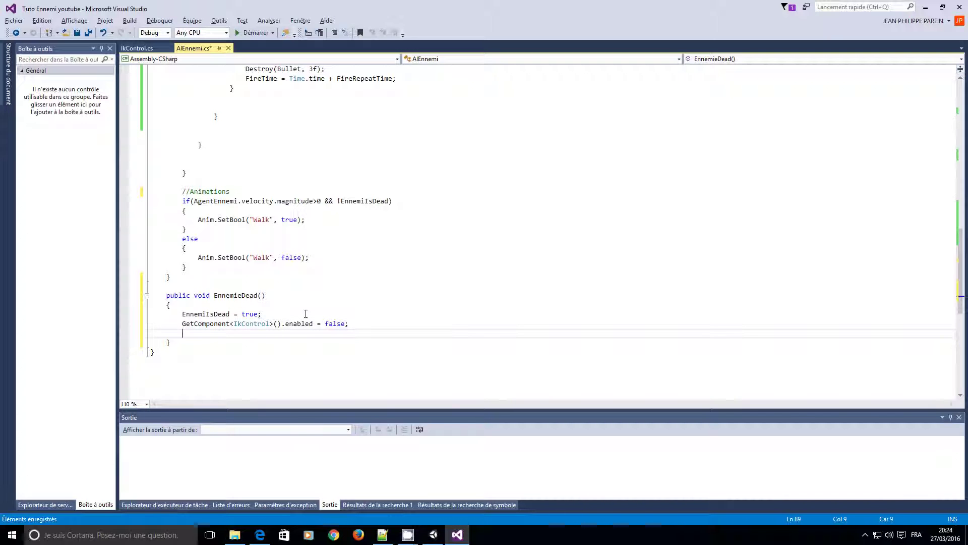
- Add an AgentEnnemi.Stop(); call to halt the enemy's navigation agent
type("en")
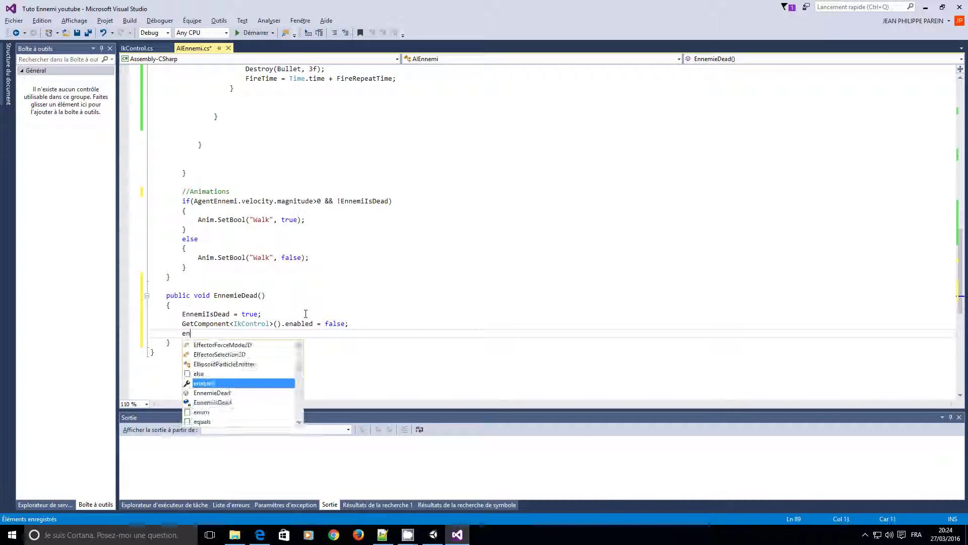
type("ne")
key("Up")
key("Up")
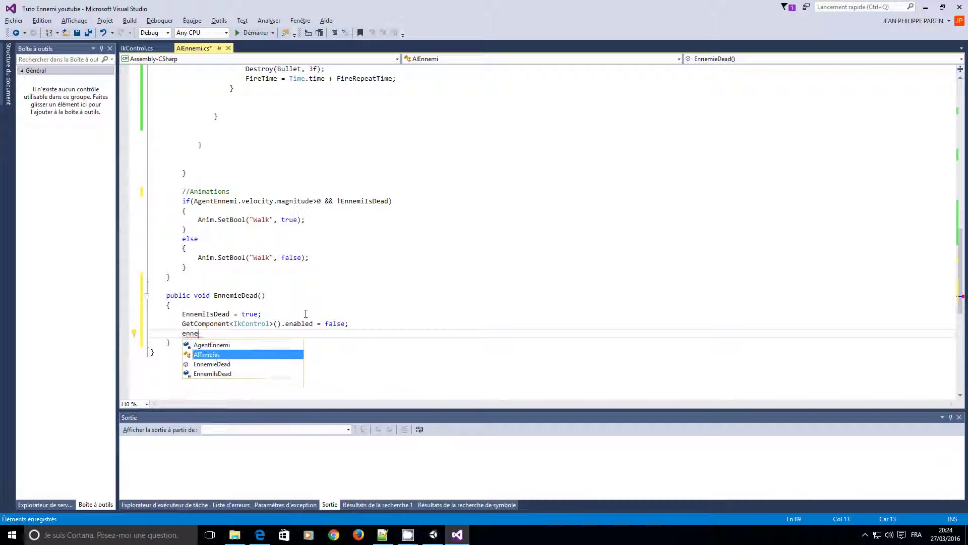
key("Up")
key("Return")
type(".")
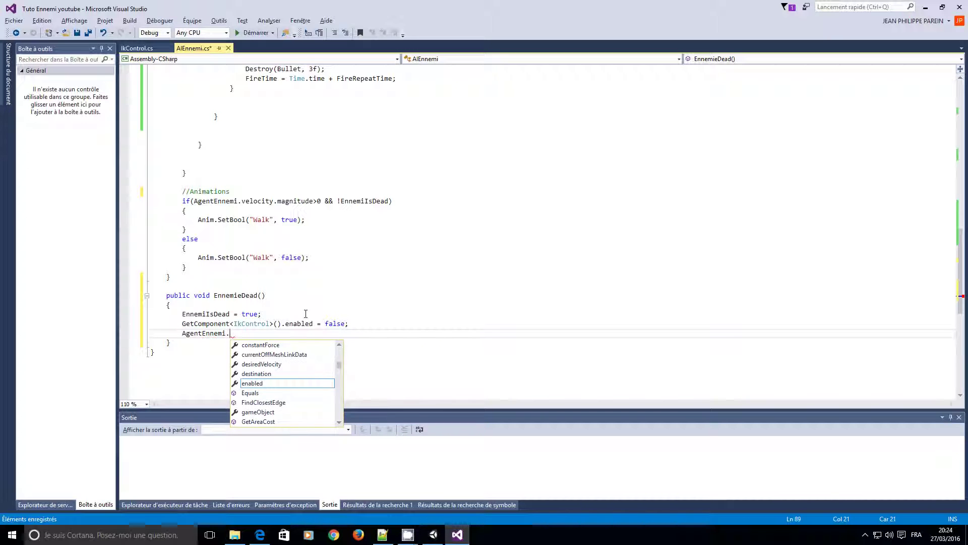
type("st")
key("Return")
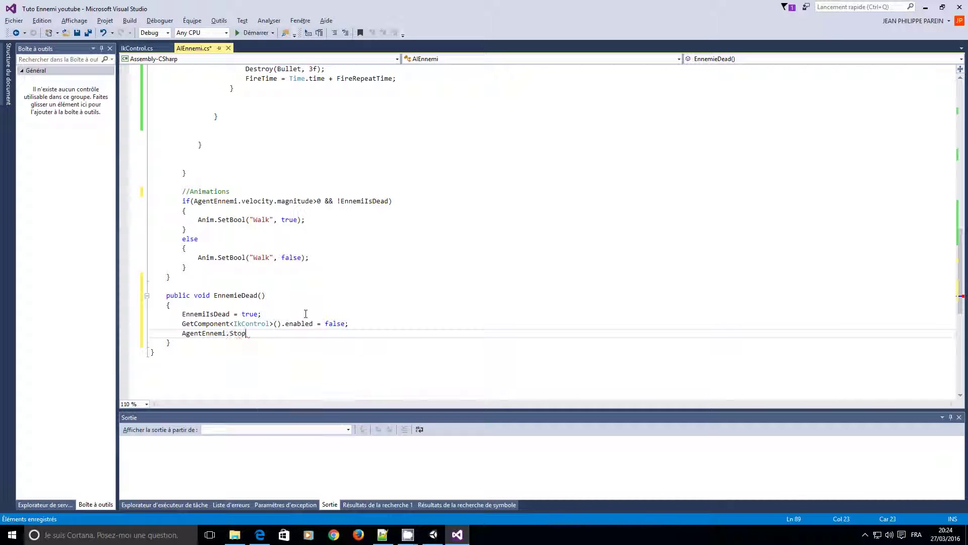
type("();")
key("Return")
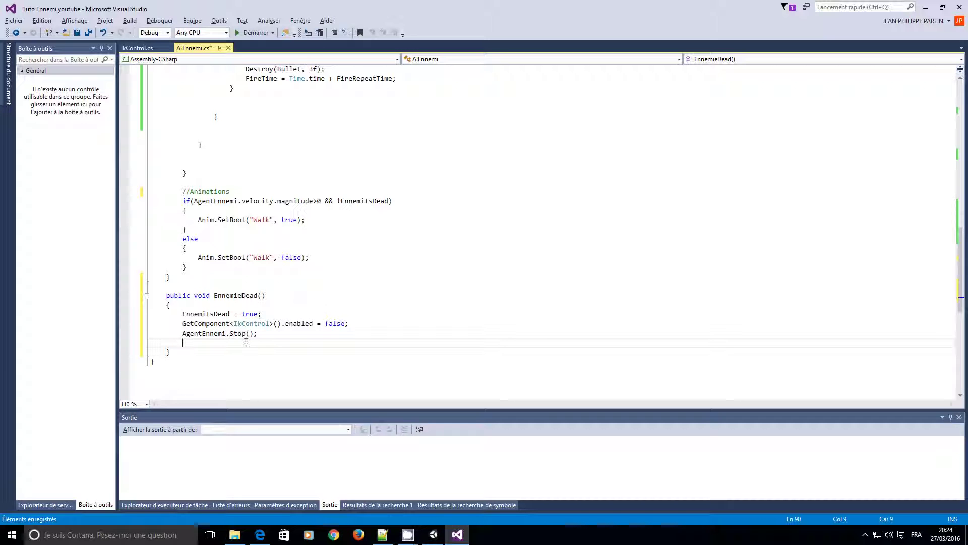
- Add Anim.SetTrigger("Dead"); to play the death animation
type("Anim")
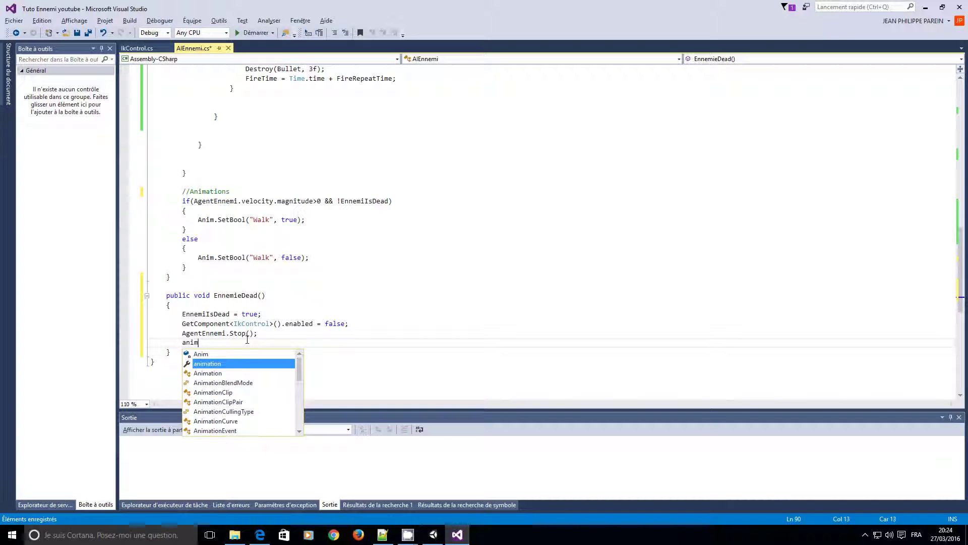
type(";")
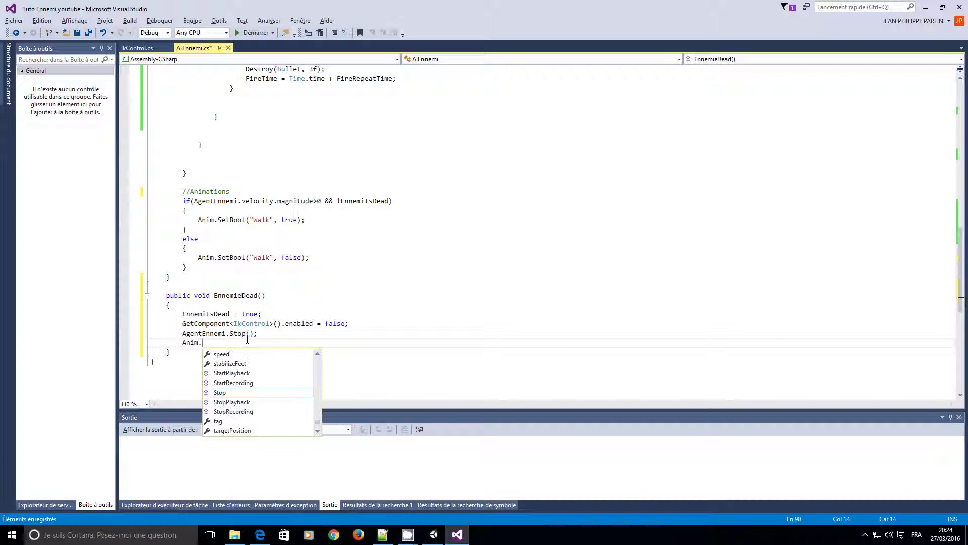
type("set")
key("Down")
key("Down")
key("Down")
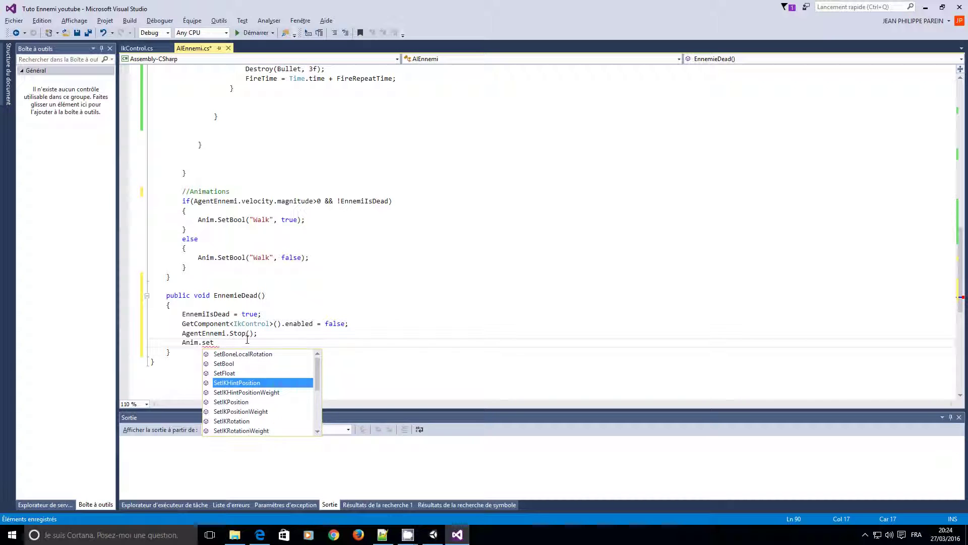
key("Down")
key("Down")
key("Down")
key("Down")
key("Down")
key("Down")
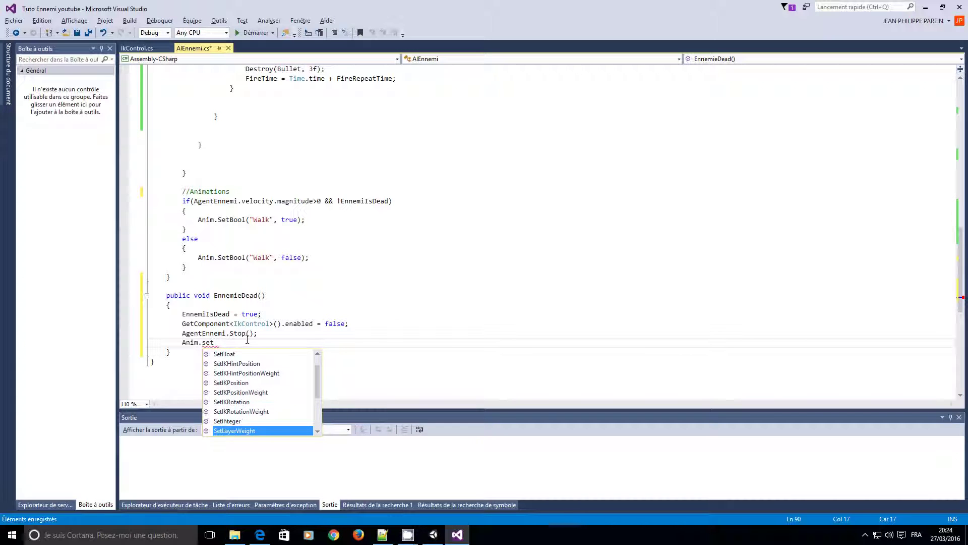
type("tTr")
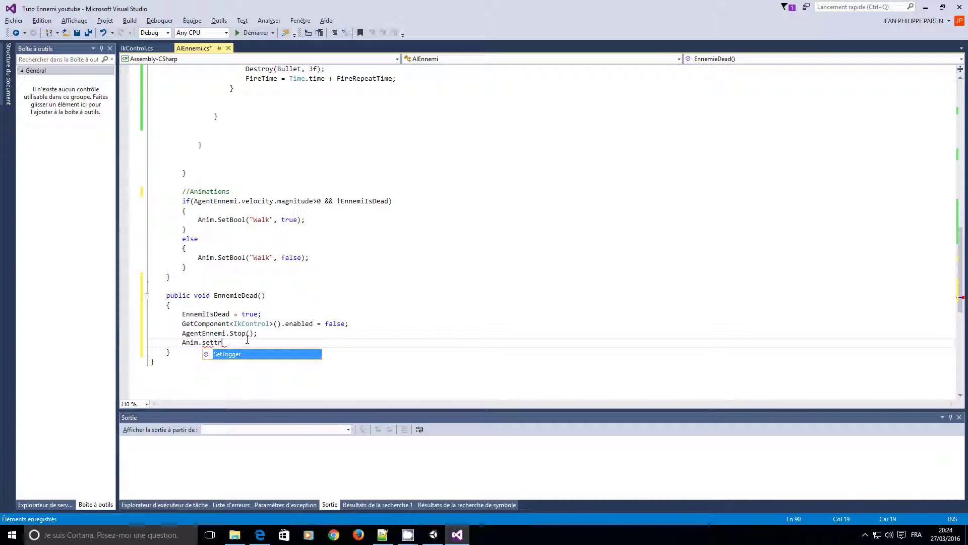
key("Tab")
type("(\"")
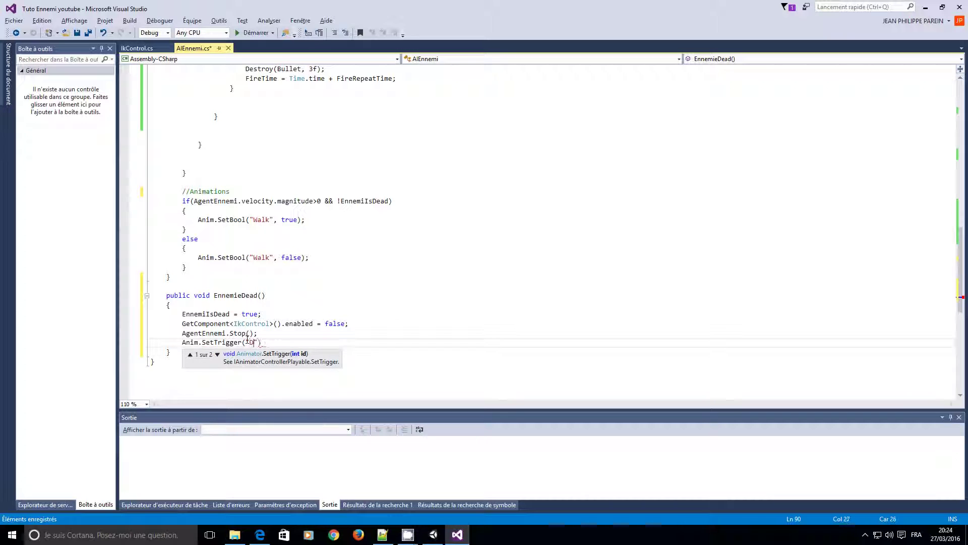
type("Dead\"")
type(")")
key("Return")
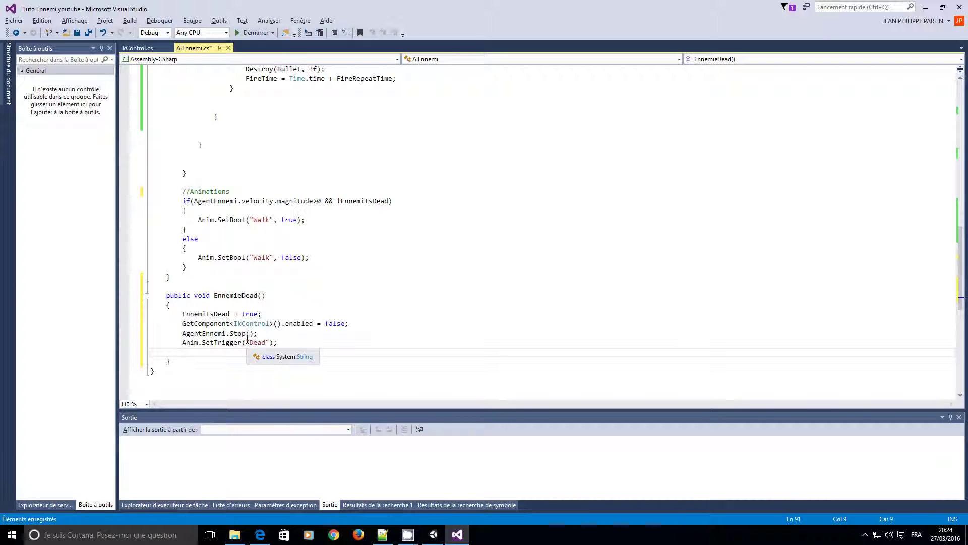
- Declare a public AudioClip SoundDead; field below the Force field
scroll(247, 339, "up", 4)
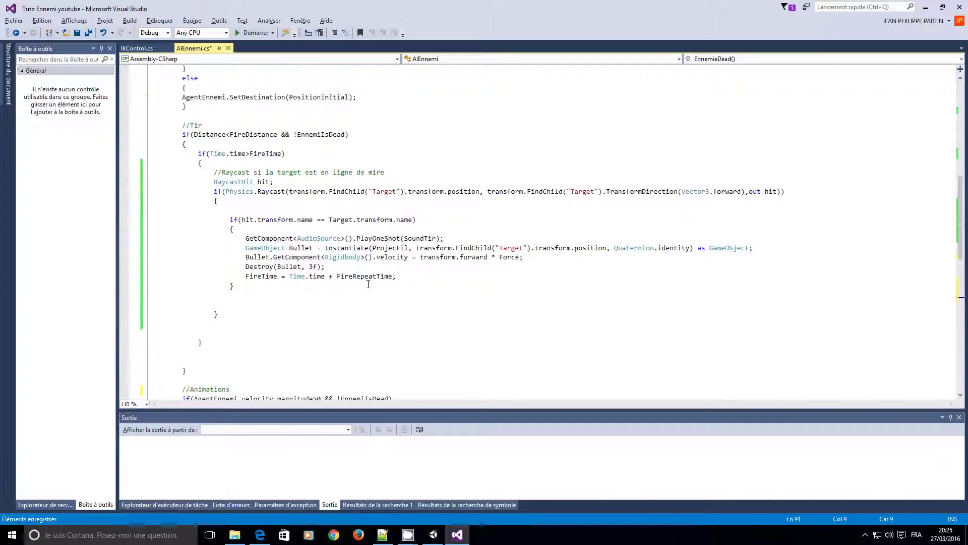
scroll(237, 303, "up", 6)
scroll(230, 252, "up", 5)
scroll(221, 210, "up", 5)
left_click(252, 183)
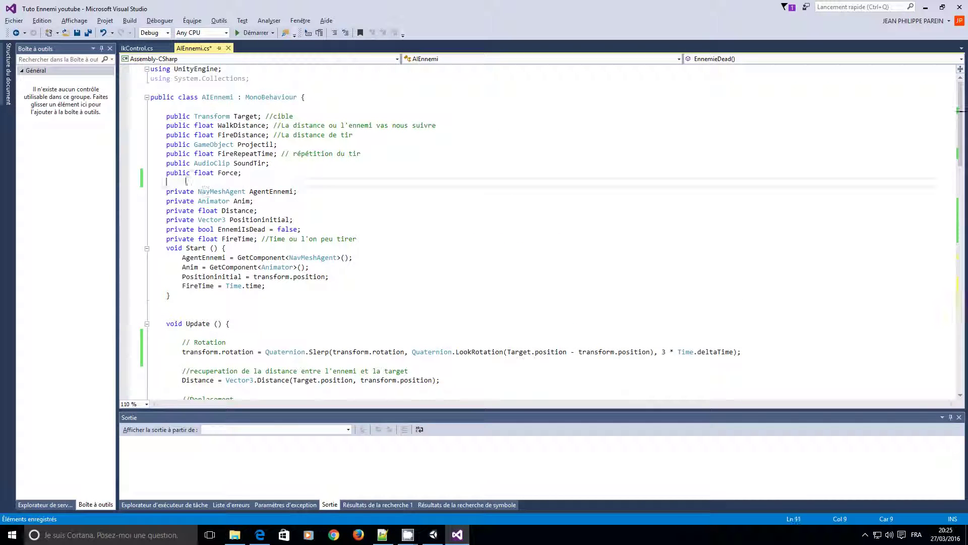
type("public ")
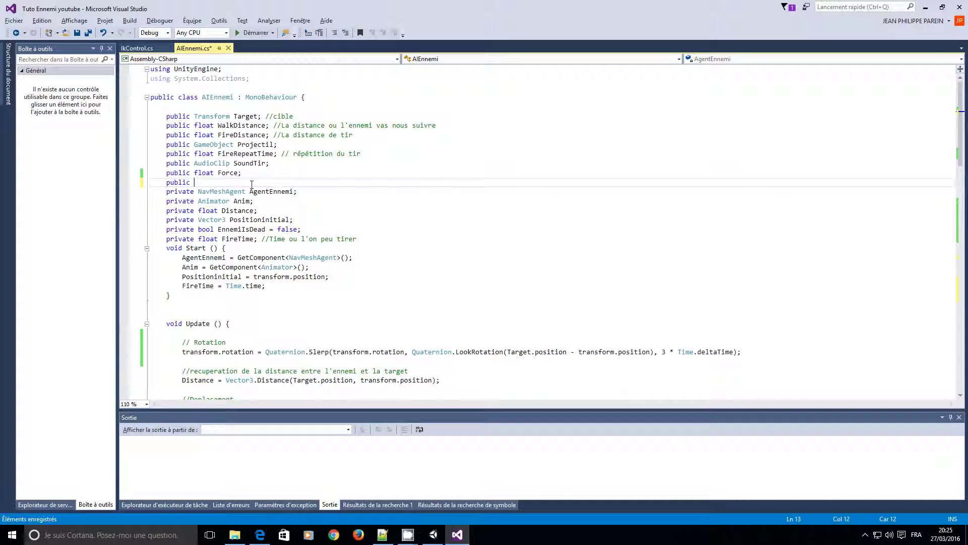
type("AudioClip SoundDead")
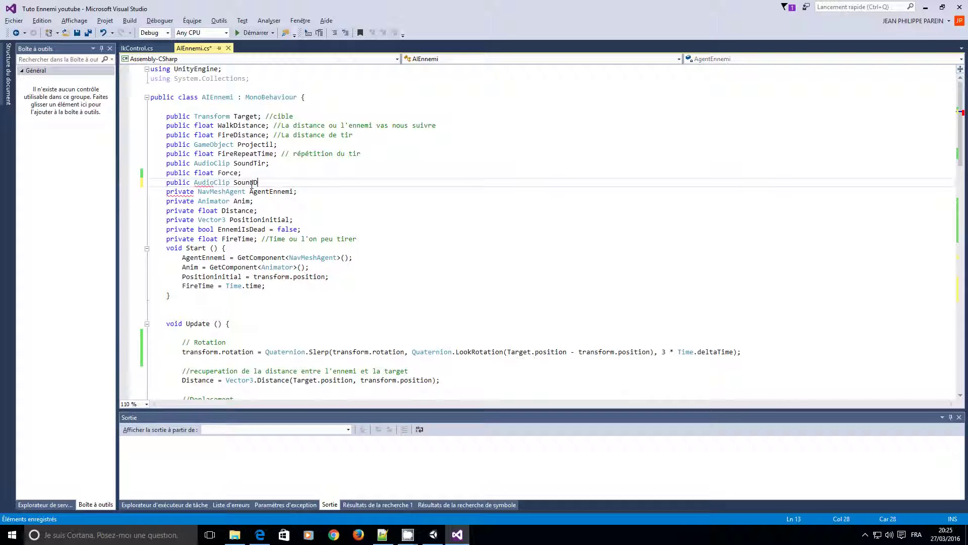
type(";")
key("Return")
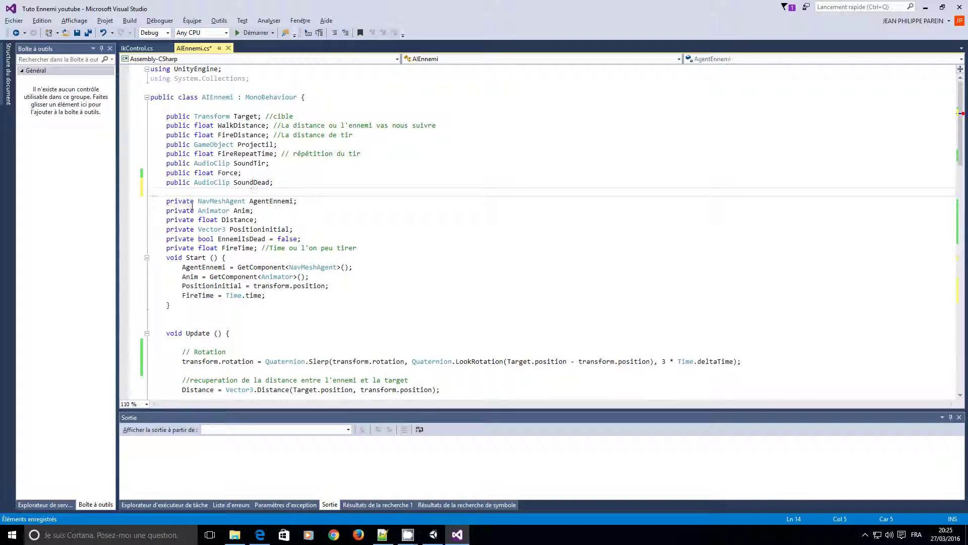
- Add GetComponent<AudioSource>().PlayOneShot(SoundDead); after the Dead trigger line
scroll(283, 201, "down", 6)
scroll(287, 227, "down", 5)
scroll(296, 262, "down", 5)
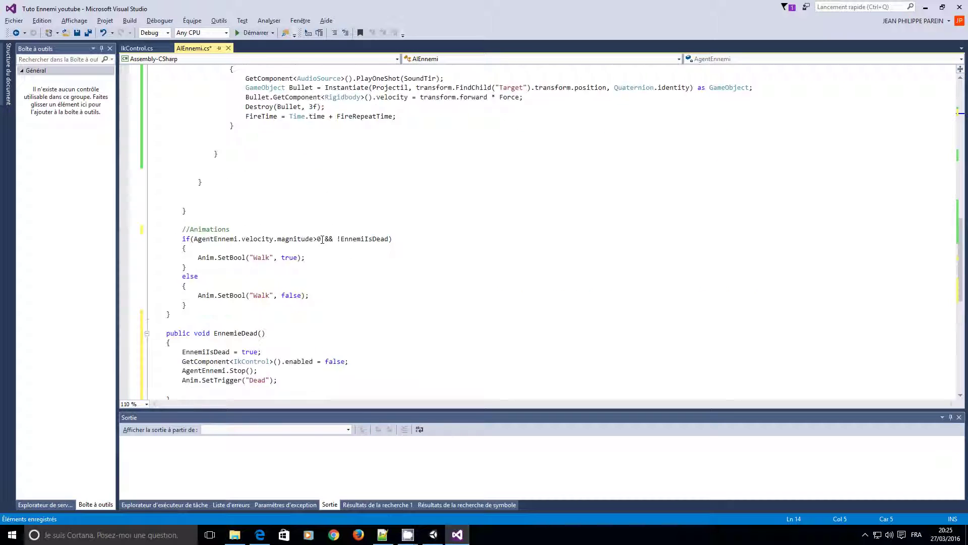
scroll(303, 305, "down", 5)
left_click(304, 291)
key("Return")
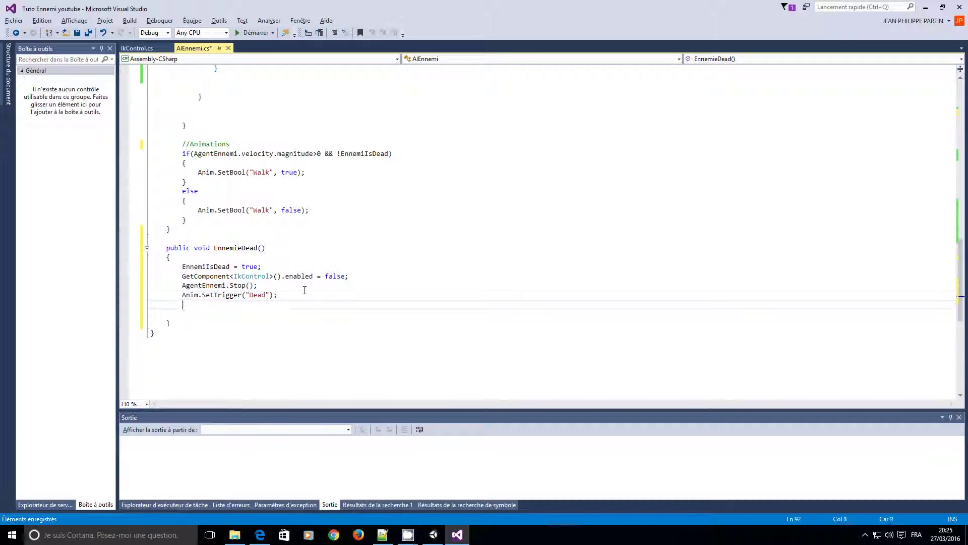
type("GetComponent<>")
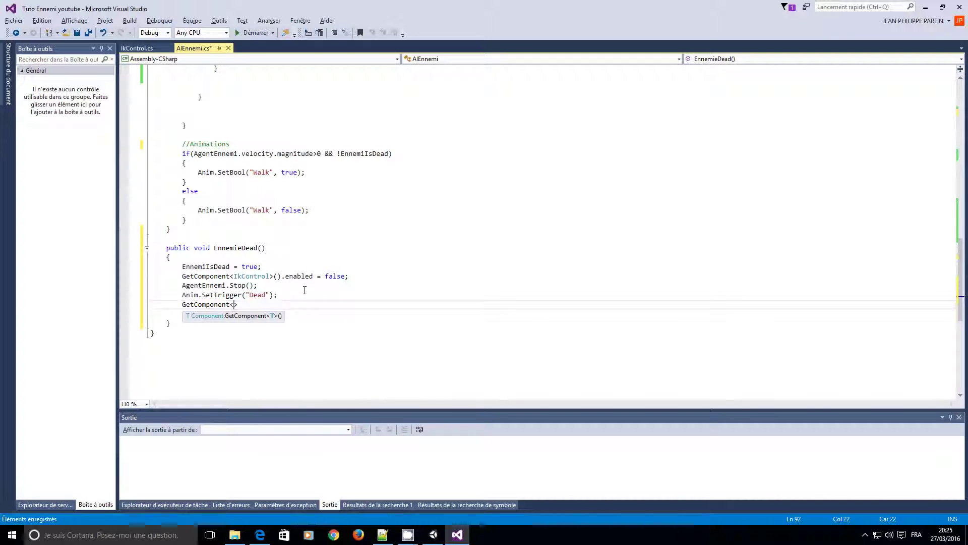
type("Audio")
key("Down")
key("Down")
key("Down")
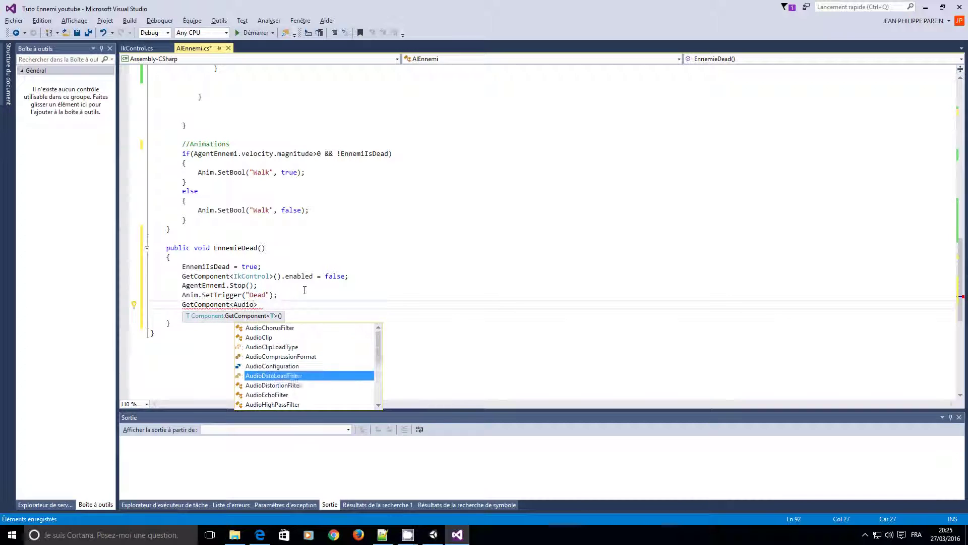
key("Down")
key("Down")
key("Down")
key("Down")
key("Down")
key("Down")
key("Down")
key("Down")
key("Down")
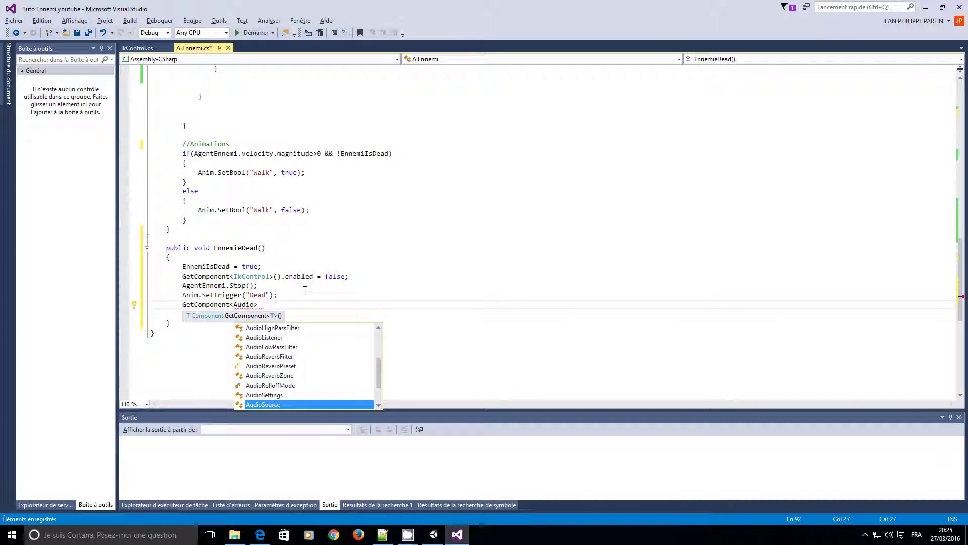
type(">(")
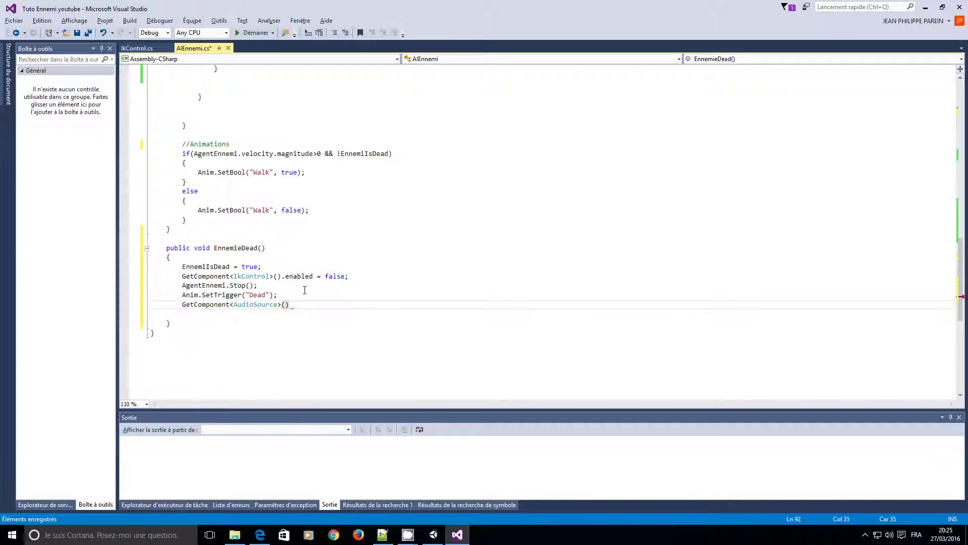
type(".play")
key("Down")
key("Tab")
type("(Sound")
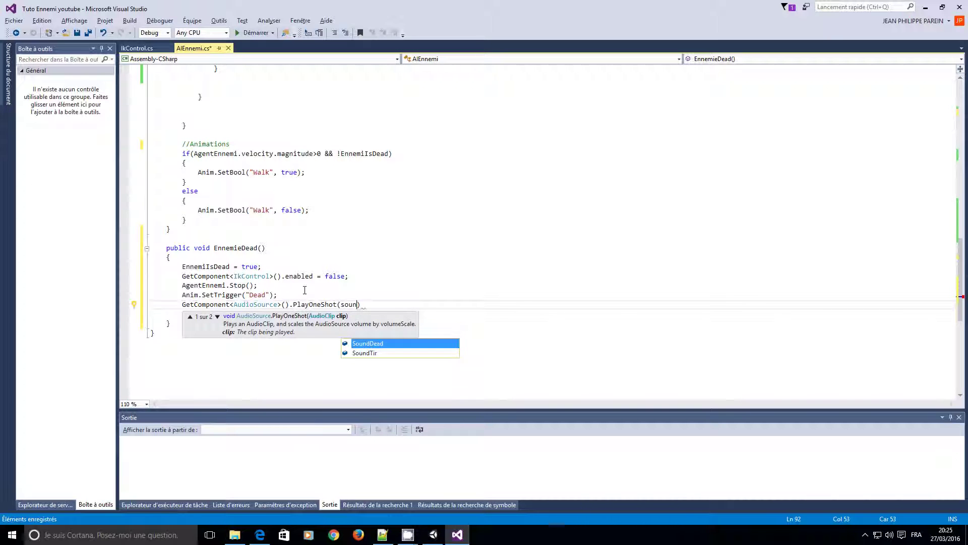
key("Tab")
type(")")
key("Return")
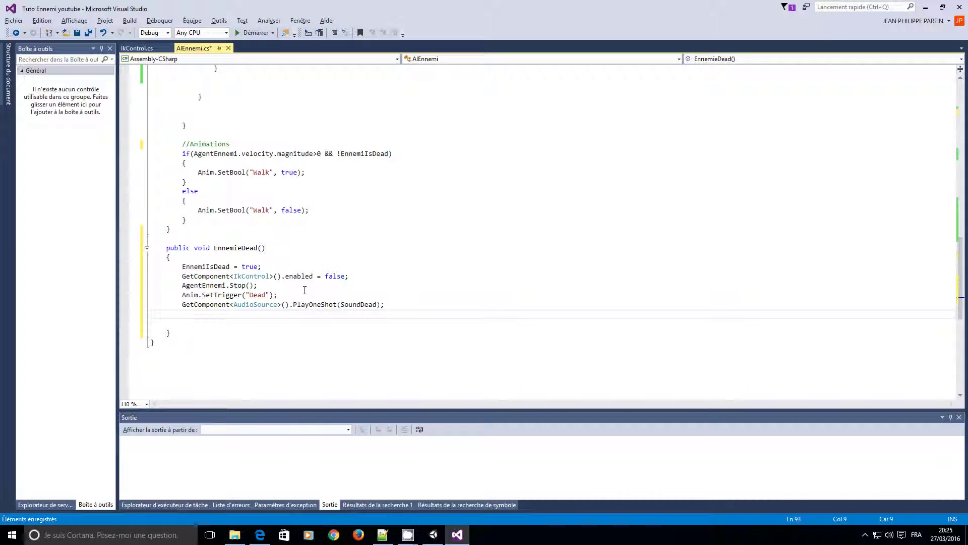
- Start a Destroy(gameObject, call on the next line
type("Des")
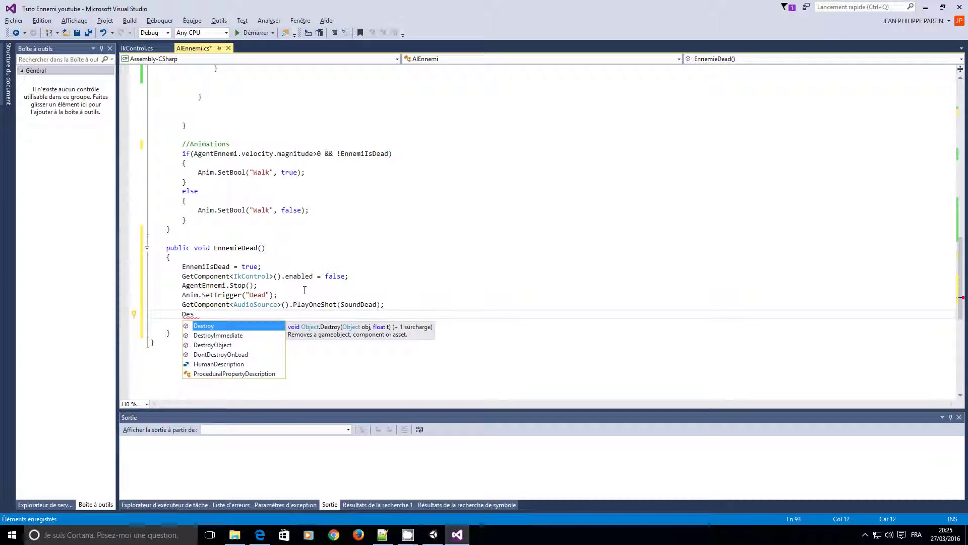
key("Tab")
type("(ga")
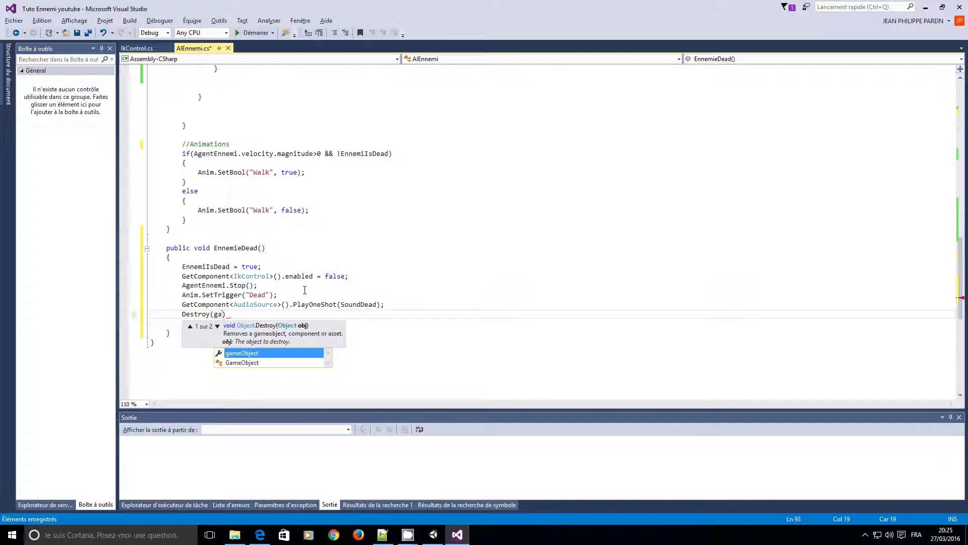
key("Tab")
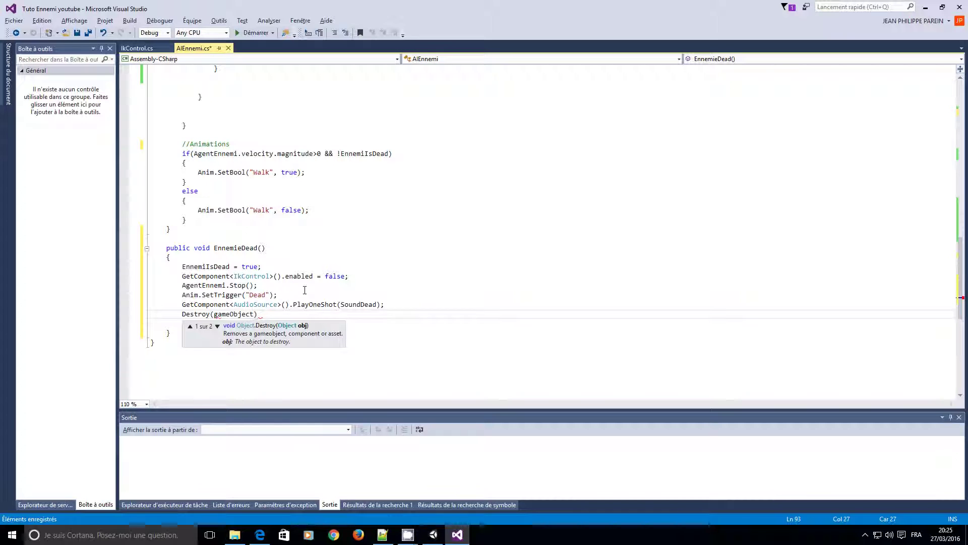
type(",")
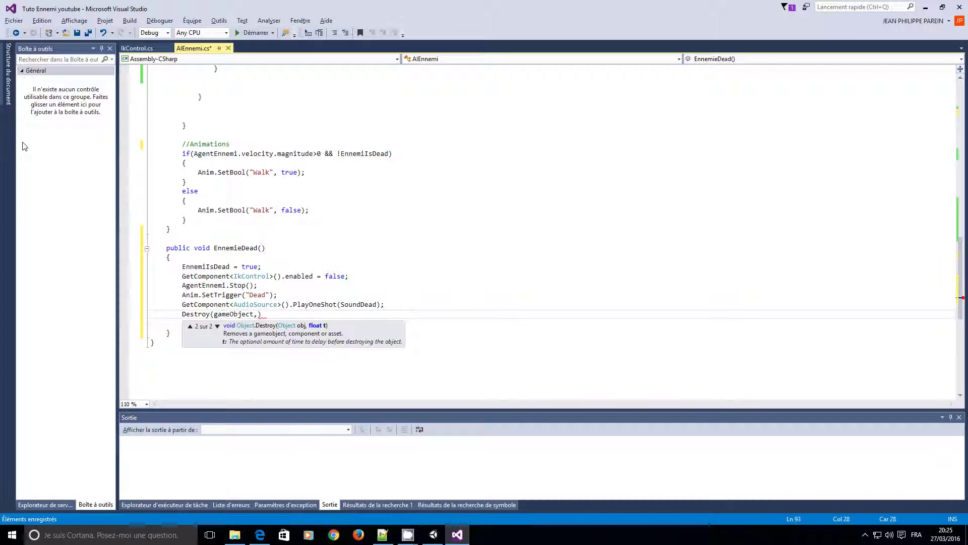
- Declare a public float DestroyAfterDead; field after SoundDead
scroll(306, 282, "up", 8)
scroll(306, 281, "up", 8)
scroll(307, 282, "up", 6)
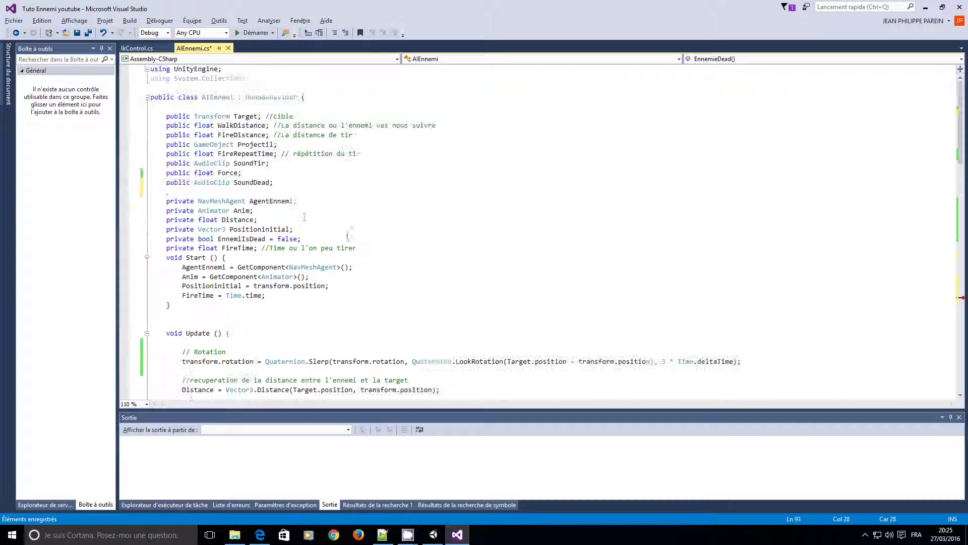
left_click(187, 192)
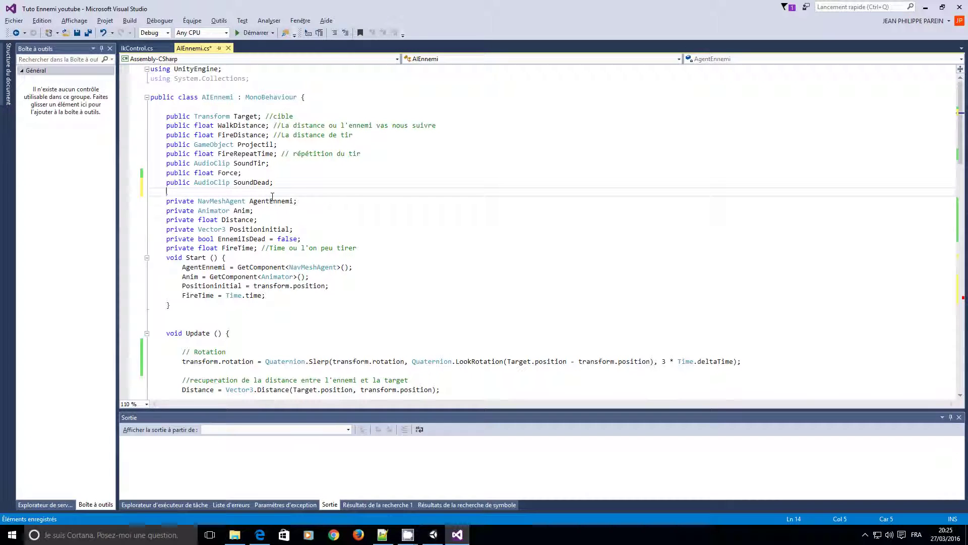
type("public ")
type("float")
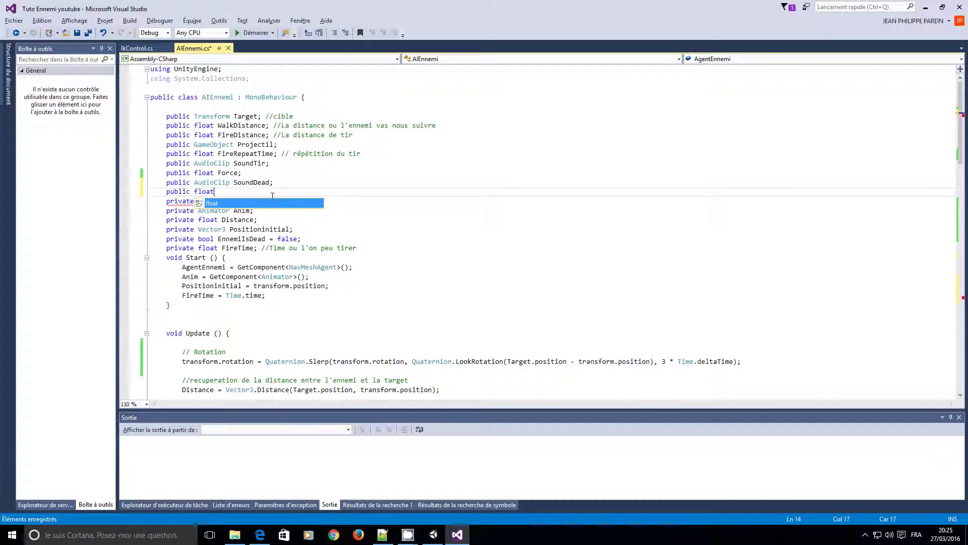
type(" D")
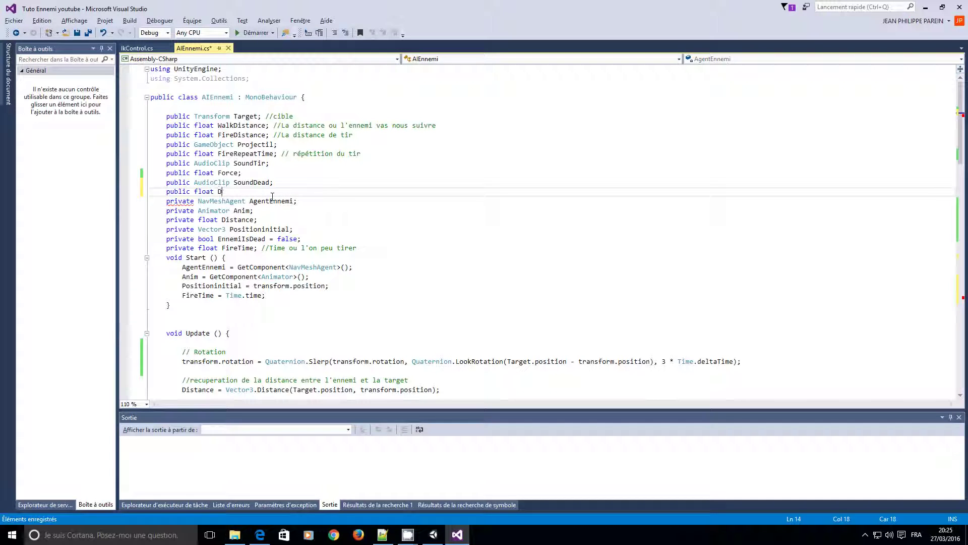
type("estr")
type("oyA")
type("fterDe")
type("ad;")
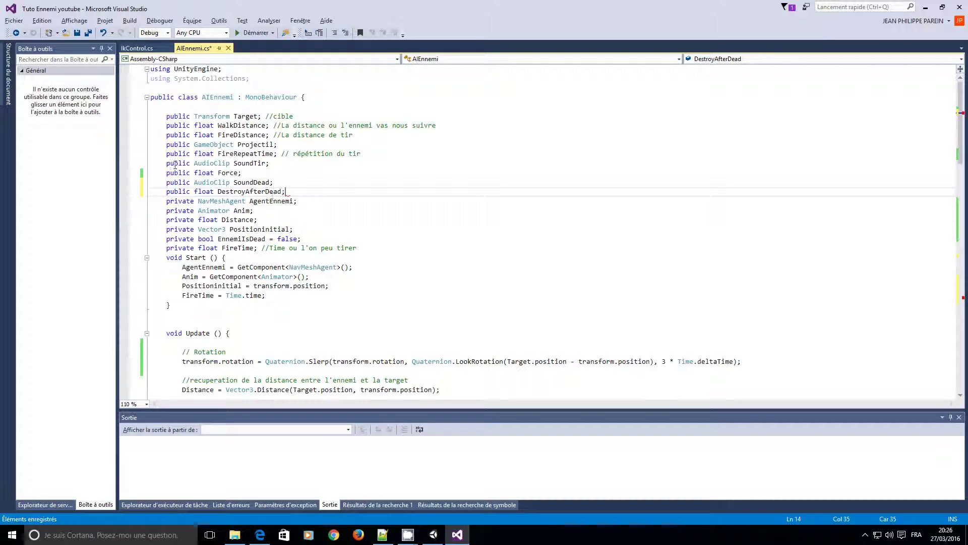
left_click(262, 191)
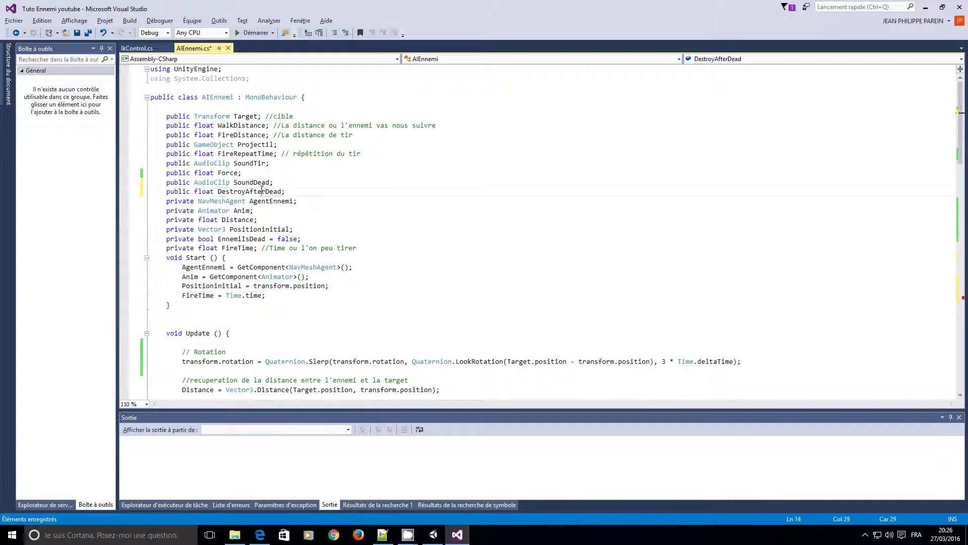
left_click(292, 192)
key("Return")
- Complete the call as Destroy(gameObject, DestroyAfterDead); in EnnemieDead()
double_click(238, 192)
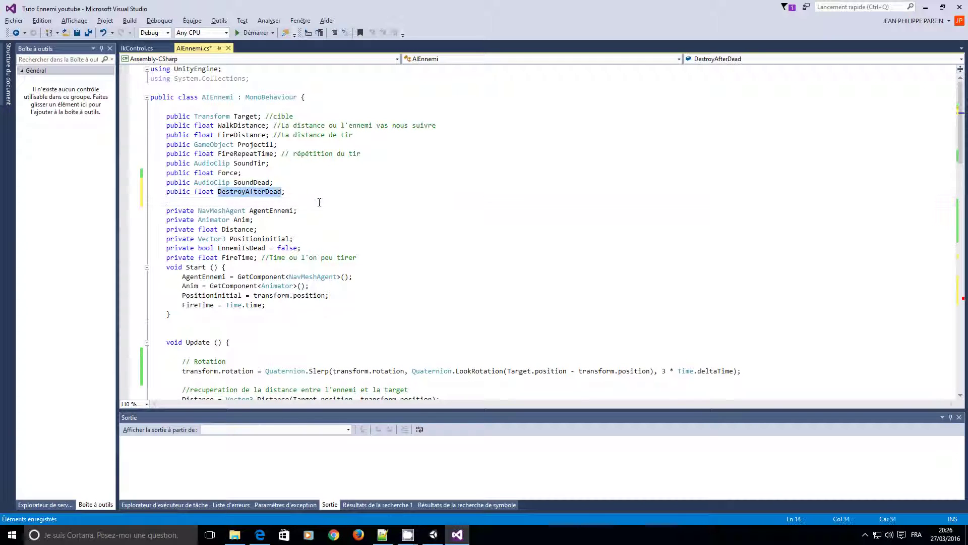
scroll(303, 252, "down", 6)
scroll(350, 334, "down", 6)
scroll(350, 334, "down", 1)
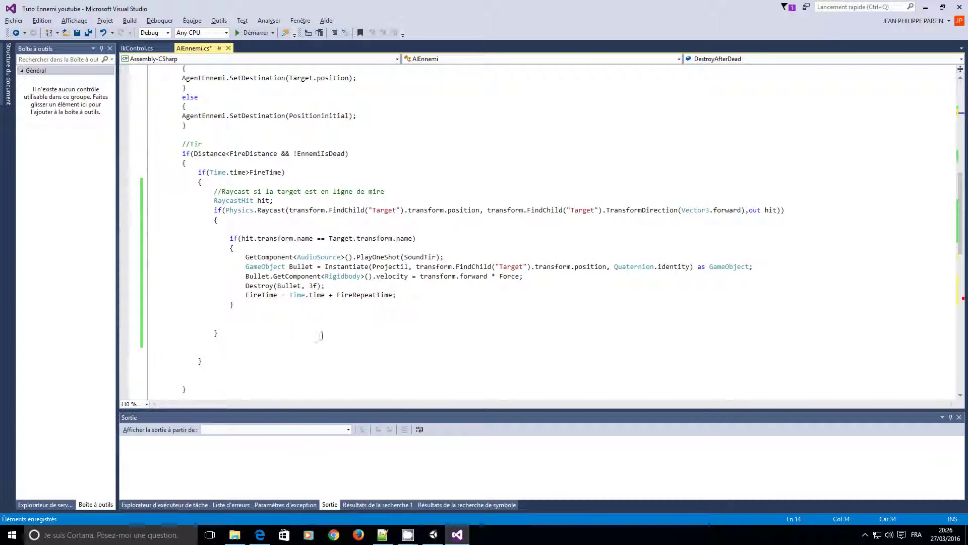
scroll(328, 334, "down", 8)
scroll(312, 337, "down", 4)
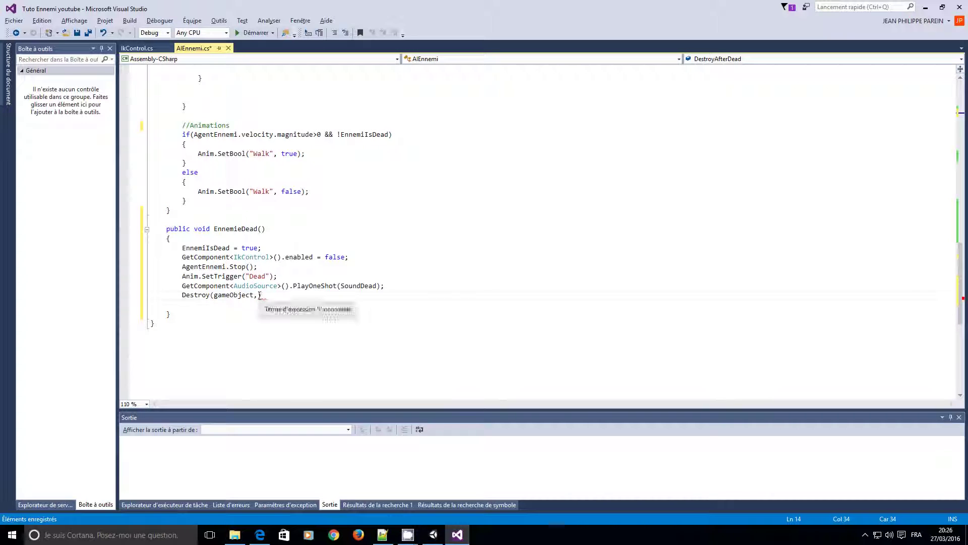
type("DestroyAfterDead")
left_click(334, 338)
left_click(330, 295)
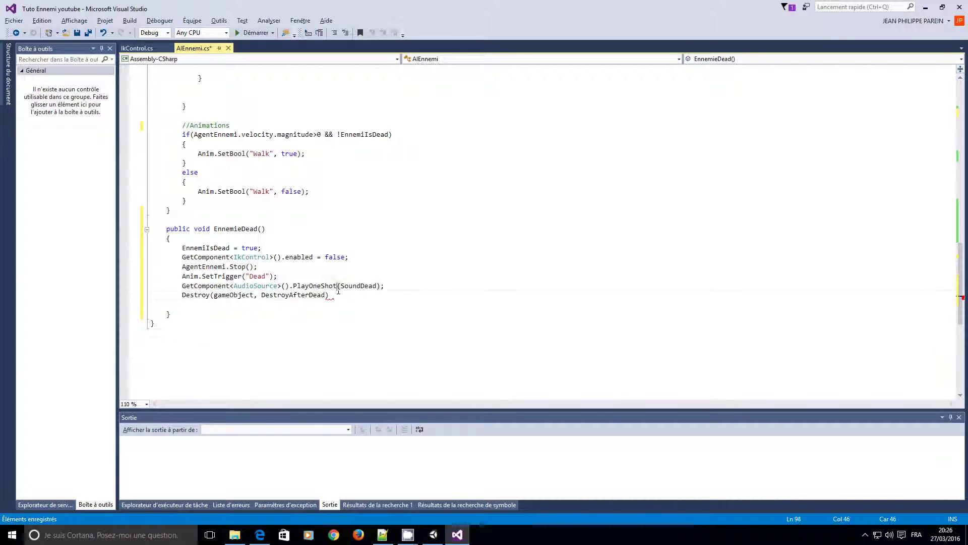
type(";")
left_click(326, 341)
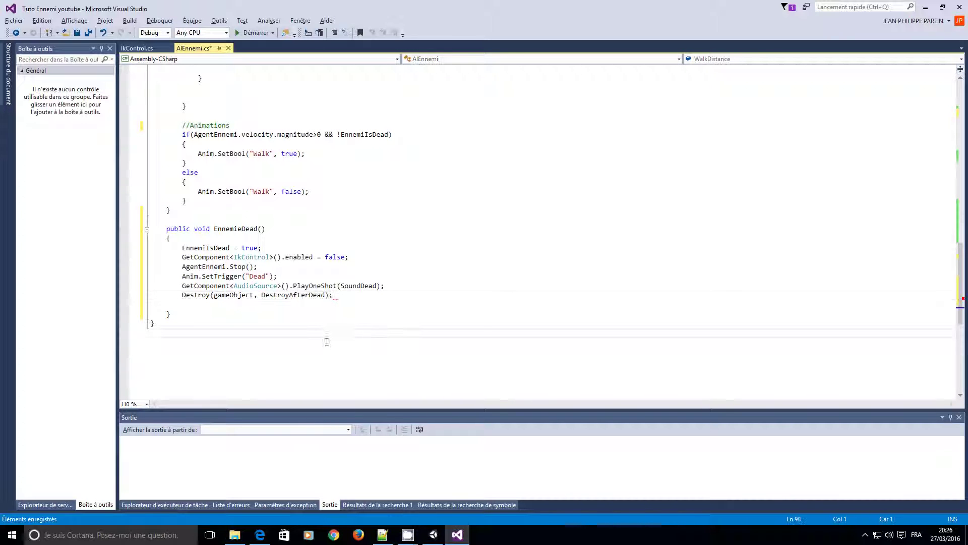
- Give DestroyAfterDead a default of 4f and save AIEnnemi.cs
scroll(329, 309, "up", 6)
scroll(330, 309, "up", 6)
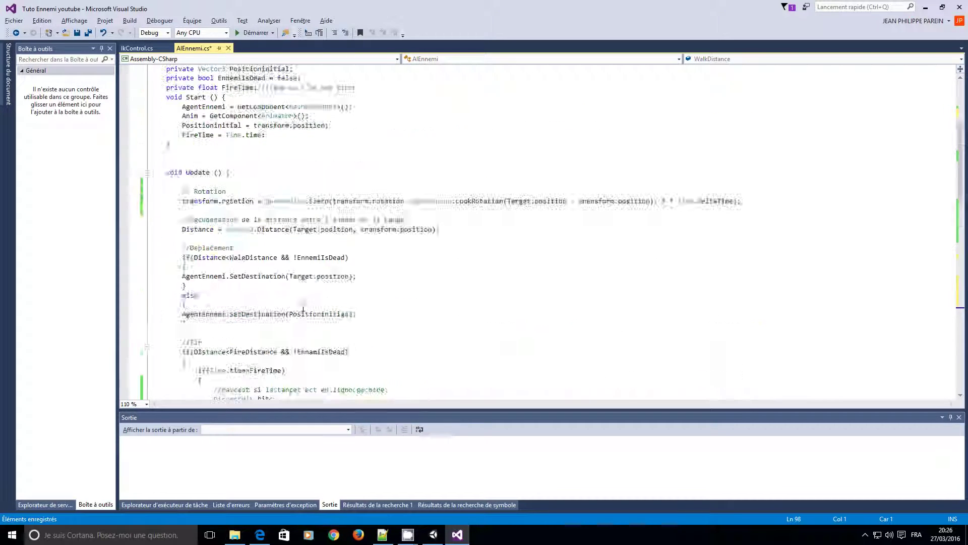
scroll(329, 309, "up", 6)
scroll(330, 309, "up", 4)
left_click(280, 191)
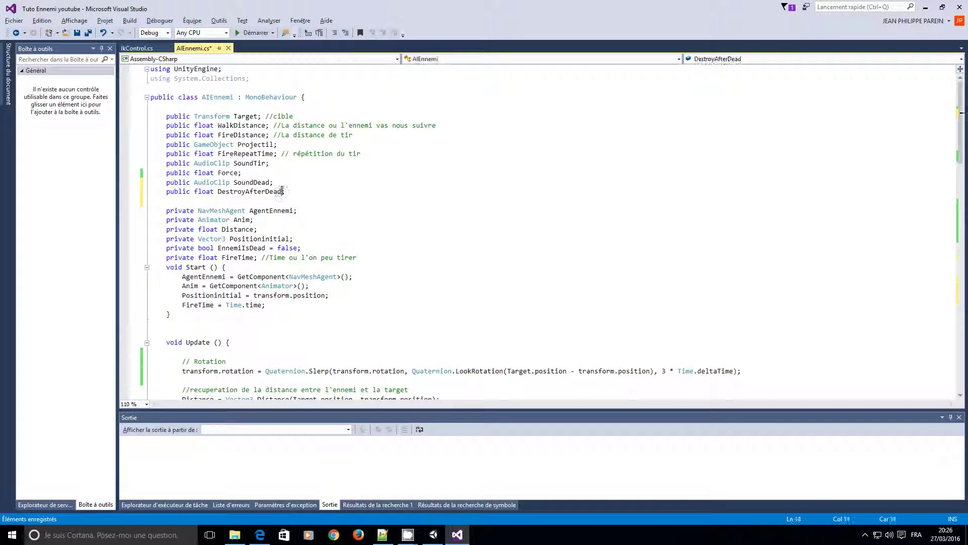
type("= ")
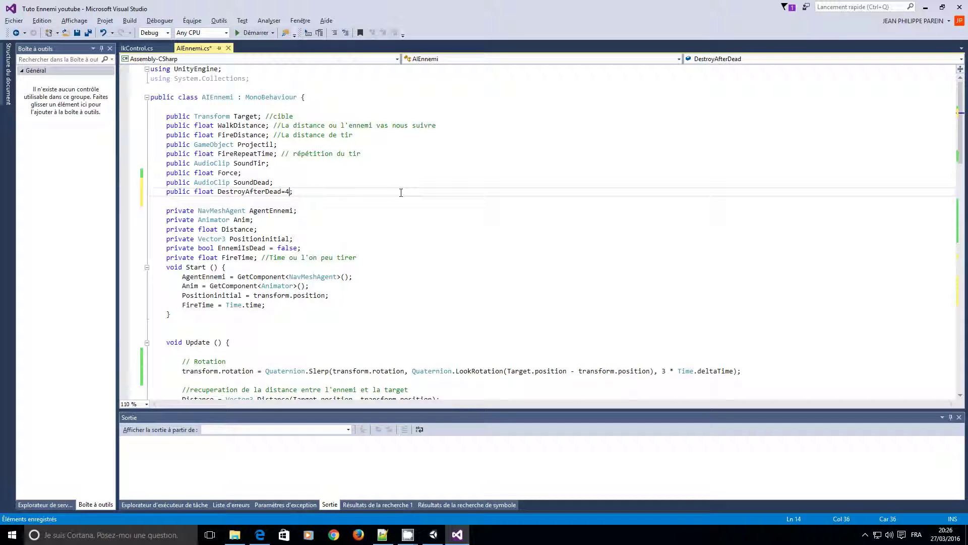
type("f")
left_click(390, 248)
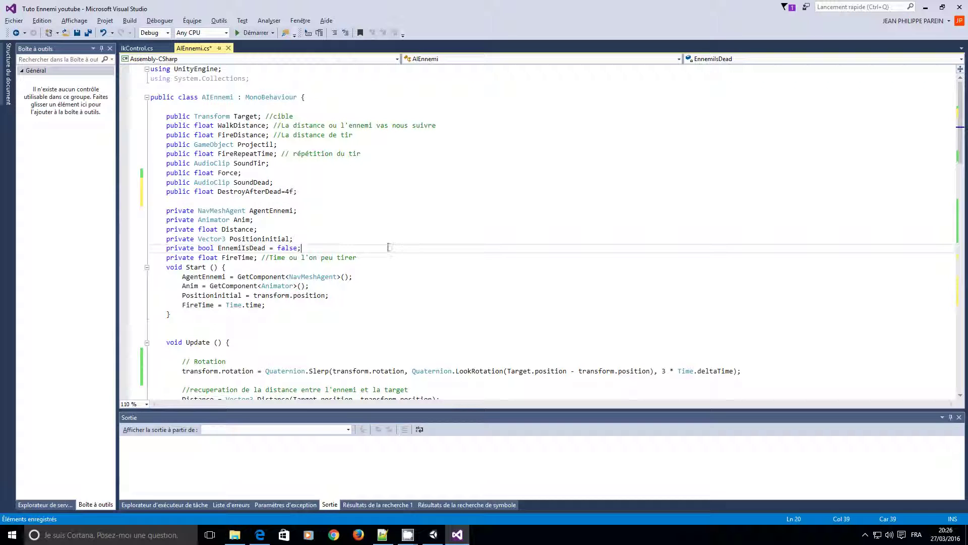
left_click(79, 37)
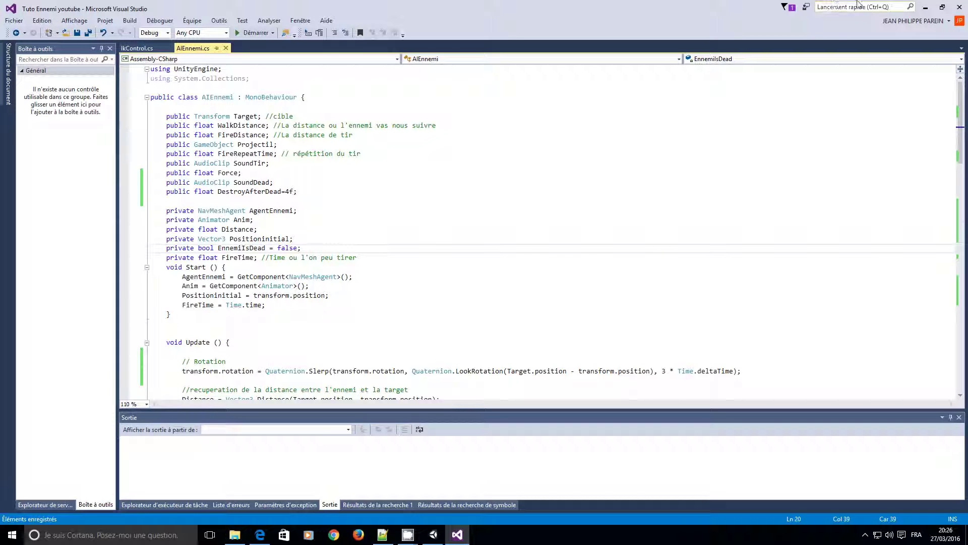
- Select Ennemi in the Hierarchy and pick the Die clip for its AI Ennemi Sound Dead field
left_click(925, 7)
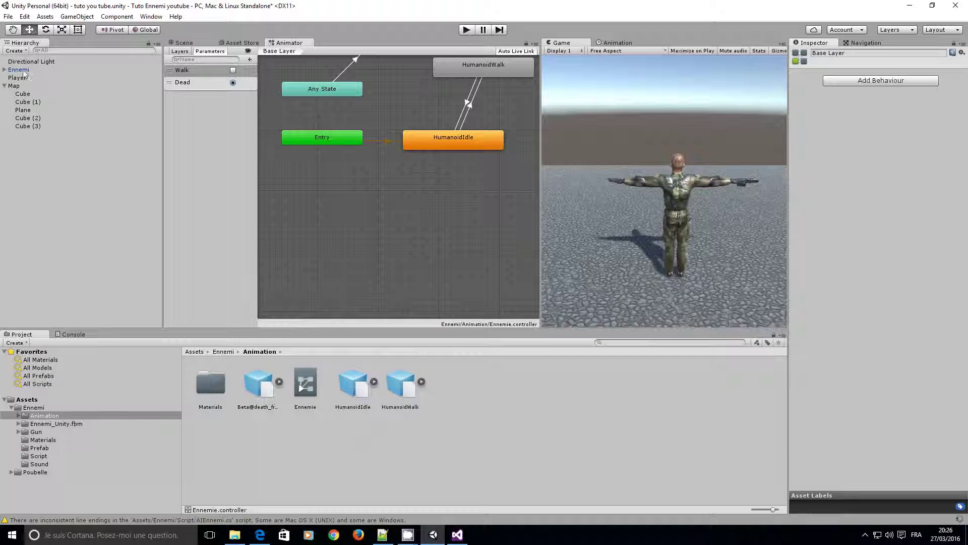
left_click(24, 74)
left_click(24, 73)
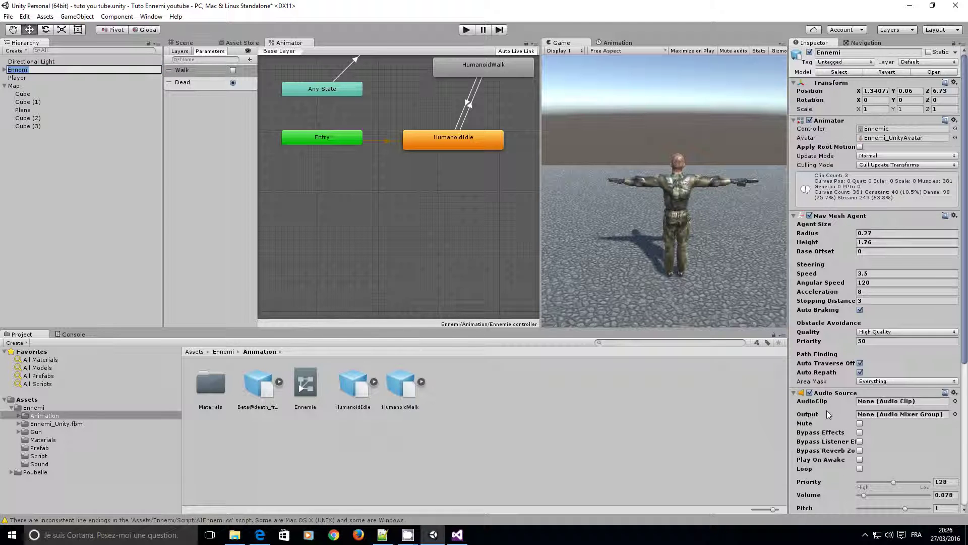
scroll(861, 431, "down", 5)
scroll(861, 430, "down", 5)
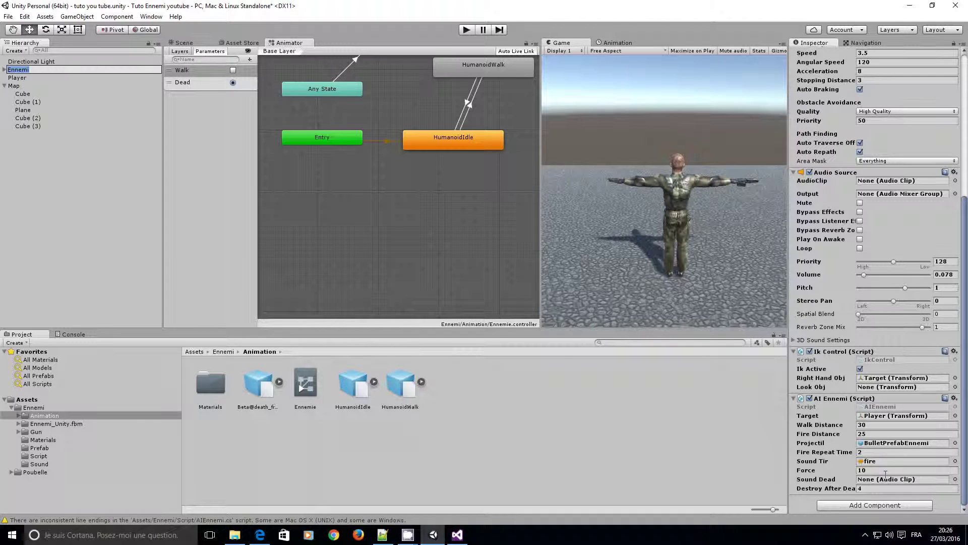
left_click(955, 479)
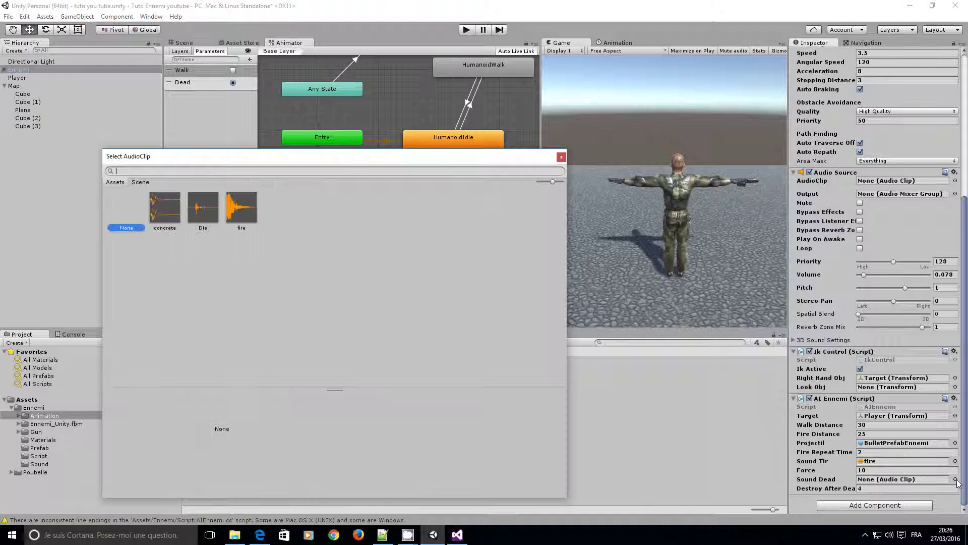
double_click(203, 211)
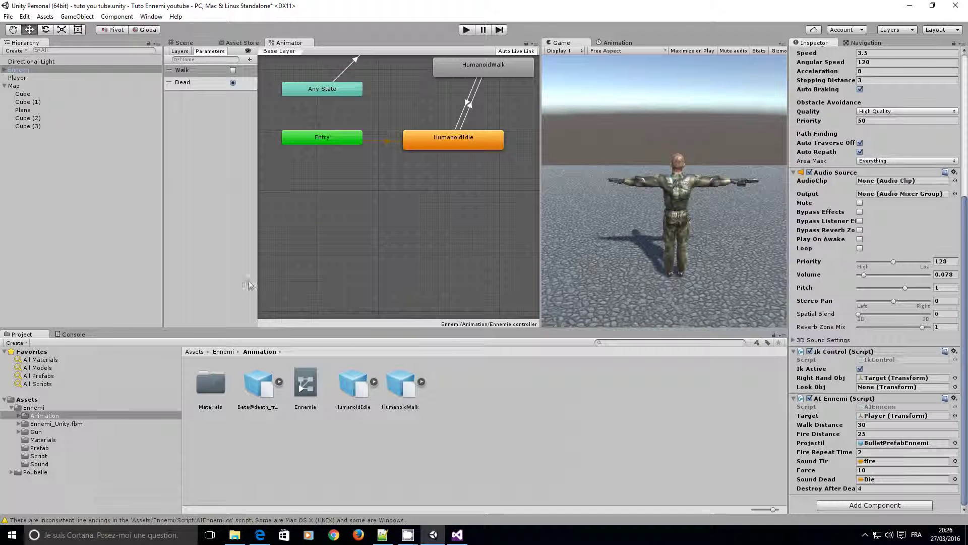
- Play-test the scene twice to confirm the enemy collapses dead, stopping play mode each time
left_click(467, 29)
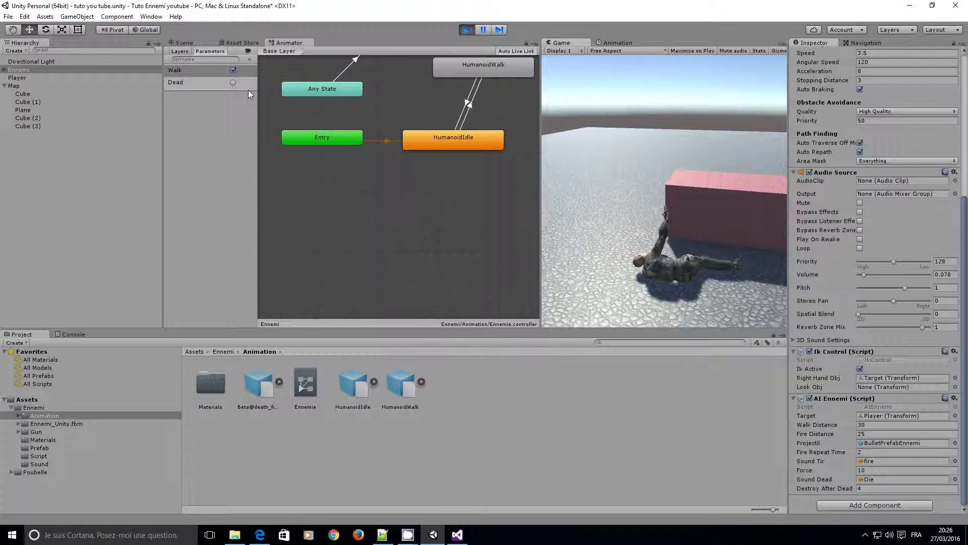
left_click(440, 83)
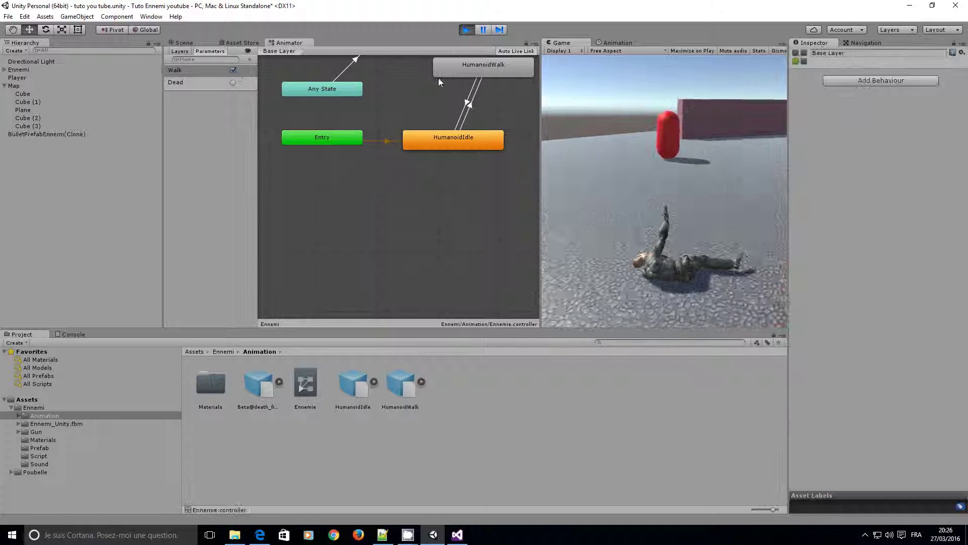
left_click(467, 29)
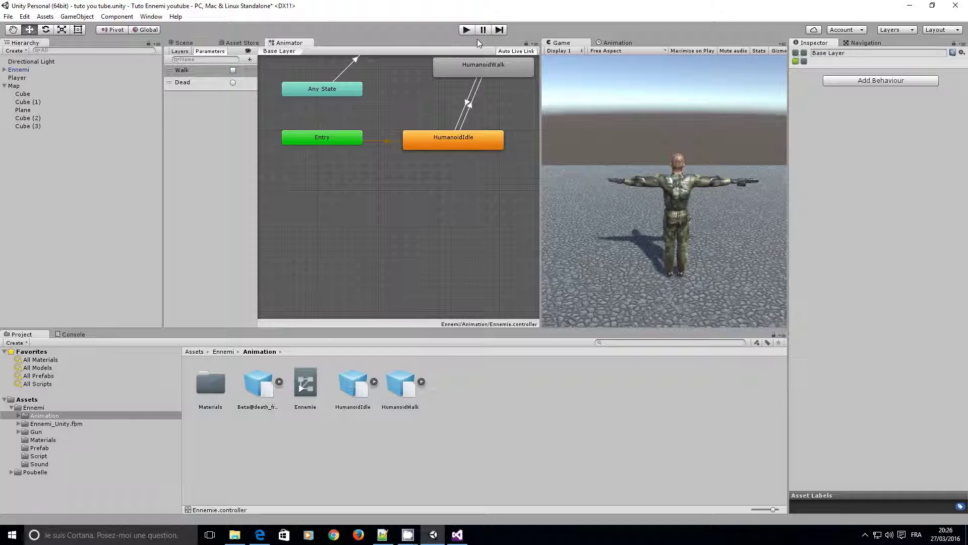
left_click(469, 31)
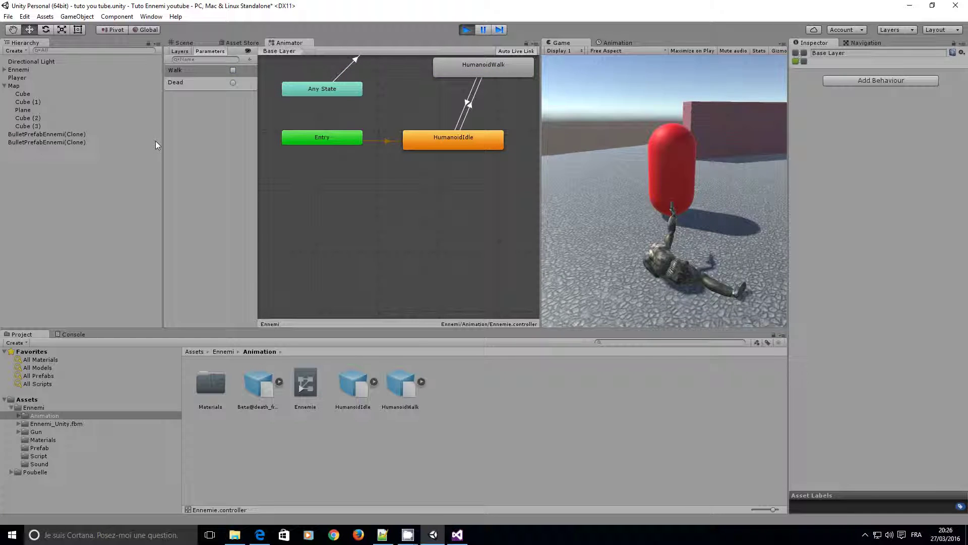
left_click(467, 30)
key("alt+Tab")
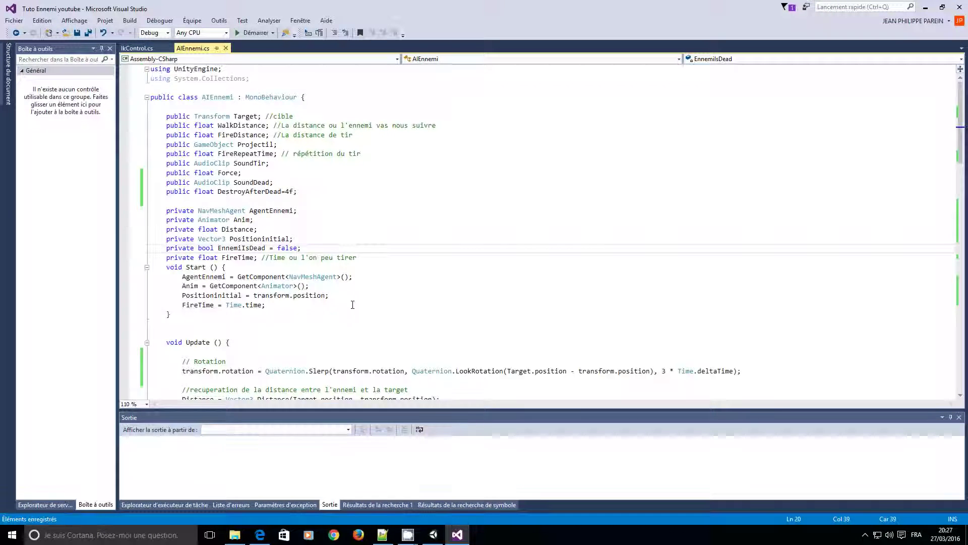
scroll(363, 326, "down", 4)
scroll(362, 327, "down", 3)
scroll(361, 327, "down", 4)
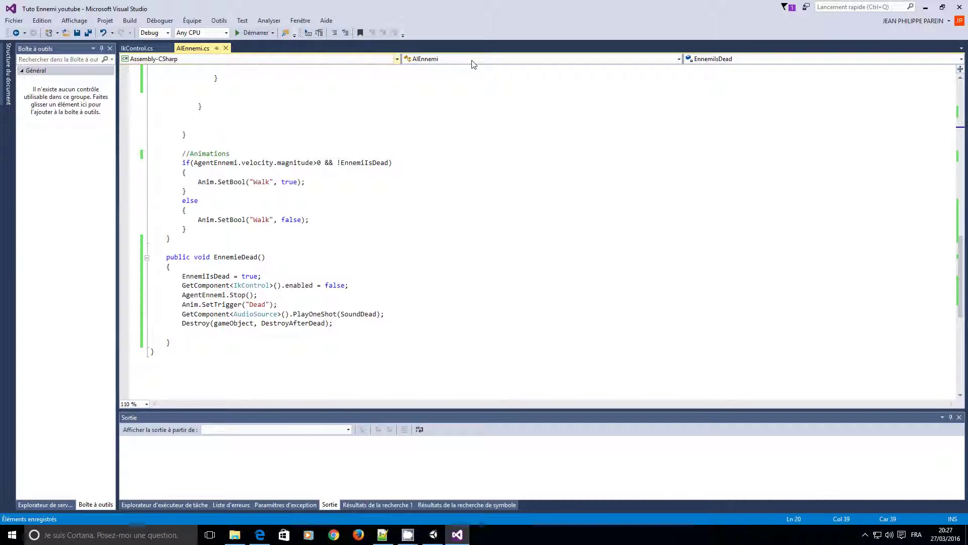
left_click(926, 7)
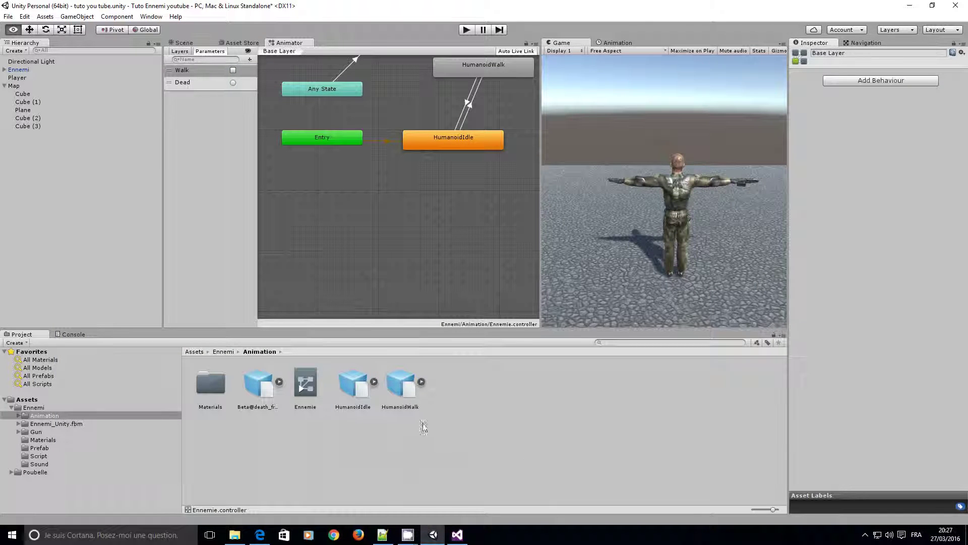
- Create a new C# script named TestDead in the Poubelle folder
left_click(19, 70)
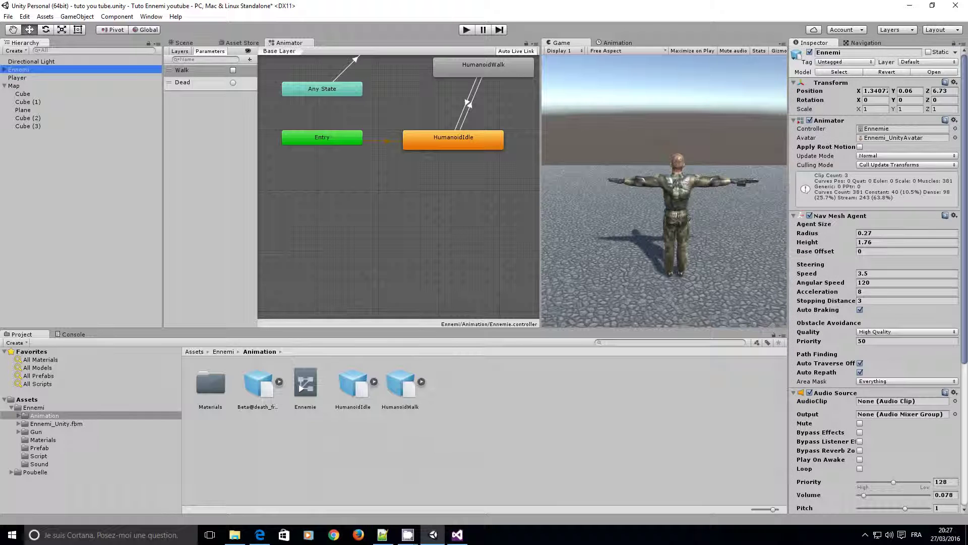
scroll(875, 417, "down", 5)
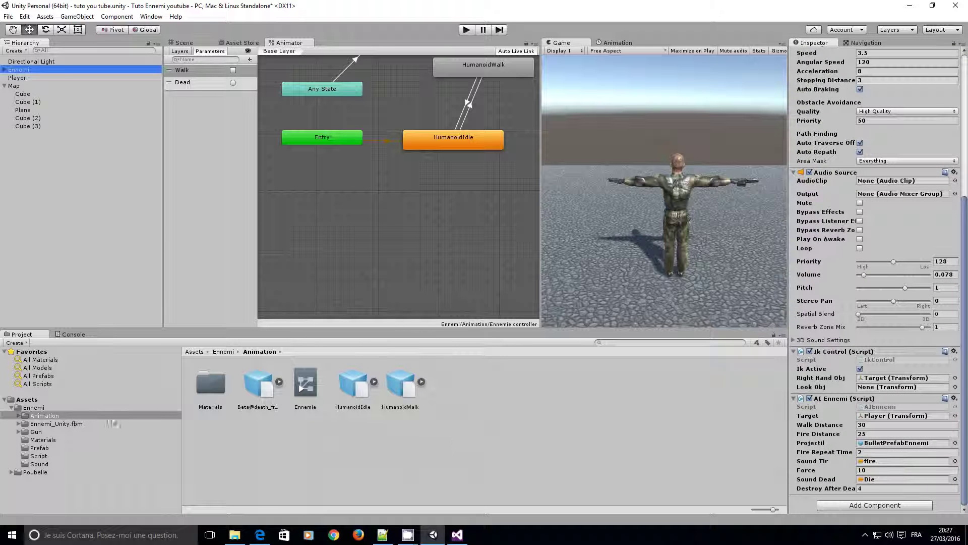
left_click(44, 473)
right_click(377, 451)
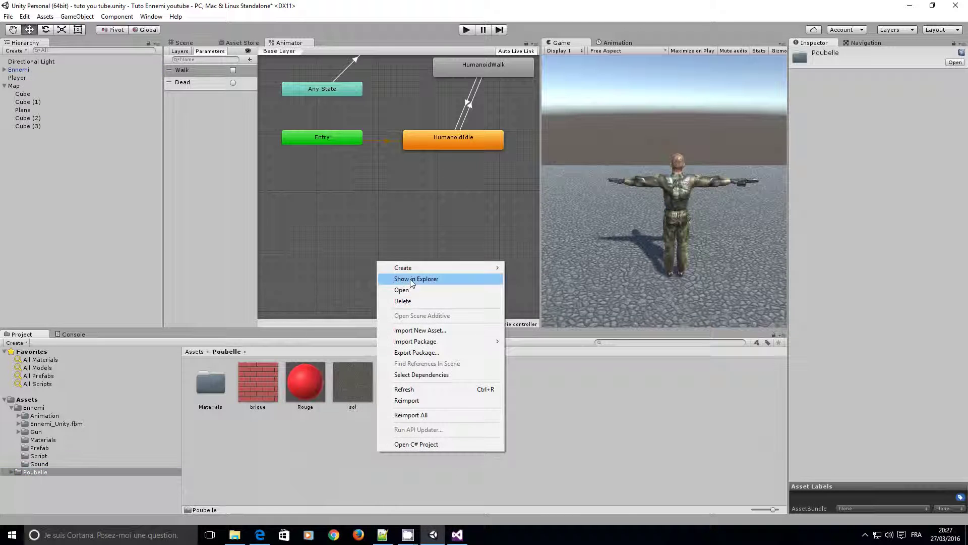
mouse_move(418, 271)
left_click(535, 275)
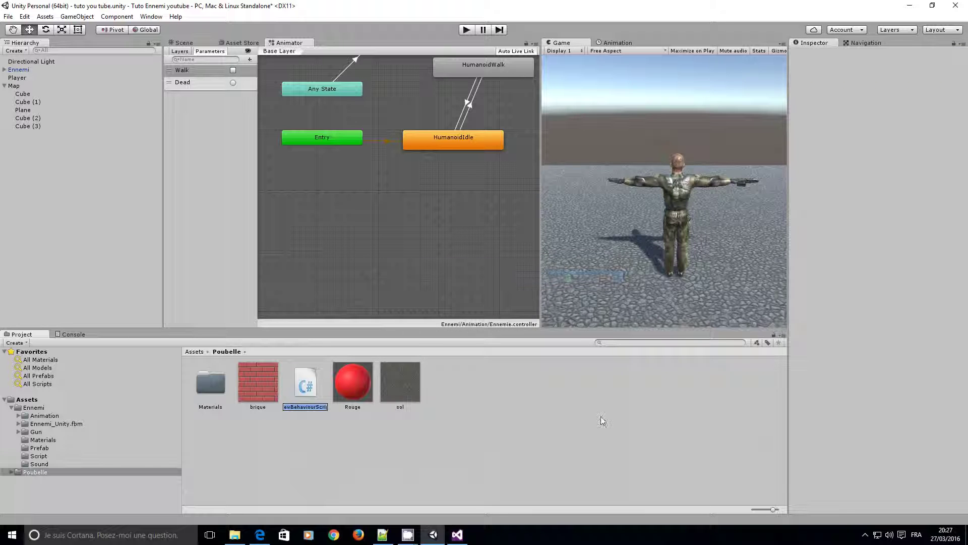
type("TestDe")
type("ad")
key("Return")
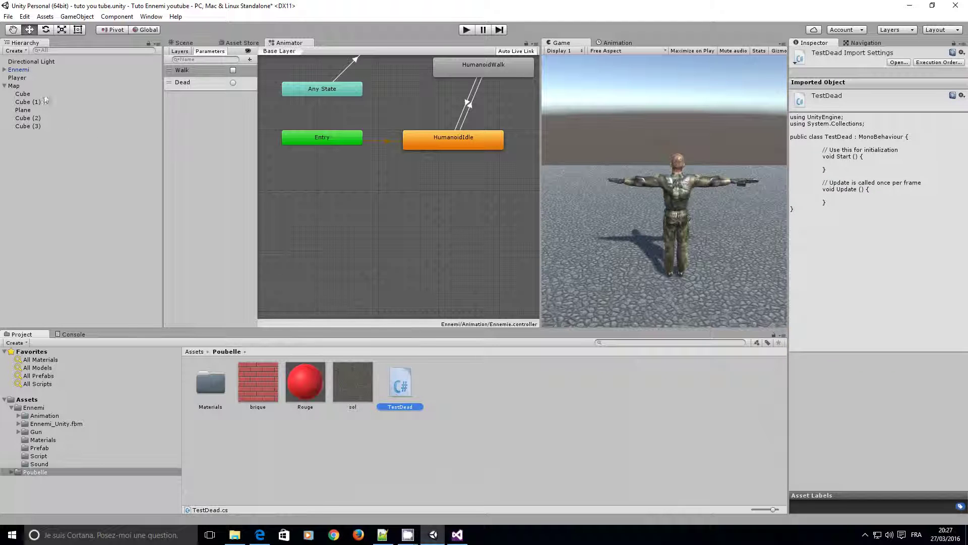
- Attach TestDead to the Ennemi object and open it in Visual Studio
left_click_drag(401, 383, 23, 71)
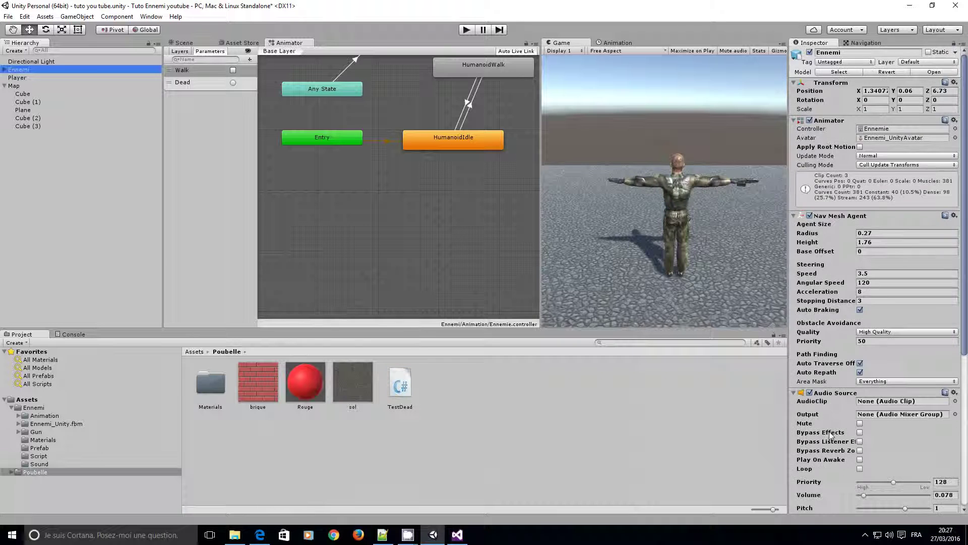
scroll(878, 303, "down", 10)
left_click(867, 488)
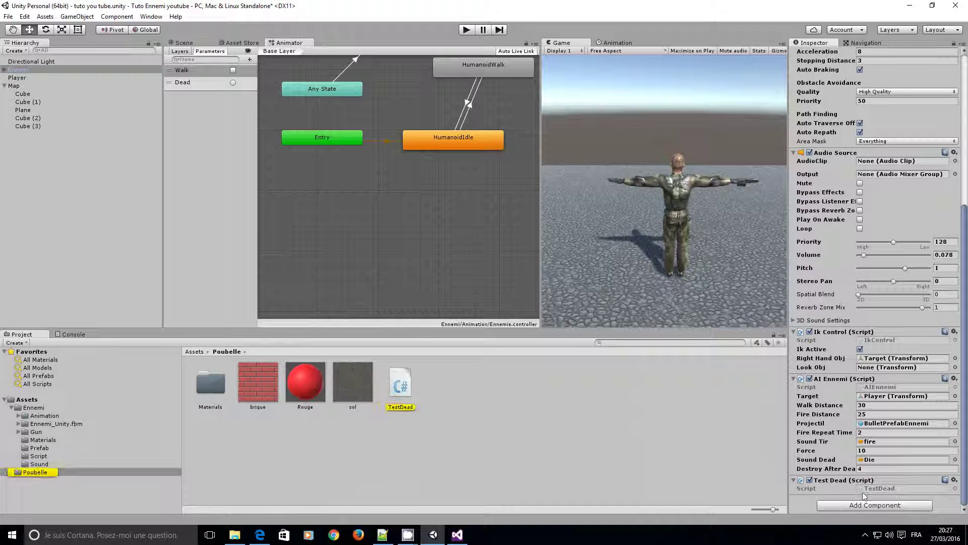
double_click(878, 489)
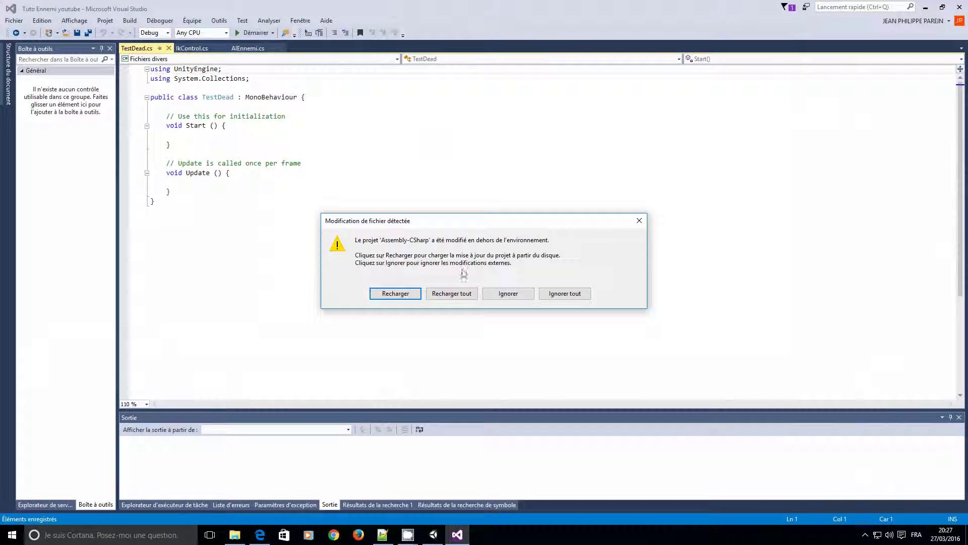
- Add an if (Input.GetKeyDown(KeyCode.Space)) block inside TestDead's Update method
left_click(444, 293)
left_click(199, 195)
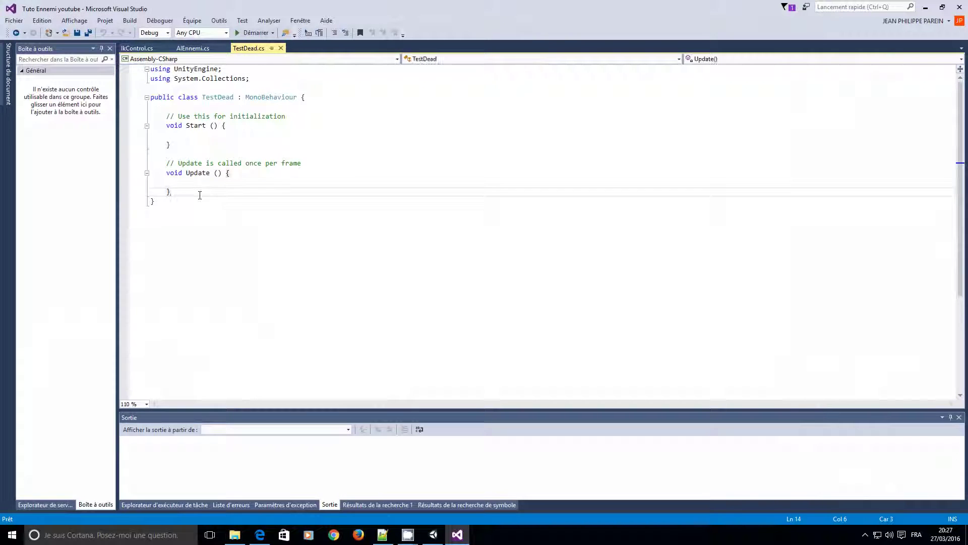
left_click(281, 181)
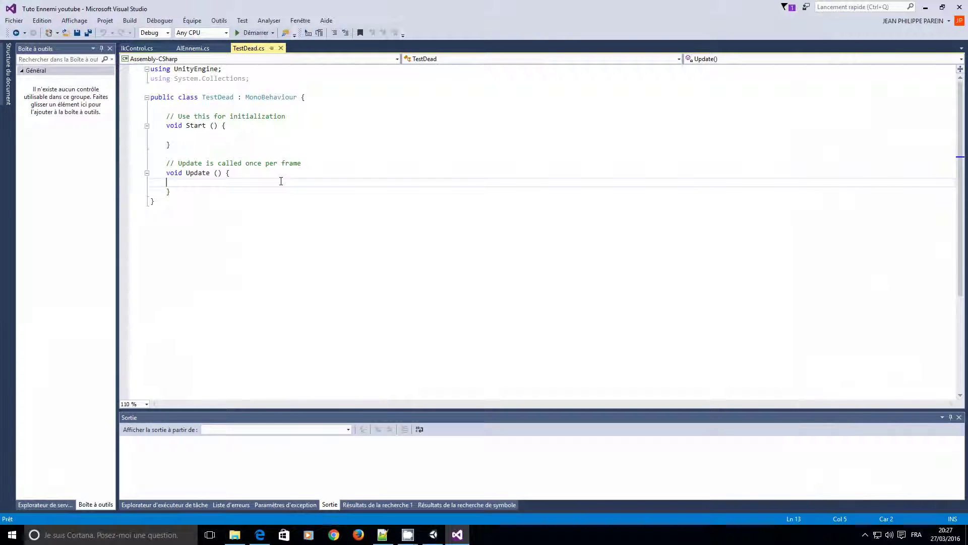
key("Return")
left_click(281, 181)
type("if")
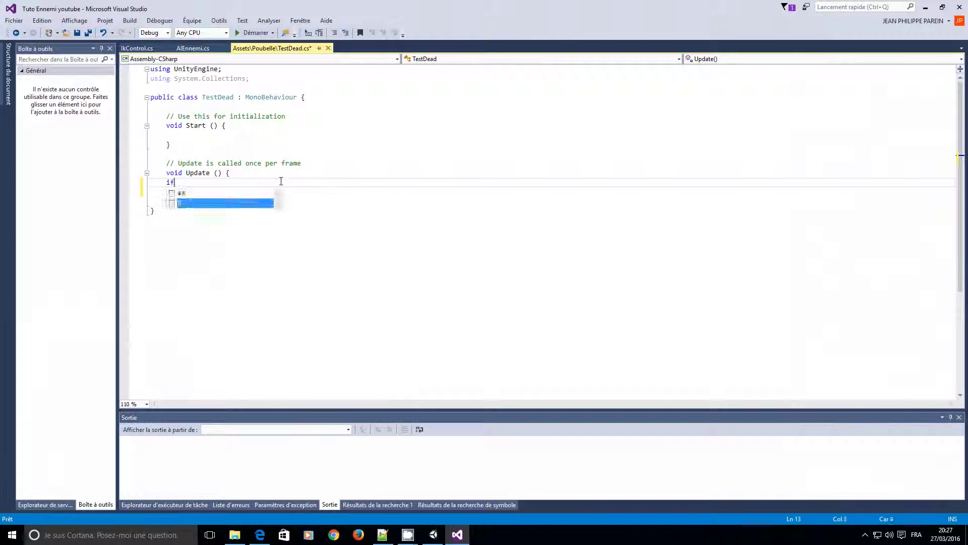
type("(Inpu.")
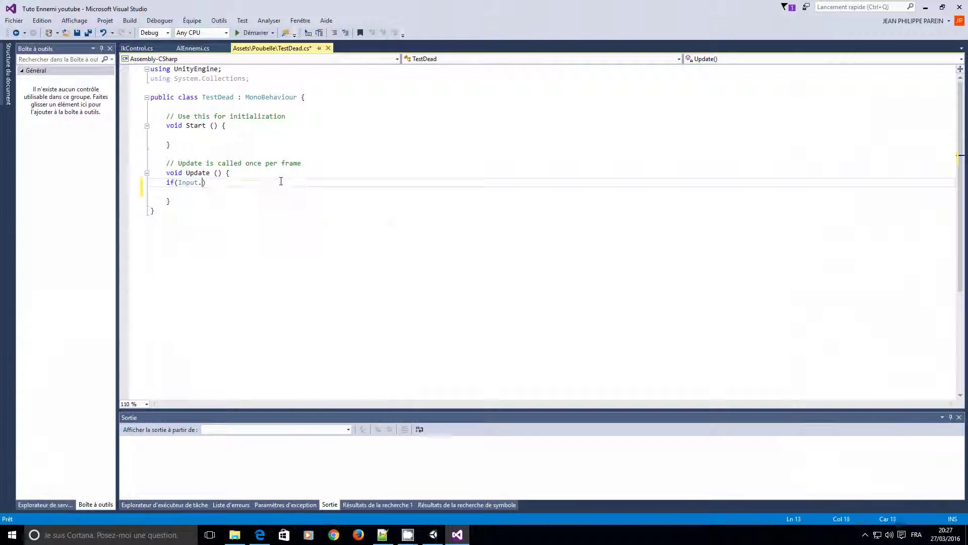
type("get")
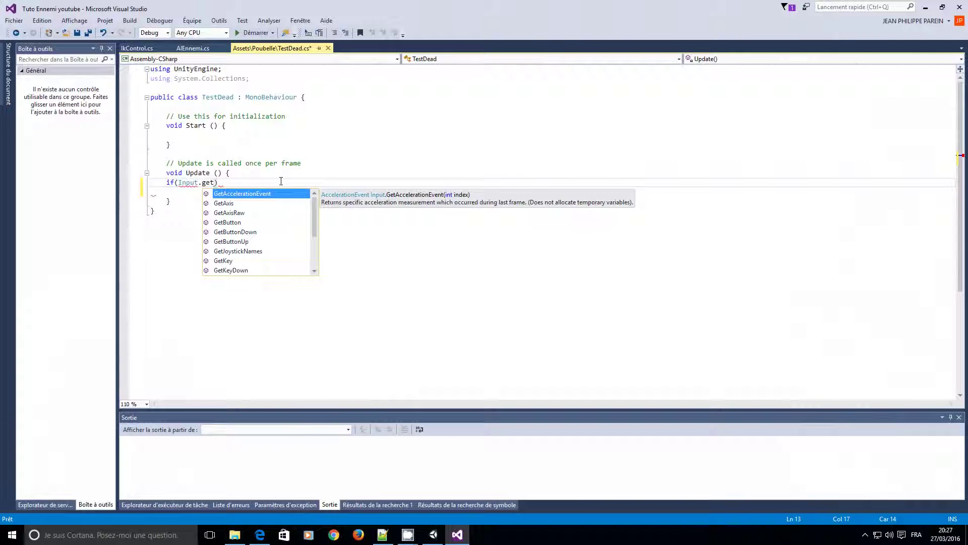
type("keyd")
key("Tab")
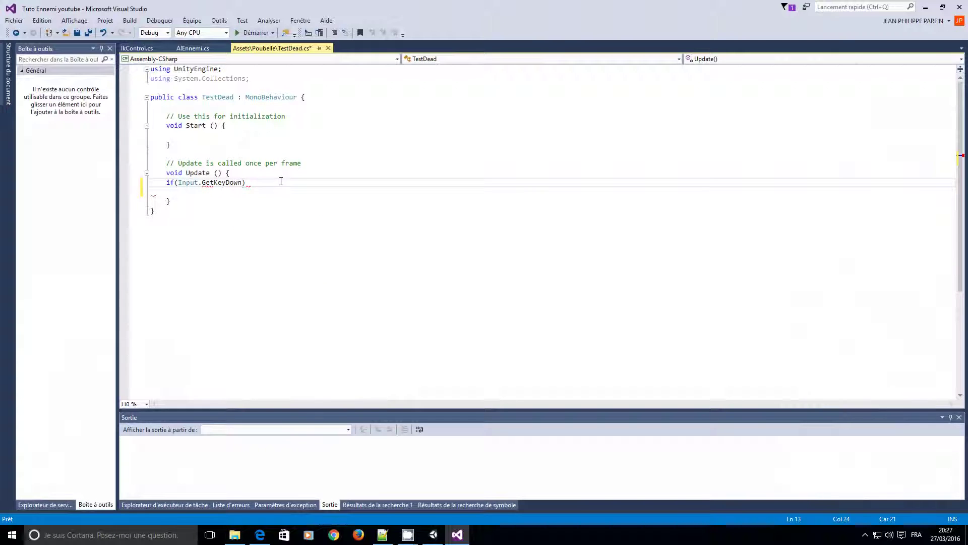
type("(keyco")
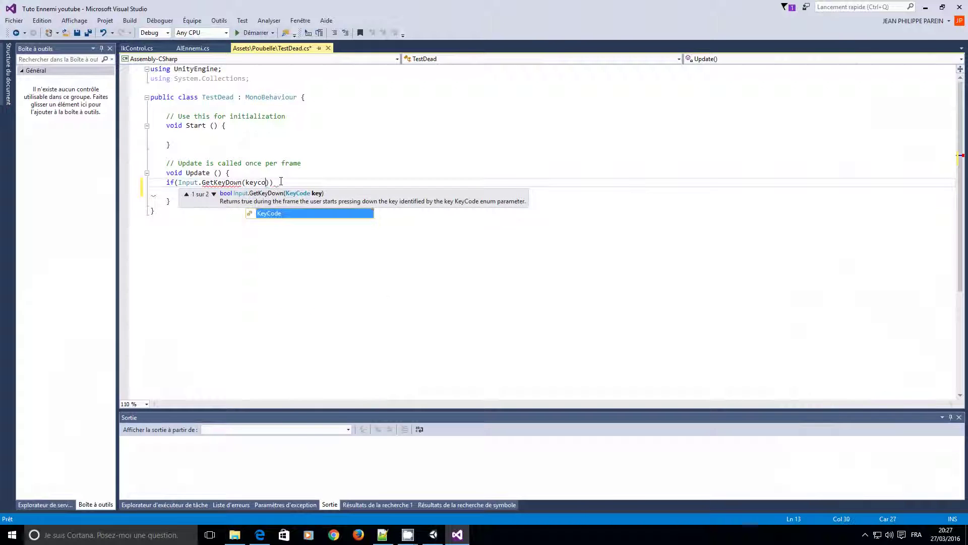
type(".sp")
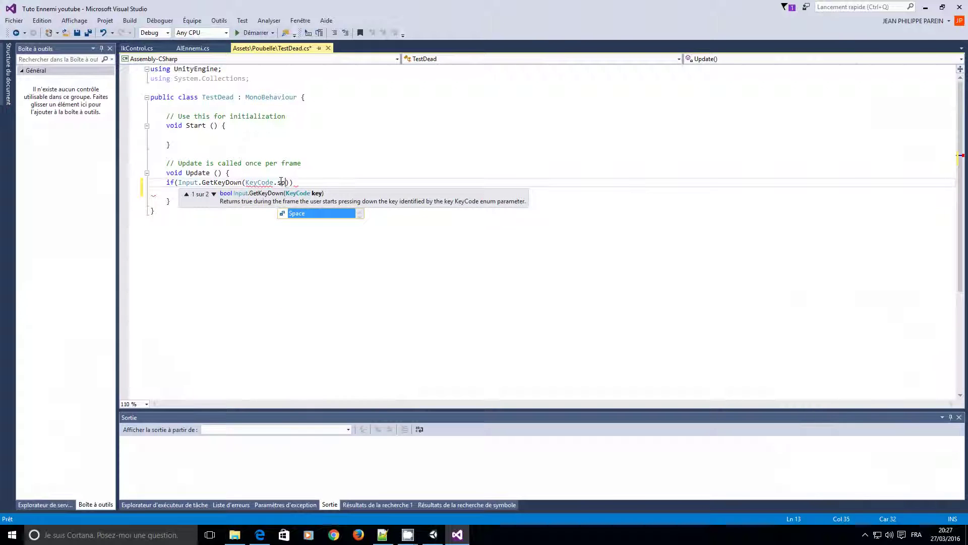
key("Tab")
type("))")
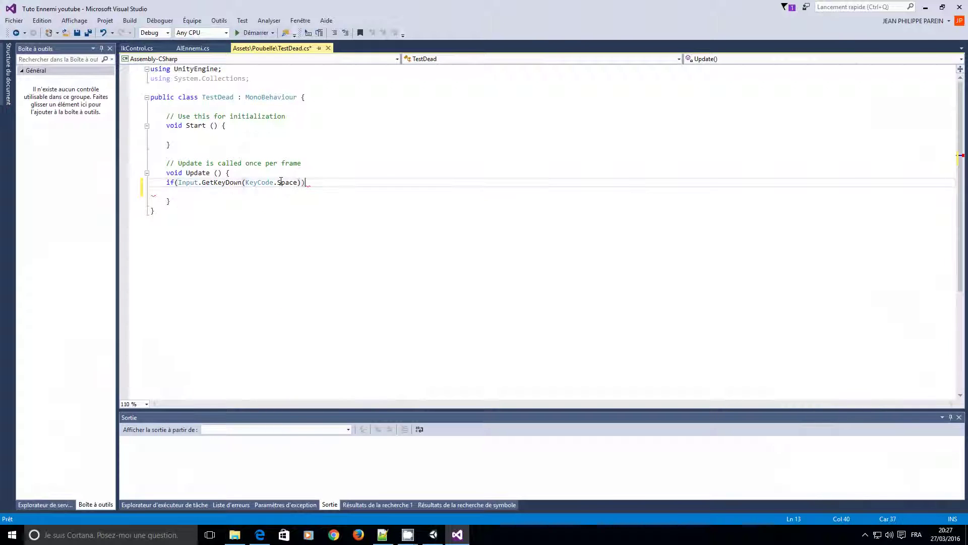
key("Return")
type("{")
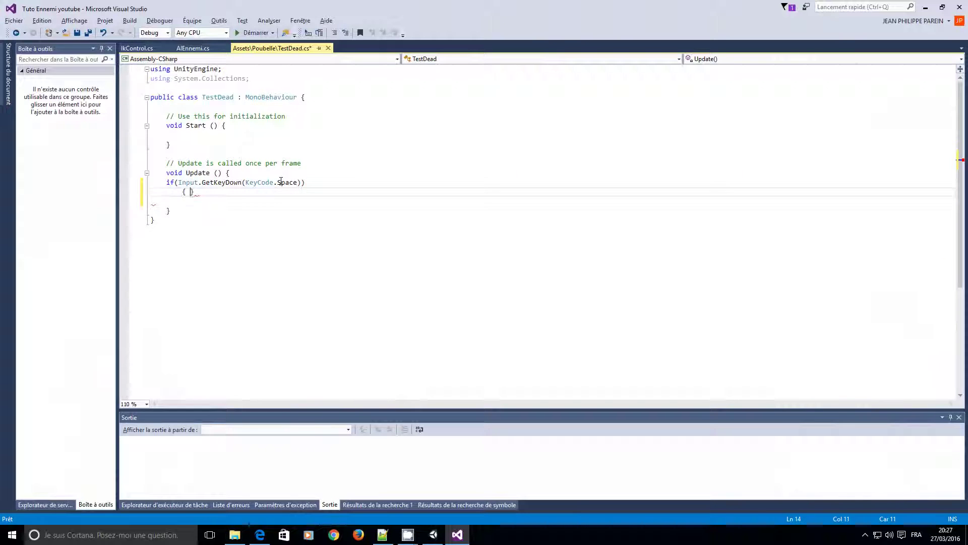
key("Return")
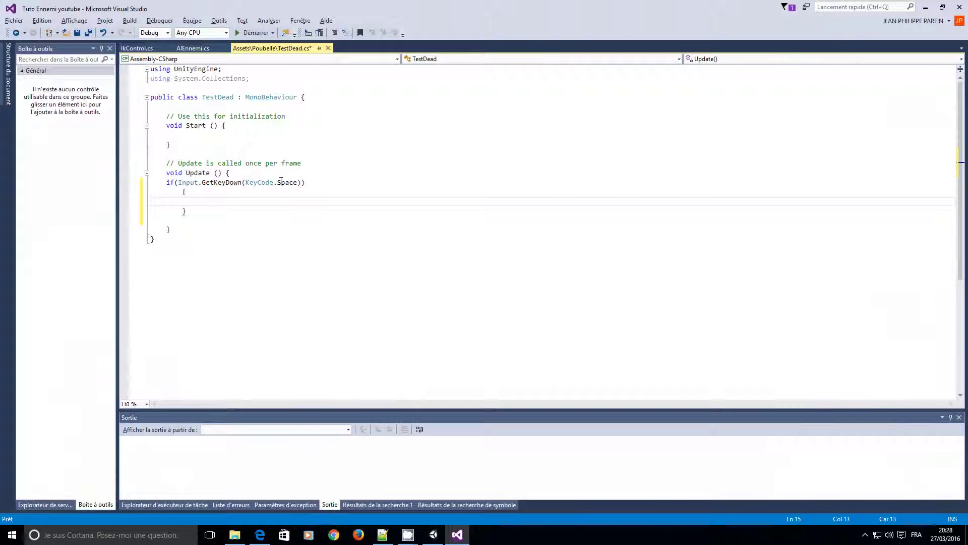
- Inside the block, call GetComponent<AIEnnemi>().EnnemieDead(); and save the script
type("Get")
key("Tab")
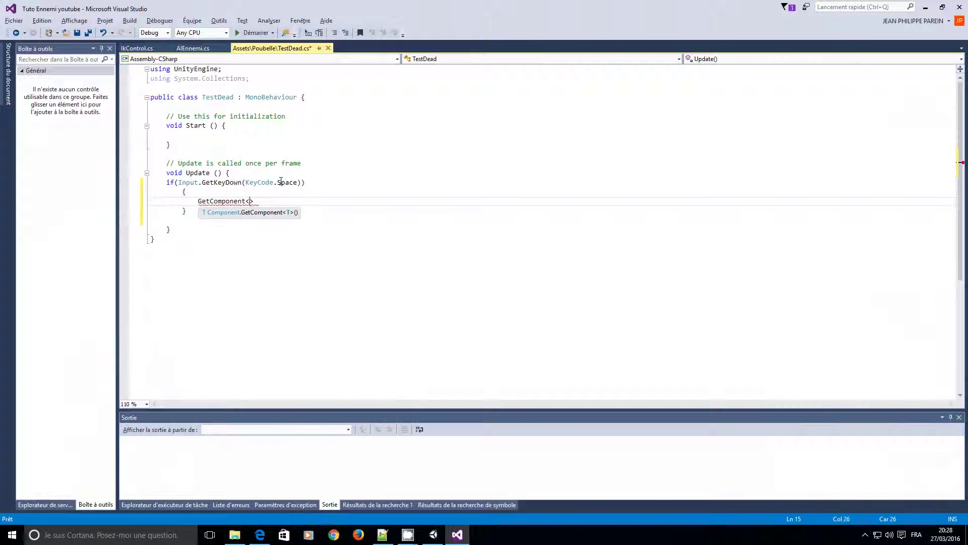
type("I")
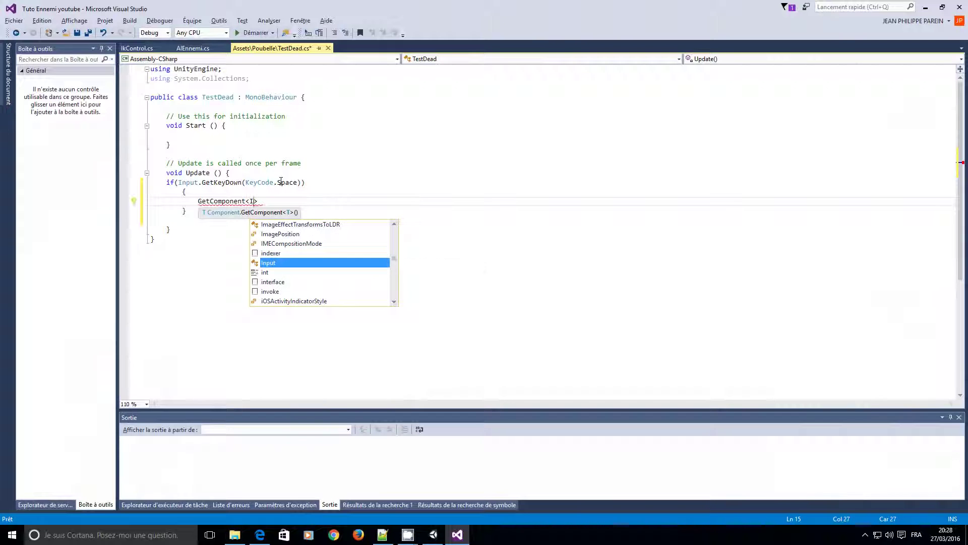
type("A")
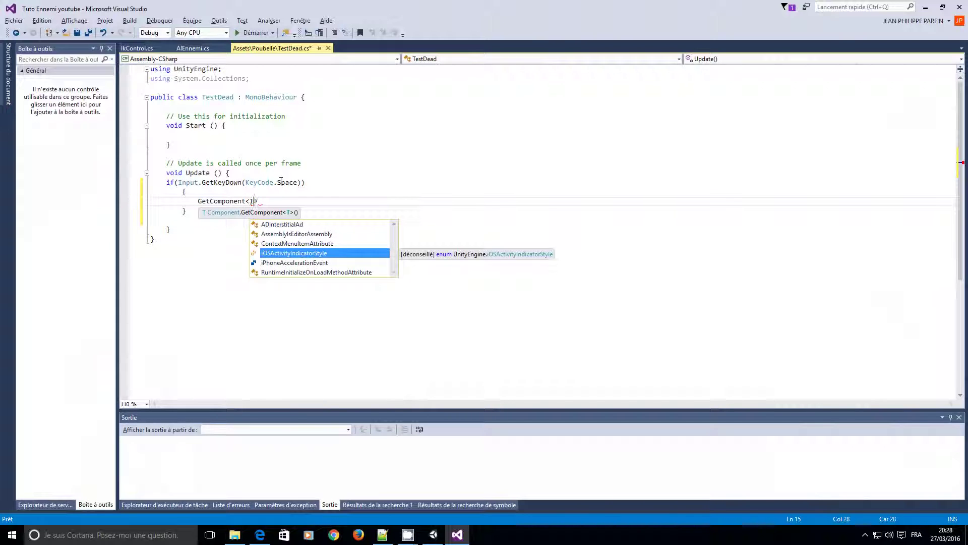
key("BackSpace")
key("BackSpace")
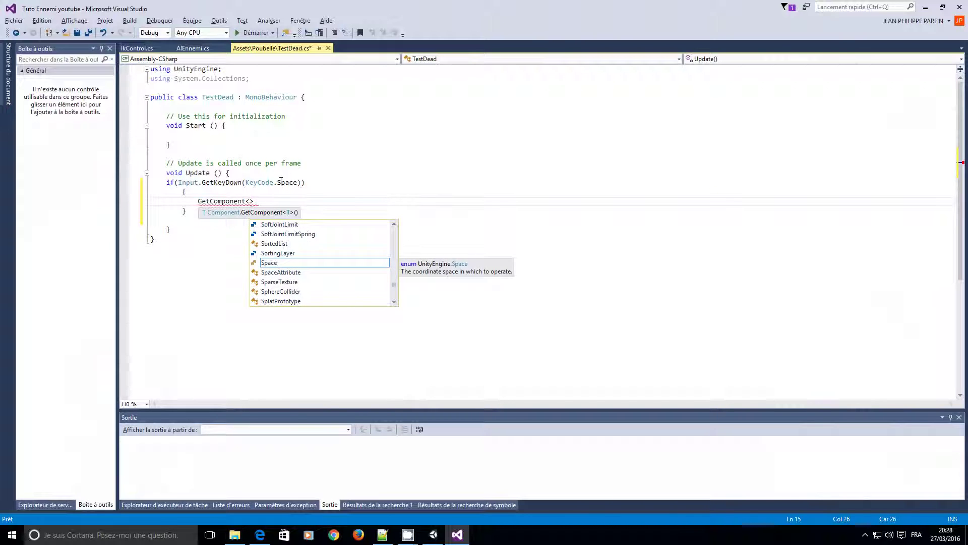
type("AIE")
key("Tab")
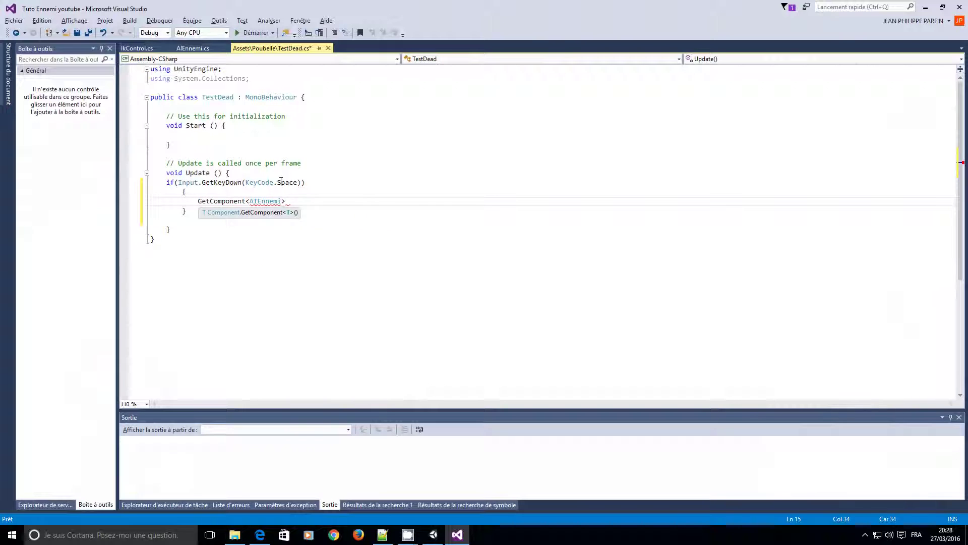
key("Right")
type("()")
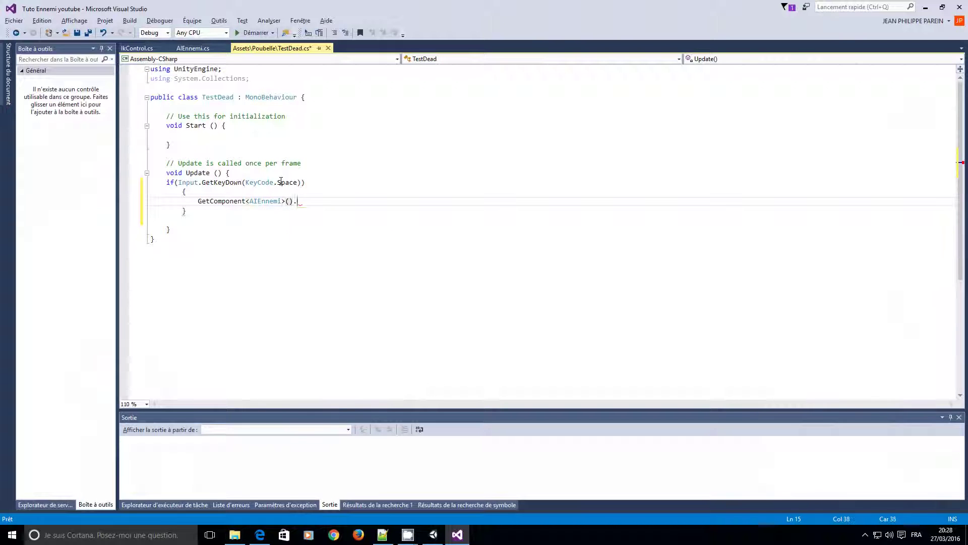
type(".")
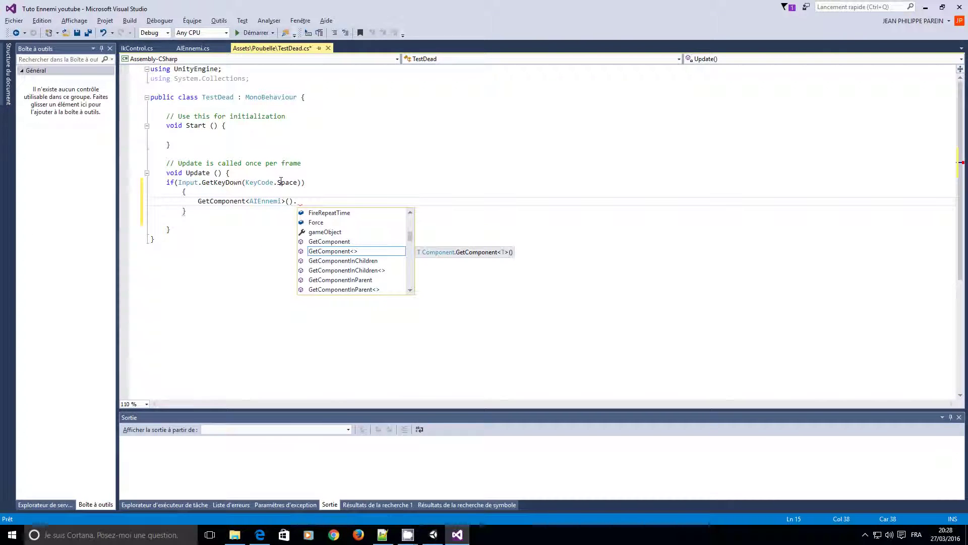
type("d")
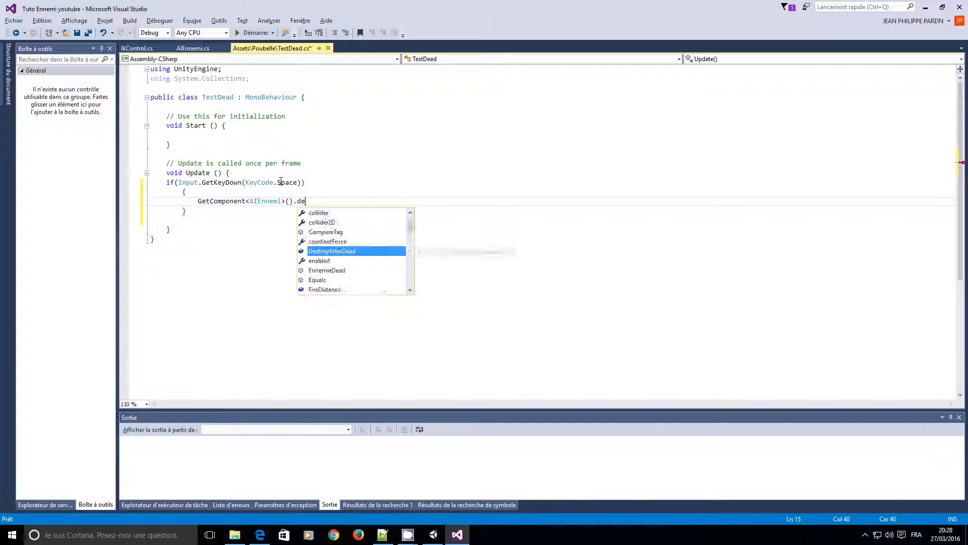
type("e")
key("Tab")
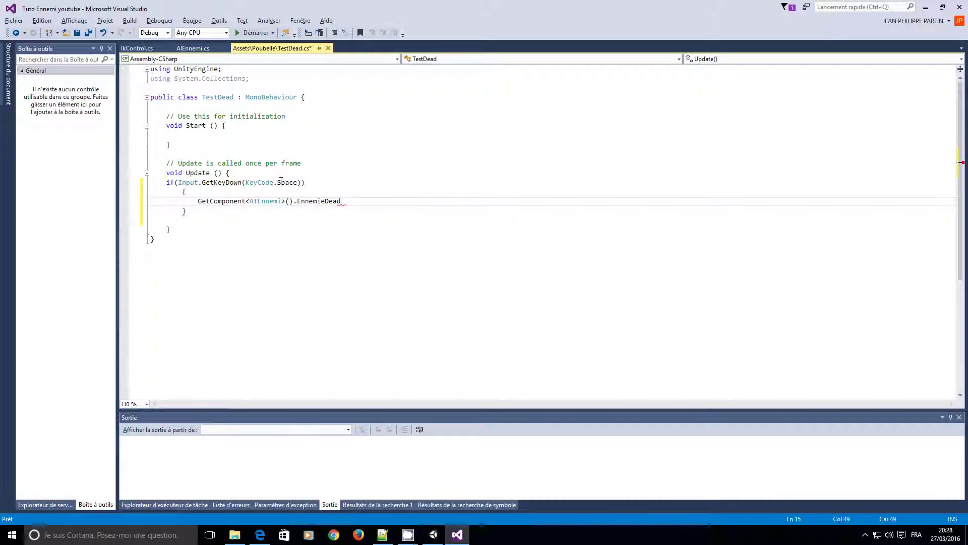
type("();")
left_click(322, 274)
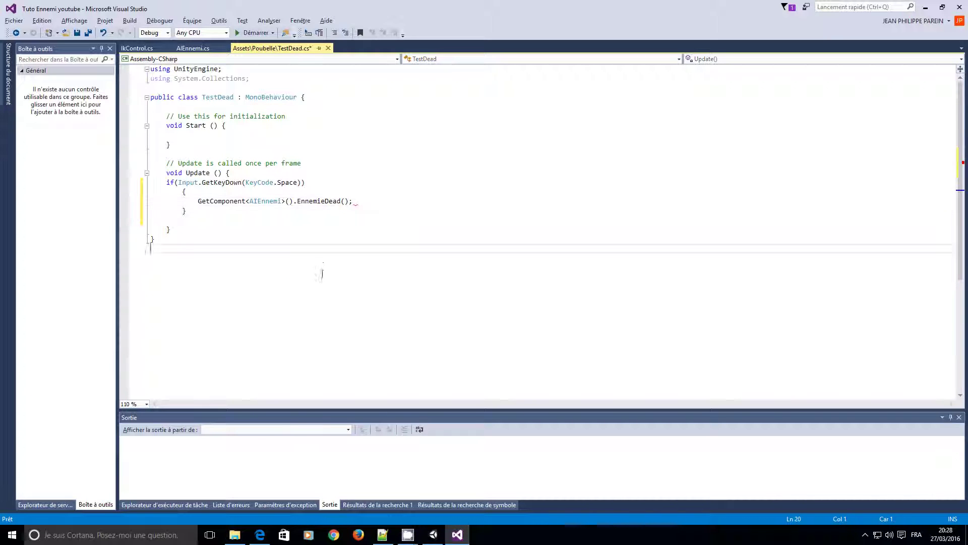
left_click(77, 33)
- Back in Unity, run a quick play test with TestDead on the enemy
left_click(928, 8)
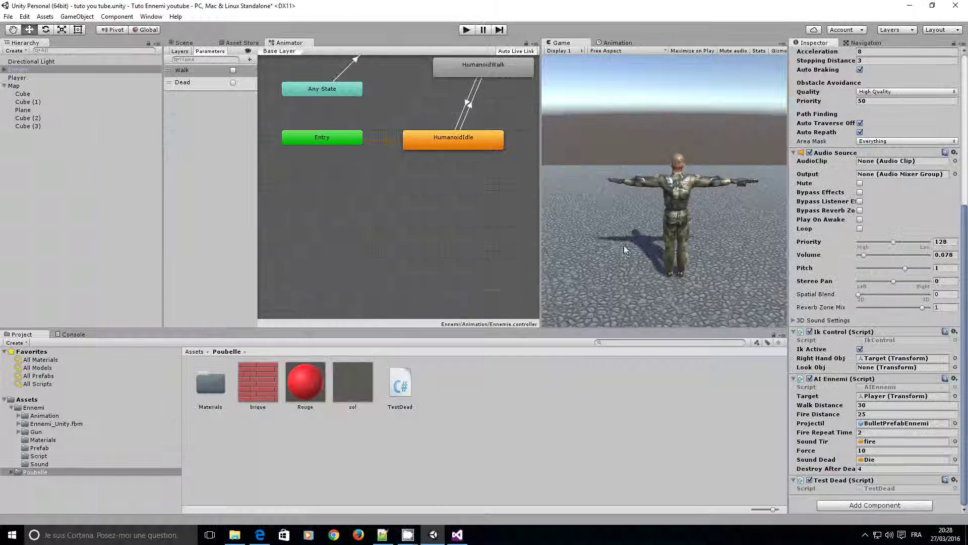
left_click(466, 30)
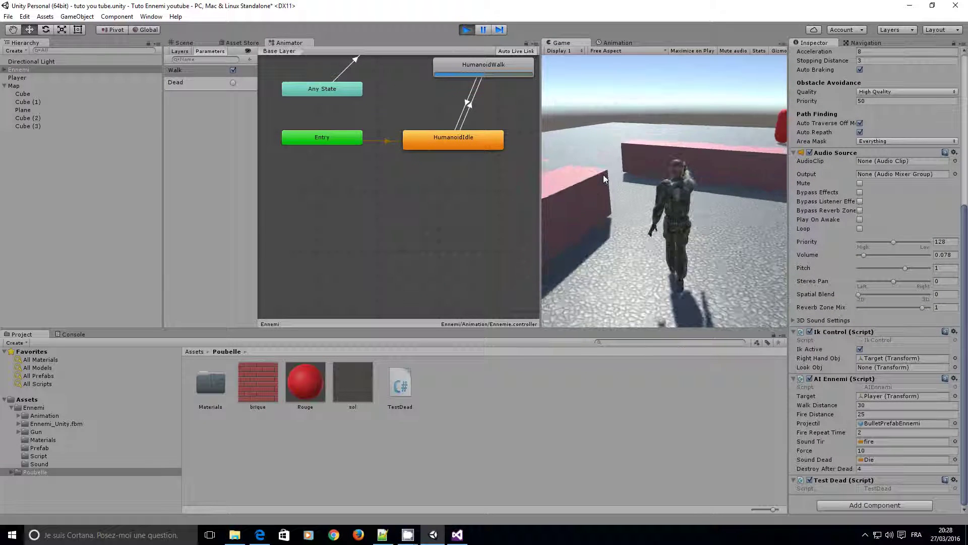
left_click(467, 30)
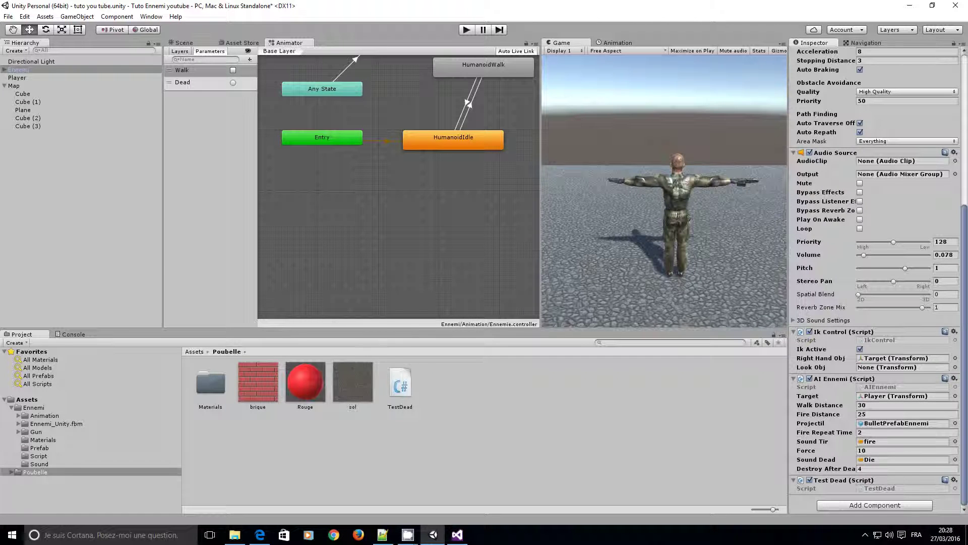
- Save all scripts in Visual Studio, then start play mode again with Ctrl+P
left_click(408, 535)
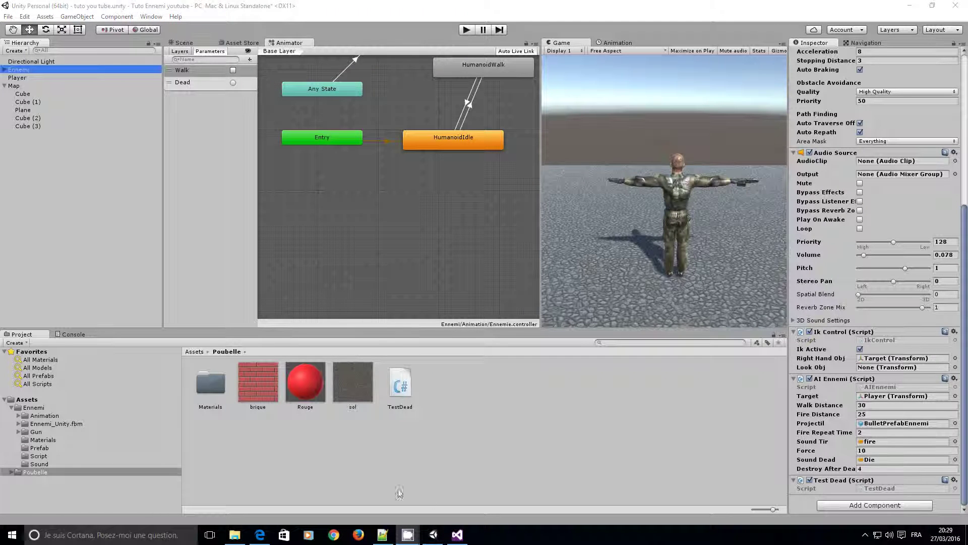
left_click(458, 534)
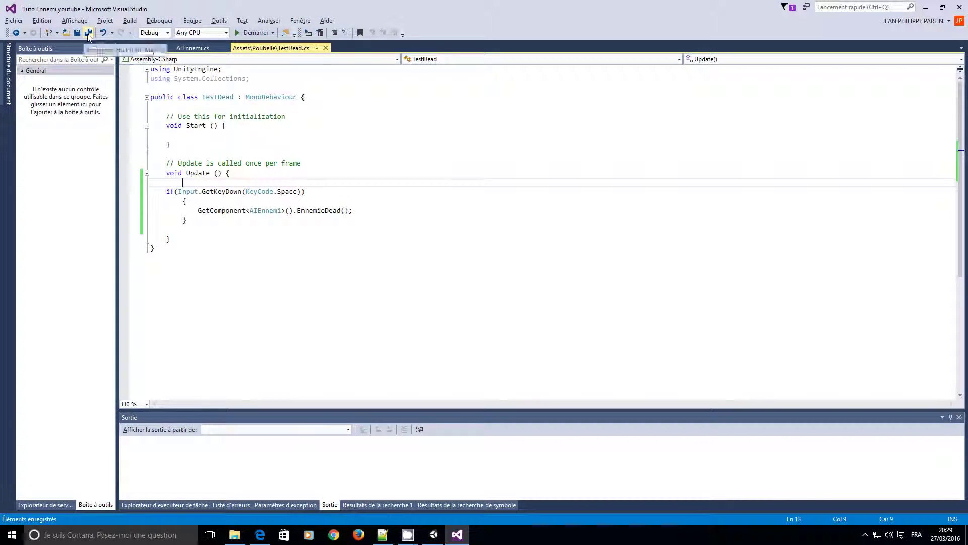
left_click(926, 7)
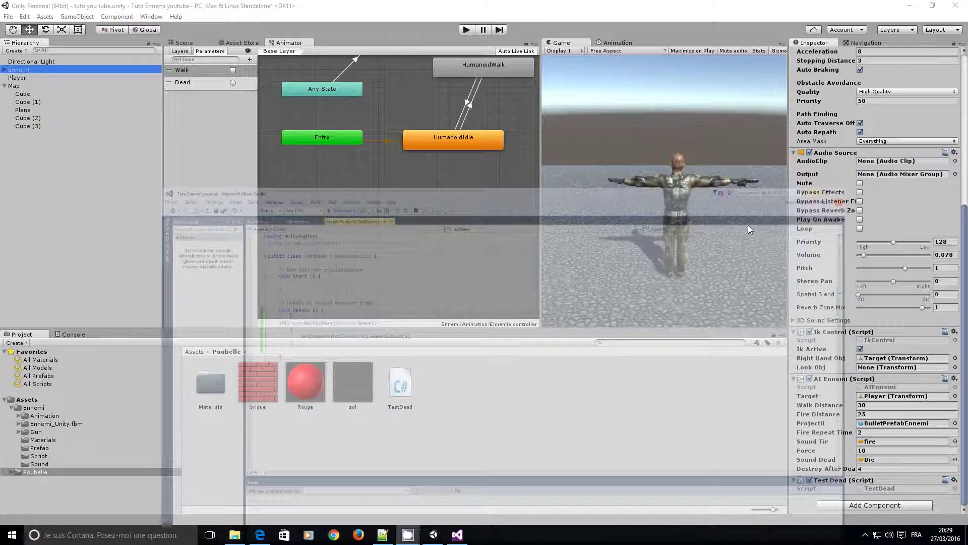
key("ctrl+p")
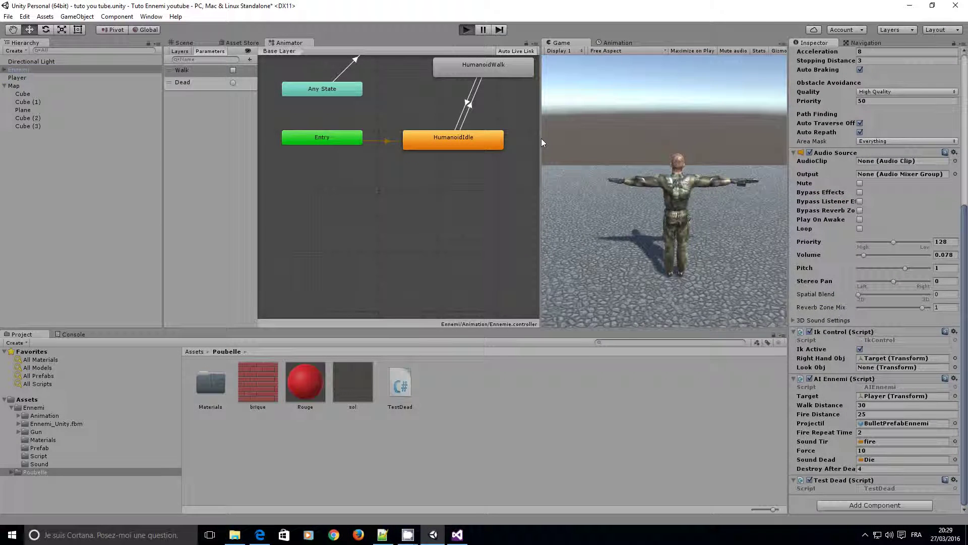
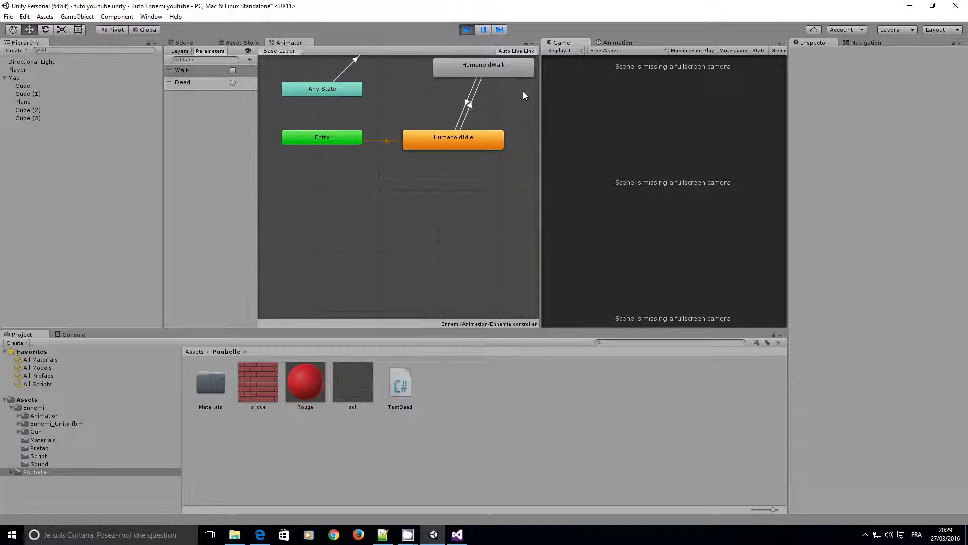
- Restart Play mode and watch in the Scene view as the enemy fires a BulletPrefabEnnemi clone at the player
left_click(468, 30)
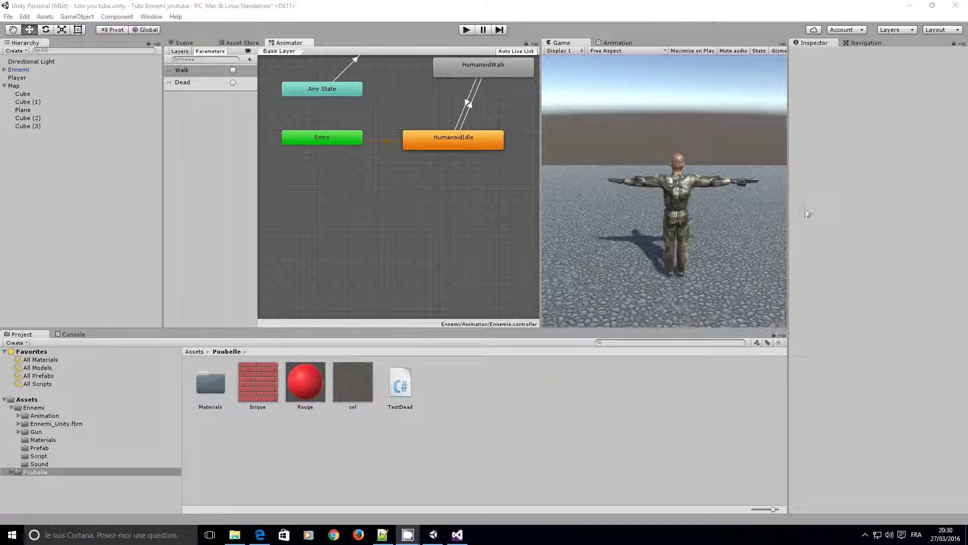
left_click(462, 33)
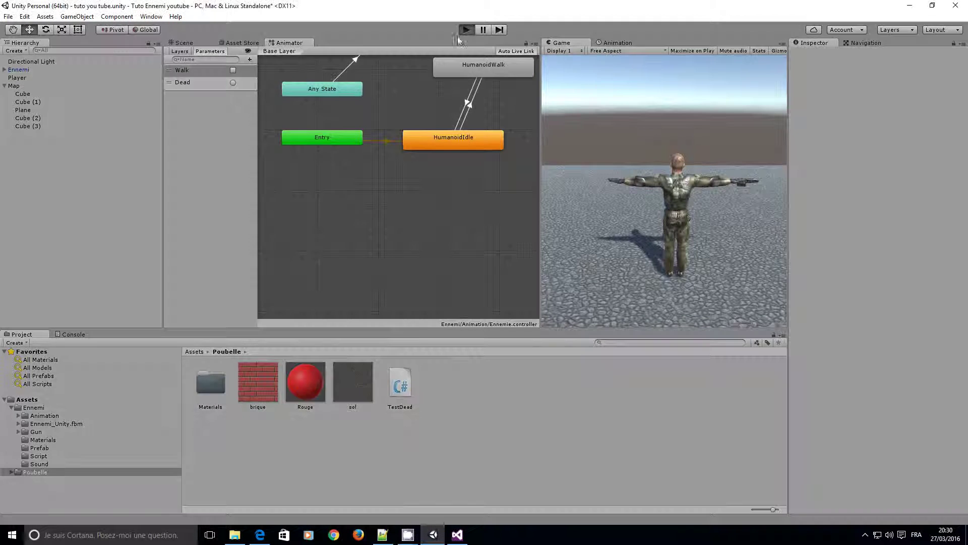
left_click(467, 29)
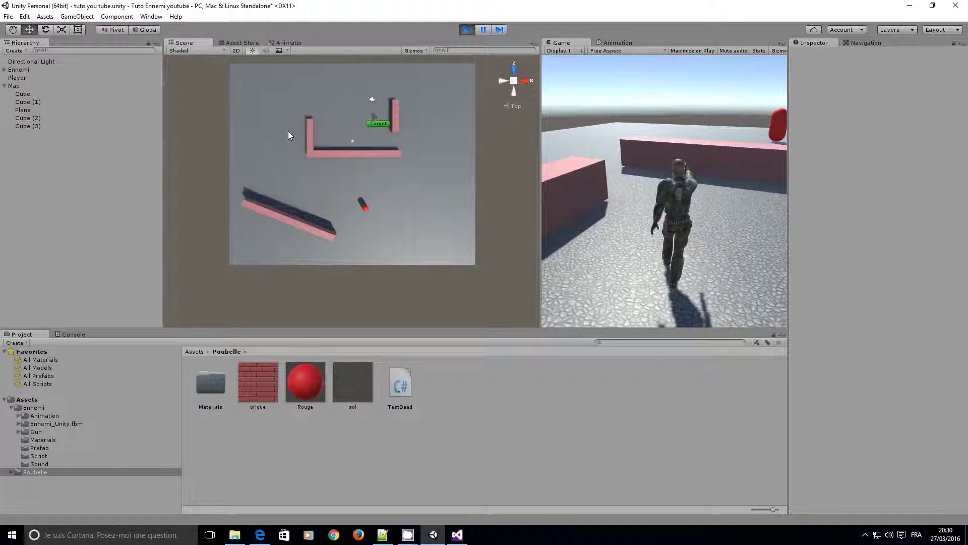
scroll(399, 232, "up", 2)
scroll(396, 234, "up", 3)
scroll(413, 248, "up", 3)
scroll(478, 245, "up", 1)
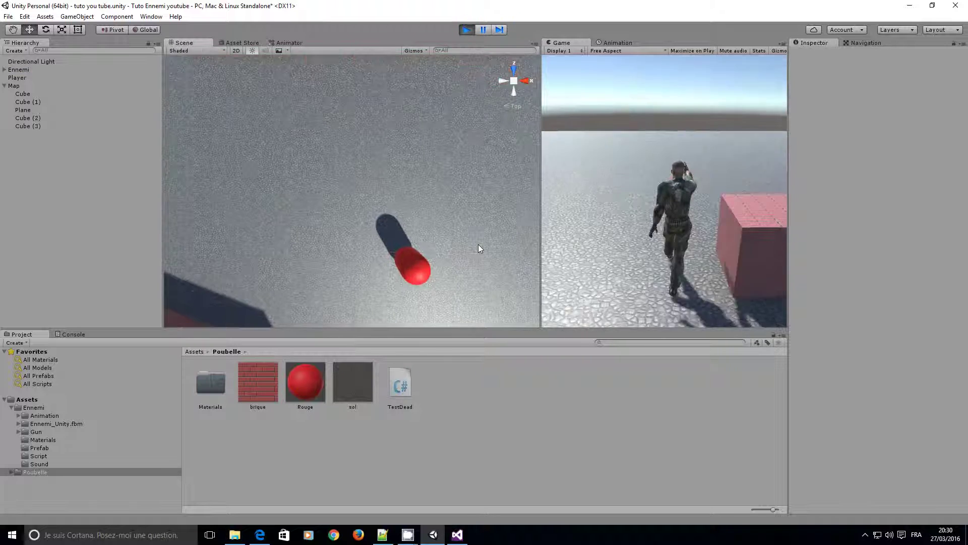
middle_click_drag(478, 244, 361, 193)
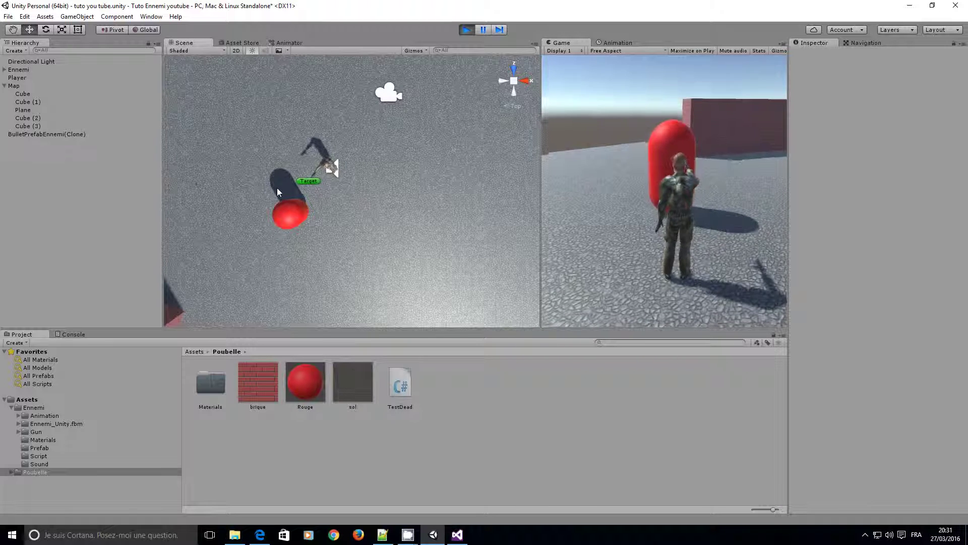
left_click(466, 29)
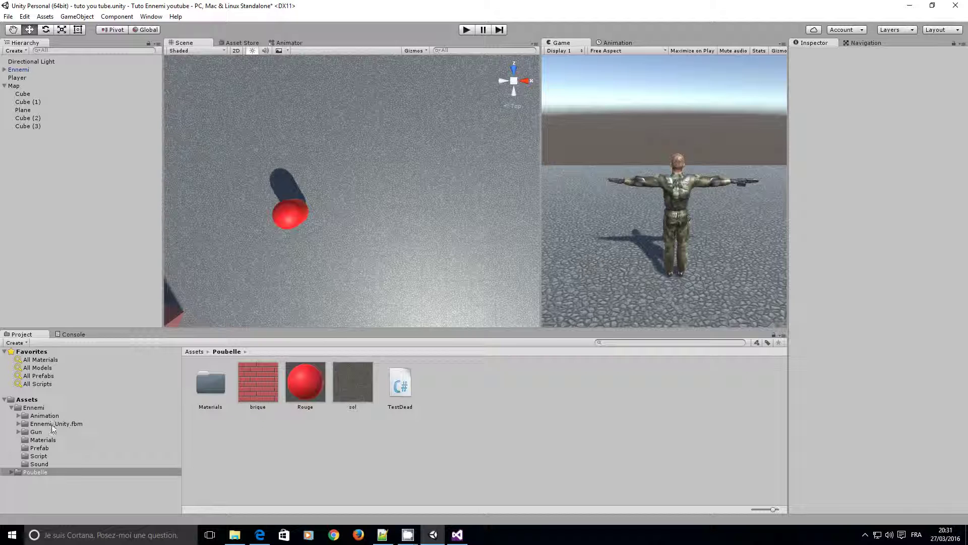
- Create a C# script named BulletEnnemi in the Ennemi Script folder and open it once in the code editor
left_click(40, 456)
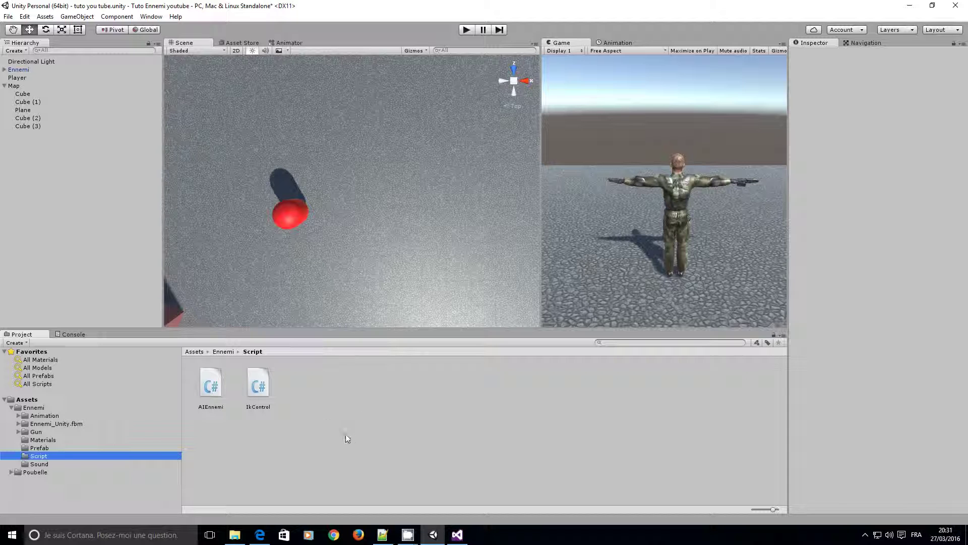
right_click(323, 443)
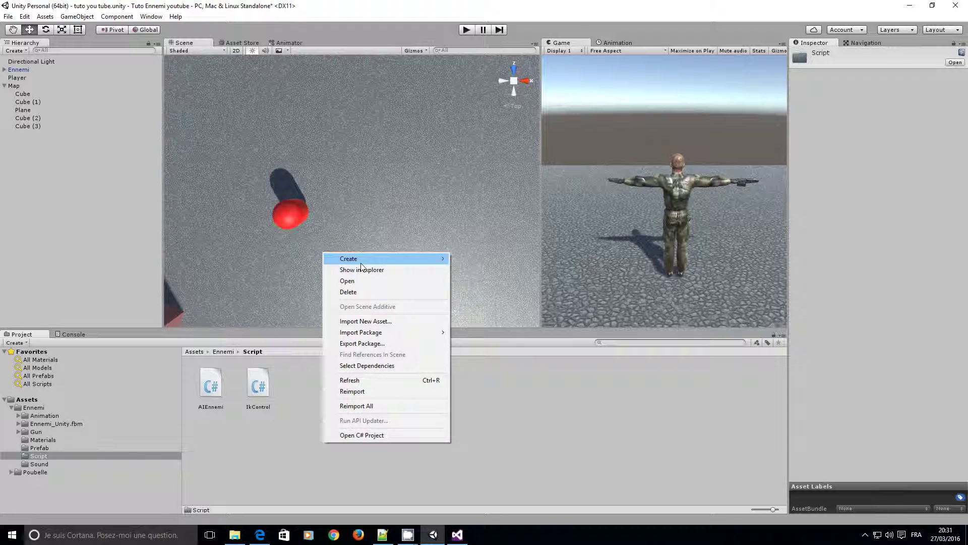
mouse_move(421, 259)
left_click(477, 273)
type("B")
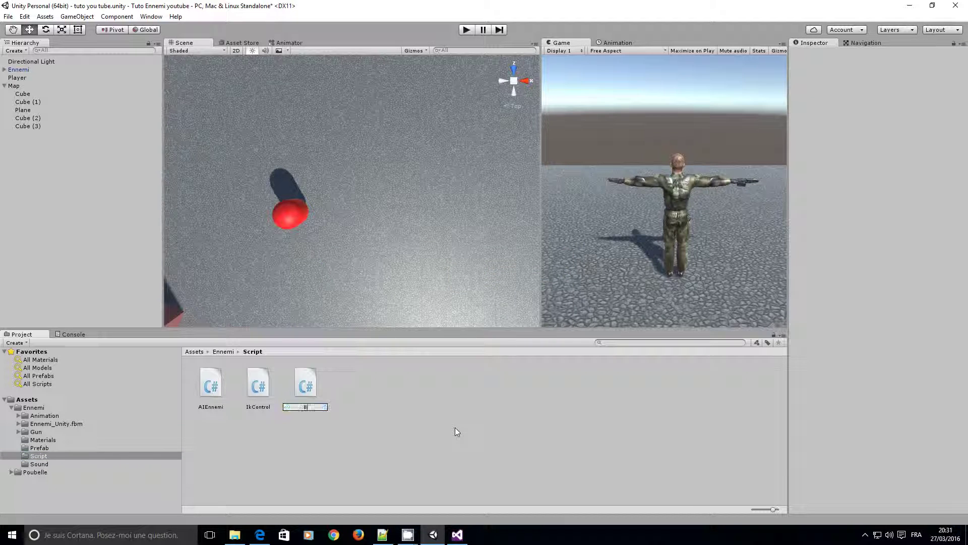
type("ulletEnnem")
type("i")
key("Return")
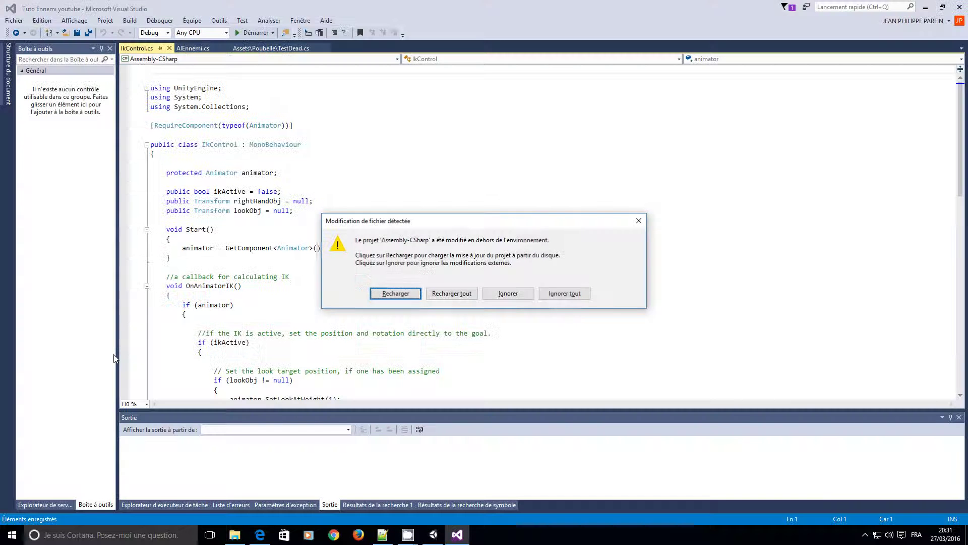
left_click(396, 293)
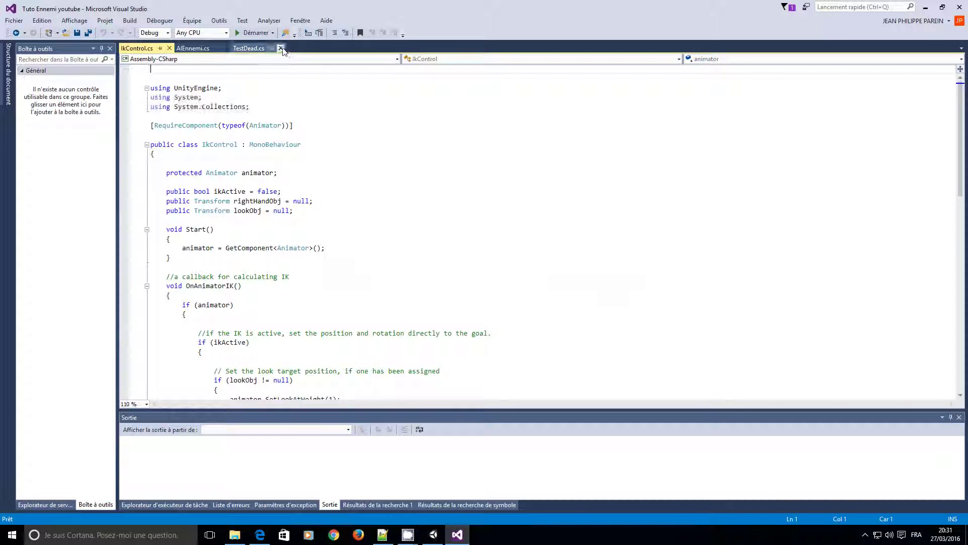
left_click(926, 7)
double_click(258, 392)
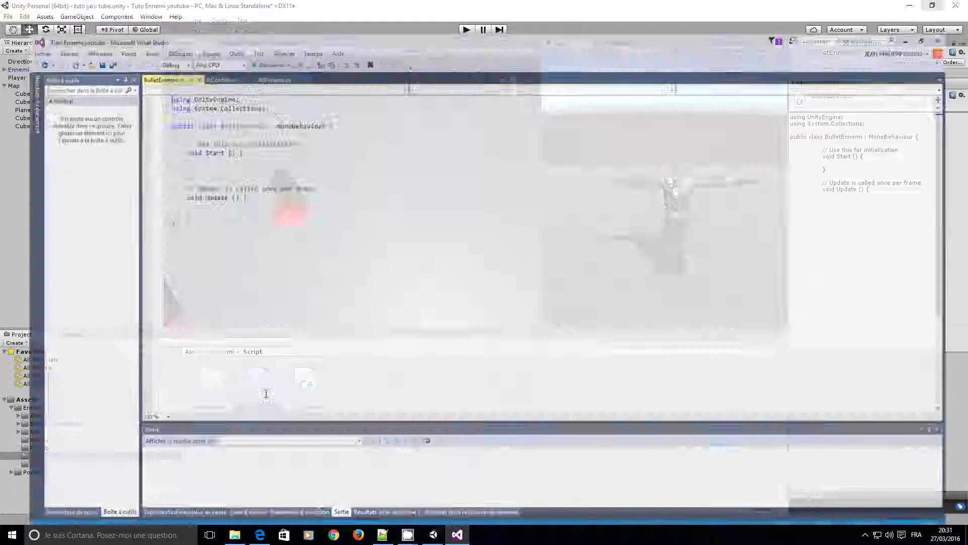
left_click(926, 8)
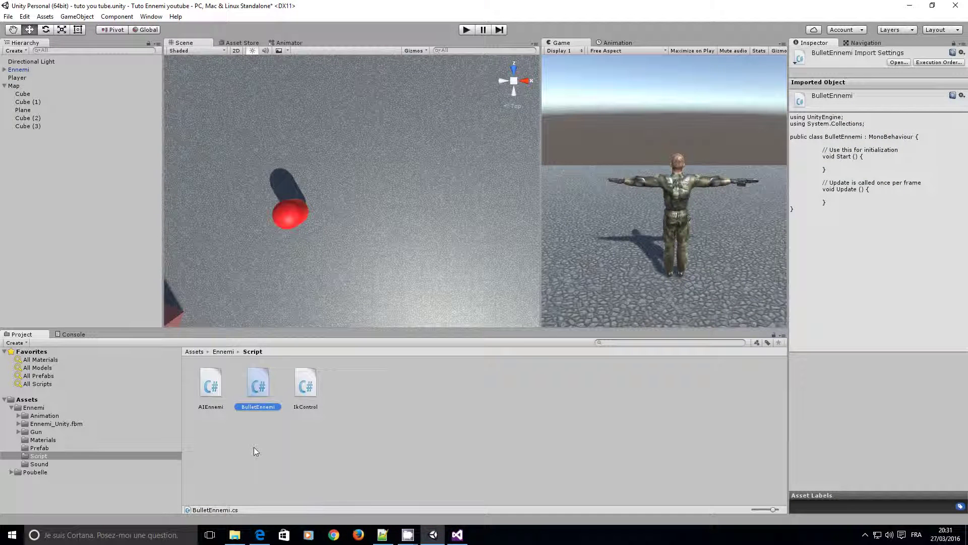
- Add the Bullet Ennemi script as a component on the BulletPrefabEnnemi prefab
left_click(41, 448)
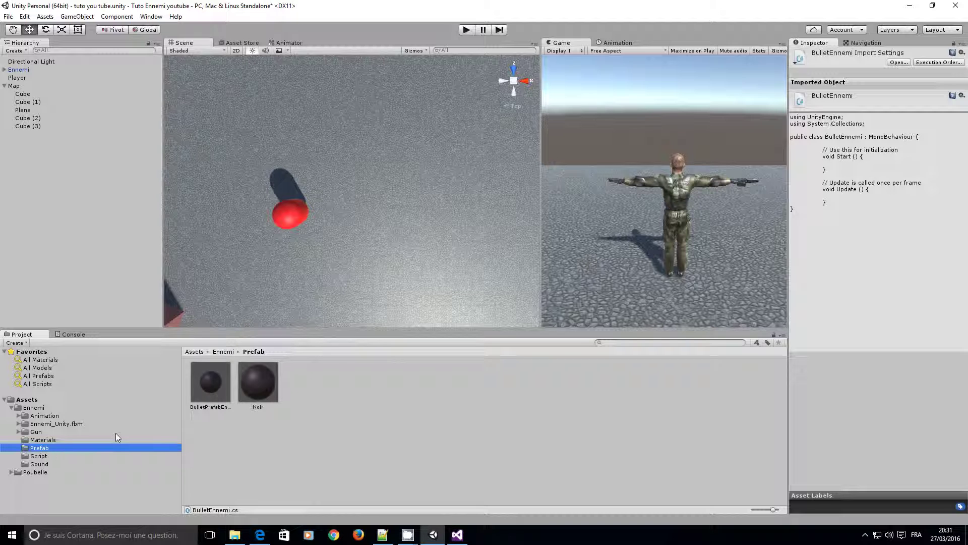
left_click(207, 403)
scroll(882, 314, "down", 3)
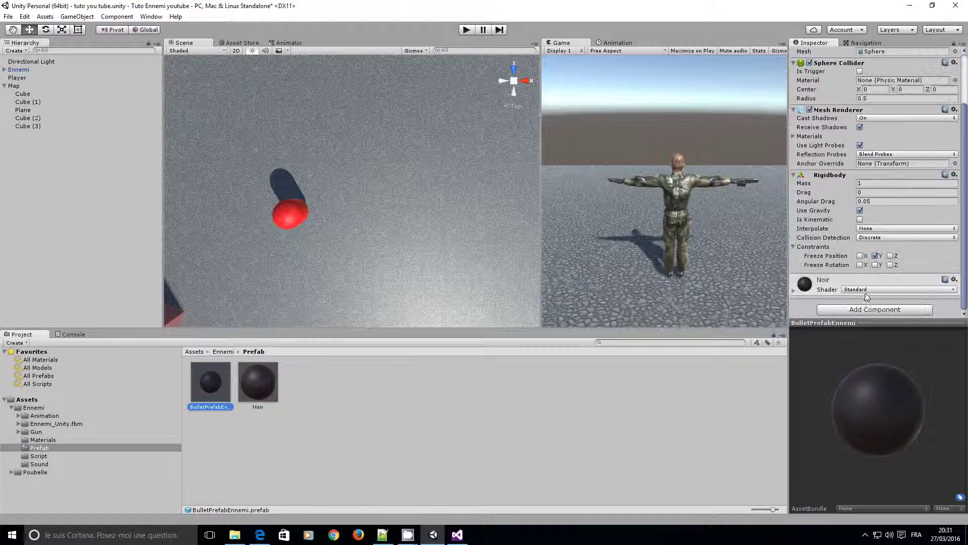
left_click(870, 309)
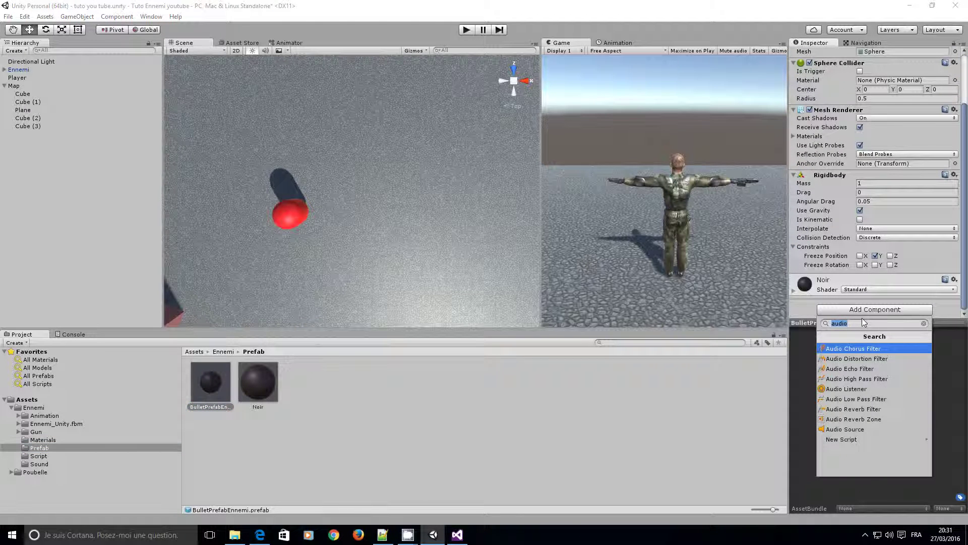
type("bu")
left_click(849, 349)
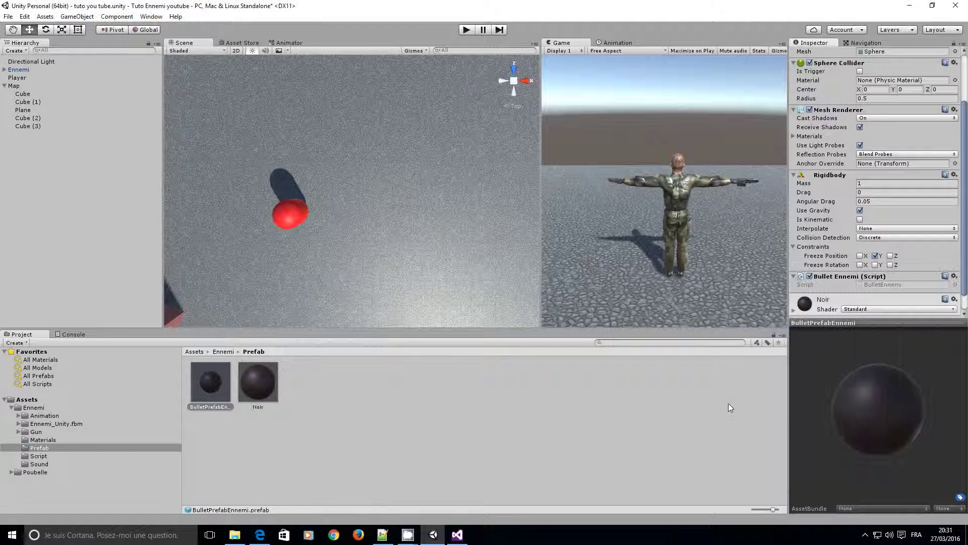
scroll(830, 310, "down", 1)
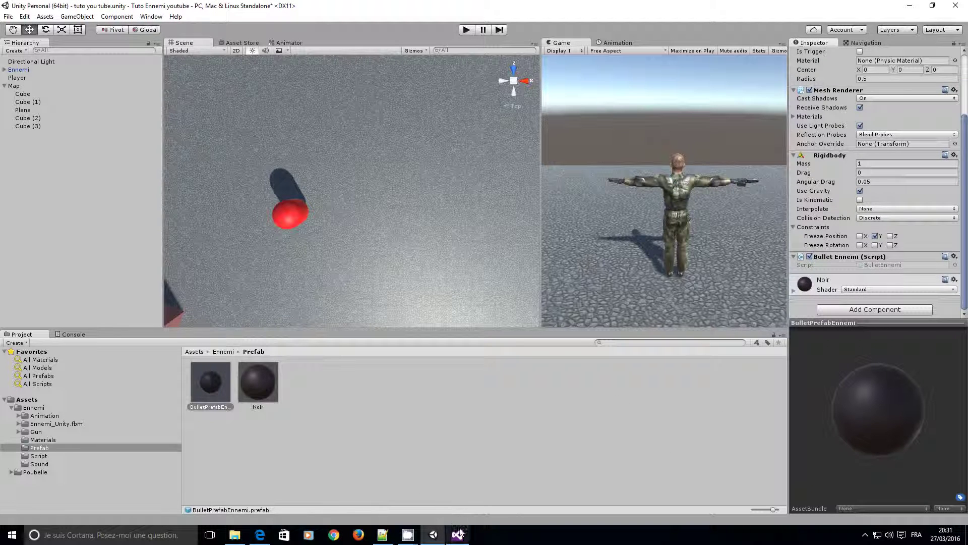
left_click(459, 534)
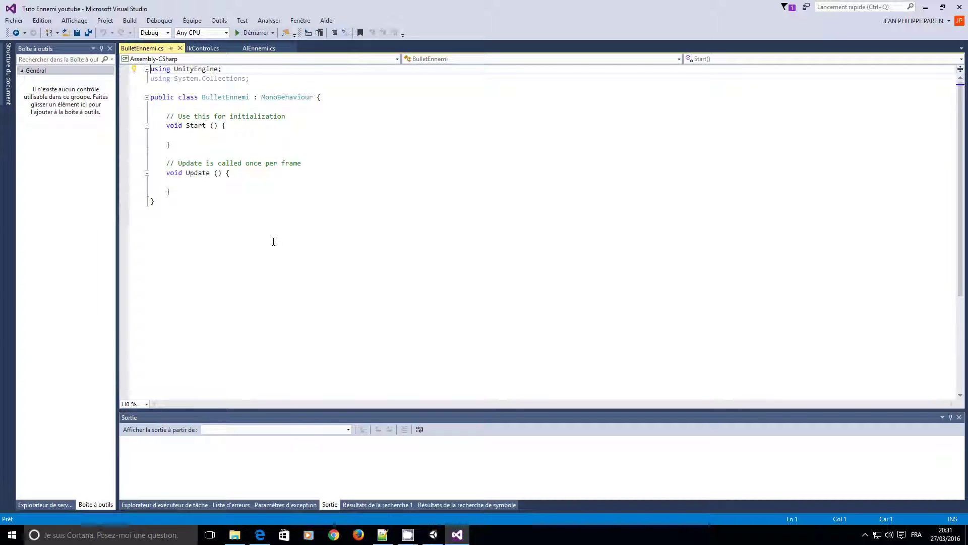
- Write void OnCollisionEnter(Collision Col) { Destroy(gameObject); } after the Update method
left_click(209, 195)
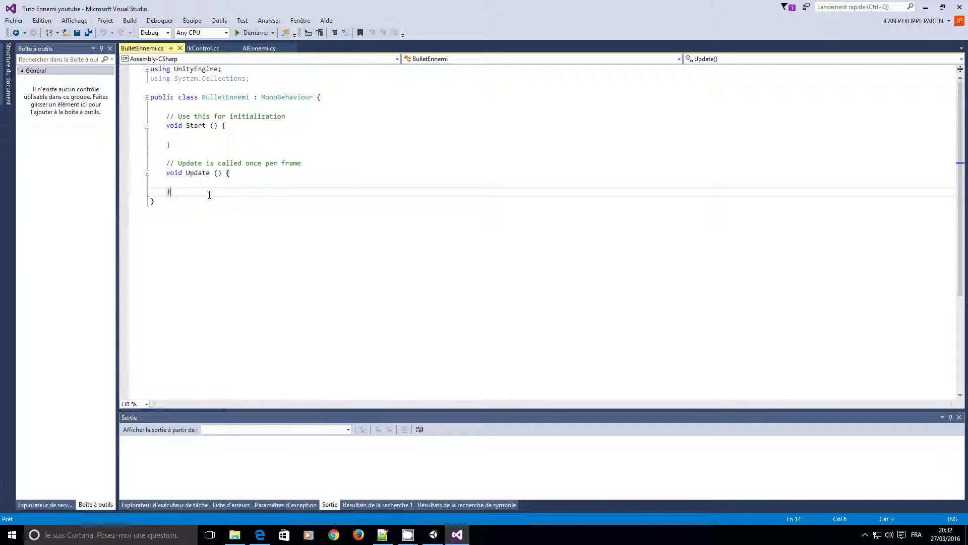
key("Return")
key("Return")
type("void OnColli")
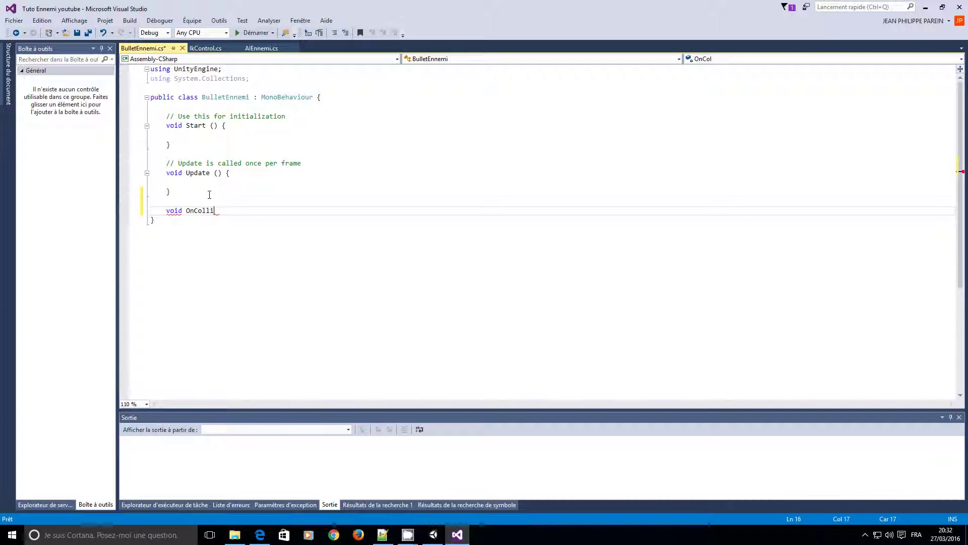
type("sion")
type("(")
type("coll")
type("is")
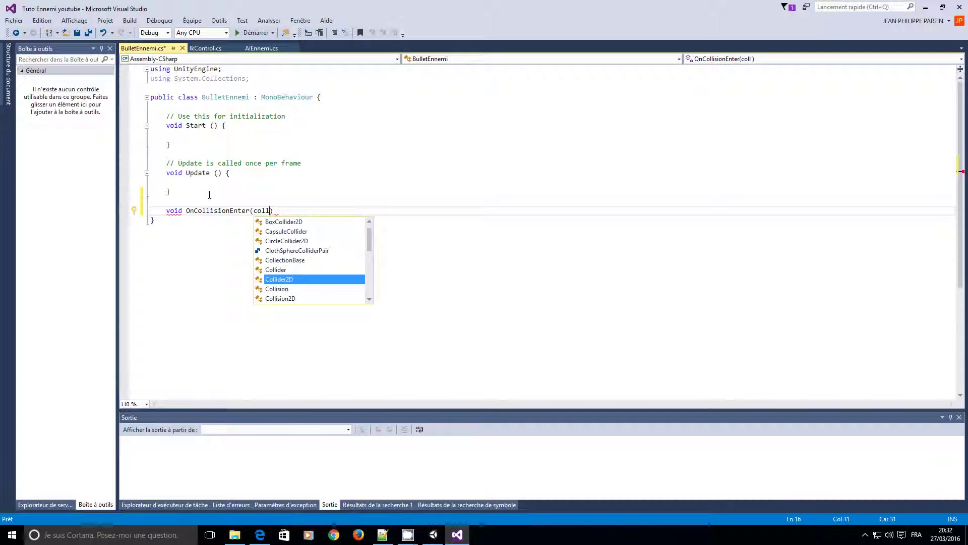
key("space")
type("Col")
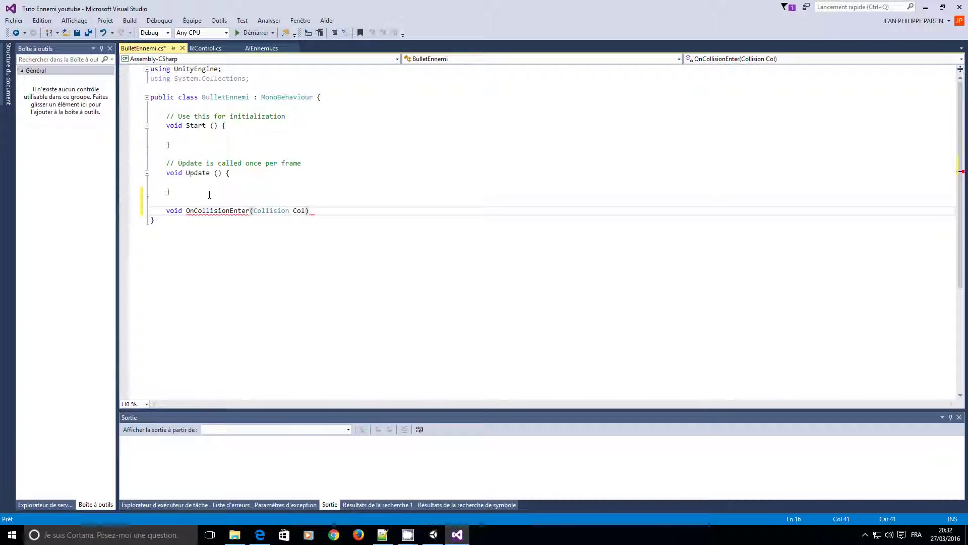
key("Return")
type("{")
key("Return")
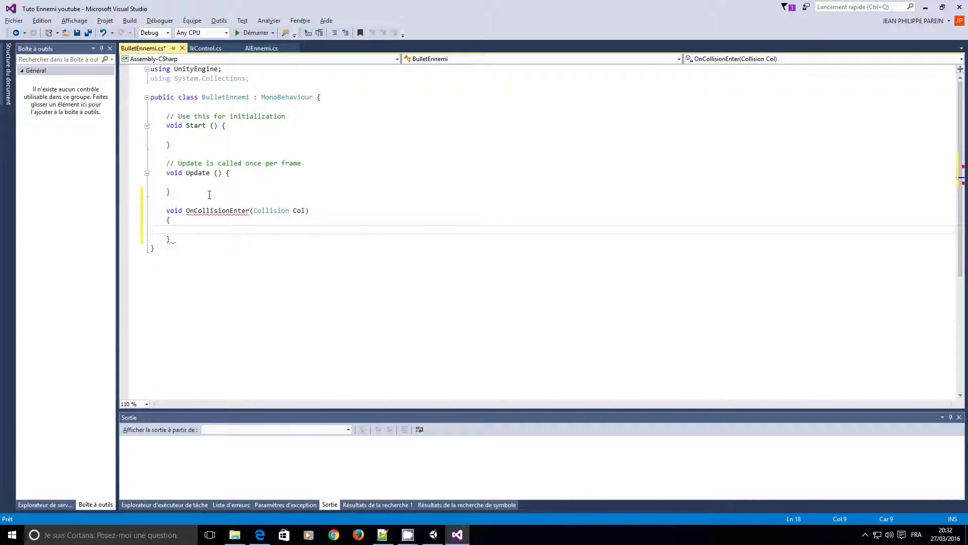
type("Destroy")
type(" (ga")
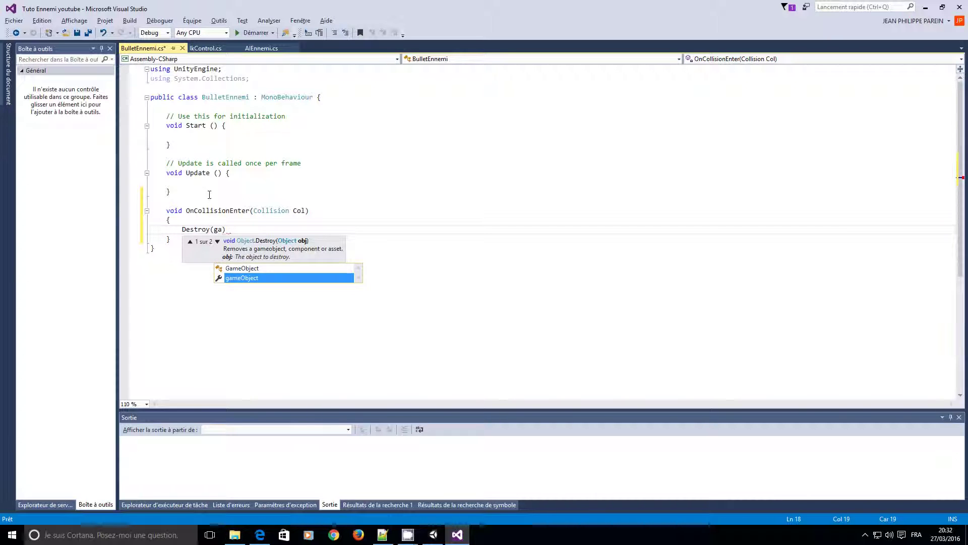
key("Tab")
type(");")
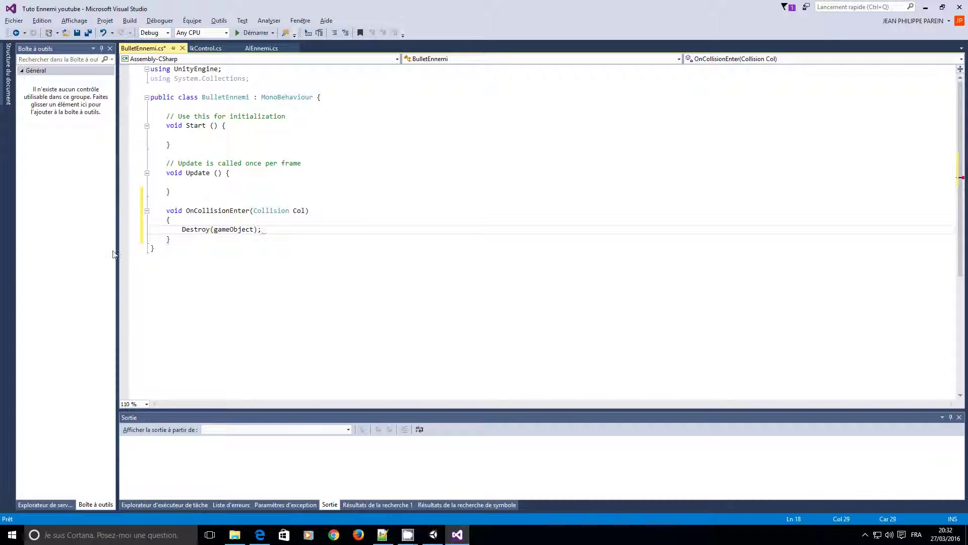
- Tidy the method with blank lines above the Destroy call and save BulletEnnemi.cs
left_click(246, 289)
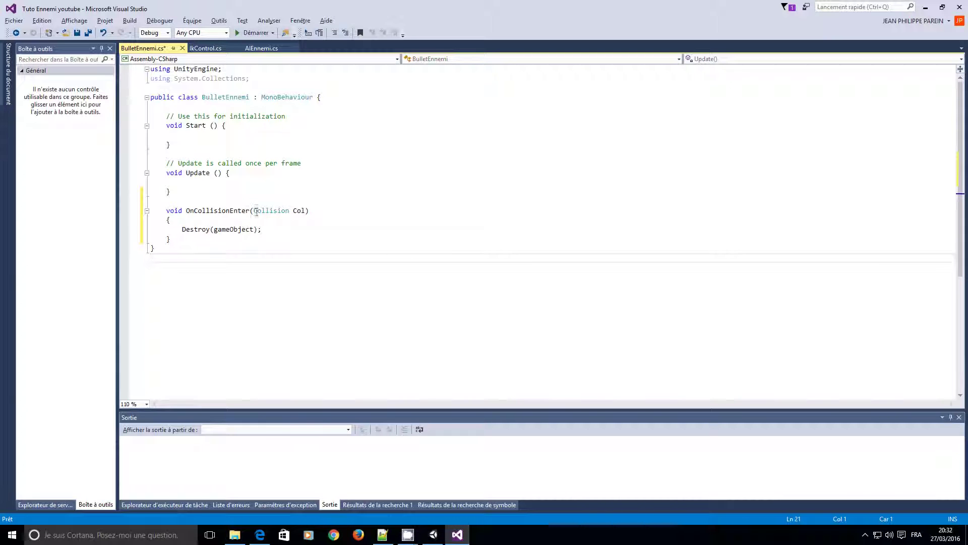
left_click(181, 229)
key("Return")
key("Return")
key("Up")
key("Up")
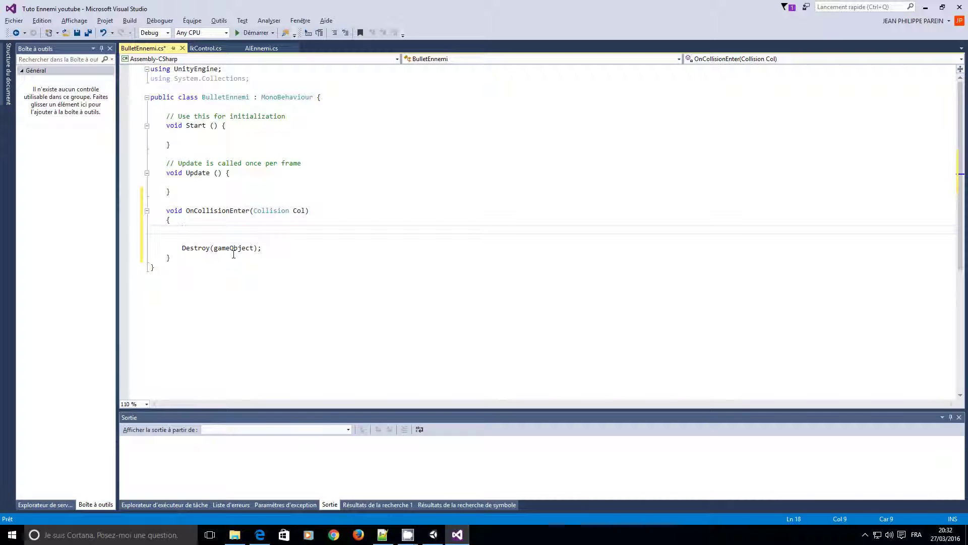
left_click(87, 33)
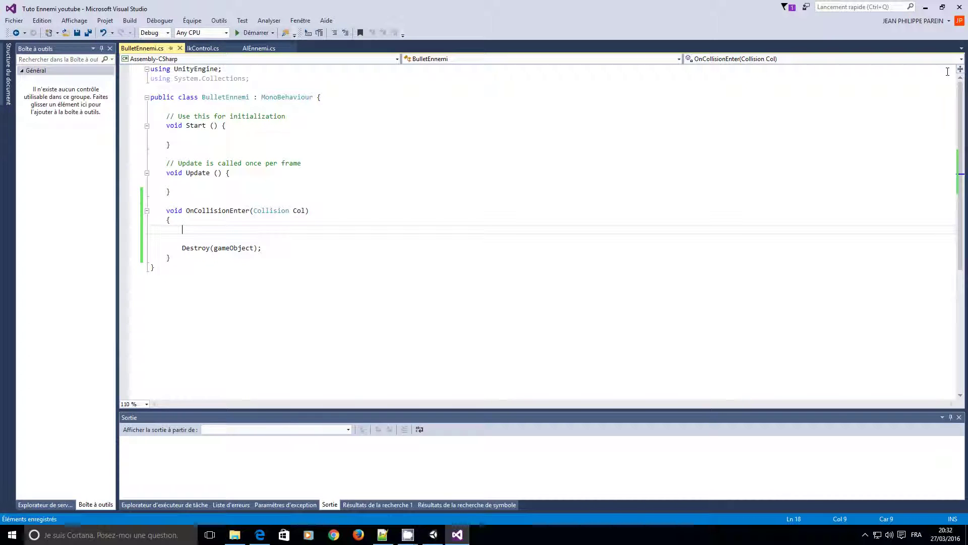
left_click(926, 7)
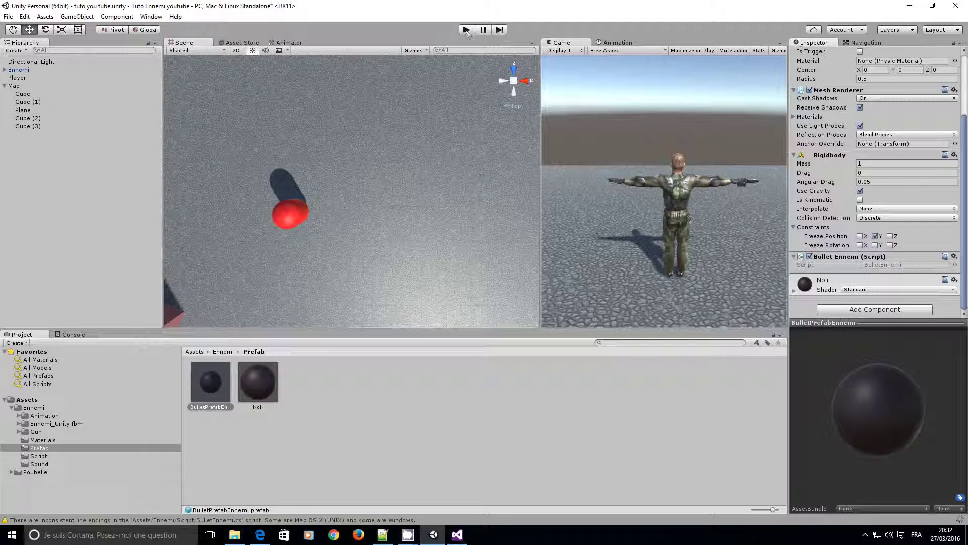
left_click(467, 30)
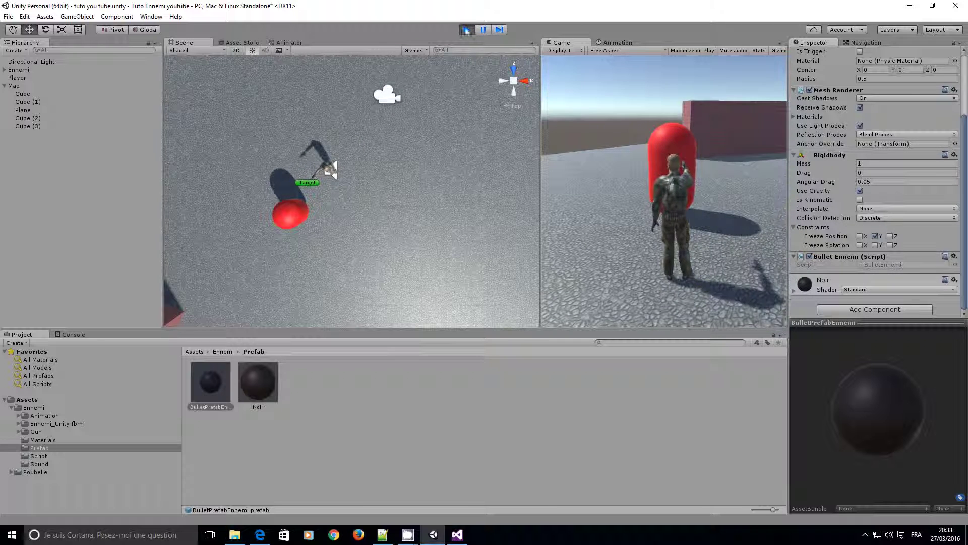
left_click(469, 30)
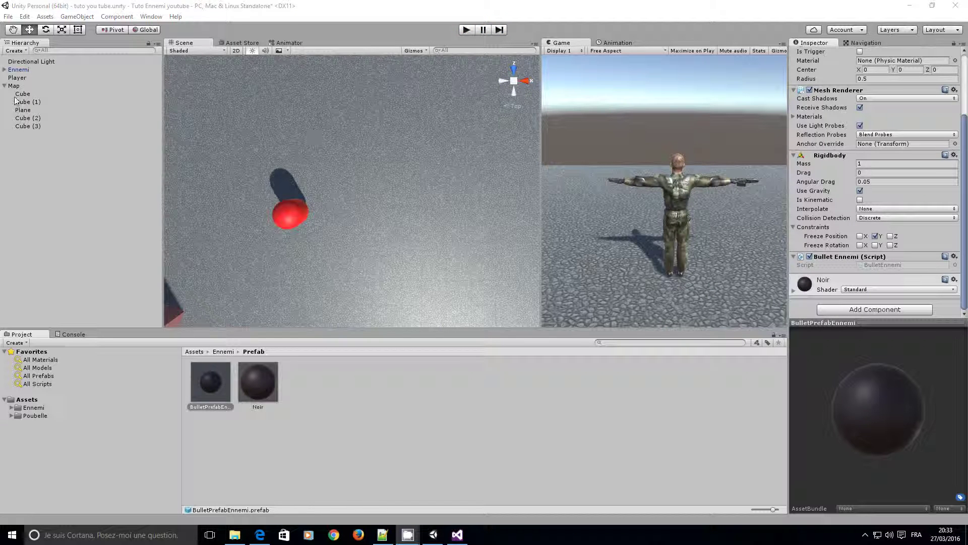
- Move Target up the map, set AI Ennemi fire repeat 0.5, force 20, destroy-after-dead 3, and play
double_click(18, 69)
scroll(271, 162, "down", 3)
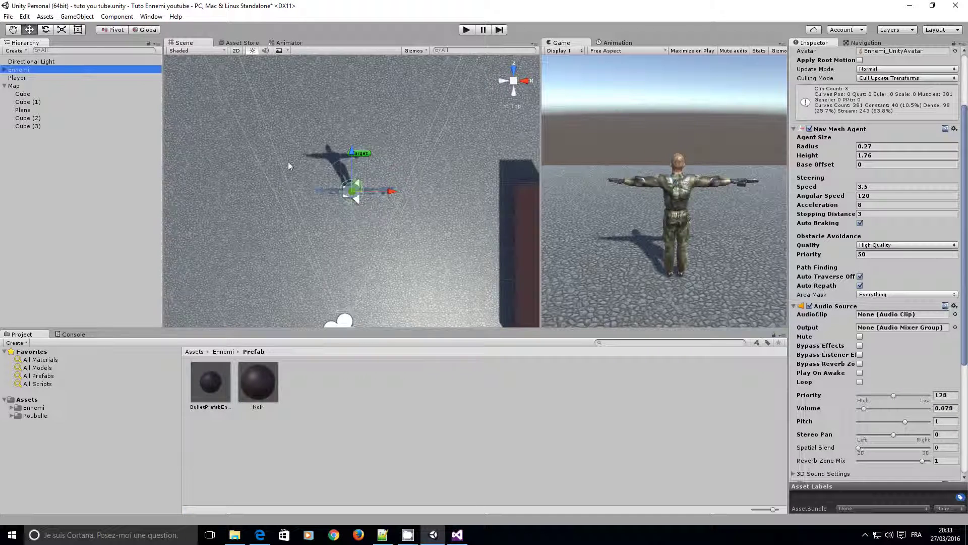
scroll(288, 161, "down", 3)
scroll(333, 207, "down", 3)
scroll(382, 252, "down", 3)
middle_click_drag(382, 252, 413, 182)
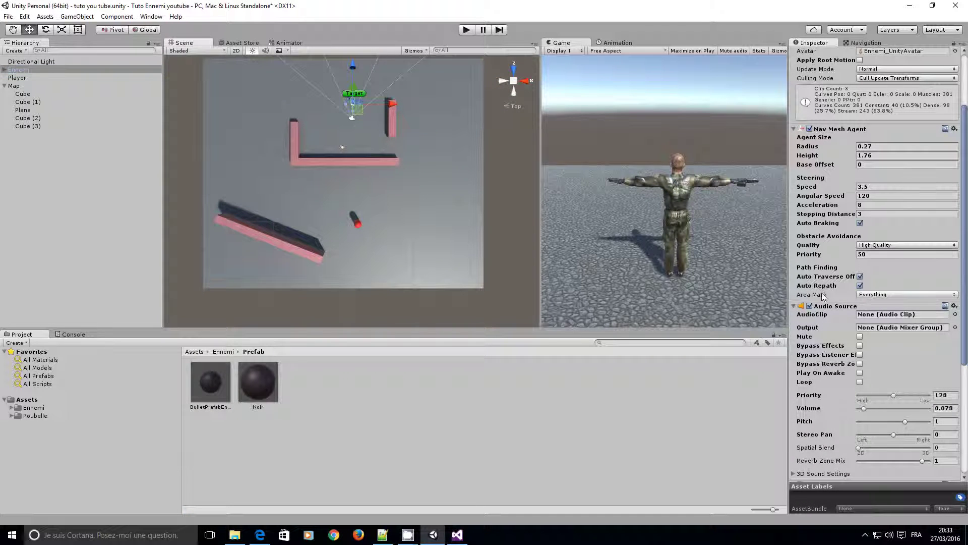
scroll(832, 294, "down", 5)
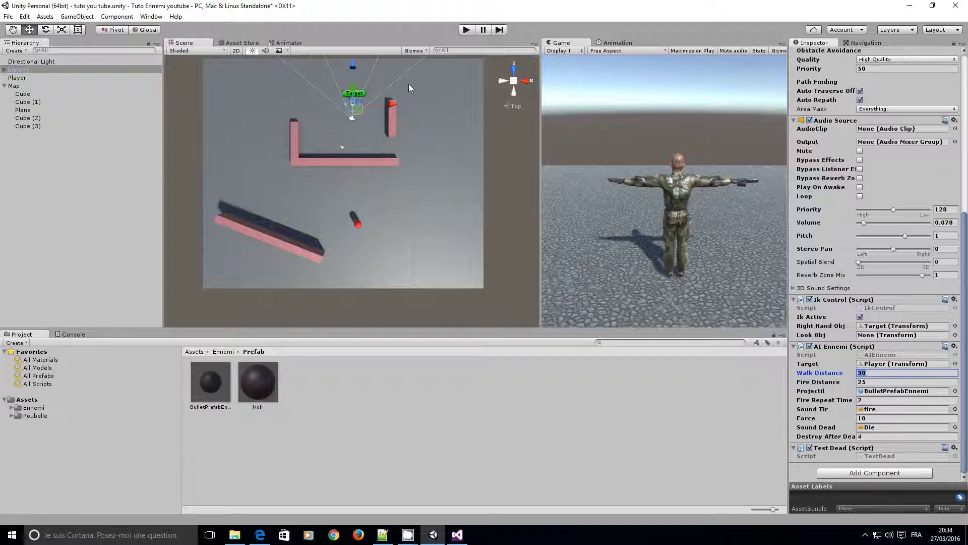
left_click_drag(352, 64, 351, 32)
type("30")
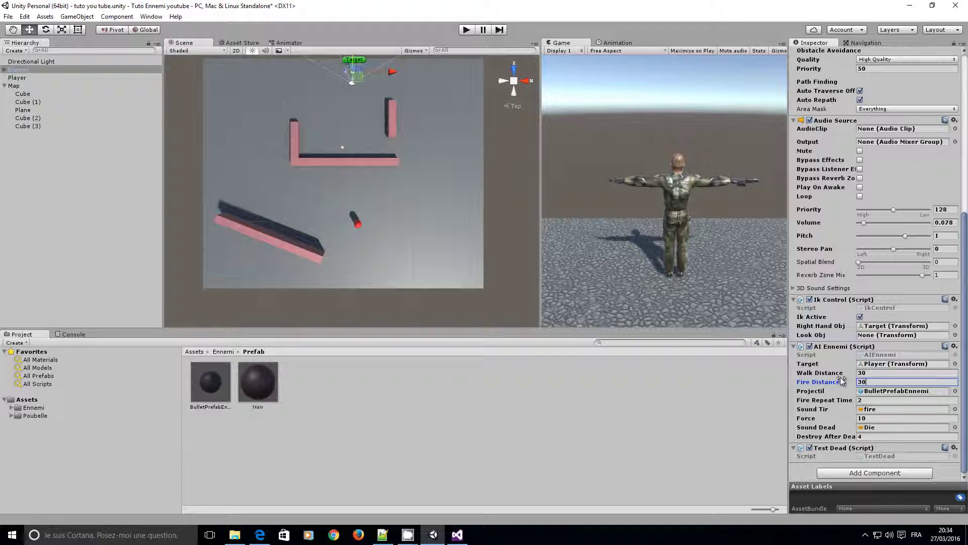
left_click(865, 401)
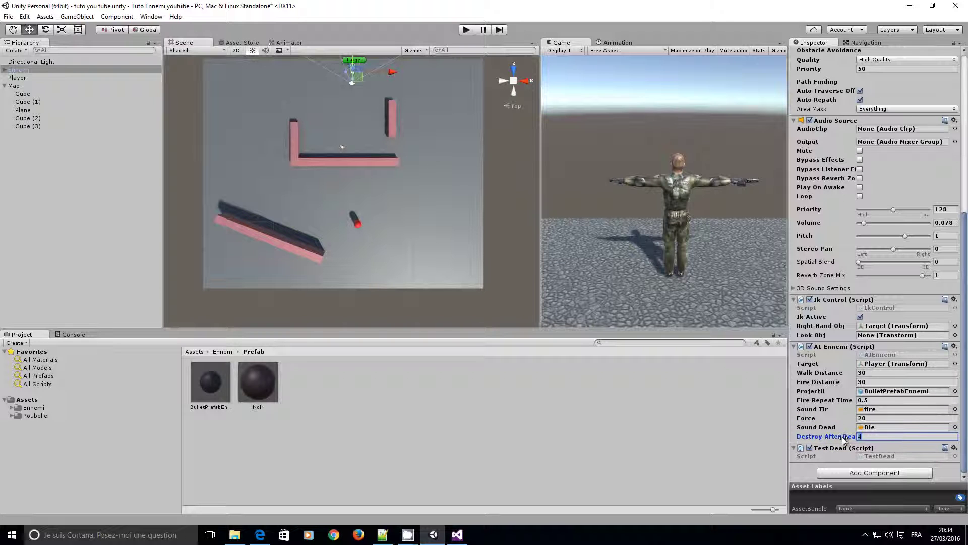
left_click(908, 436)
type("3")
left_click(466, 29)
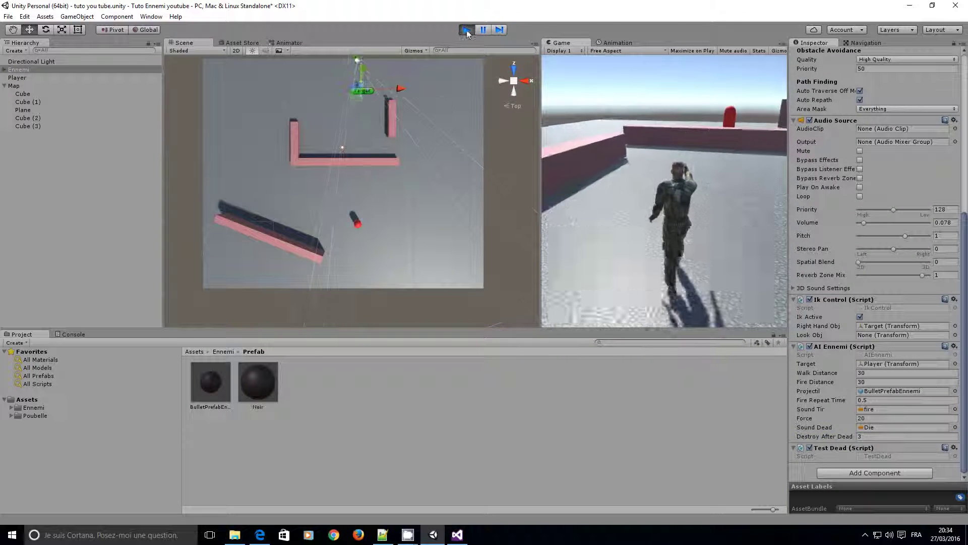
- Stop the run, drag the Player farther down the map, and test again
key("ctrl+p")
left_click(356, 227)
left_click_drag(356, 222, 365, 274)
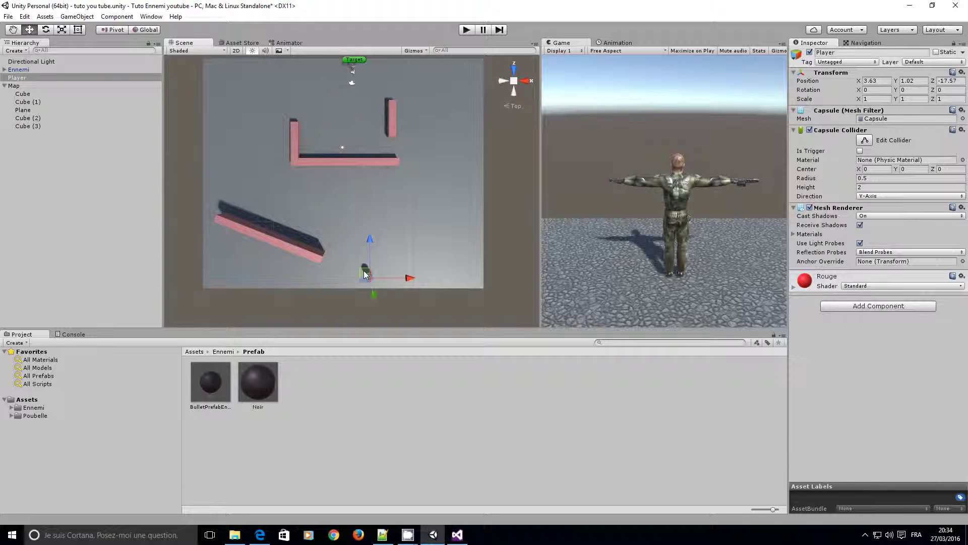
middle_click_drag(414, 141, 436, 179)
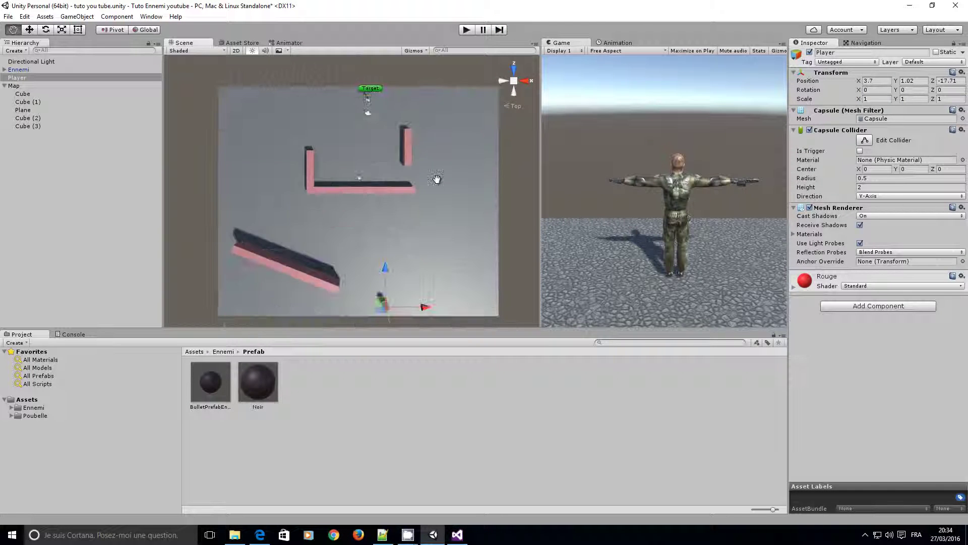
left_click(466, 30)
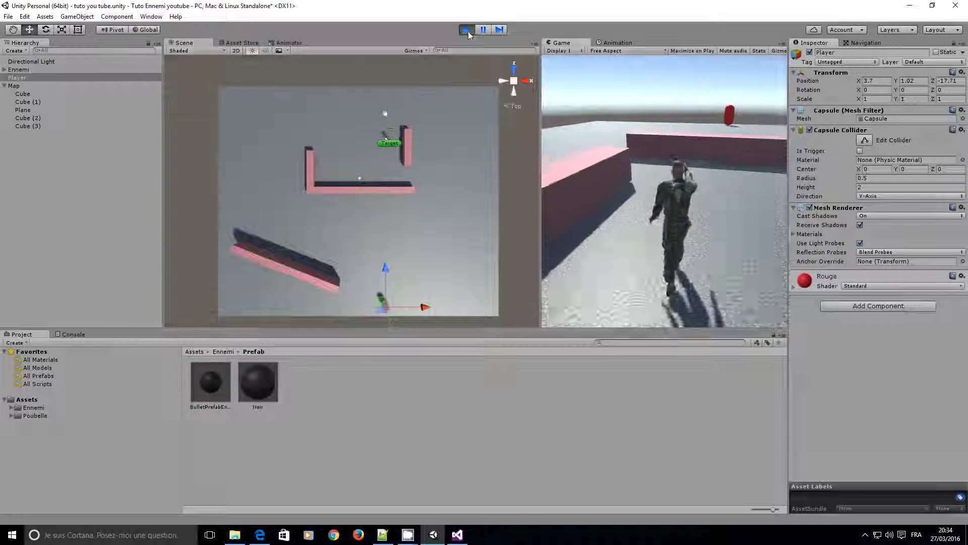
- Push the Player further back to Z -25.5 and rerun the game
left_click(468, 31)
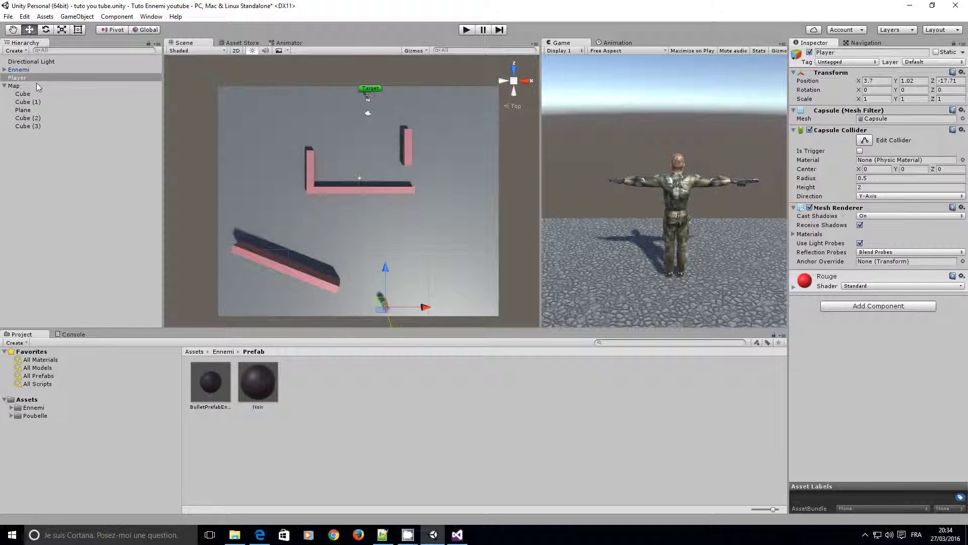
scroll(407, 257, "down", 2)
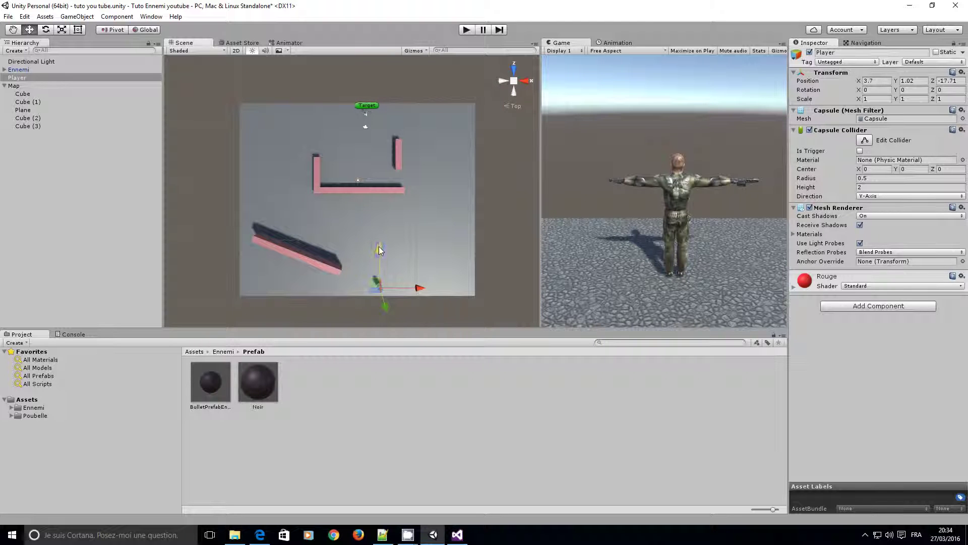
left_click_drag(379, 250, 380, 297)
left_click(472, 31)
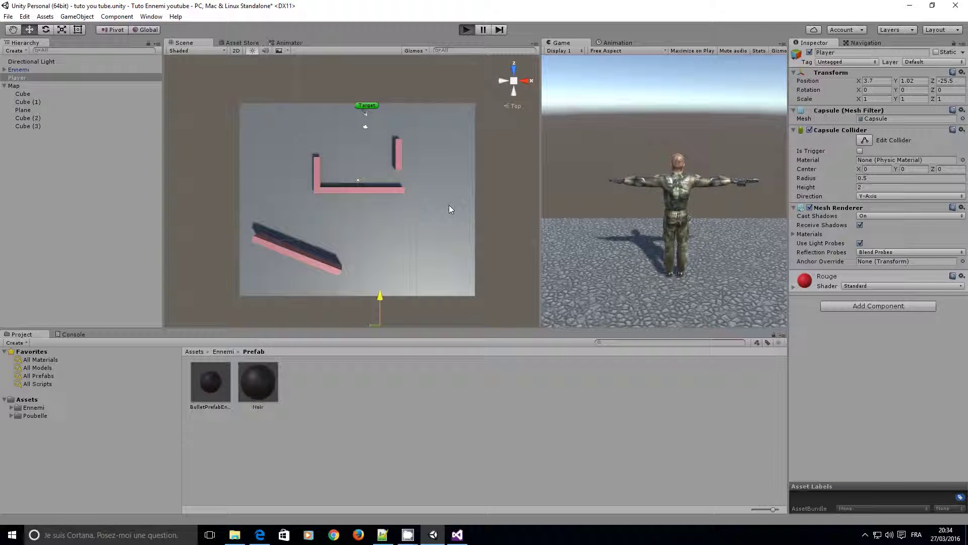
- Drag the Player sideways and toward the enemy during play so it chases and fires
scroll(460, 232, "down", 1)
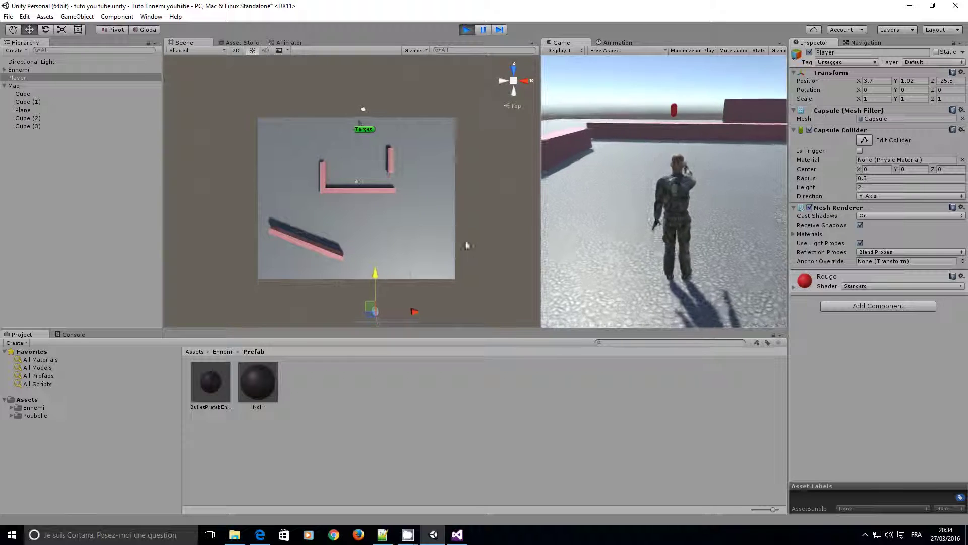
mouse_move(371, 310)
left_mouse_down()
mouse_move(393, 317)
mouse_move(270, 316)
mouse_move(485, 323)
mouse_move(290, 299)
mouse_move(291, 255)
left_mouse_up()
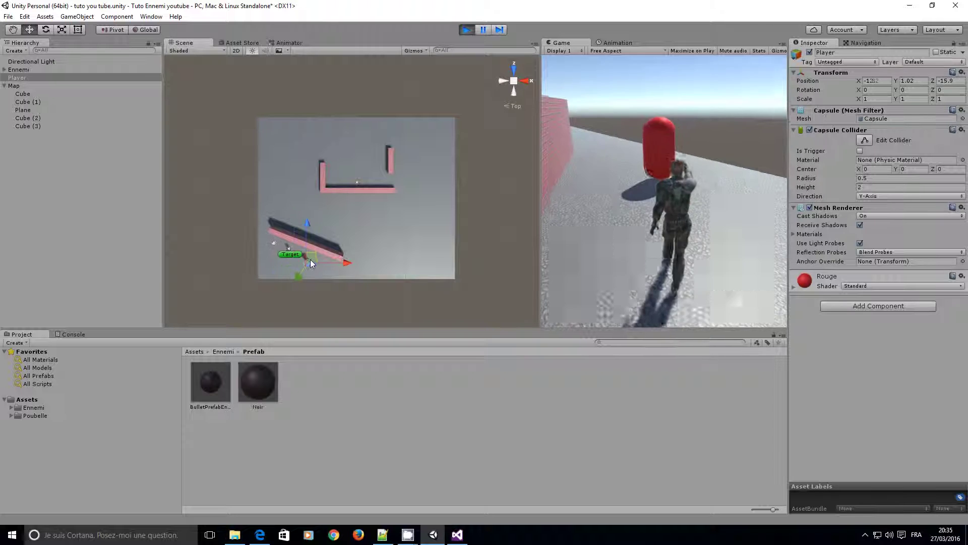
mouse_move(319, 266)
left_mouse_down()
mouse_move(337, 249)
mouse_move(312, 238)
left_mouse_up()
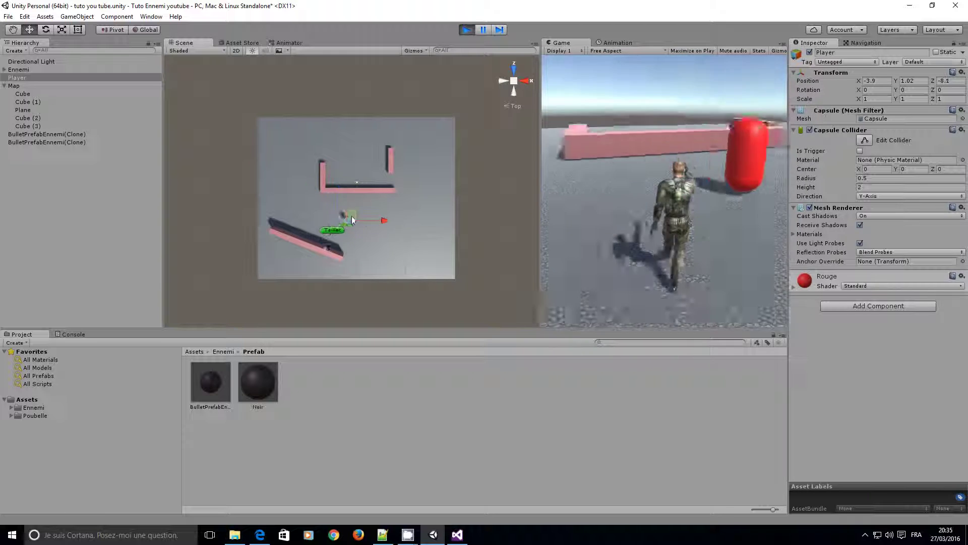
mouse_move(312, 235)
left_mouse_down()
mouse_move(391, 204)
mouse_move(441, 143)
mouse_move(548, 125)
left_mouse_up()
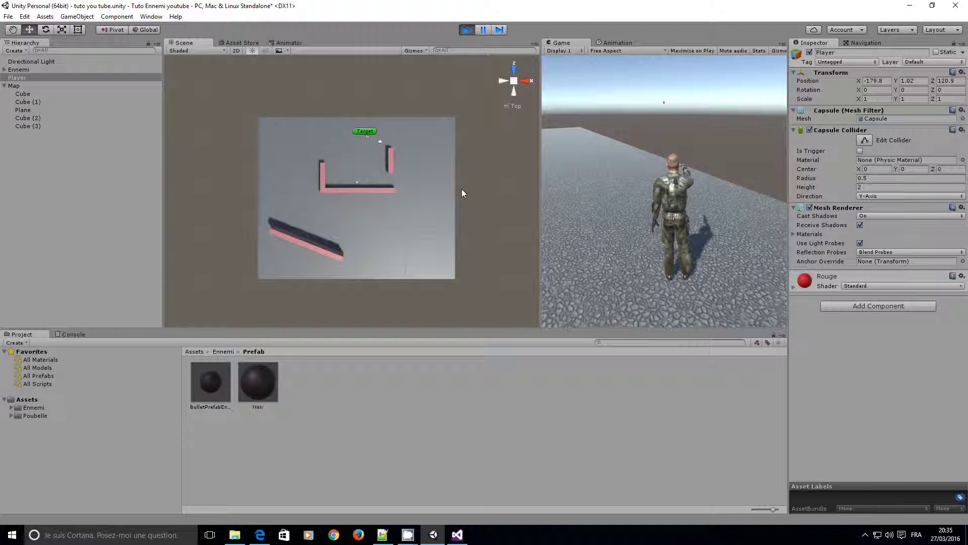
- Frame the Player, bring it back toward the map, and restart the test run
scroll(465, 181, "down", 2)
scroll(468, 166, "down", 3)
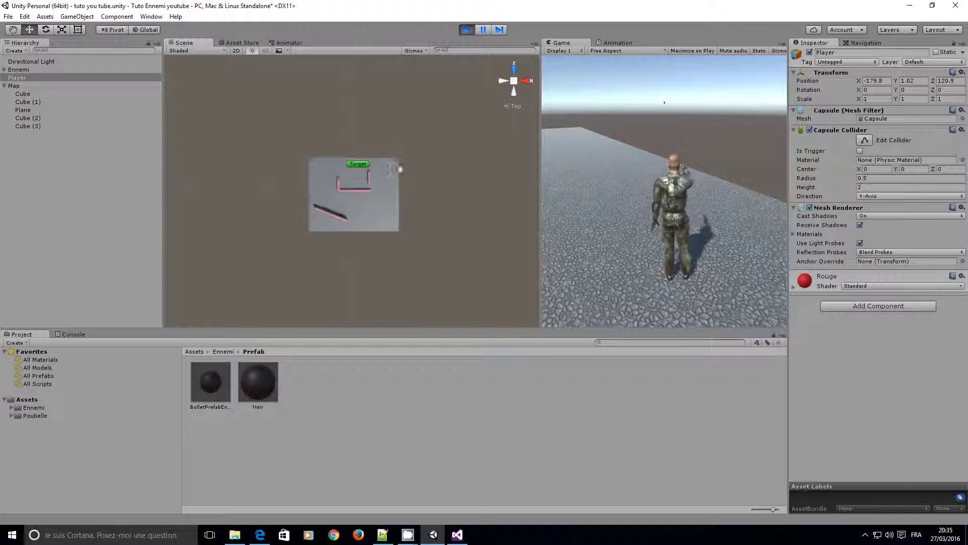
double_click(16, 78)
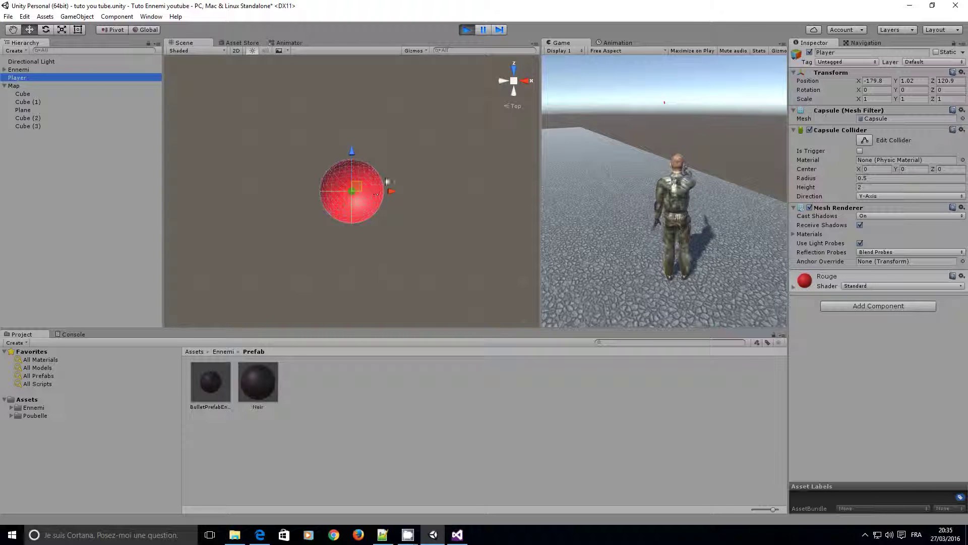
scroll(444, 172, "down", 4)
scroll(429, 194, "down", 2)
scroll(404, 186, "down", 2)
scroll(363, 167, "down", 1)
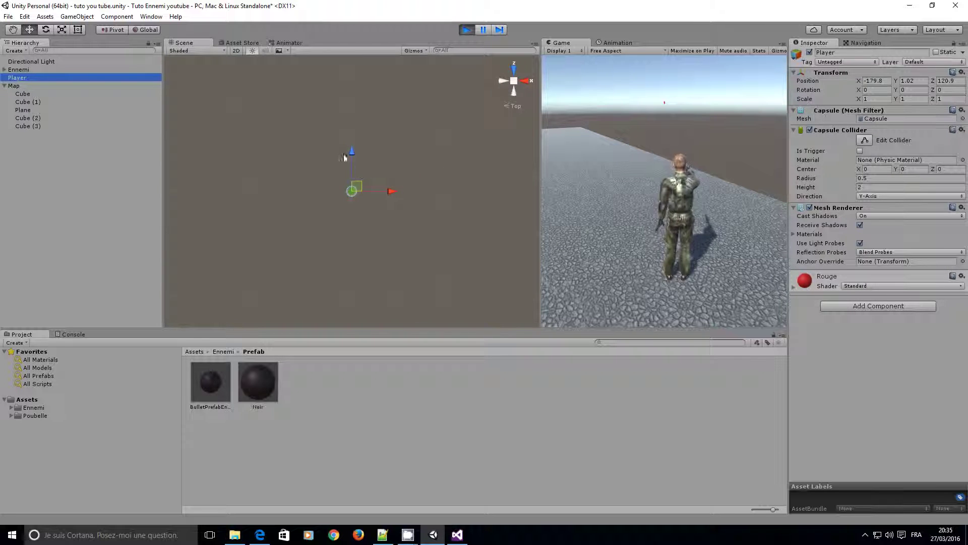
left_click_drag(351, 157, 278, 434)
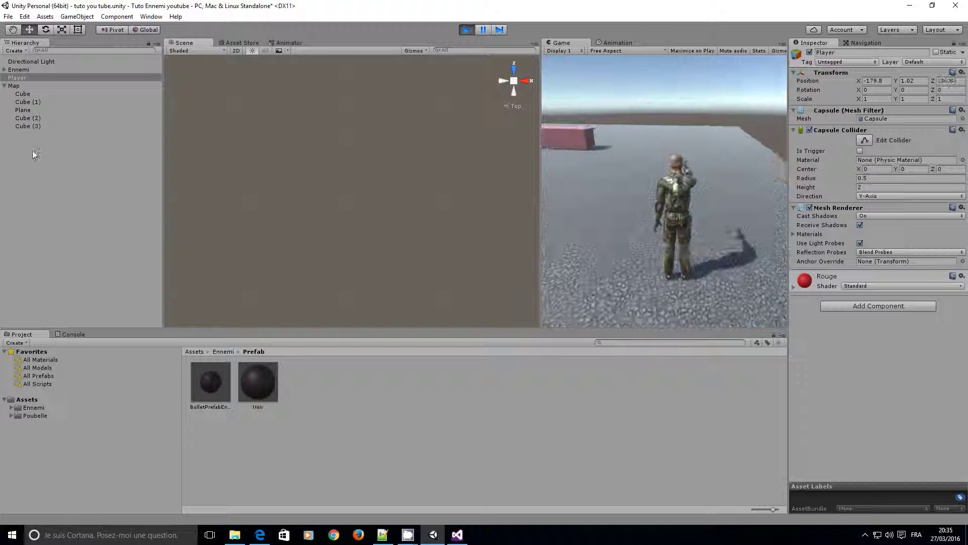
left_click(17, 78)
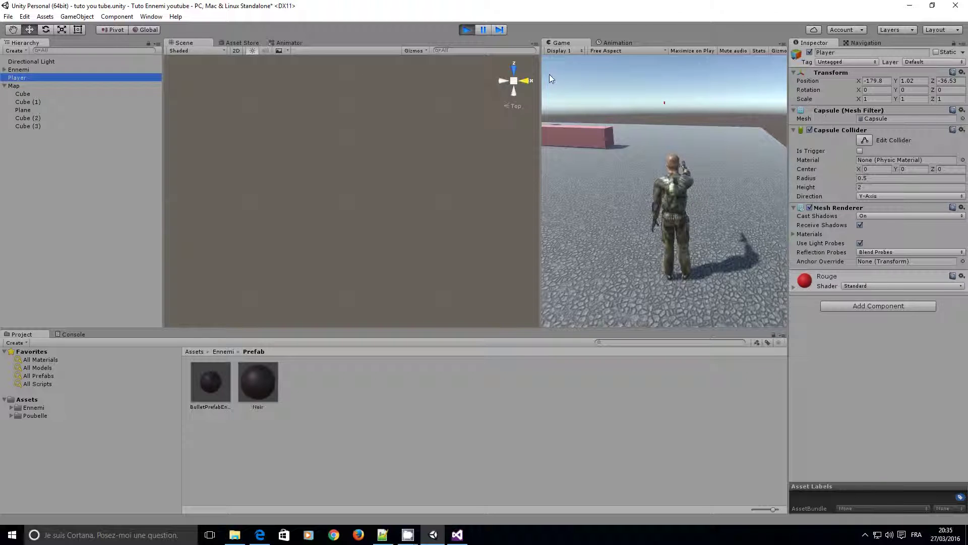
left_click(462, 30)
left_click(462, 29)
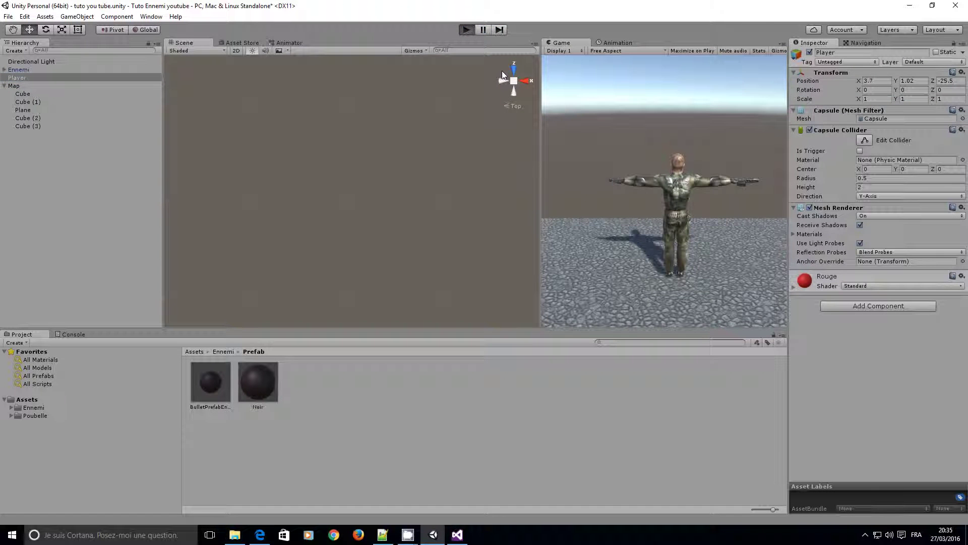
- Frame the Player, move it forward toward the enemy, and reveal the walls and target
left_click(16, 78)
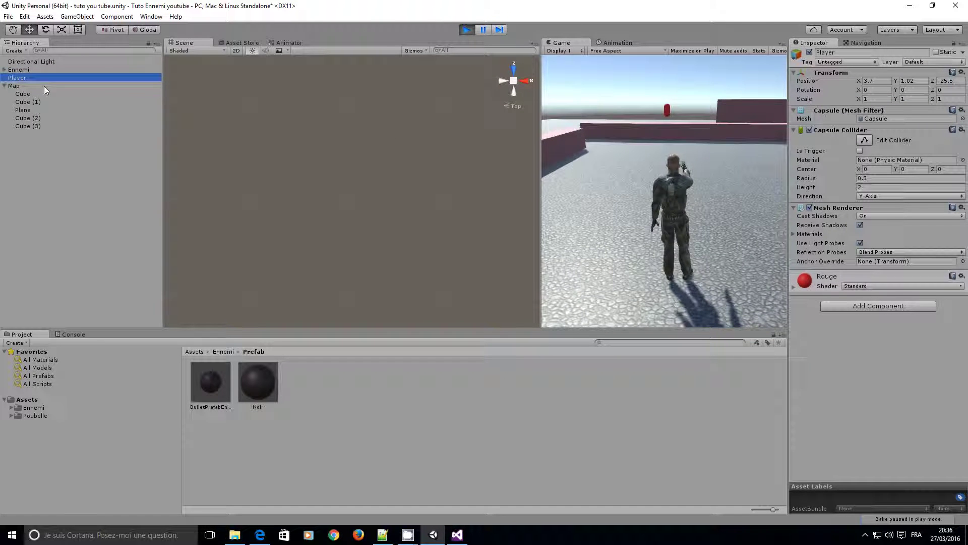
double_click(51, 78)
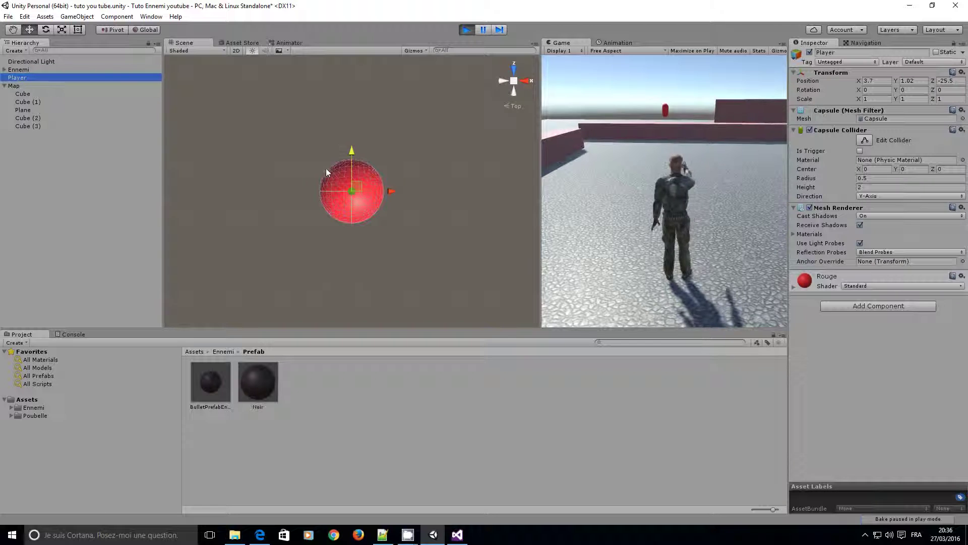
scroll(313, 210, "down", 2)
scroll(410, 193, "down", 3)
scroll(427, 218, "down", 3)
scroll(428, 219, "down", 2)
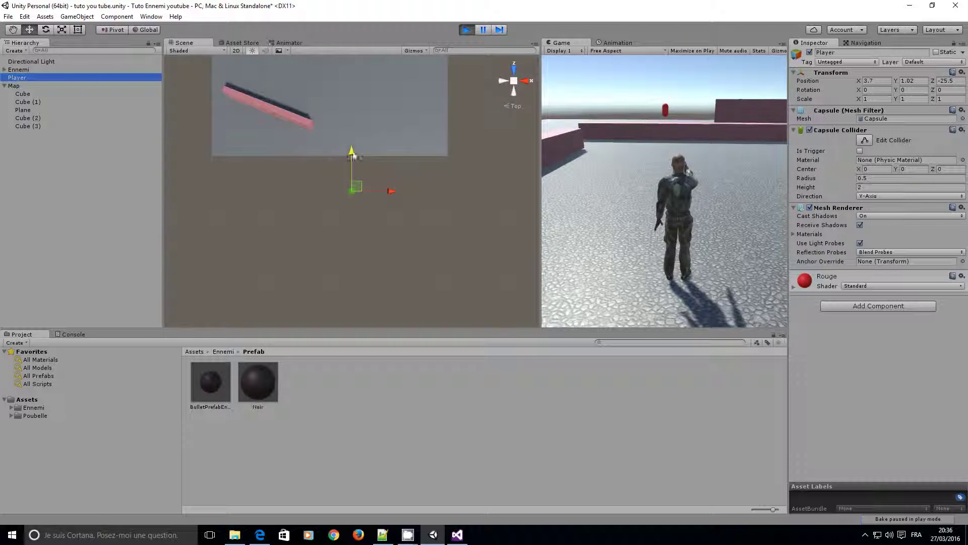
left_click_drag(353, 157, 353, 100)
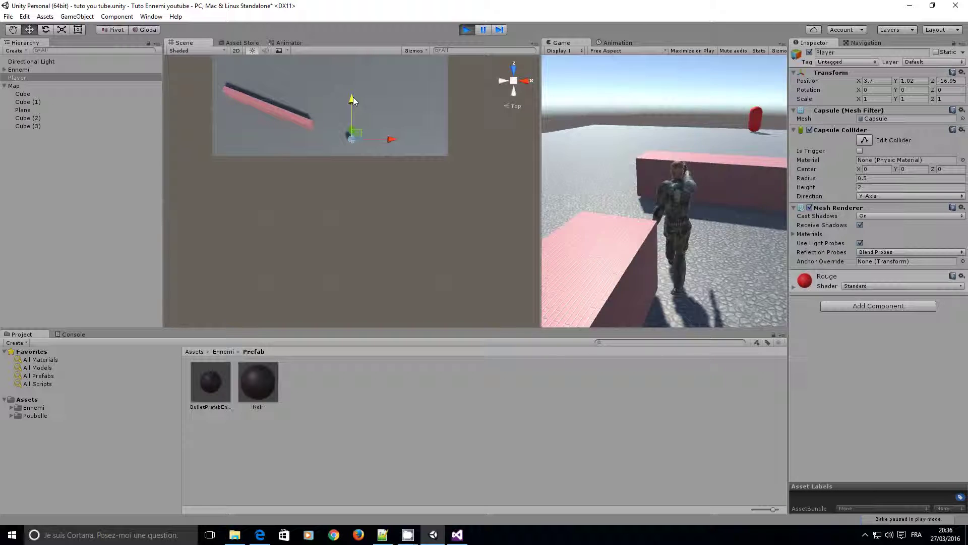
middle_click_drag(400, 115, 393, 216)
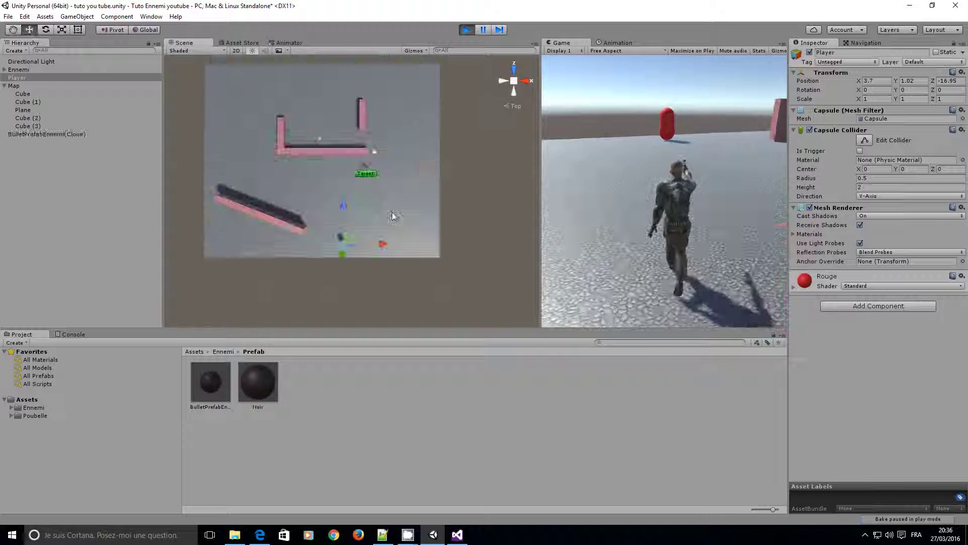
- Move the Player far down the map, near the L-shaped wall, then back into enemy range
left_click_drag(347, 243, 326, 486)
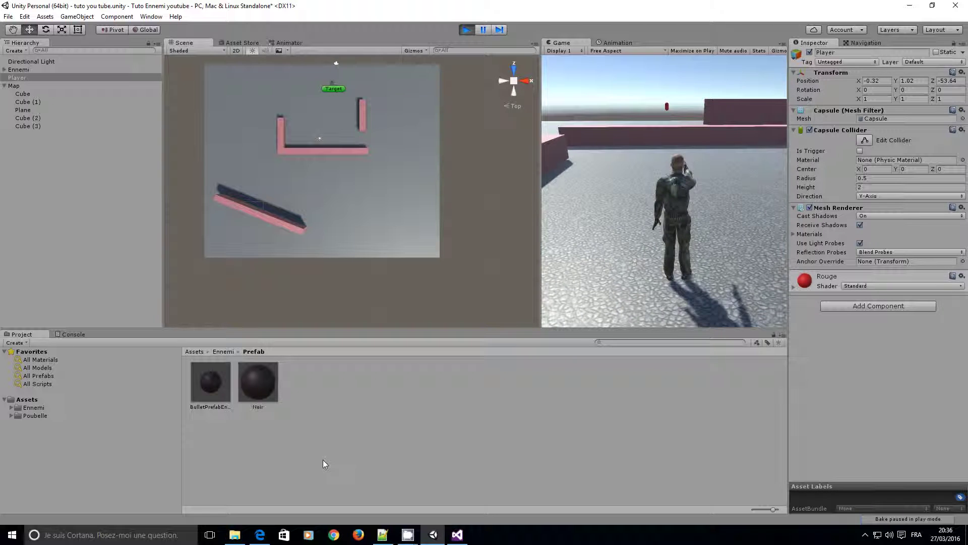
left_click_drag(382, 322, 384, 215)
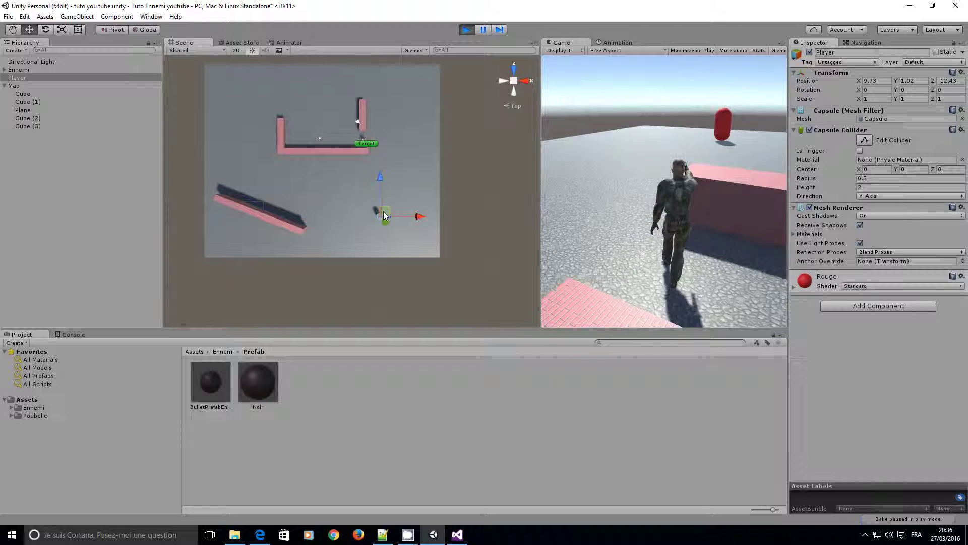
left_click_drag(383, 216, 363, 456)
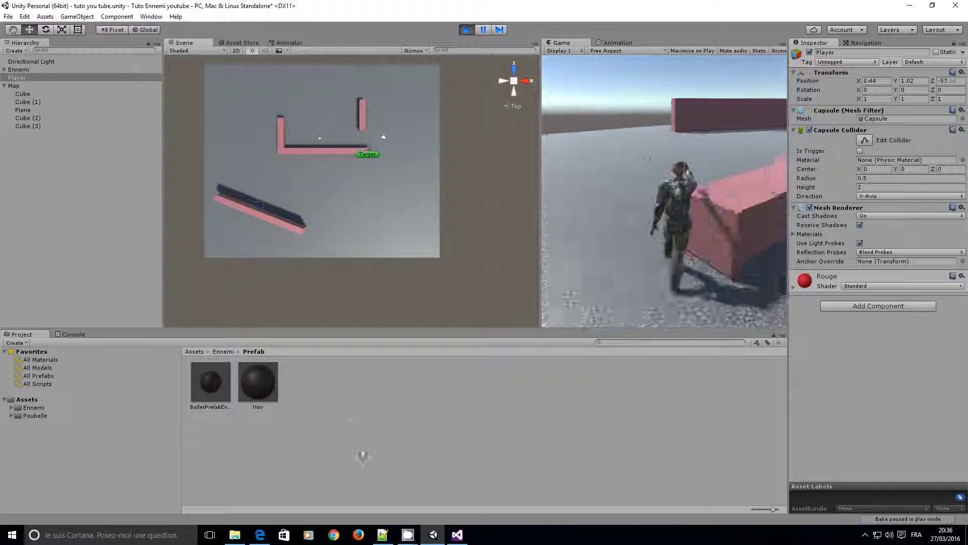
mouse_move(363, 457)
left_mouse_down()
mouse_move(382, 270)
mouse_move(380, 481)
left_mouse_up()
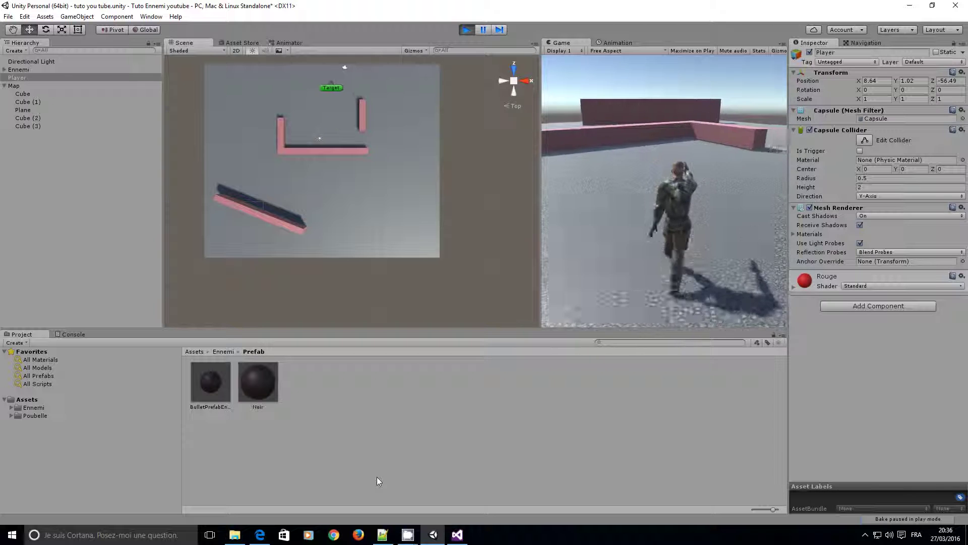